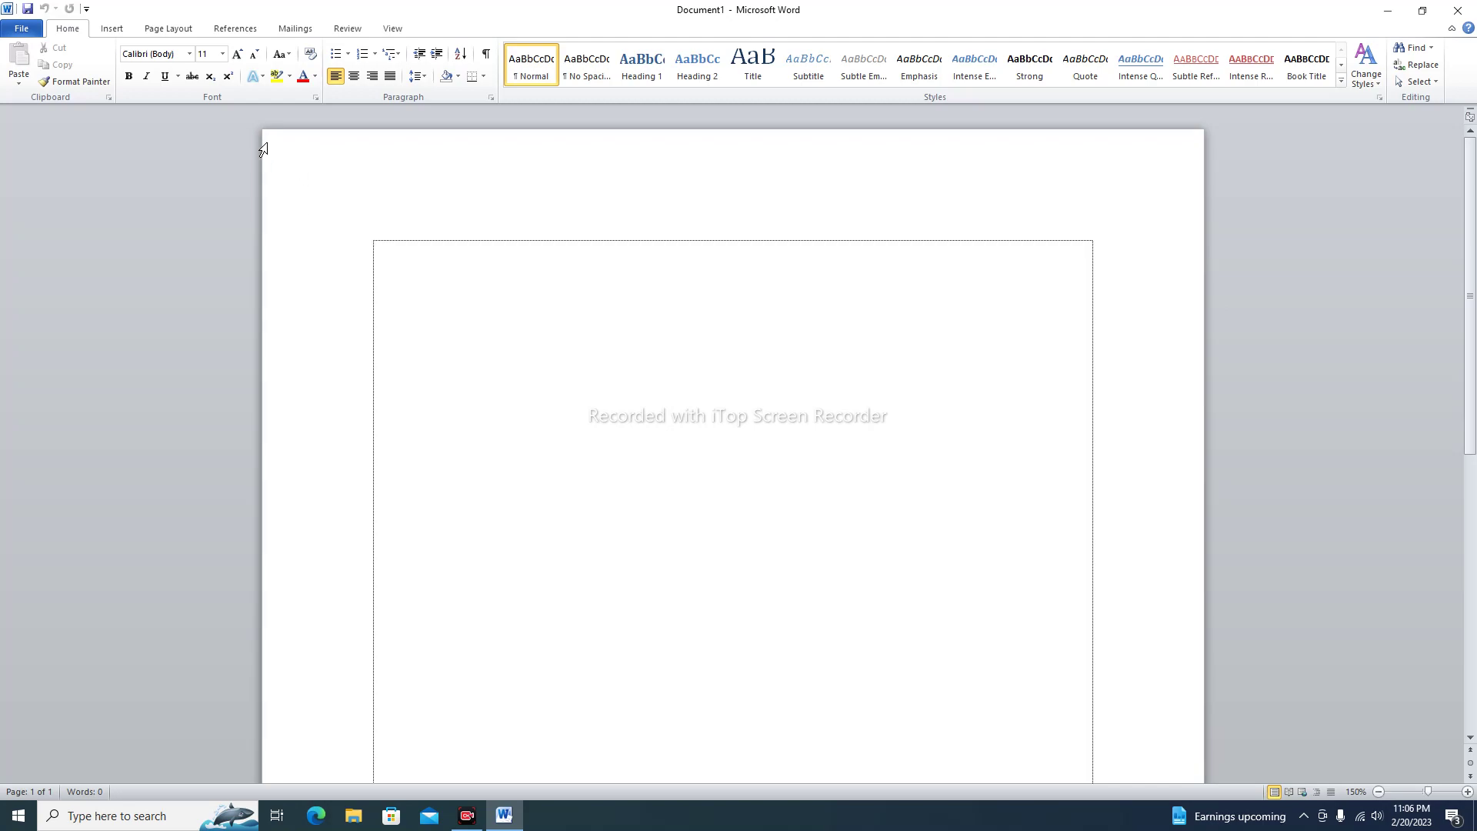
Show the Insert commands and preview the Table grid picker, closing it without inserting
click(112, 28)
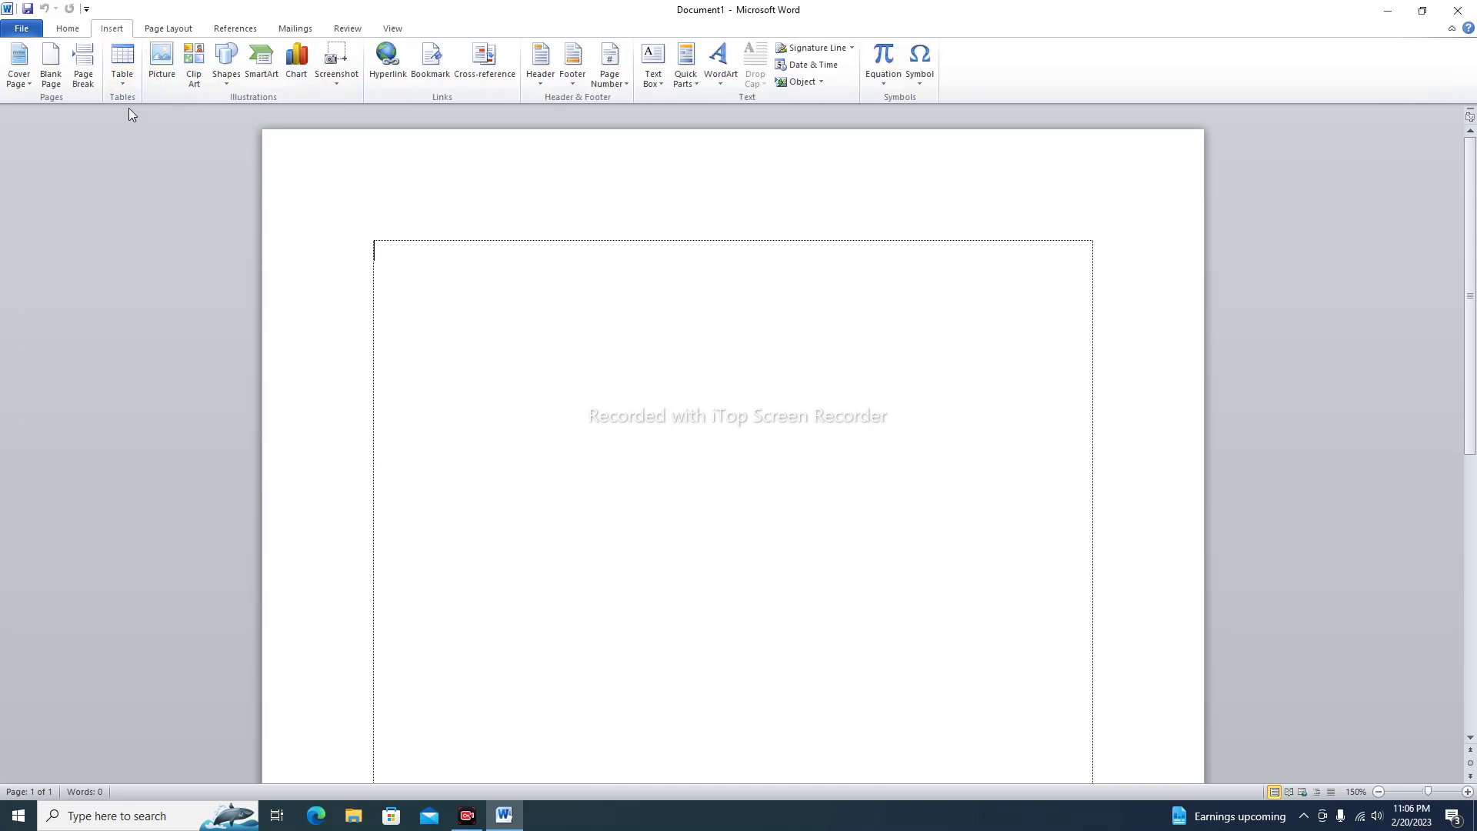
click(132, 72)
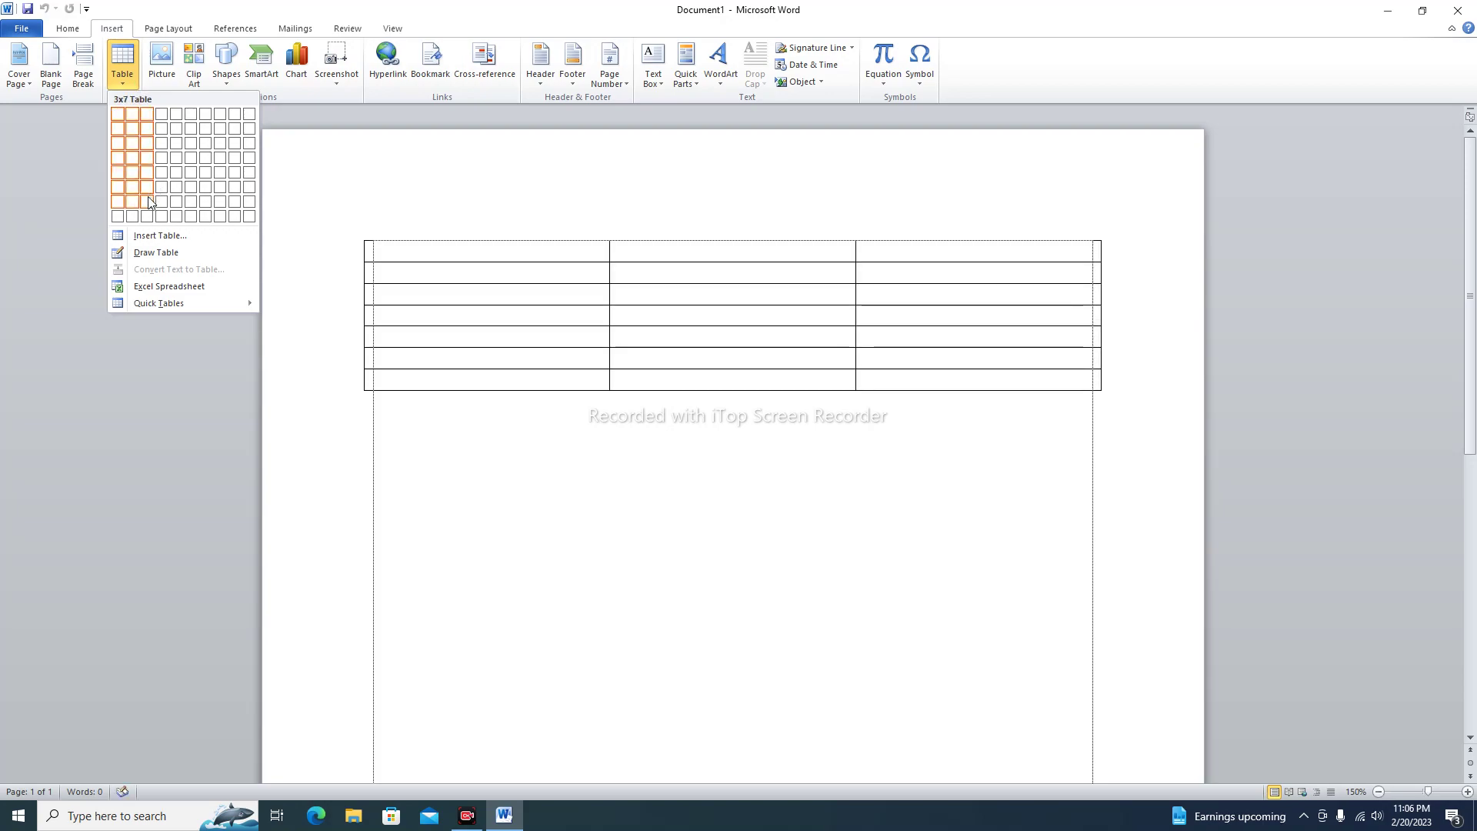
click(283, 165)
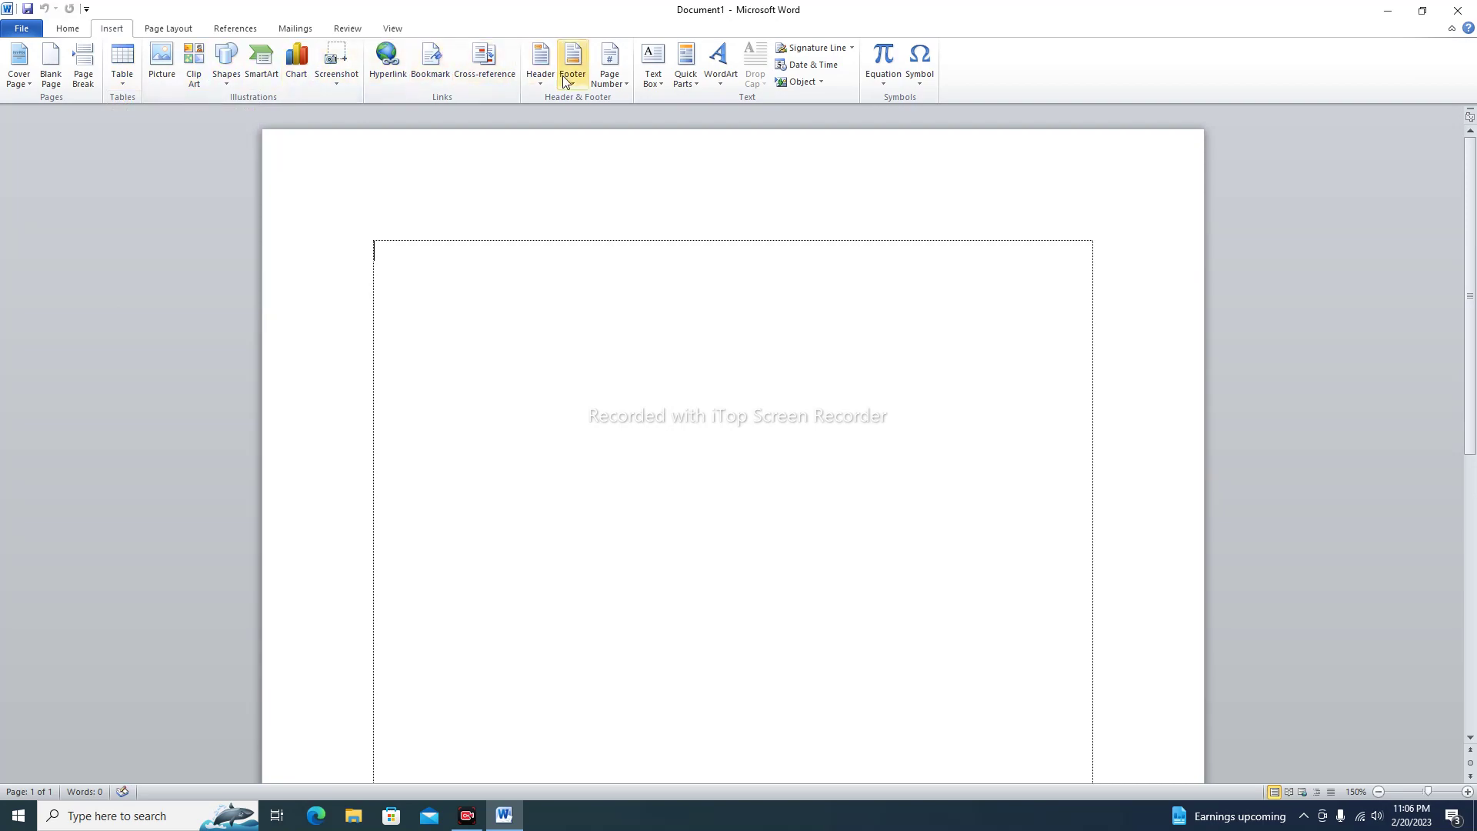
Insert an empty 3-column by 6-row table and show the Table Tools Layout commands
click(113, 64)
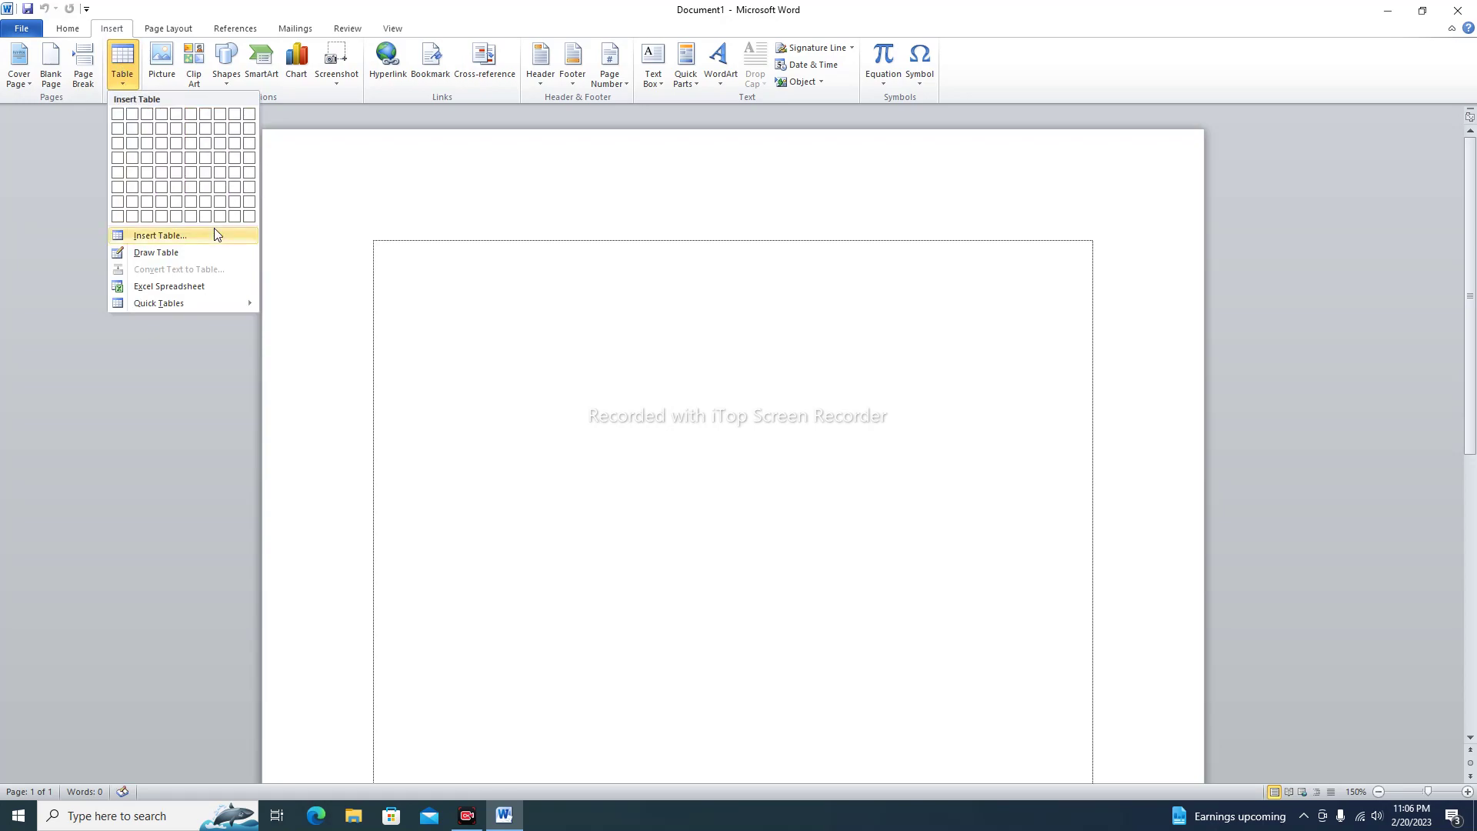
click(147, 187)
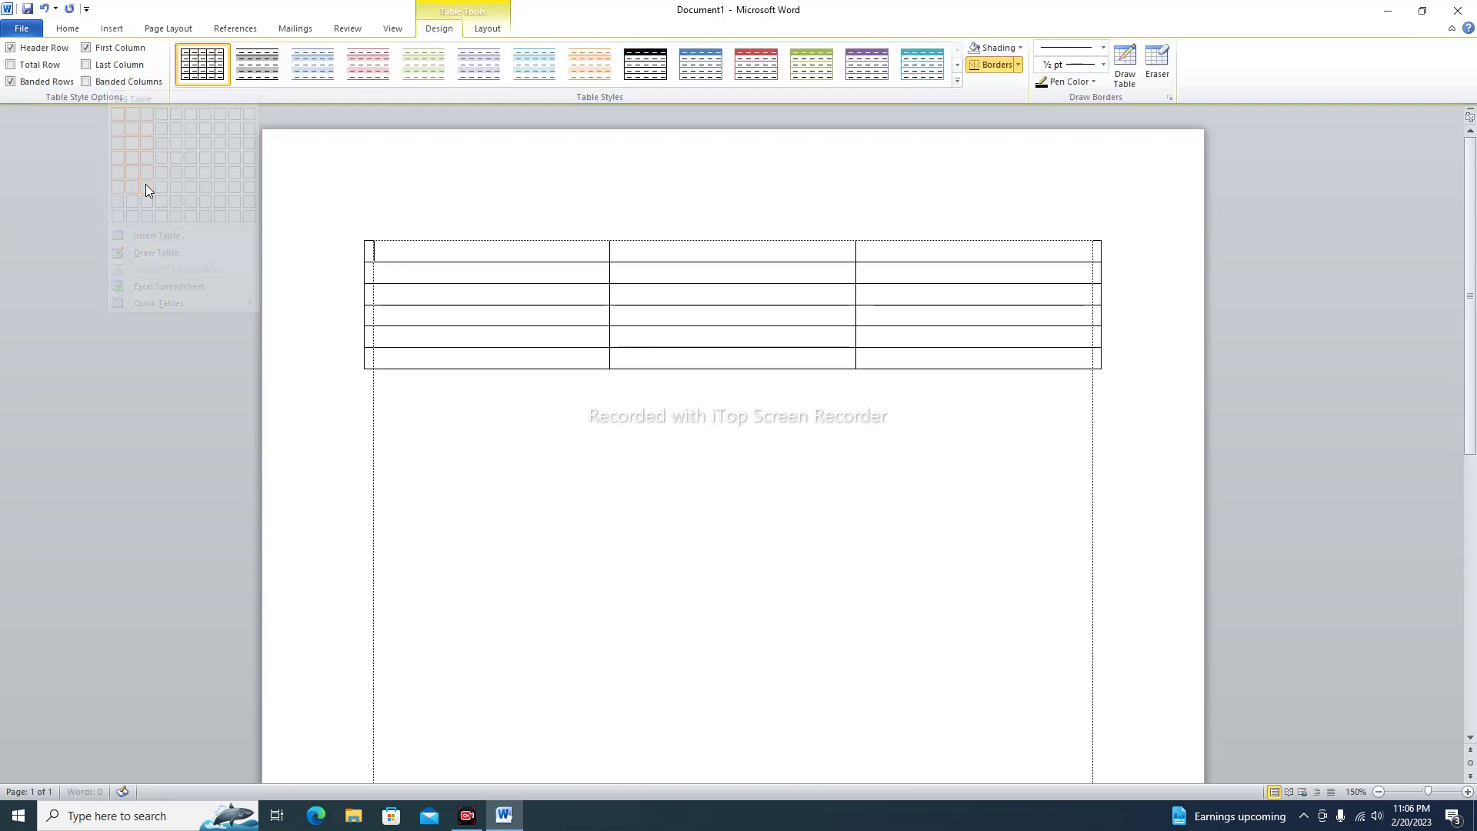
click(482, 30)
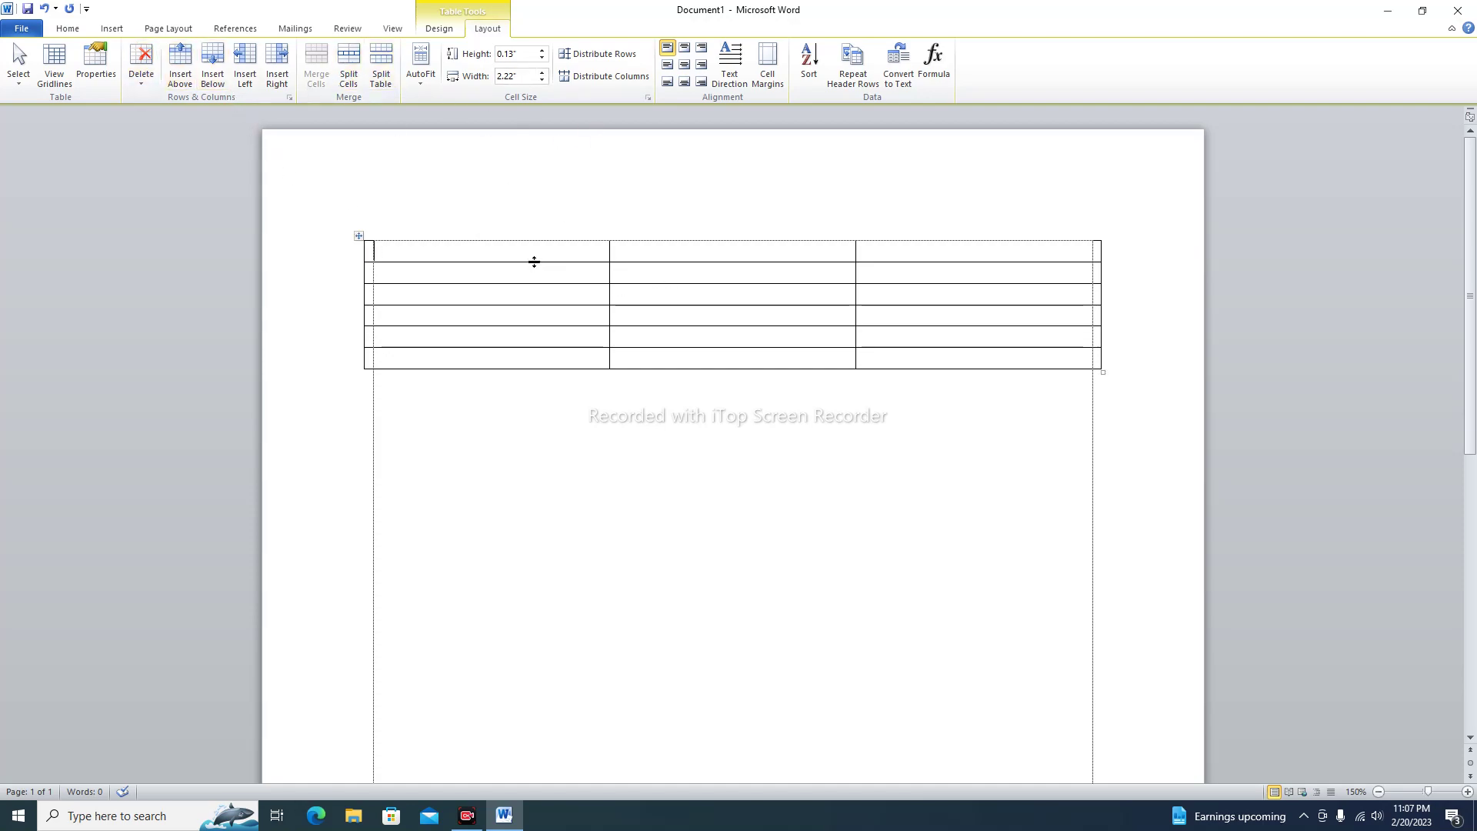
Raise the top row's height to 0.5 inch, then bring it back to 0.2 inch
drag(548, 250, 915, 255)
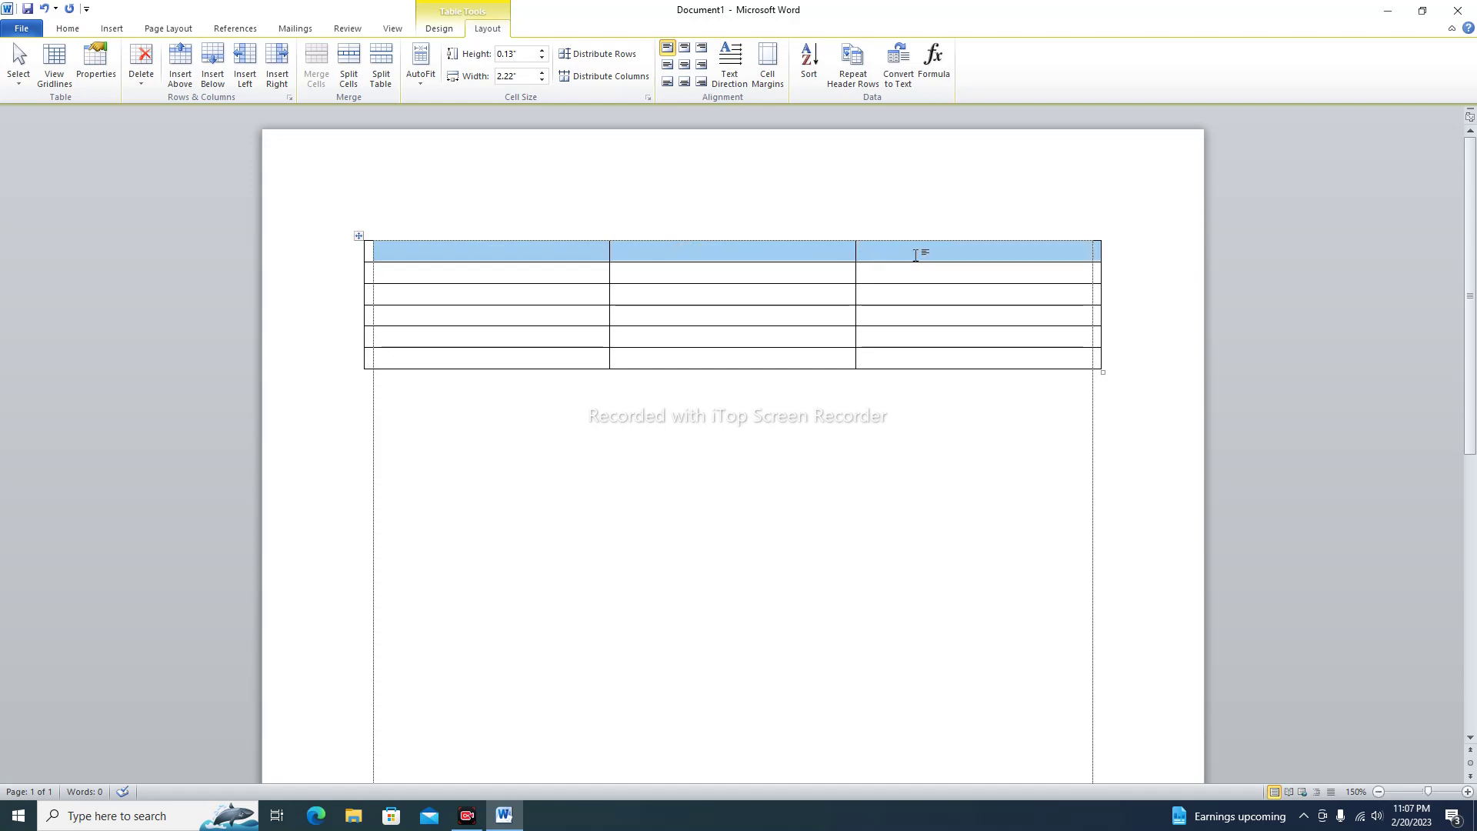
click(975, 262)
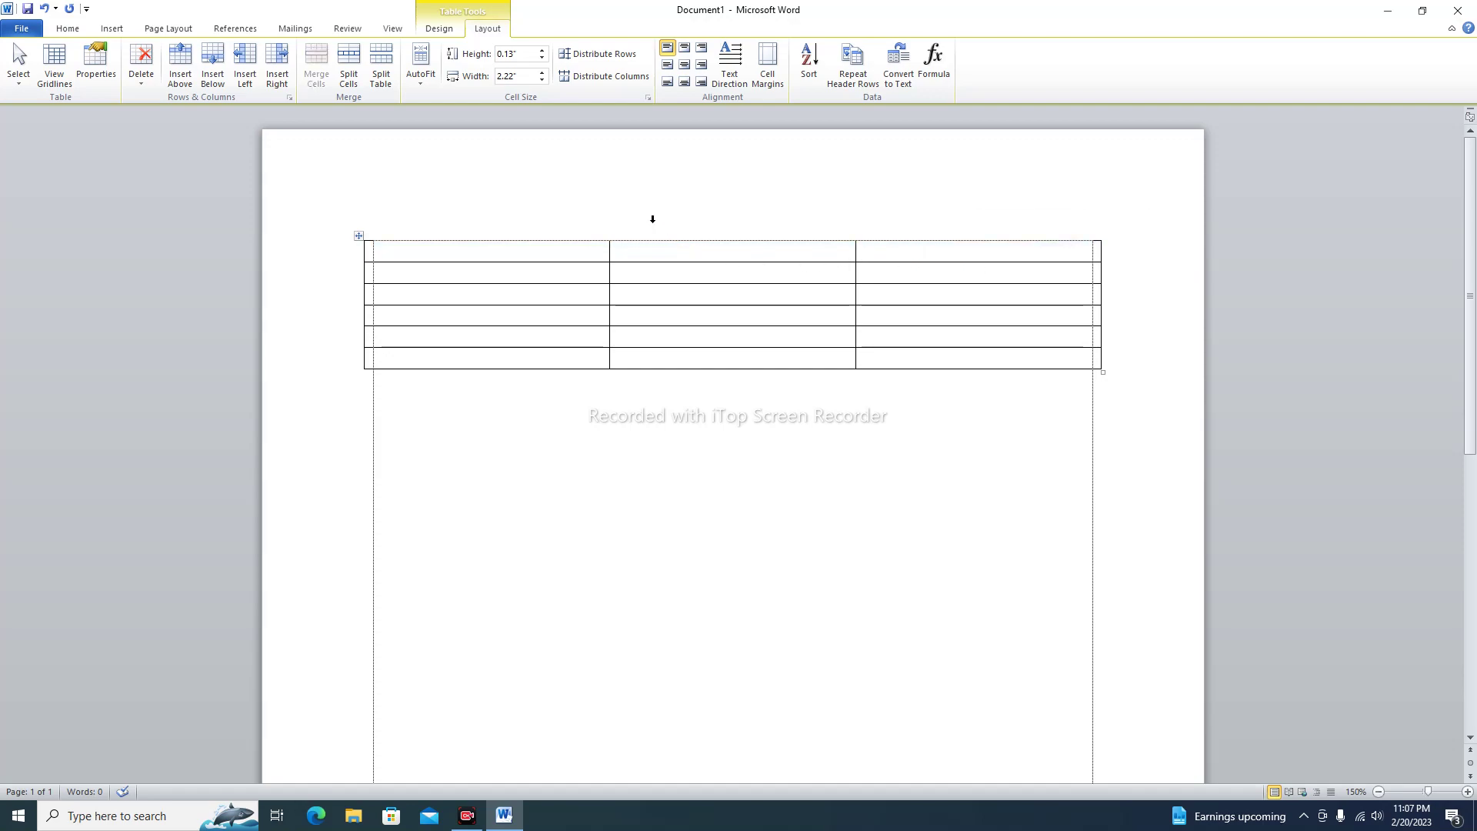
click(697, 371)
click(462, 252)
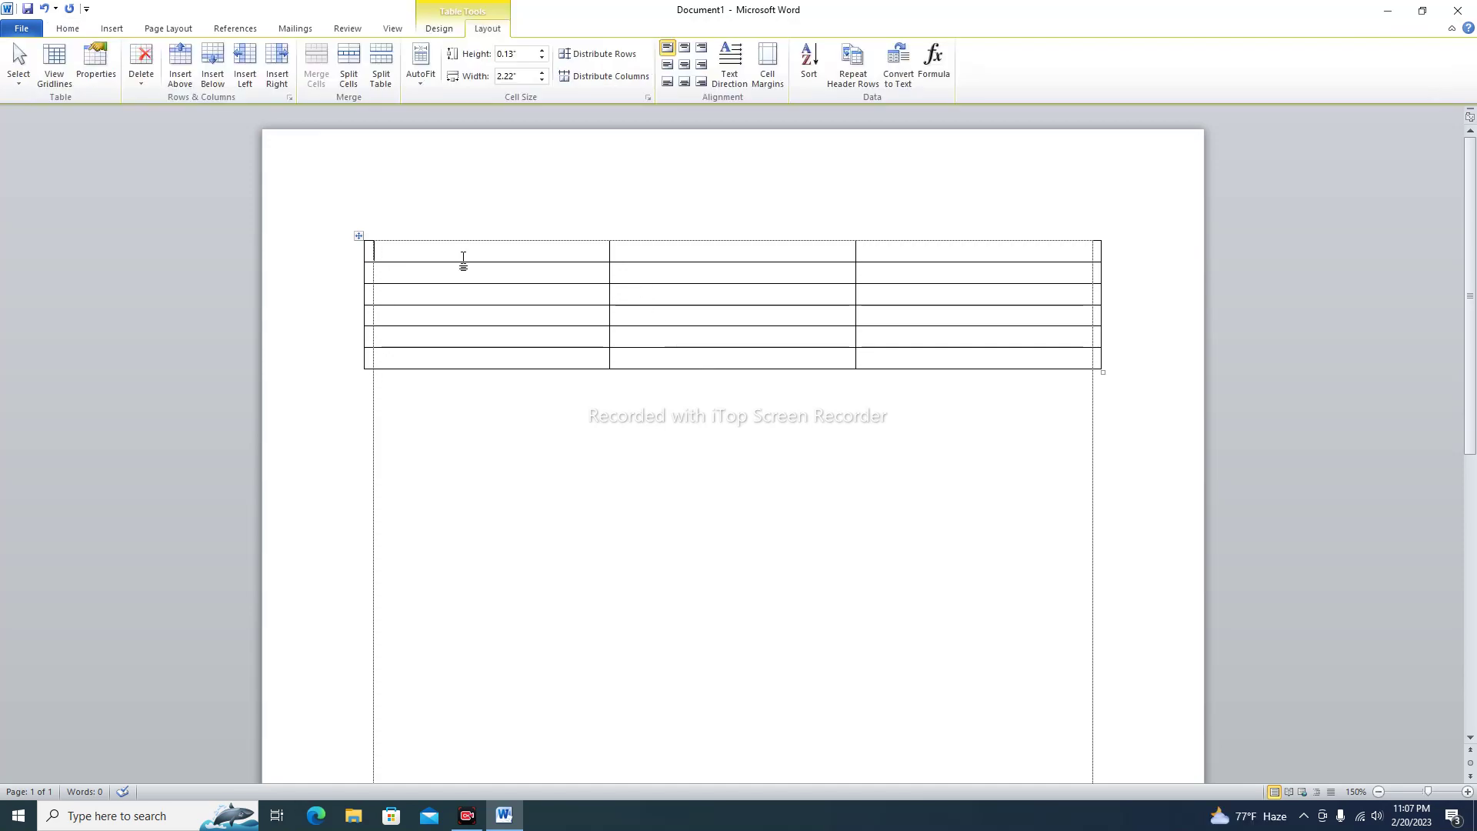
click(543, 51)
click(544, 51)
click(544, 51)
click(544, 51)
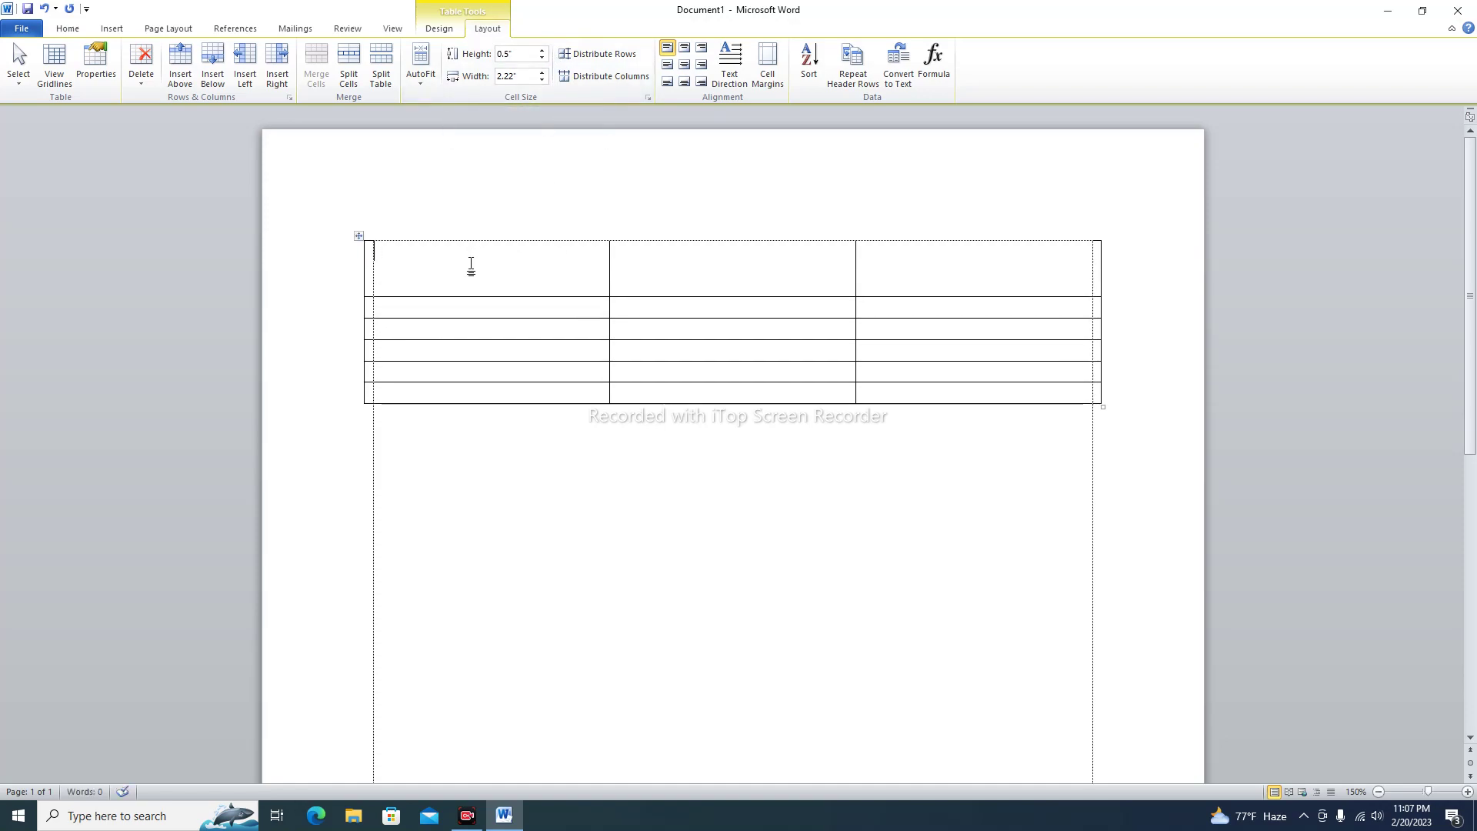
drag(471, 267, 846, 254)
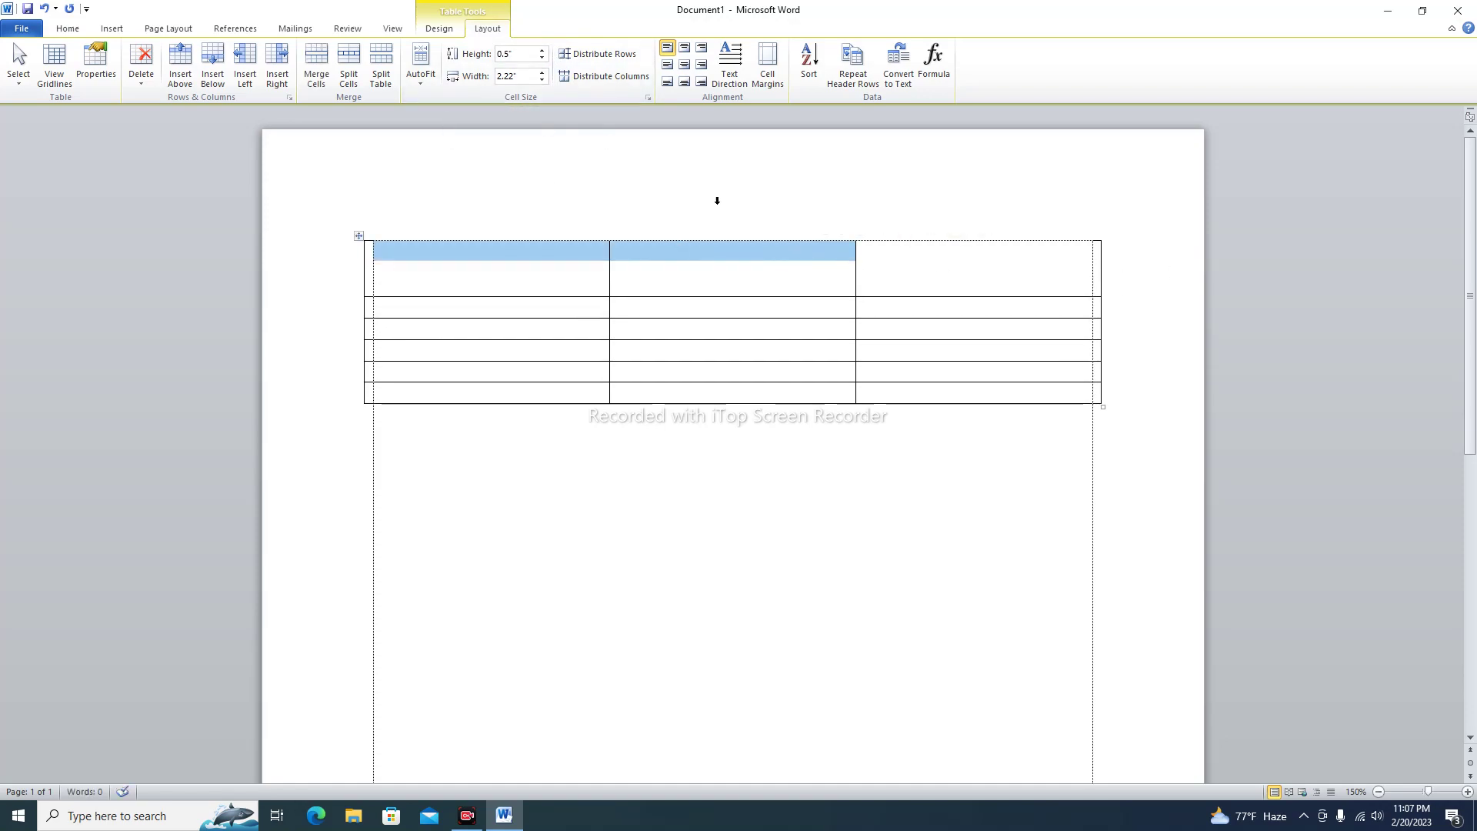
click(542, 58)
click(543, 58)
click(543, 58)
click(892, 480)
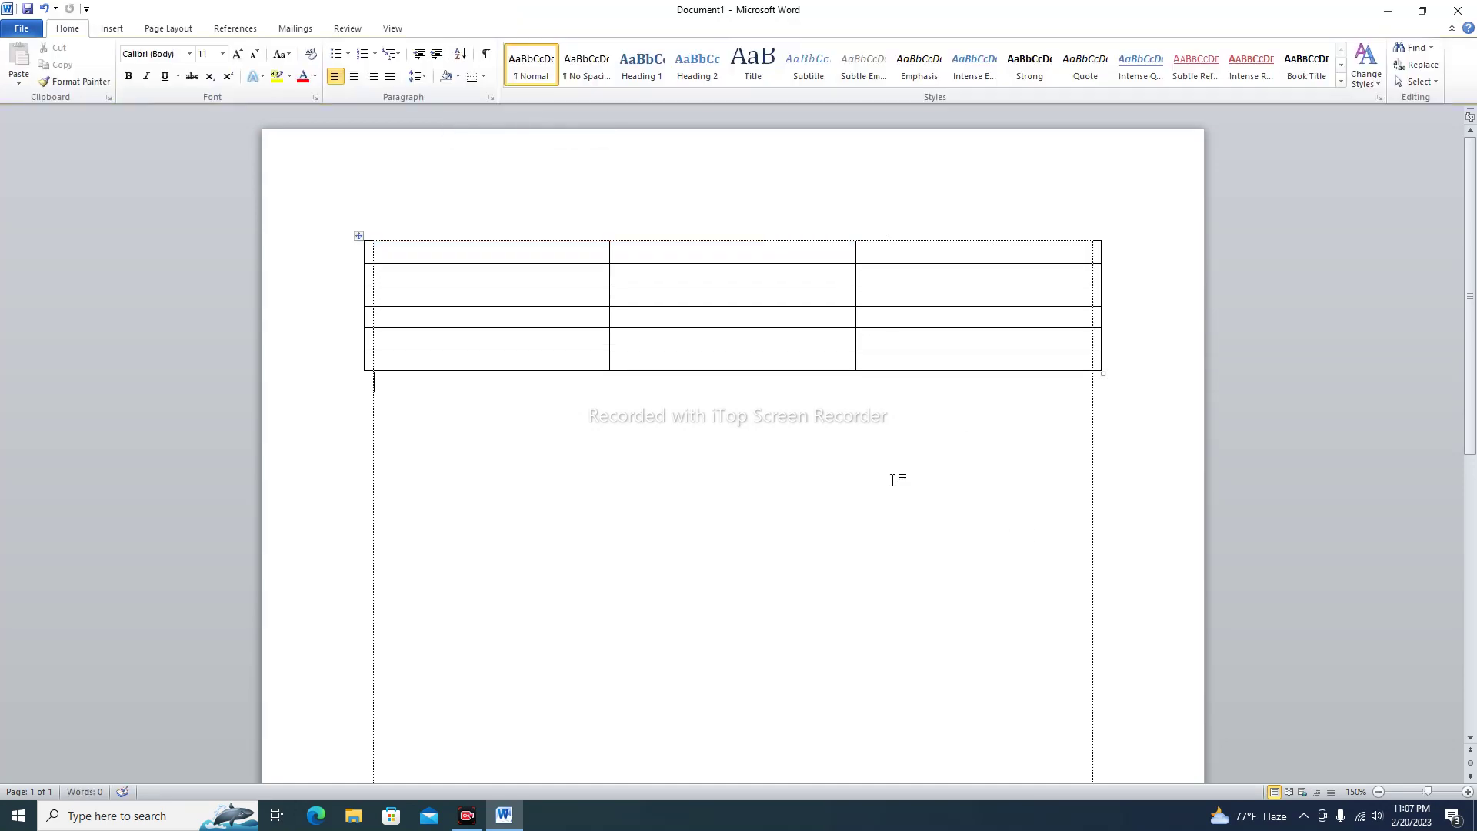
Narrow the first column to 1.5 inches with the Width spinner
click(488, 280)
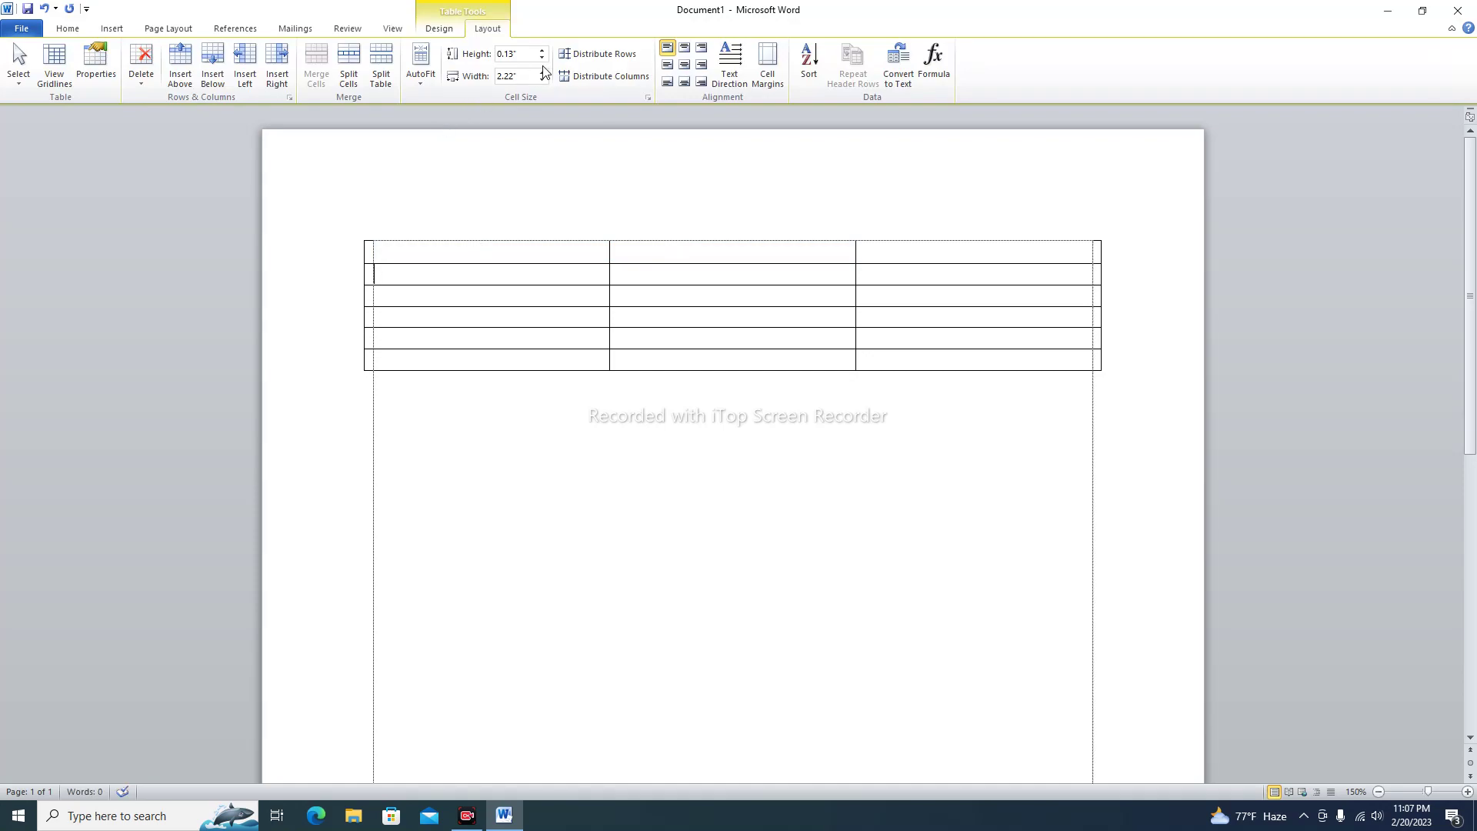
mouse_move(610, 251)
mouse_down()
mouse_move(628, 251)
mouse_move(599, 251)
mouse_up()
click(542, 82)
click(542, 81)
click(541, 82)
click(542, 81)
click(541, 81)
click(541, 81)
click(542, 81)
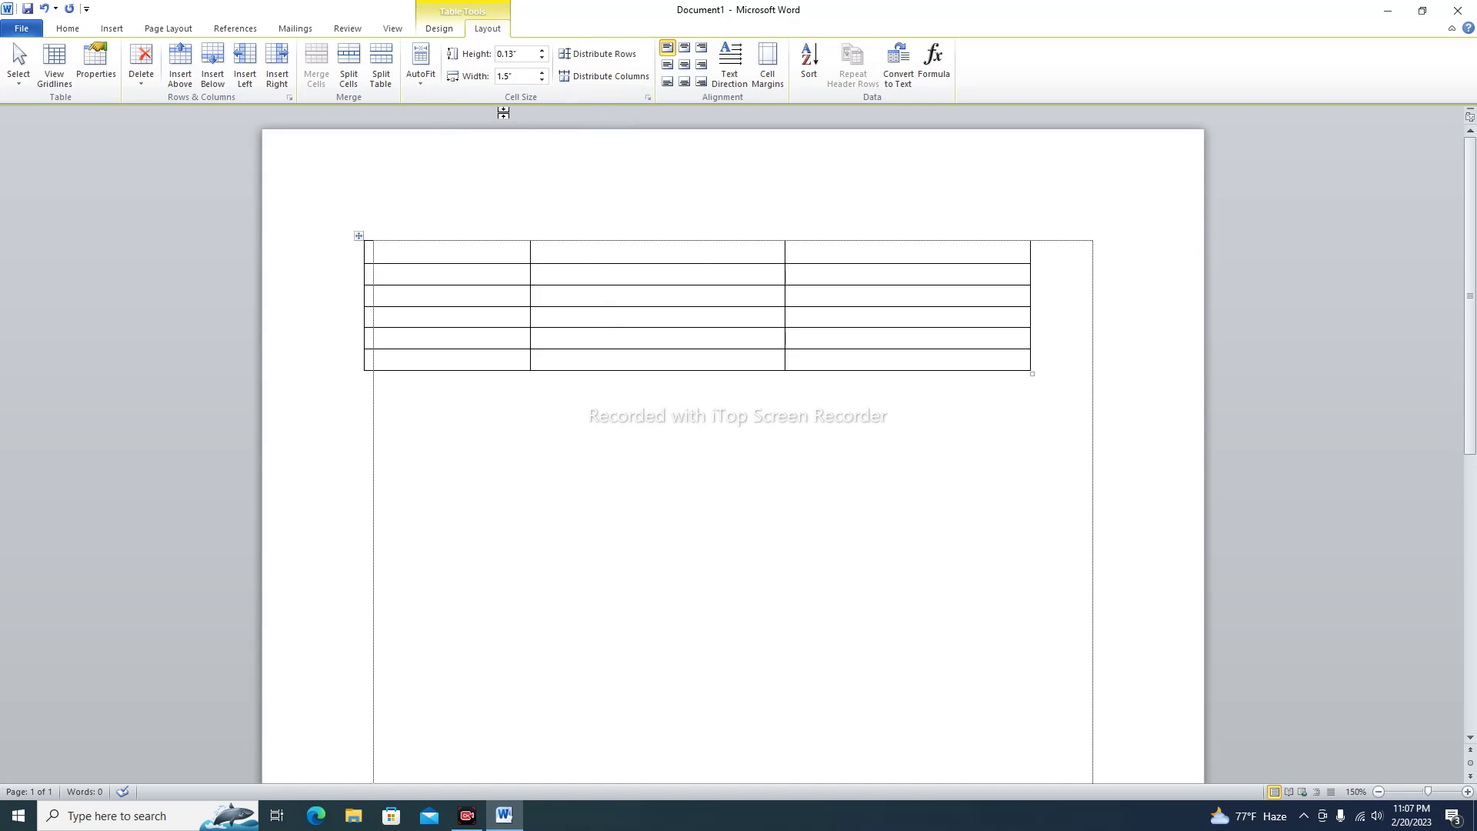
AutoFit the table to the window width between the page margins
click(421, 67)
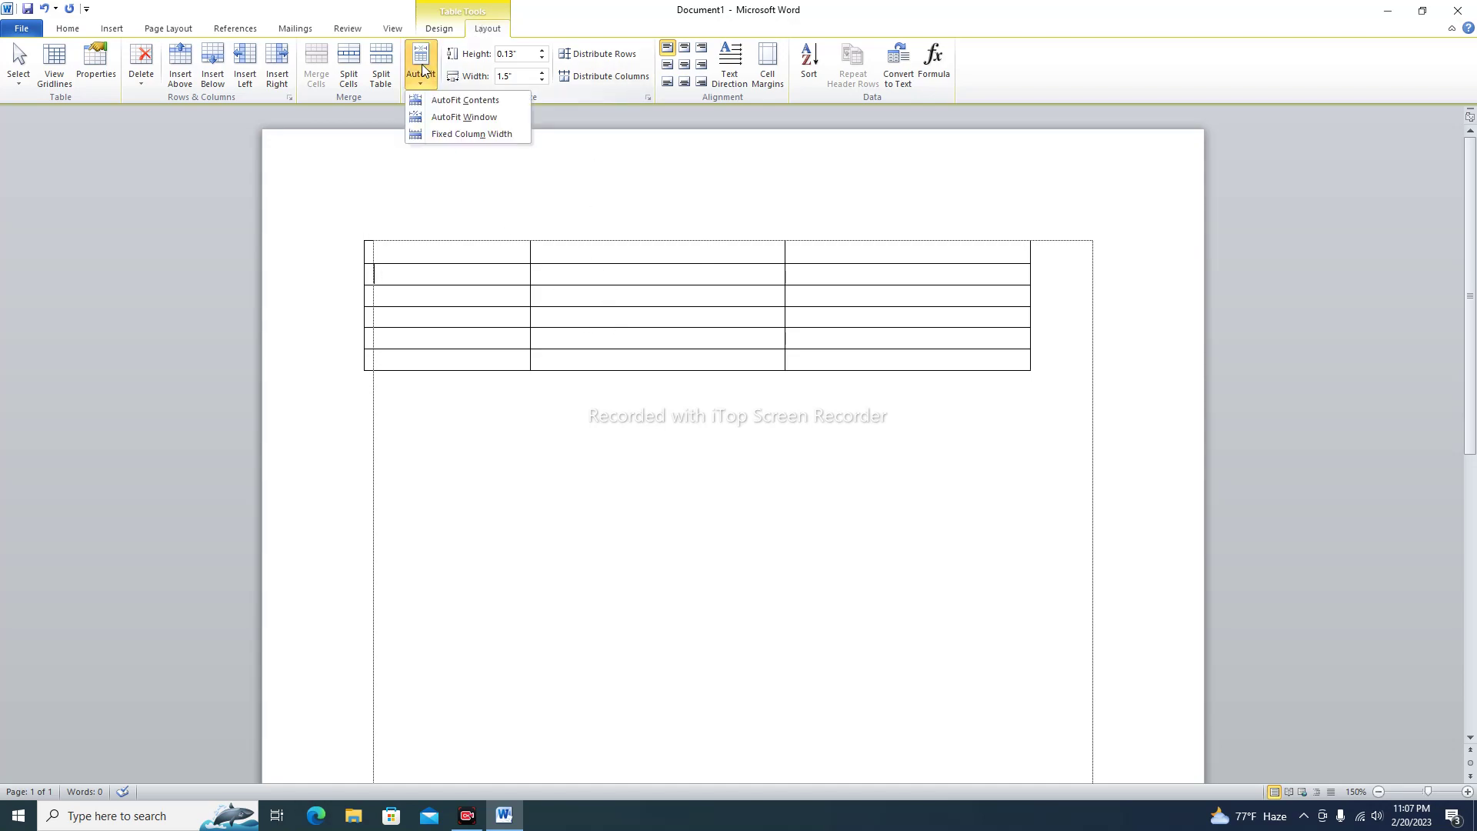
click(449, 117)
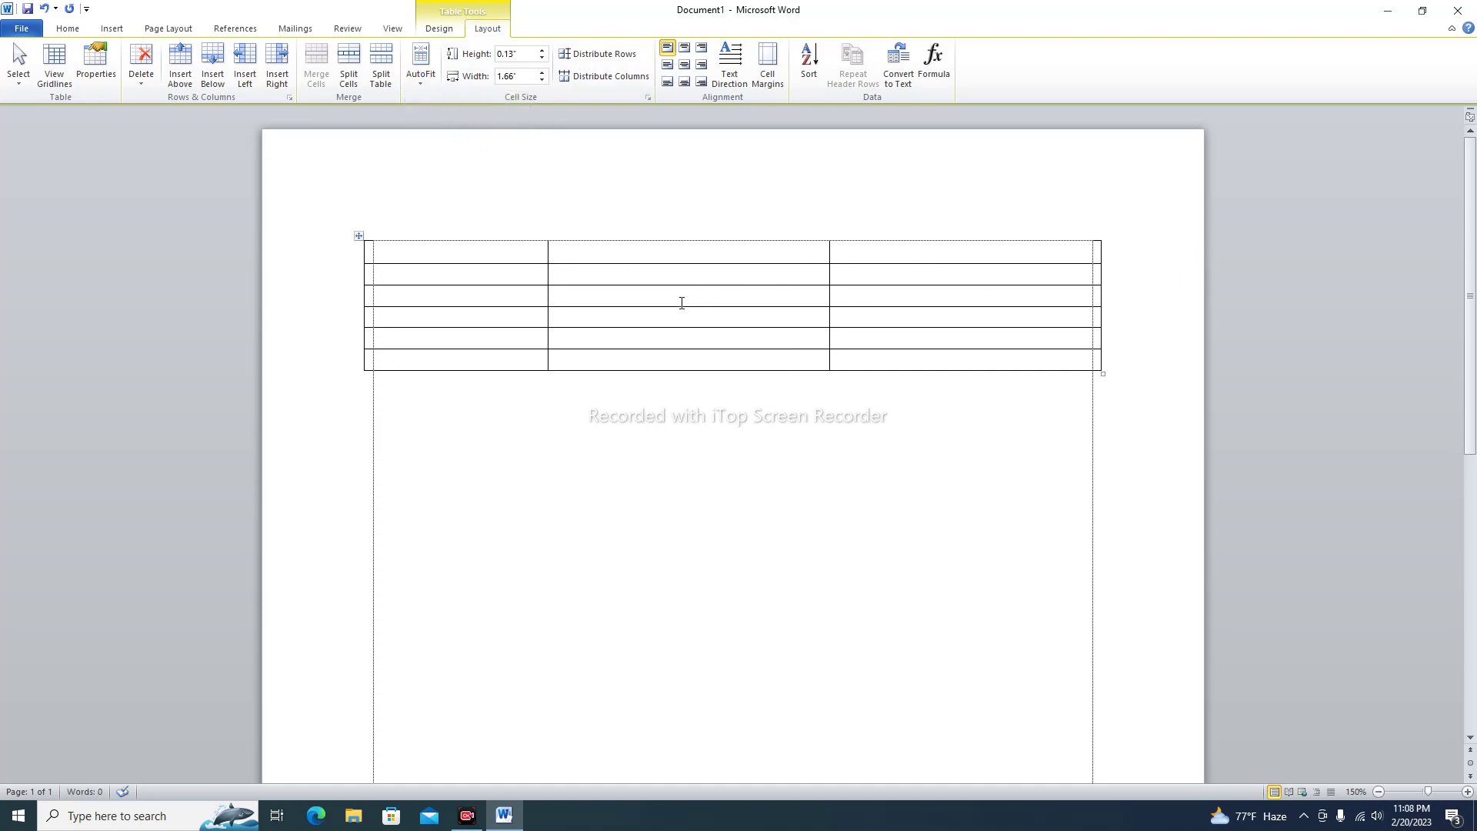
drag(492, 259, 481, 358)
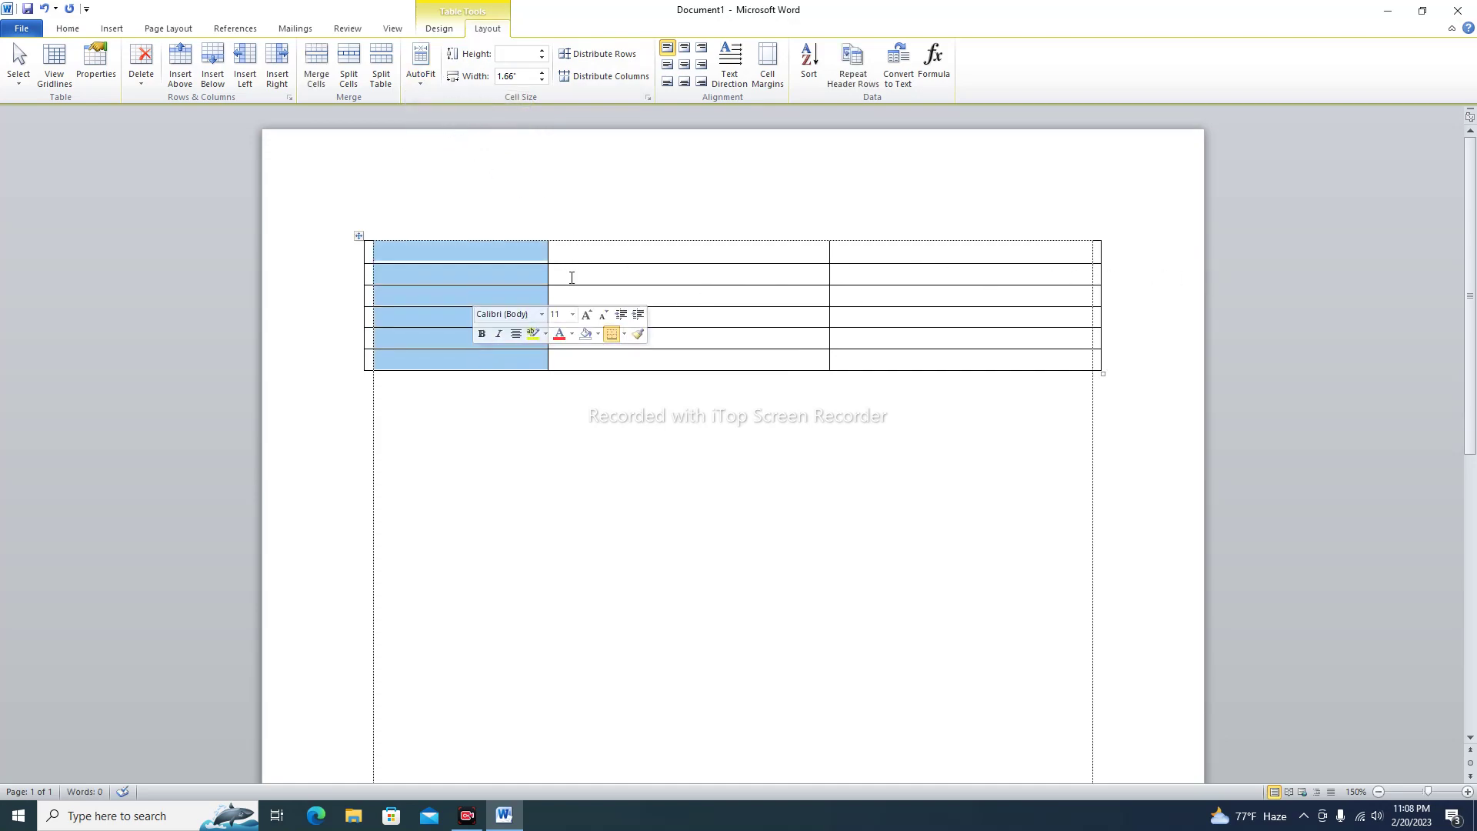
drag(596, 249, 636, 374)
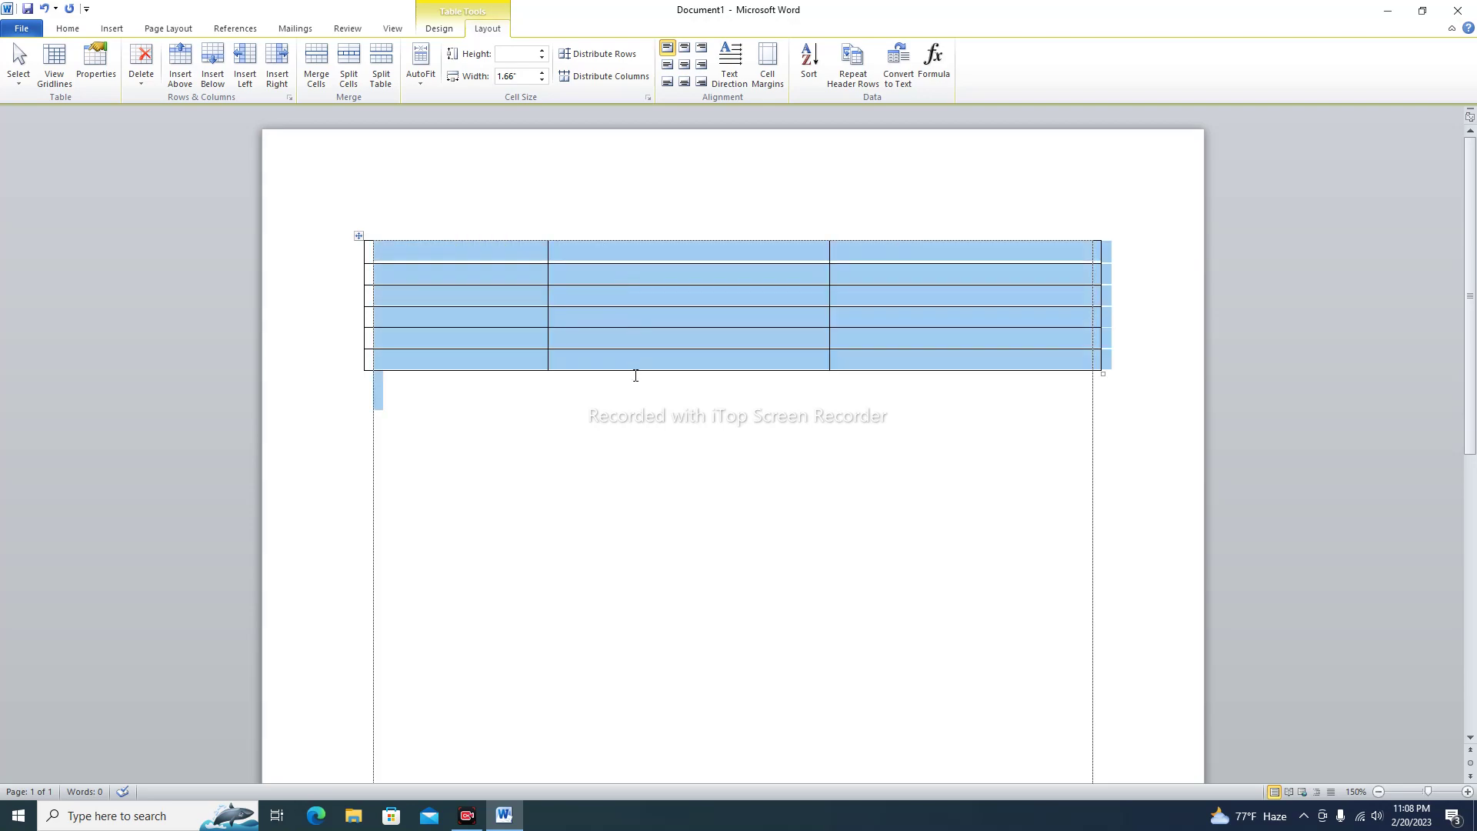
click(637, 381)
Drag the top row's border taller, then undo and redo the table size changes
drag(590, 270, 1029, 280)
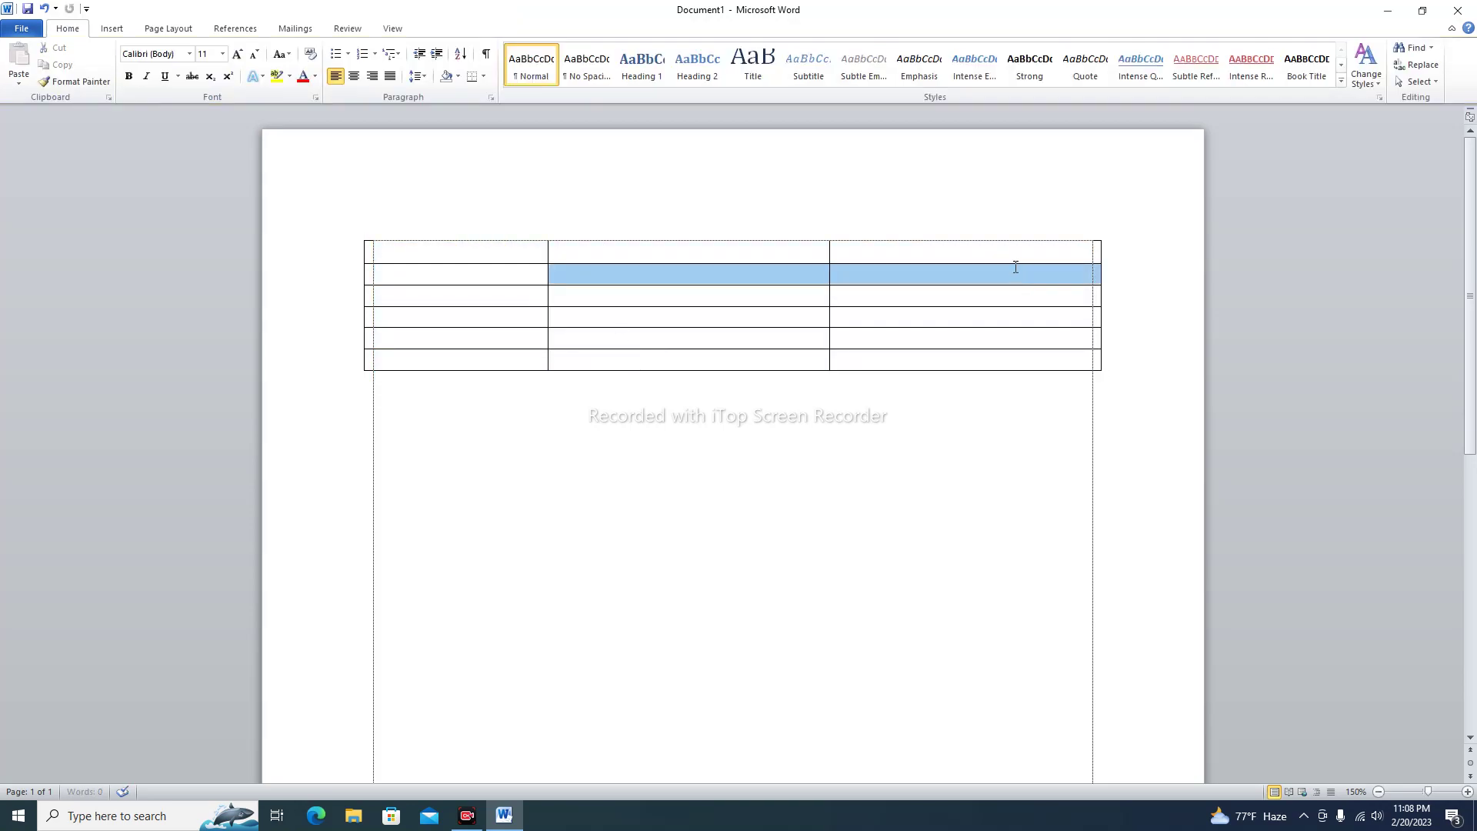
click(692, 261)
drag(844, 263, 873, 279)
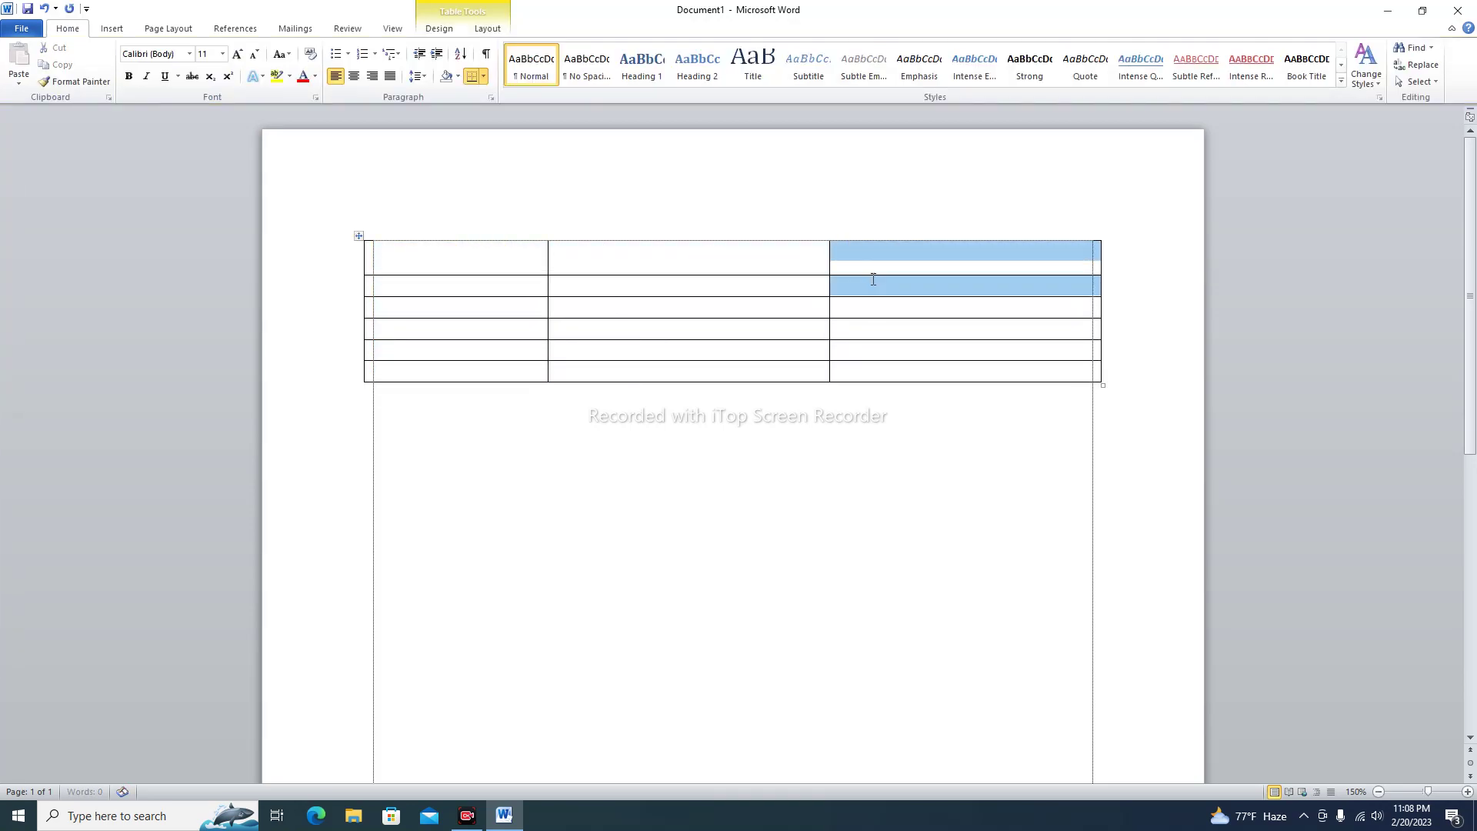
click(769, 254)
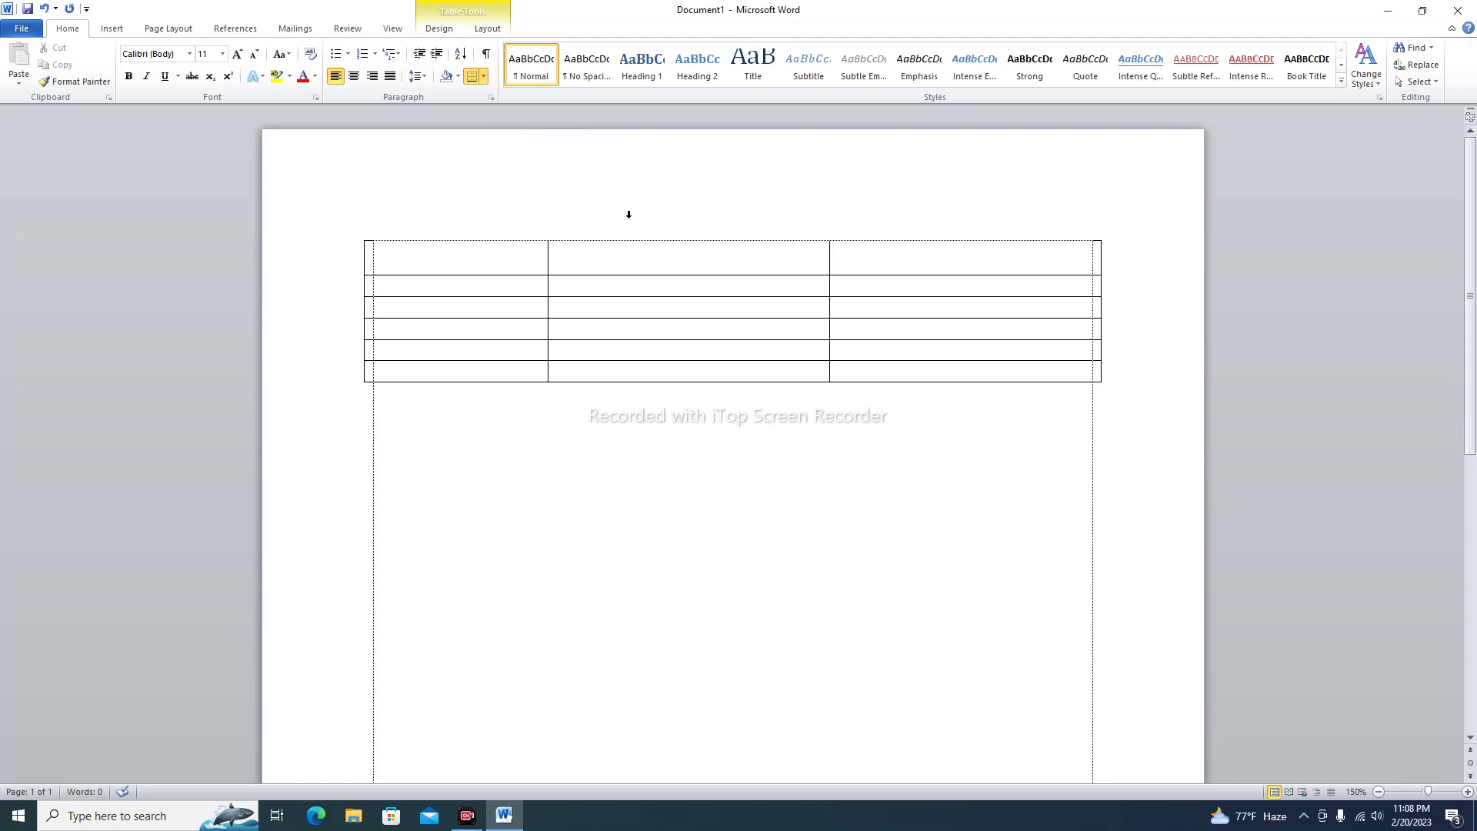
key(ctrl+z)
key(ctrl+z)
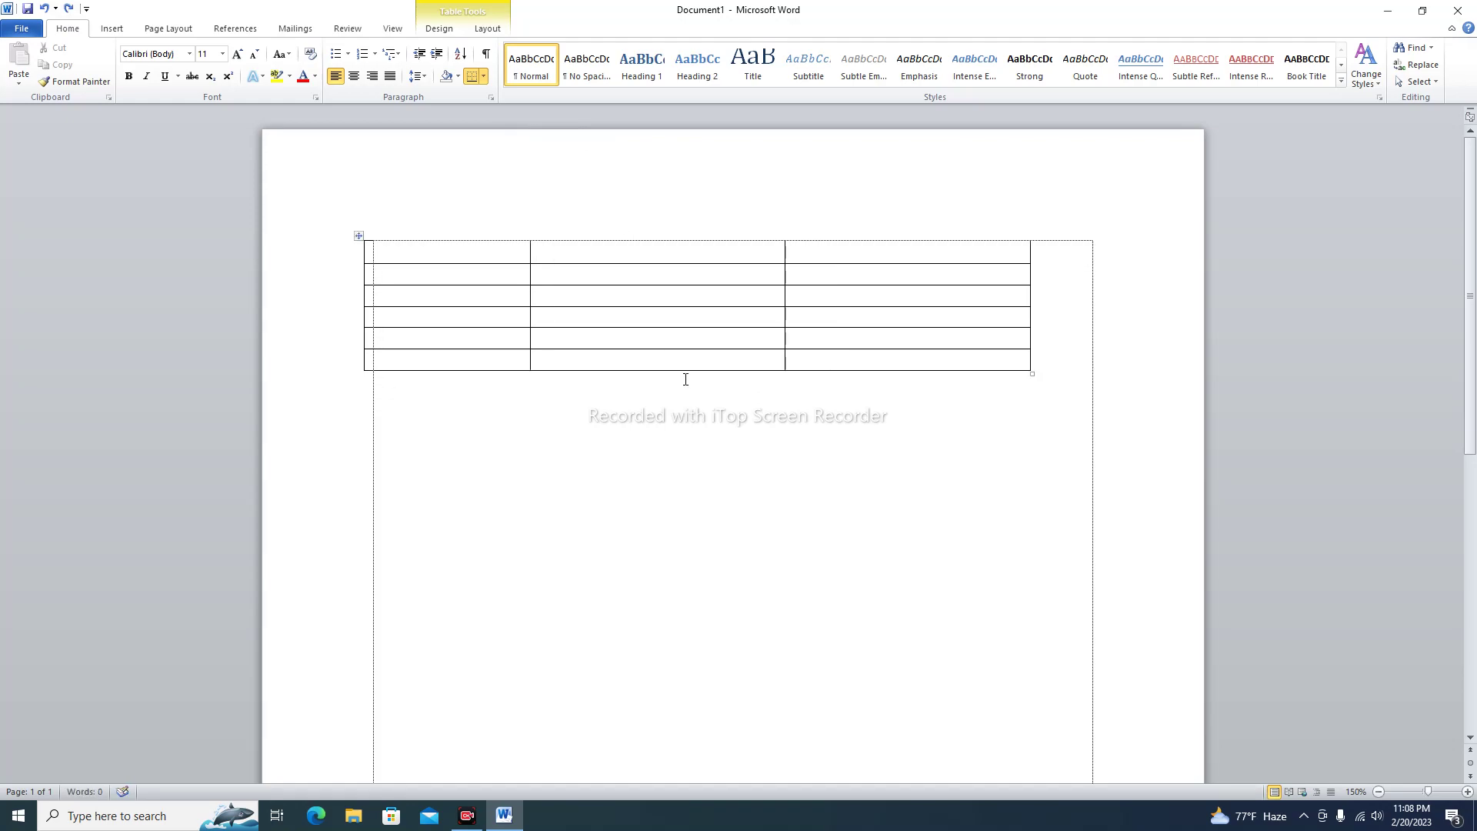
key(ctrl+y)
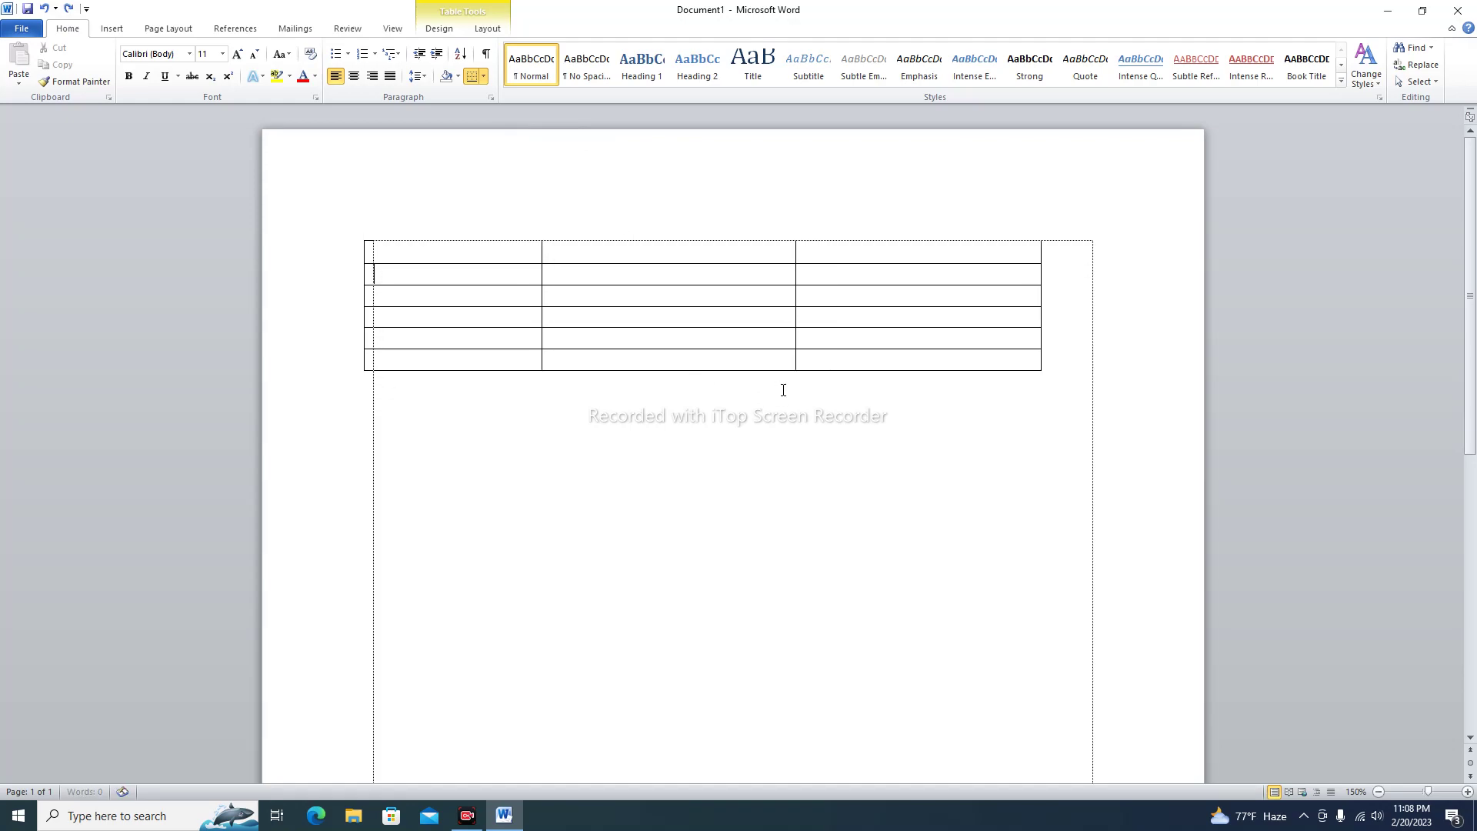
key(ctrl+y)
key(ctrl+y)
key(ctrl+y)
key(ctrl+y)
key(ctrl+y)
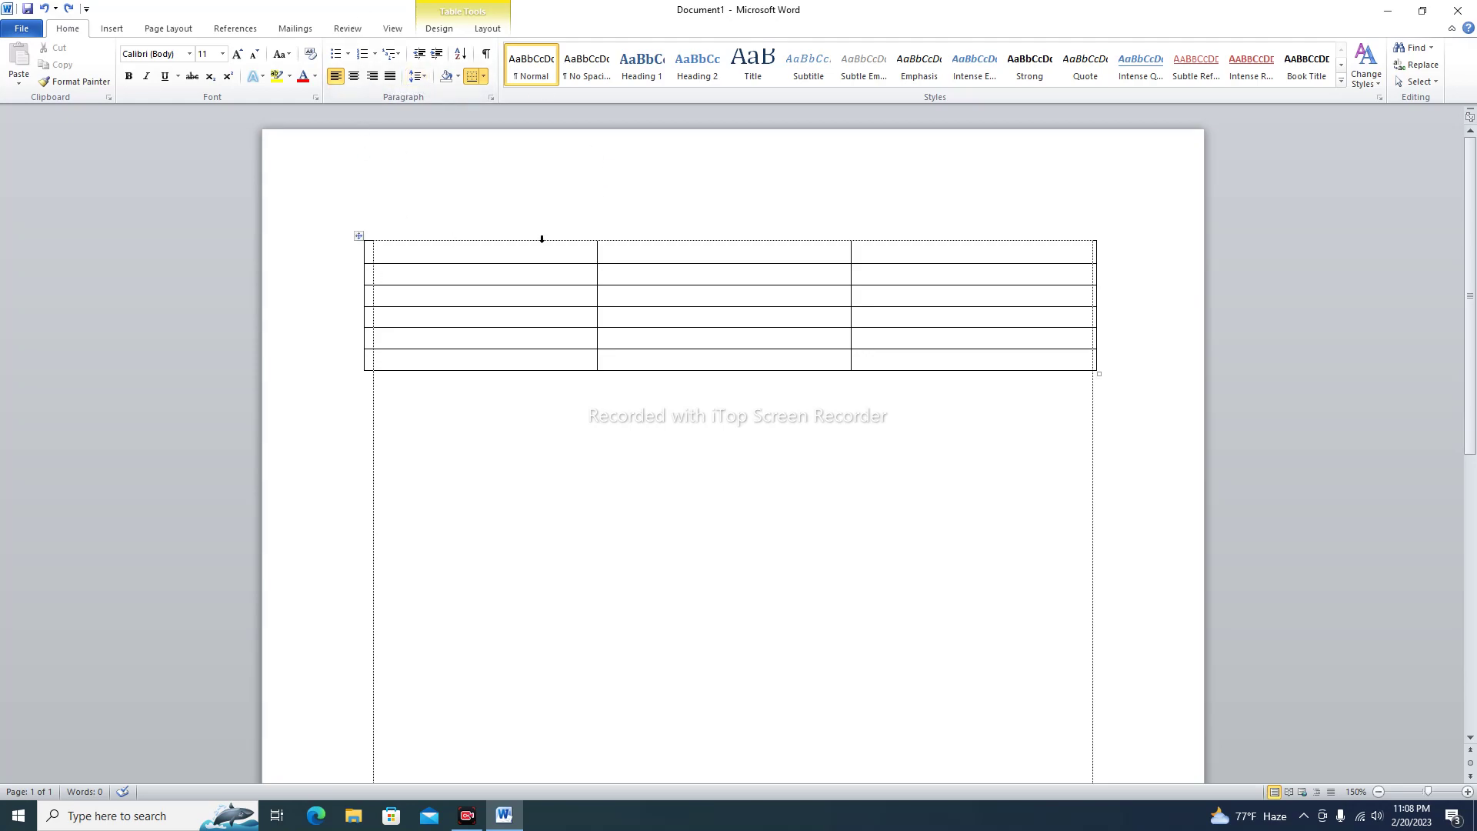
Distribute rows and columns evenly, giving three 2.2-inch columns with uniform rows
click(487, 28)
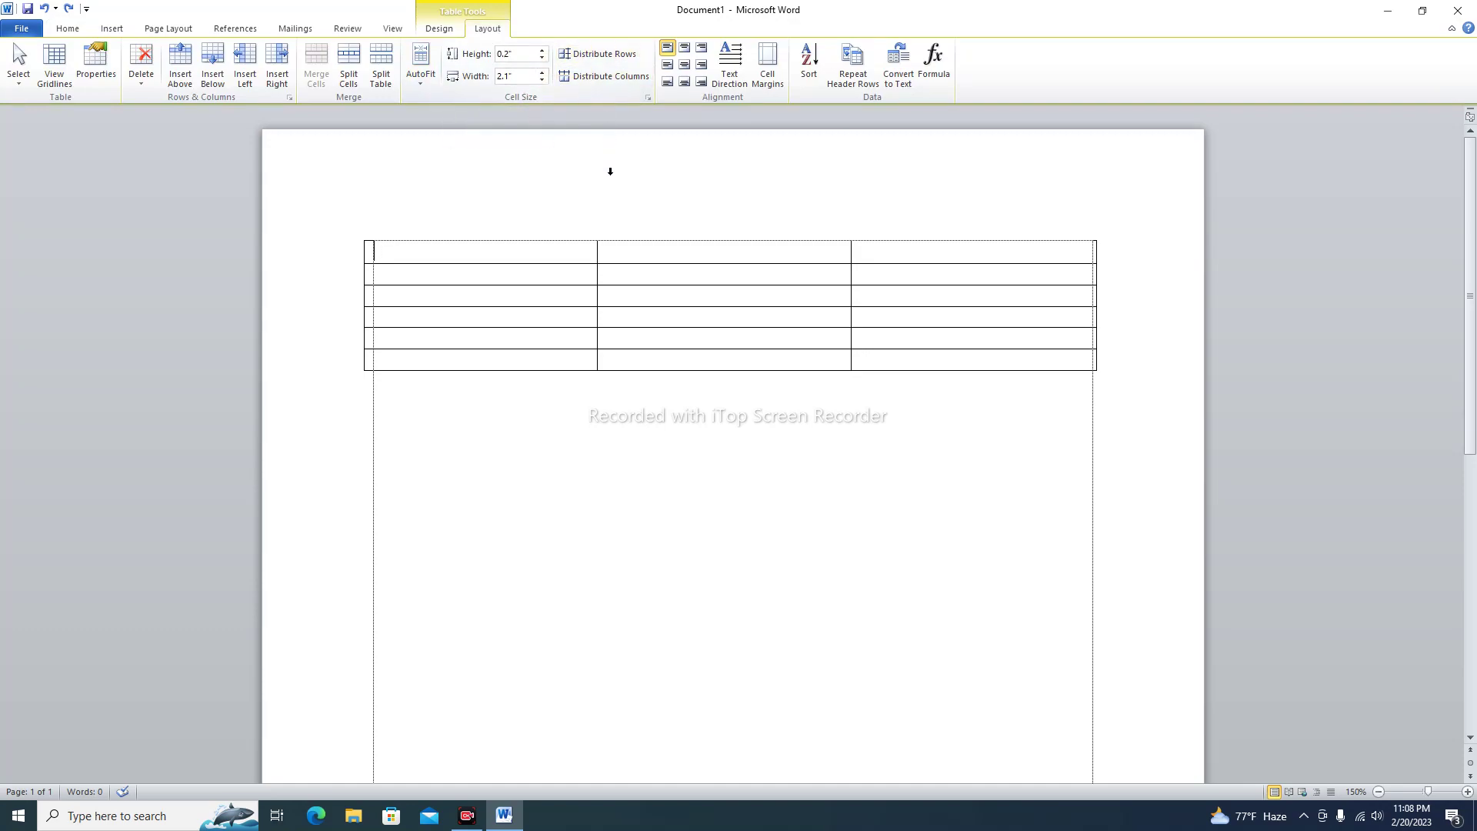
drag(535, 256, 548, 361)
click(661, 404)
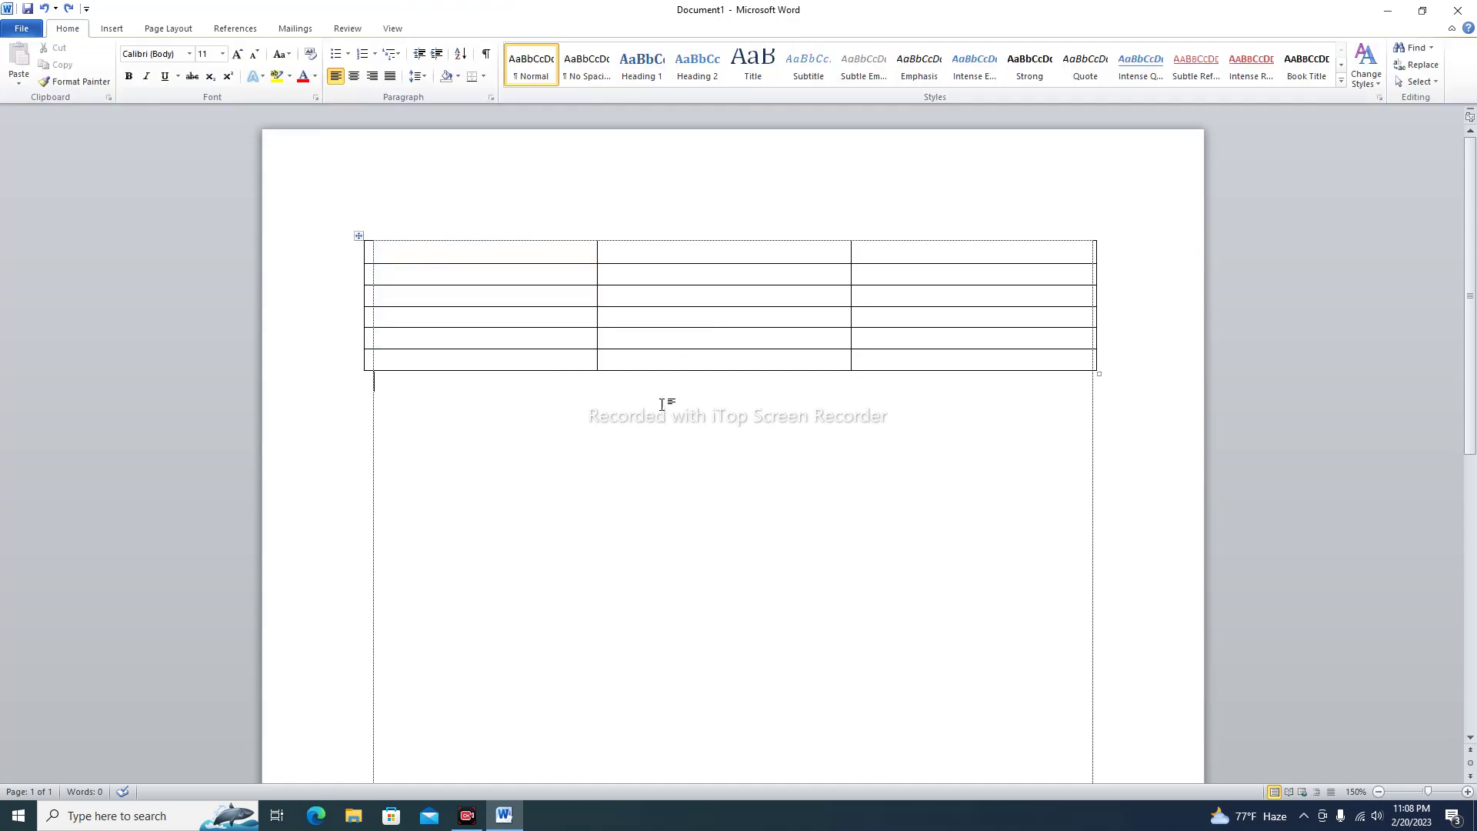
click(606, 59)
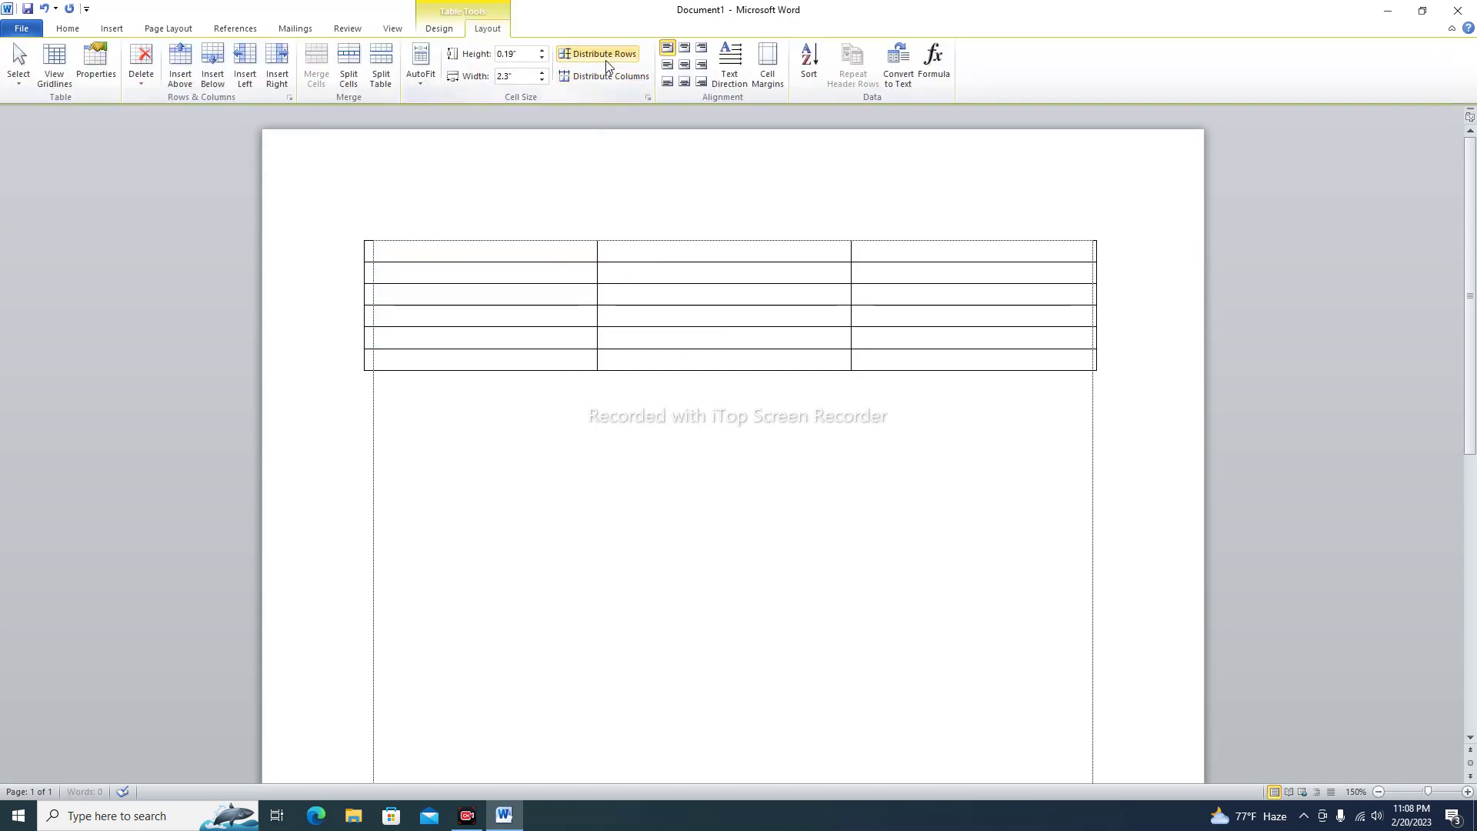
drag(628, 250, 617, 358)
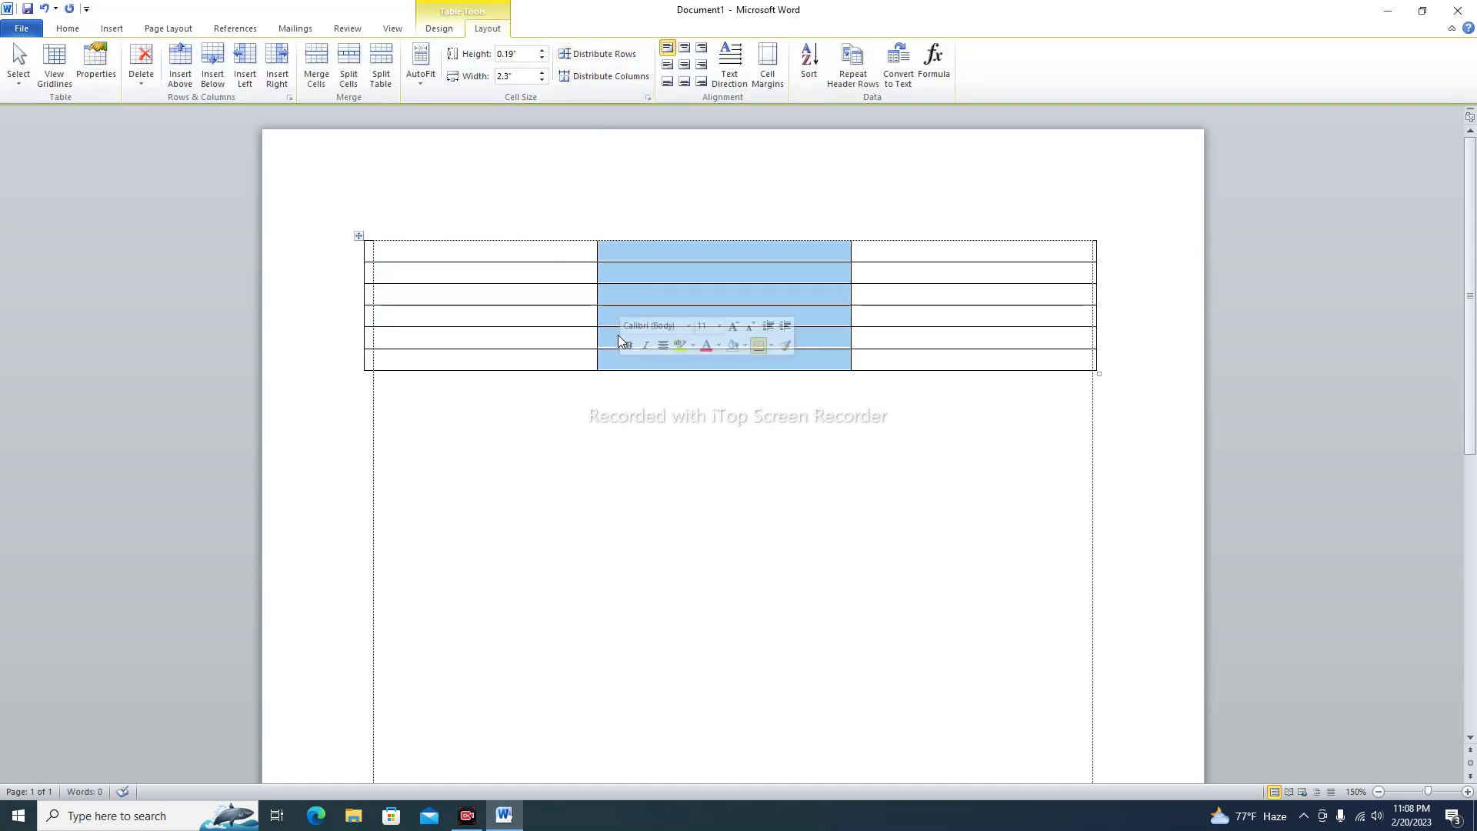
click(573, 55)
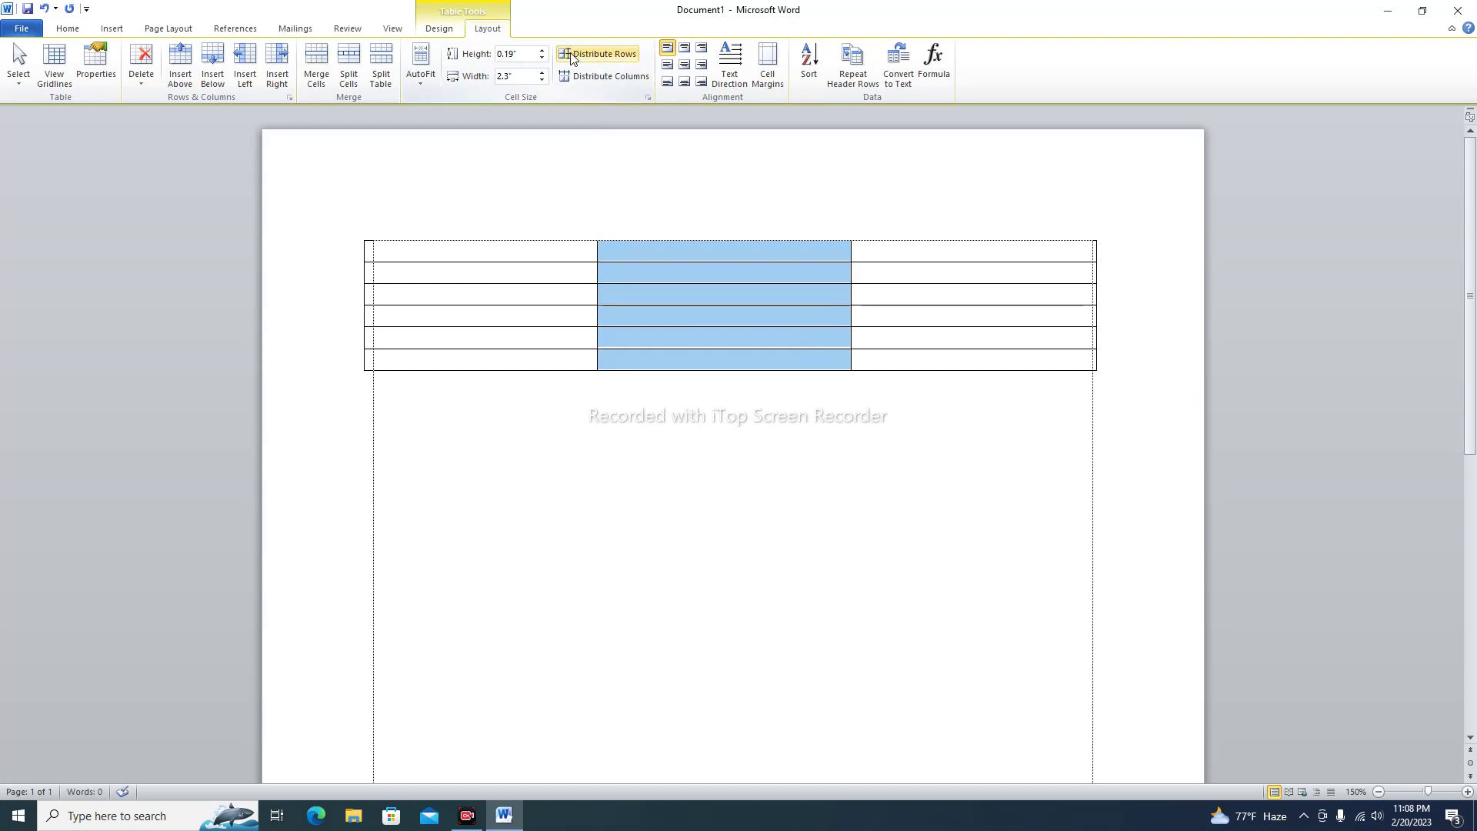
click(537, 257)
click(577, 309)
click(571, 290)
click(590, 77)
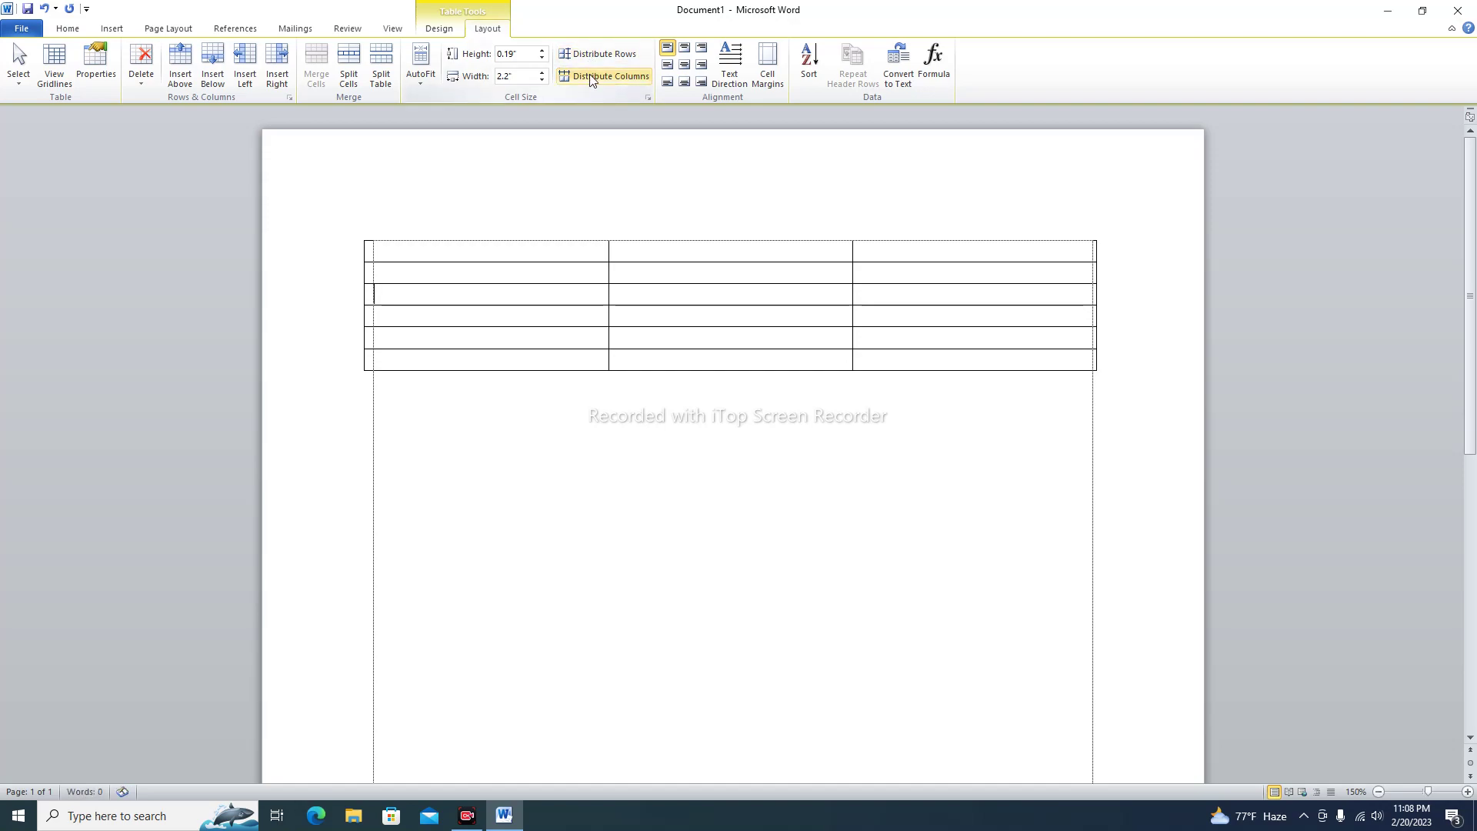
Align the first table cell's content to top left
click(669, 53)
click(552, 256)
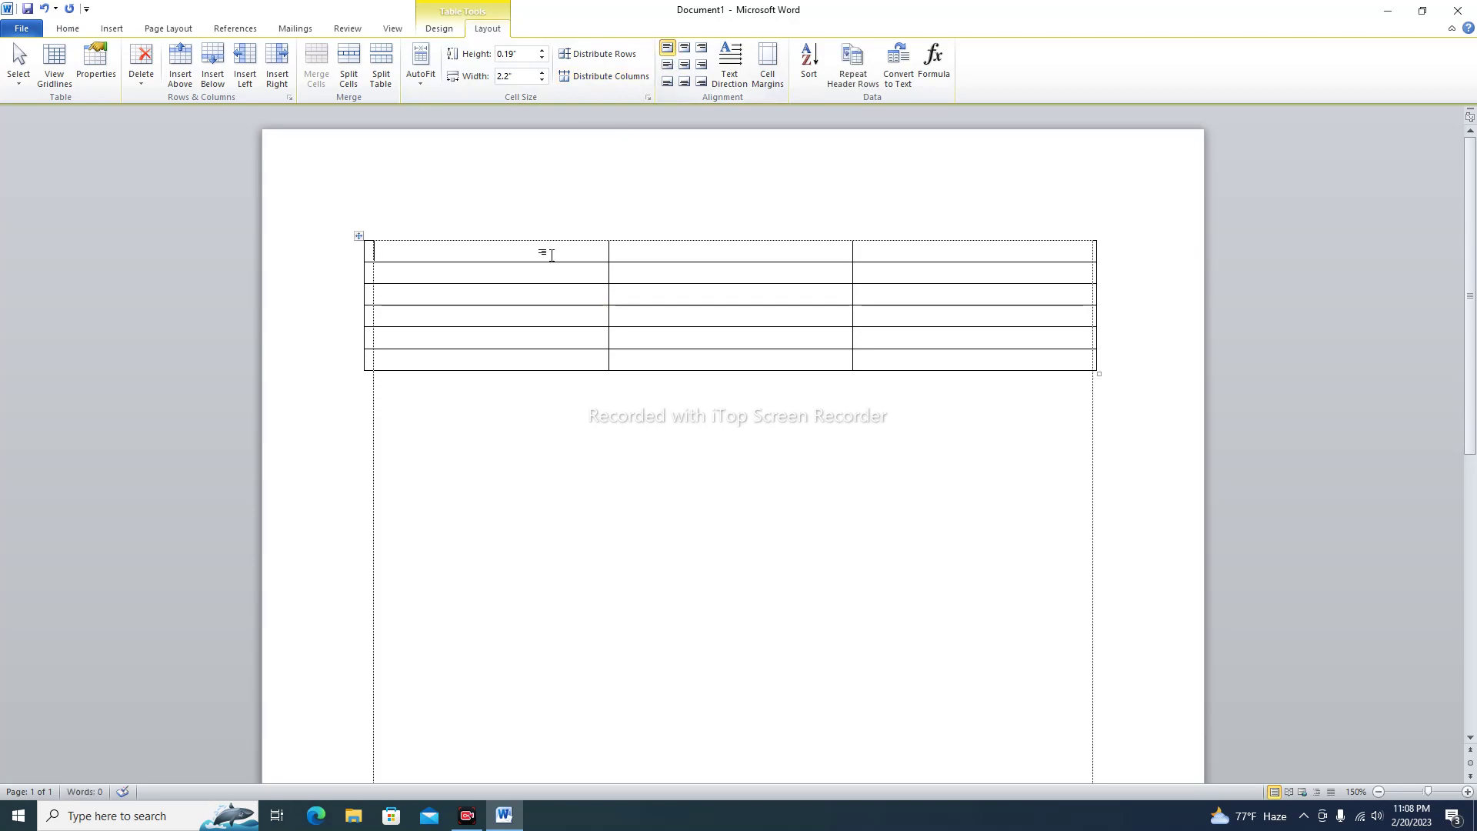
click(667, 54)
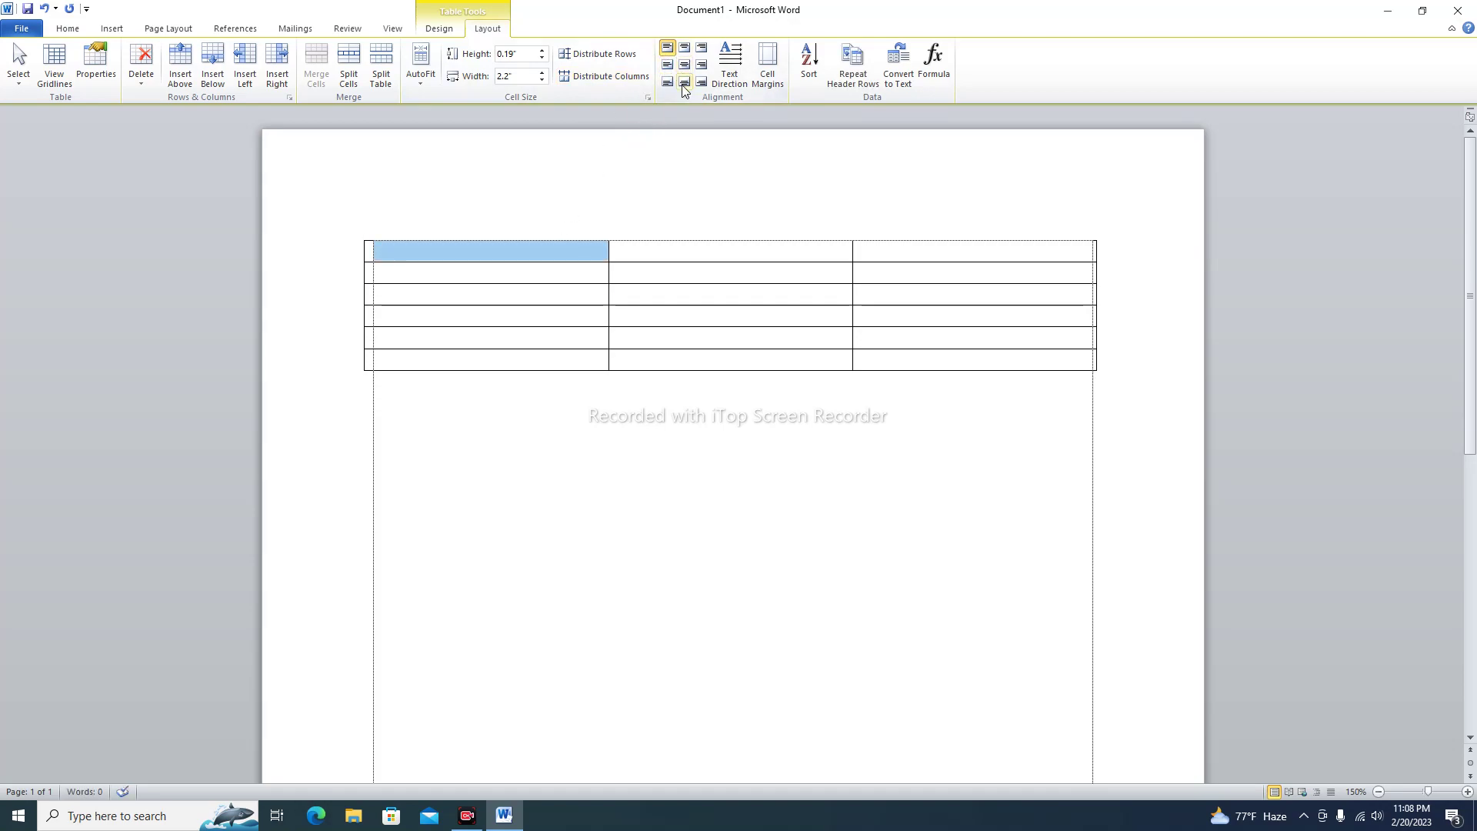
Enter a sample name in the first cell, and centre another in row 2's first cell
click(413, 259)
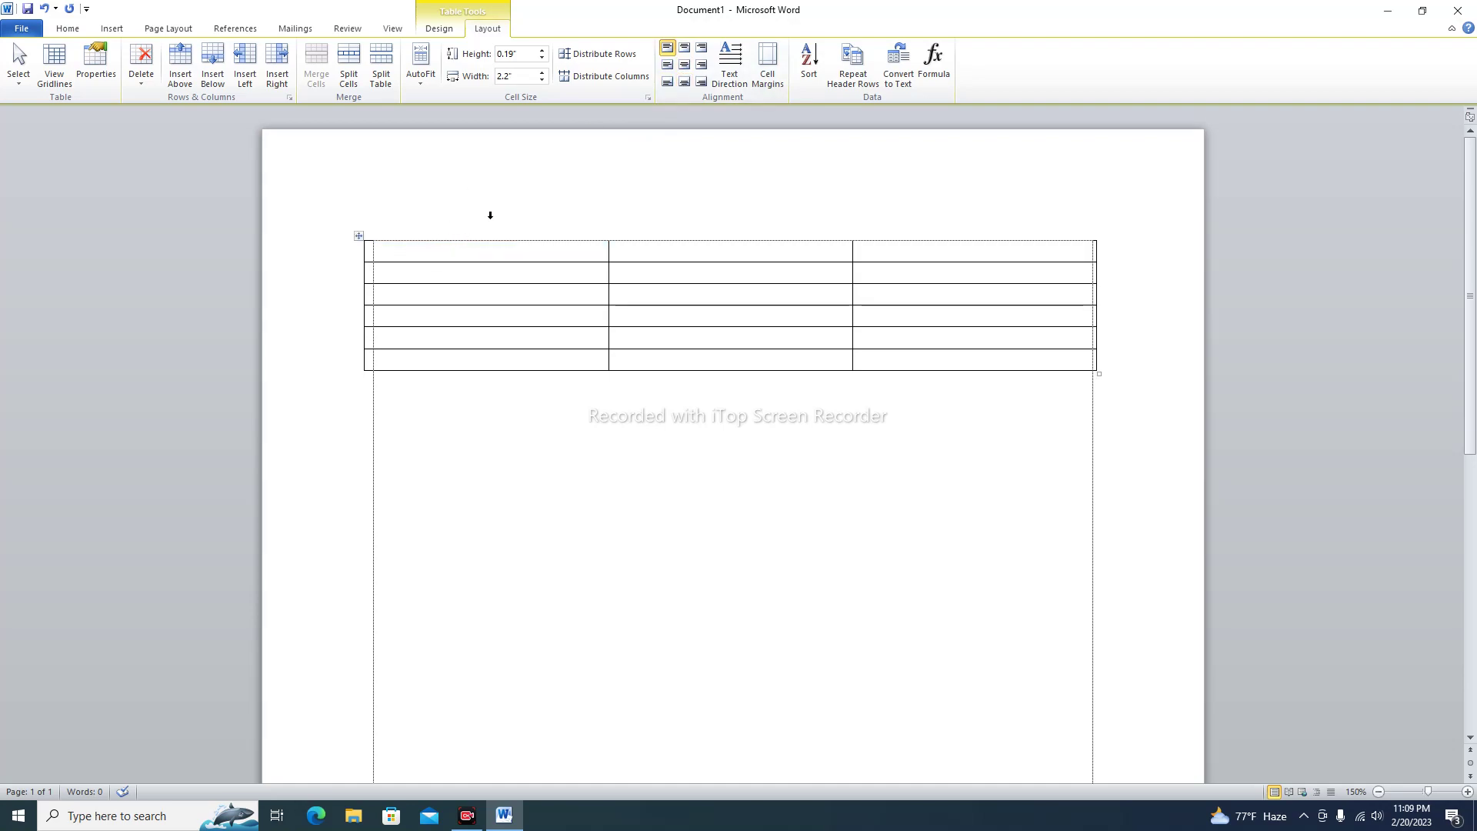
text(Akas)
text(h)
click(420, 274)
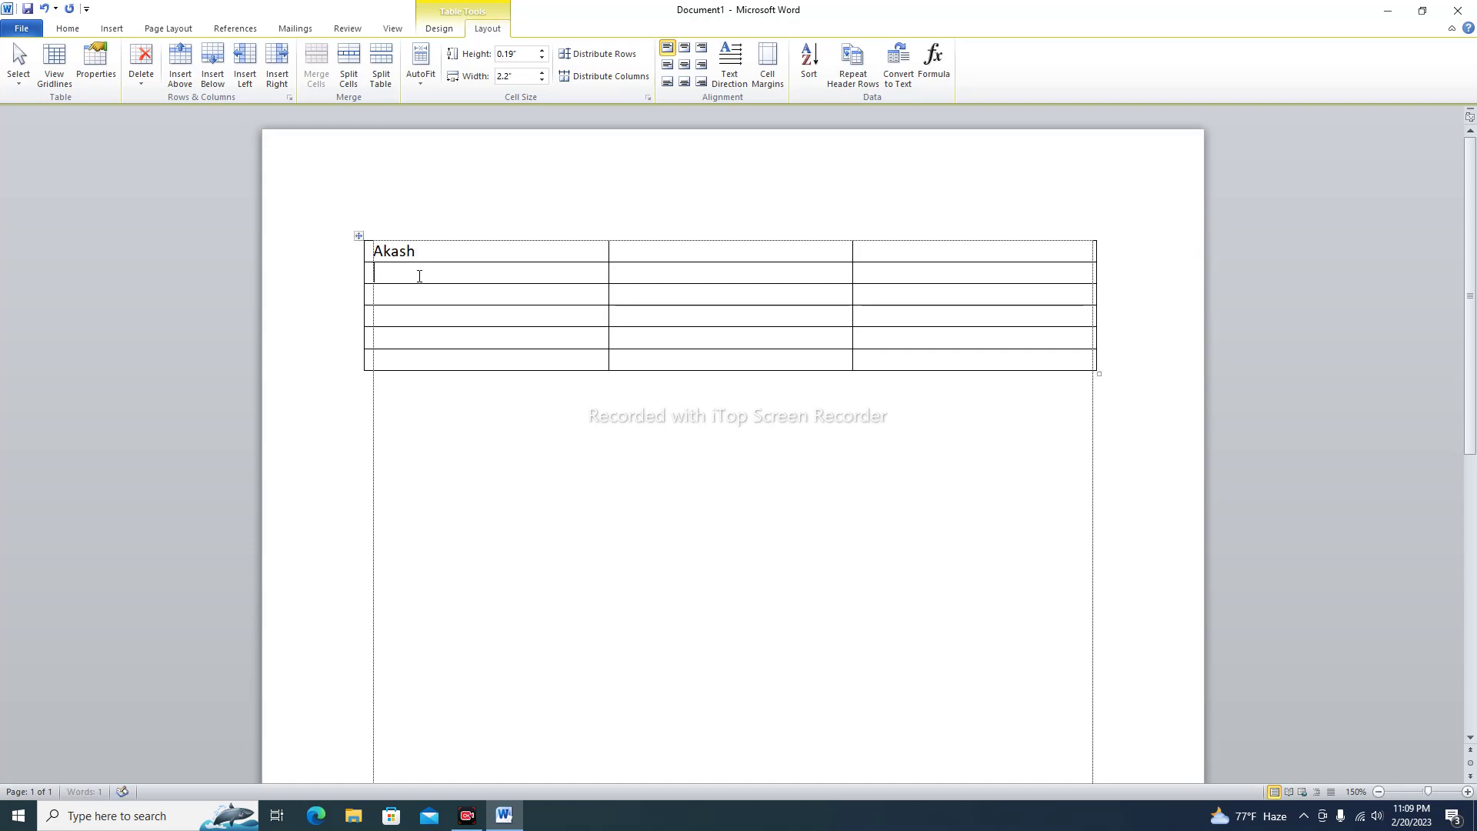
click(684, 64)
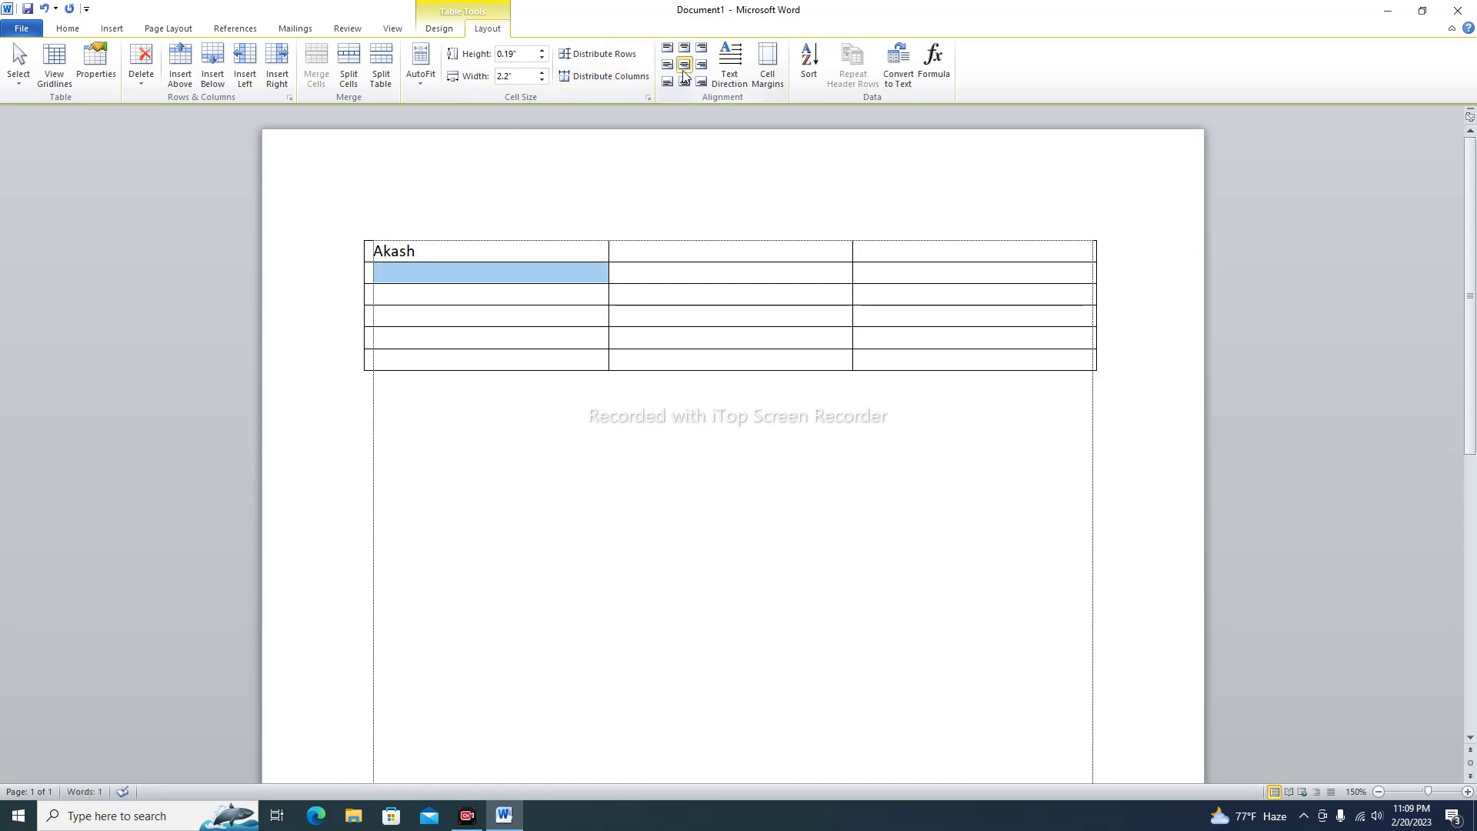
text(a)
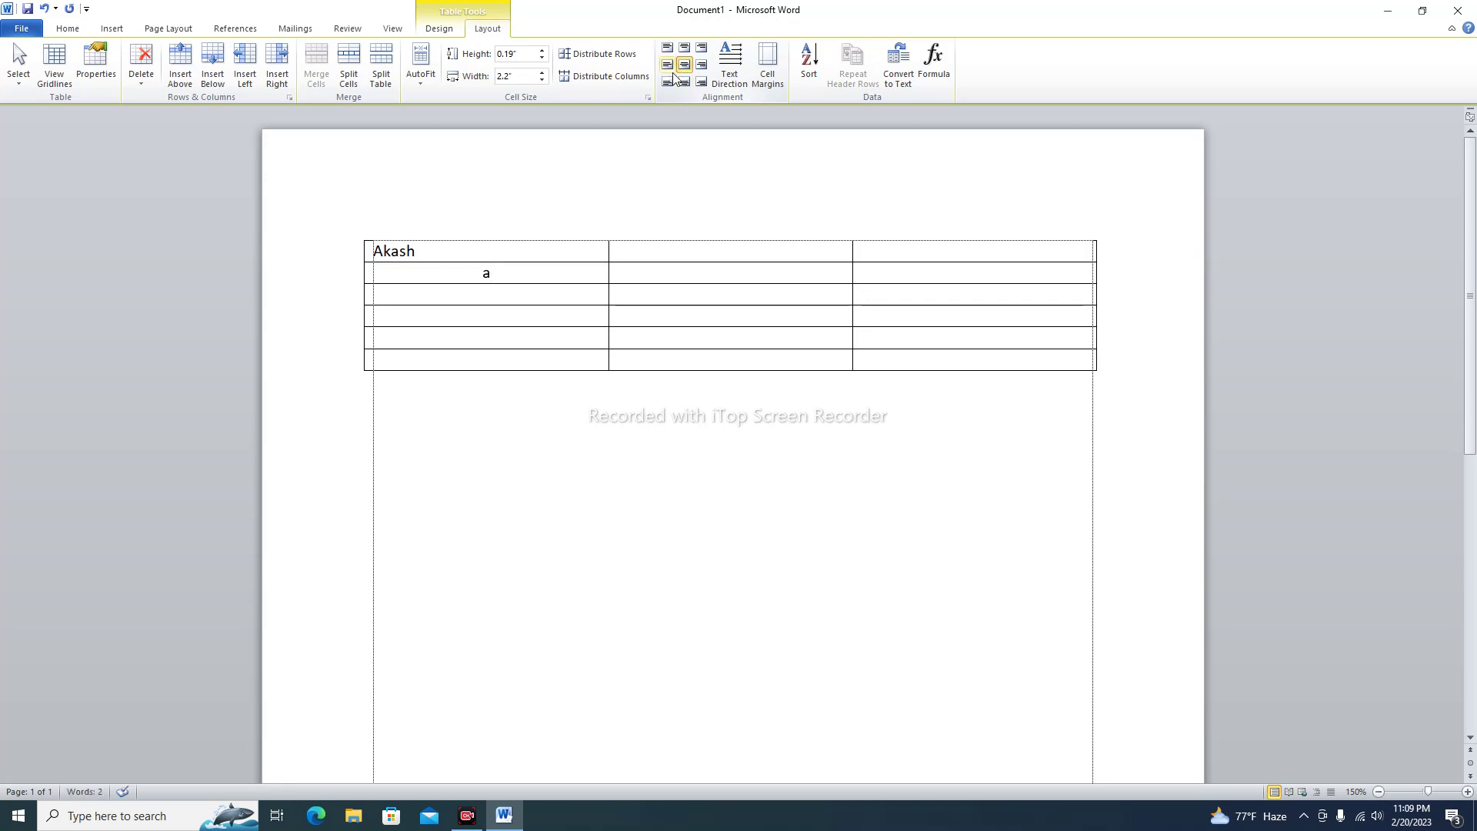
text(kash)
Enter the sample name top-centred in the third row's first cell
click(569, 296)
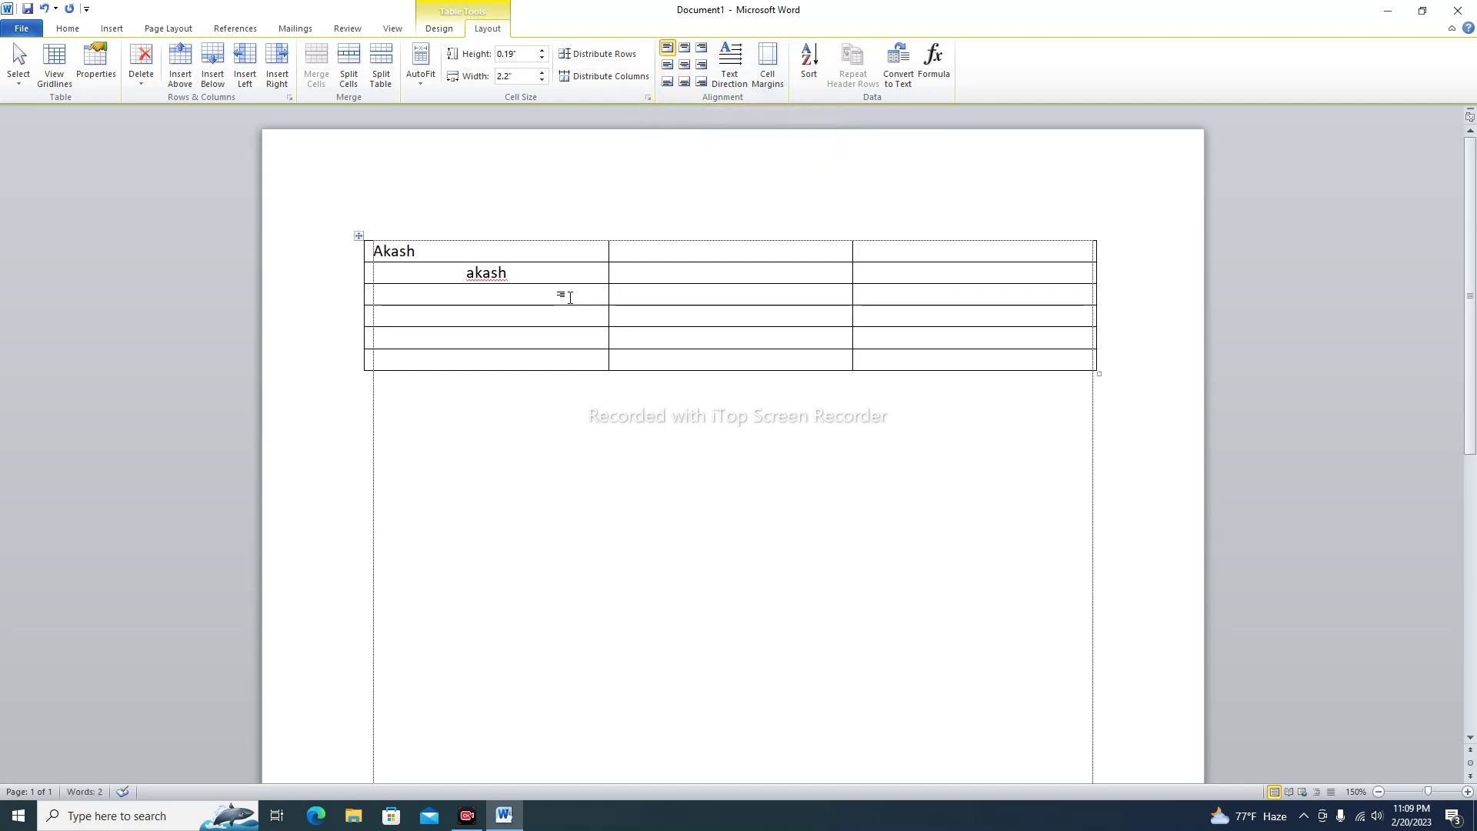
click(687, 50)
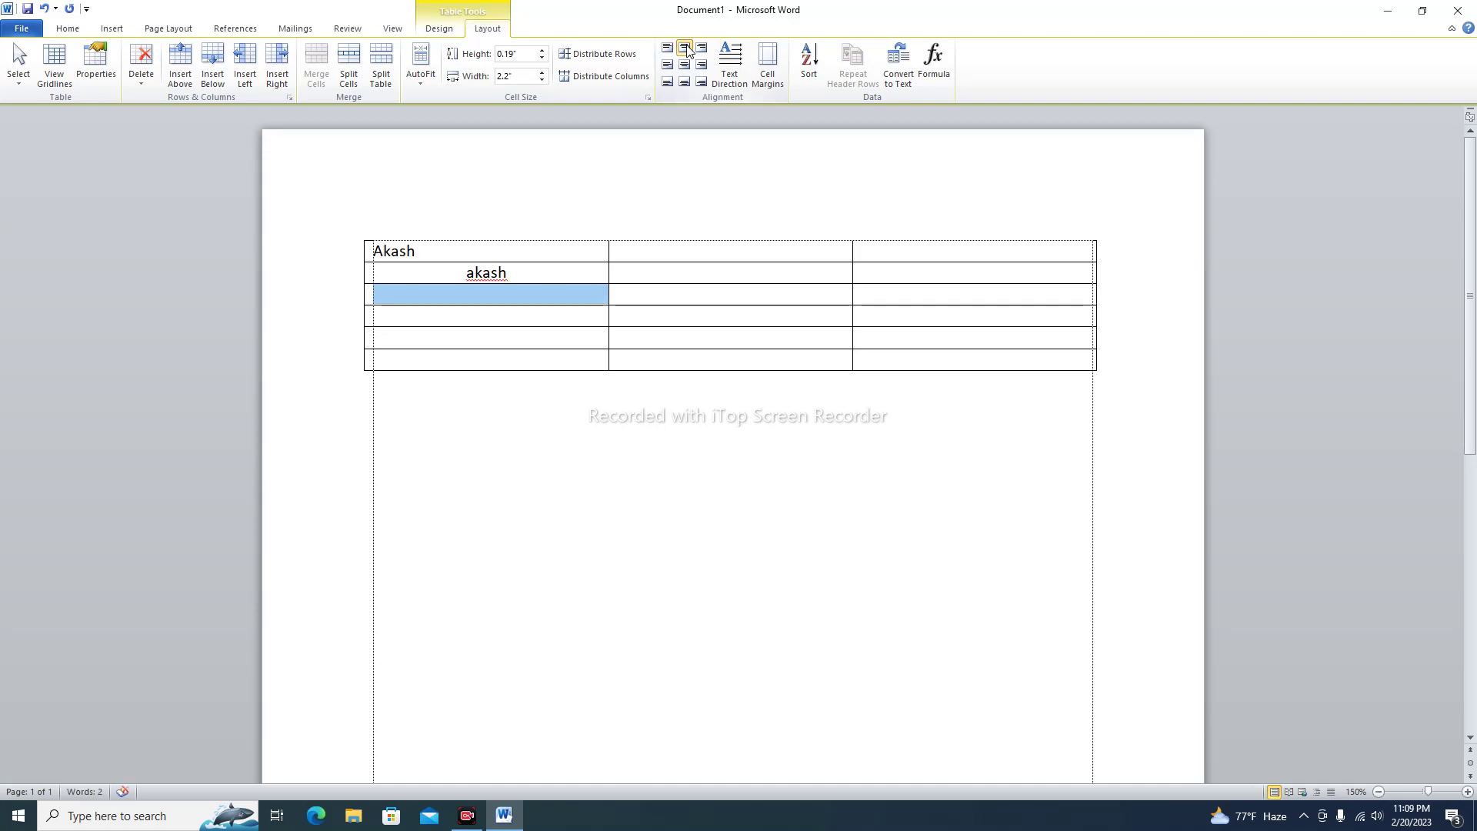
text(akash)
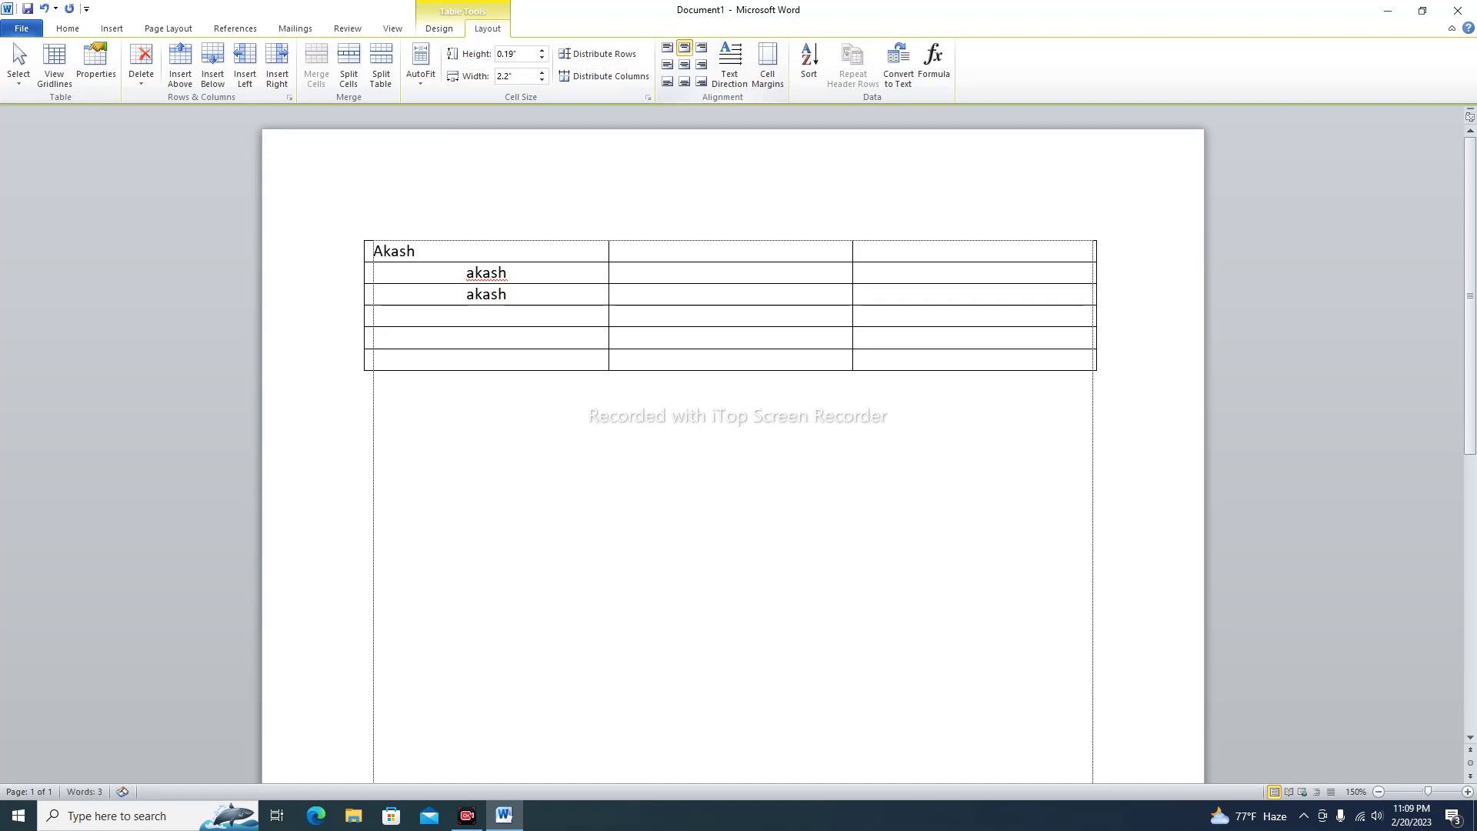
mouse_move(506, 314)
click(512, 276)
click(517, 296)
click(508, 310)
Enter the sample name in the fourth row's first cell with an extra line after it
click(686, 83)
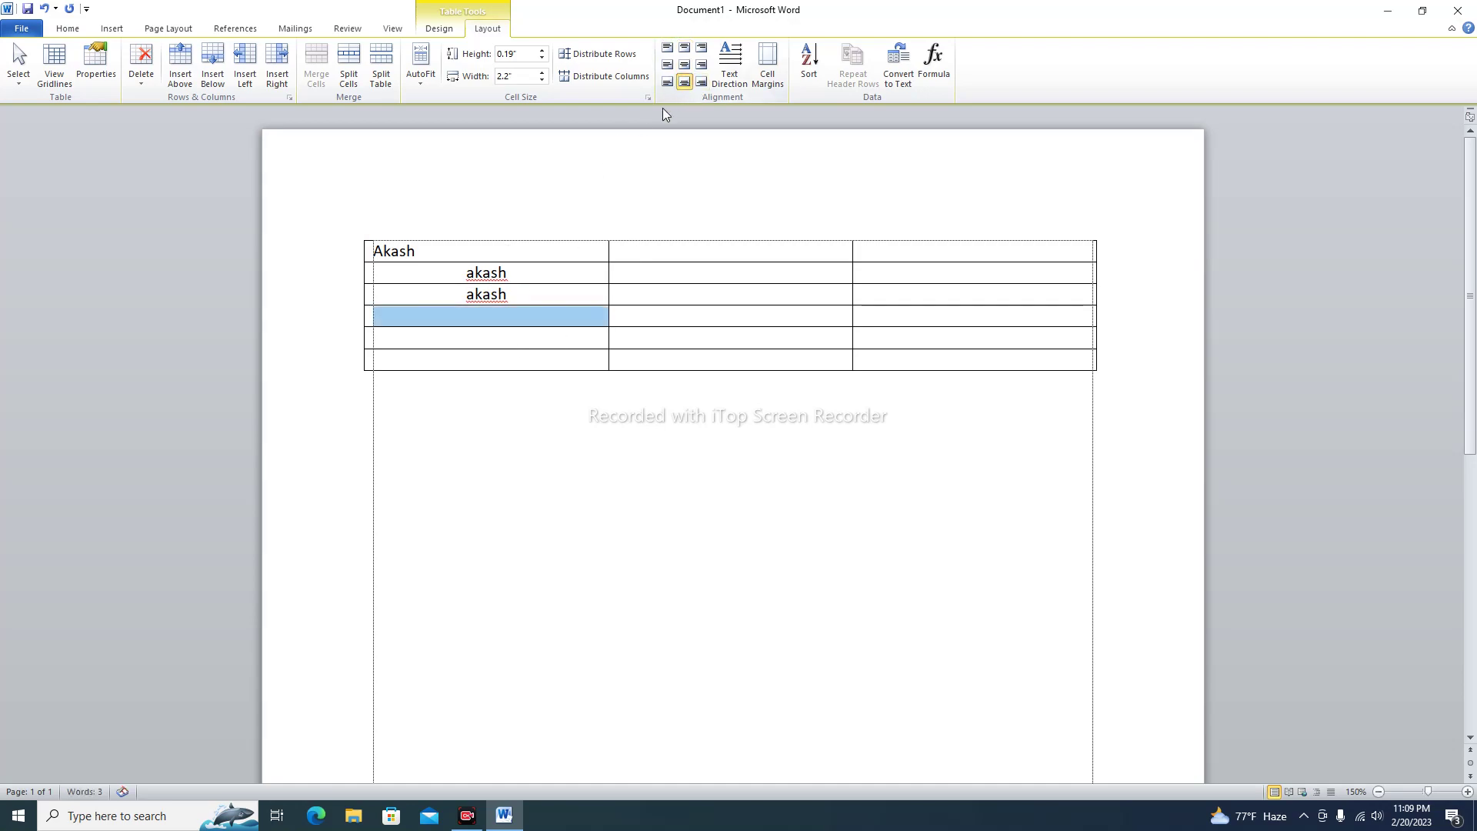
text(akash)
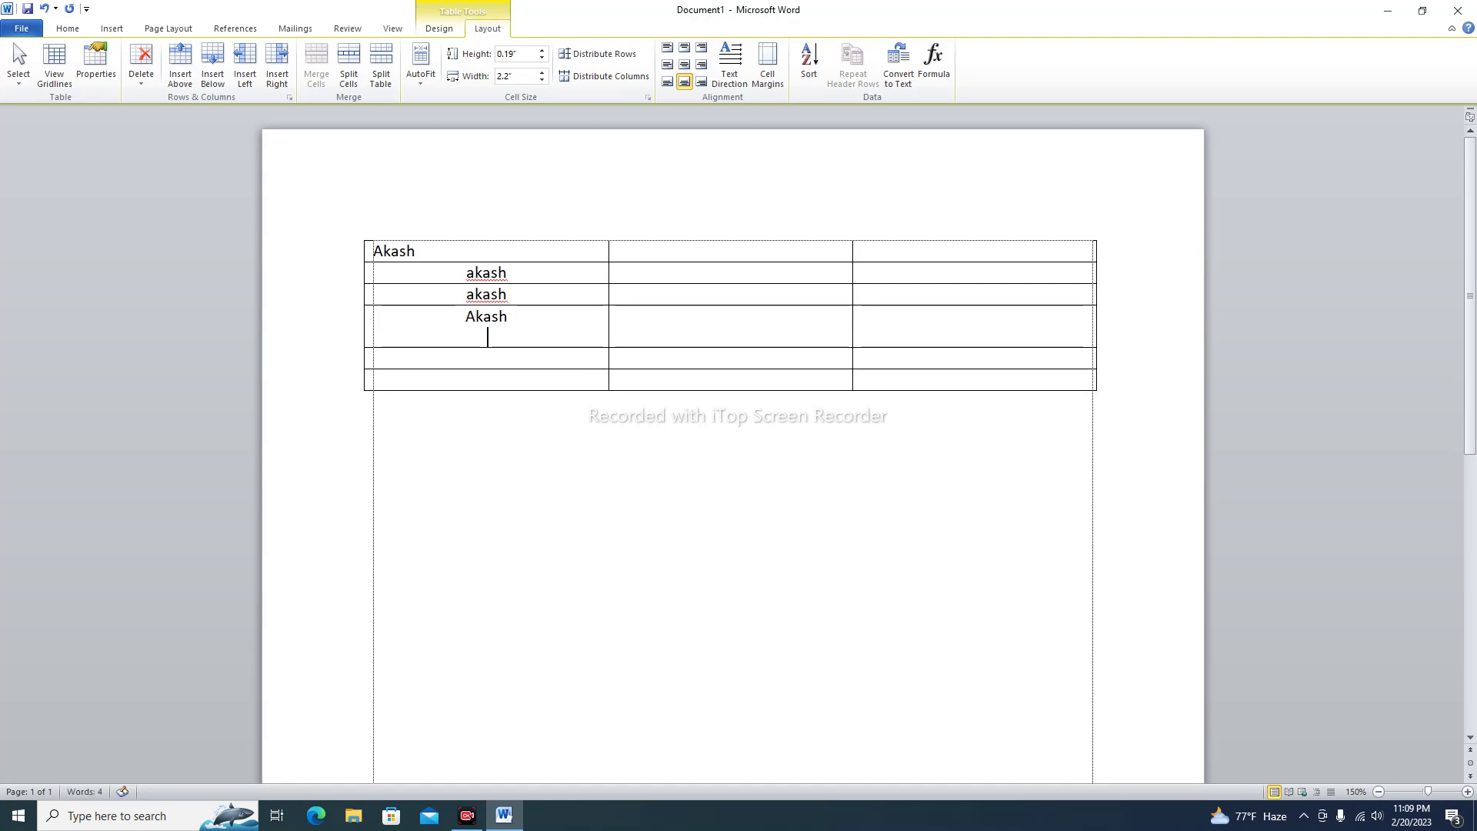
click(512, 301)
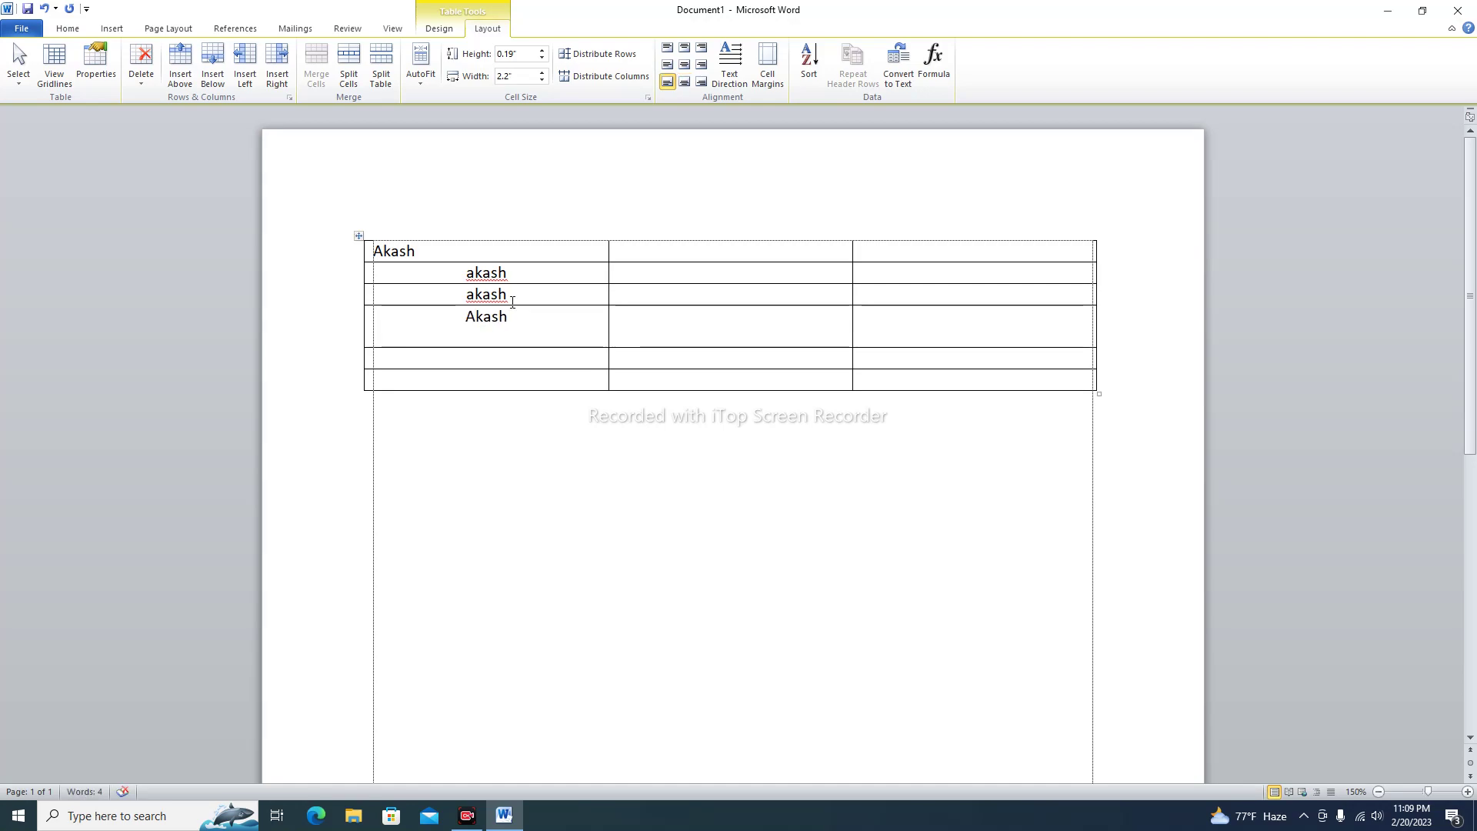
key(ctrl+z)
key(ctrl+z)
key(Return)
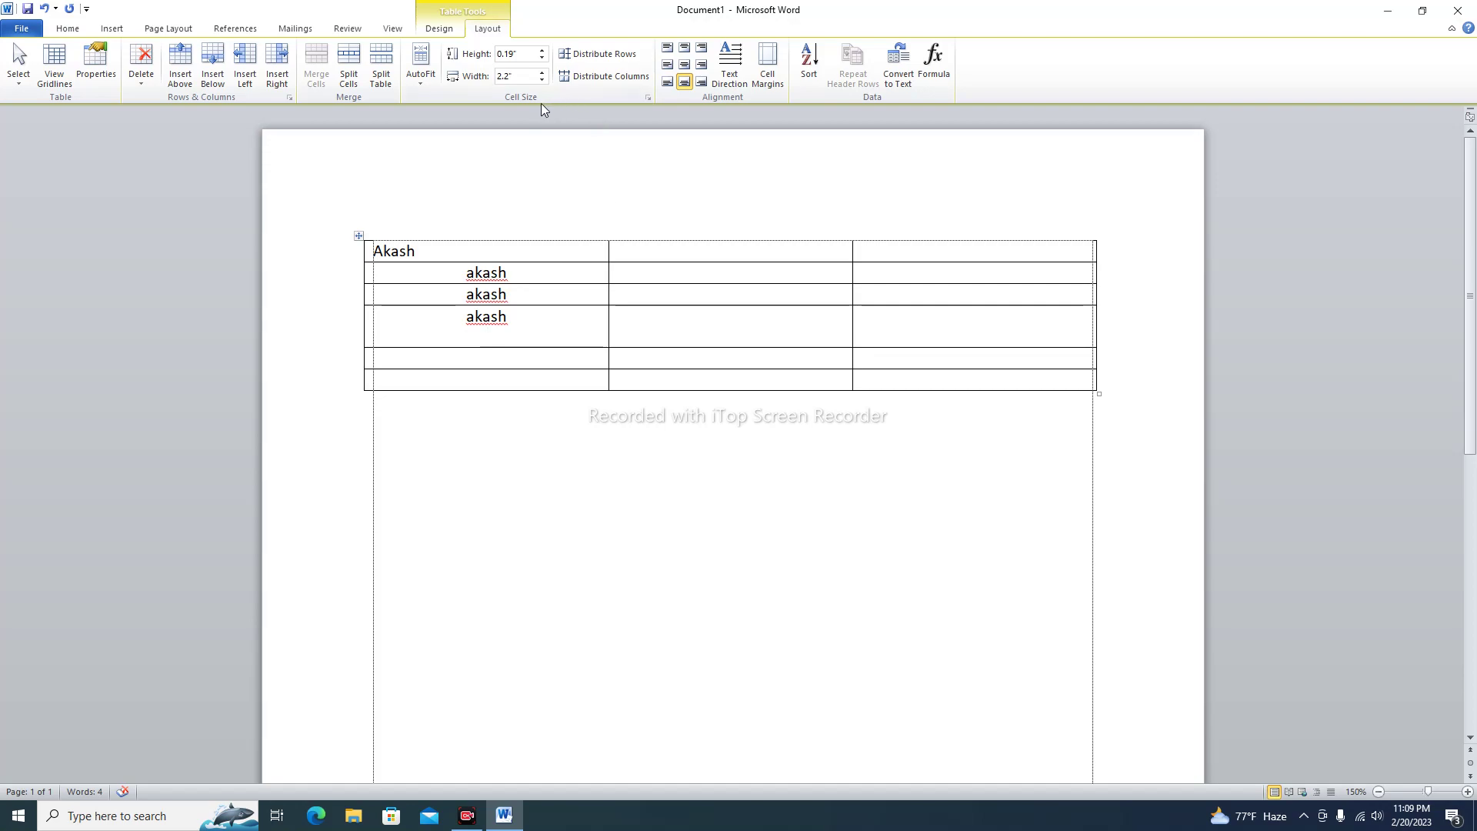
click(541, 57)
drag(557, 323, 547, 336)
click(550, 308)
click(539, 337)
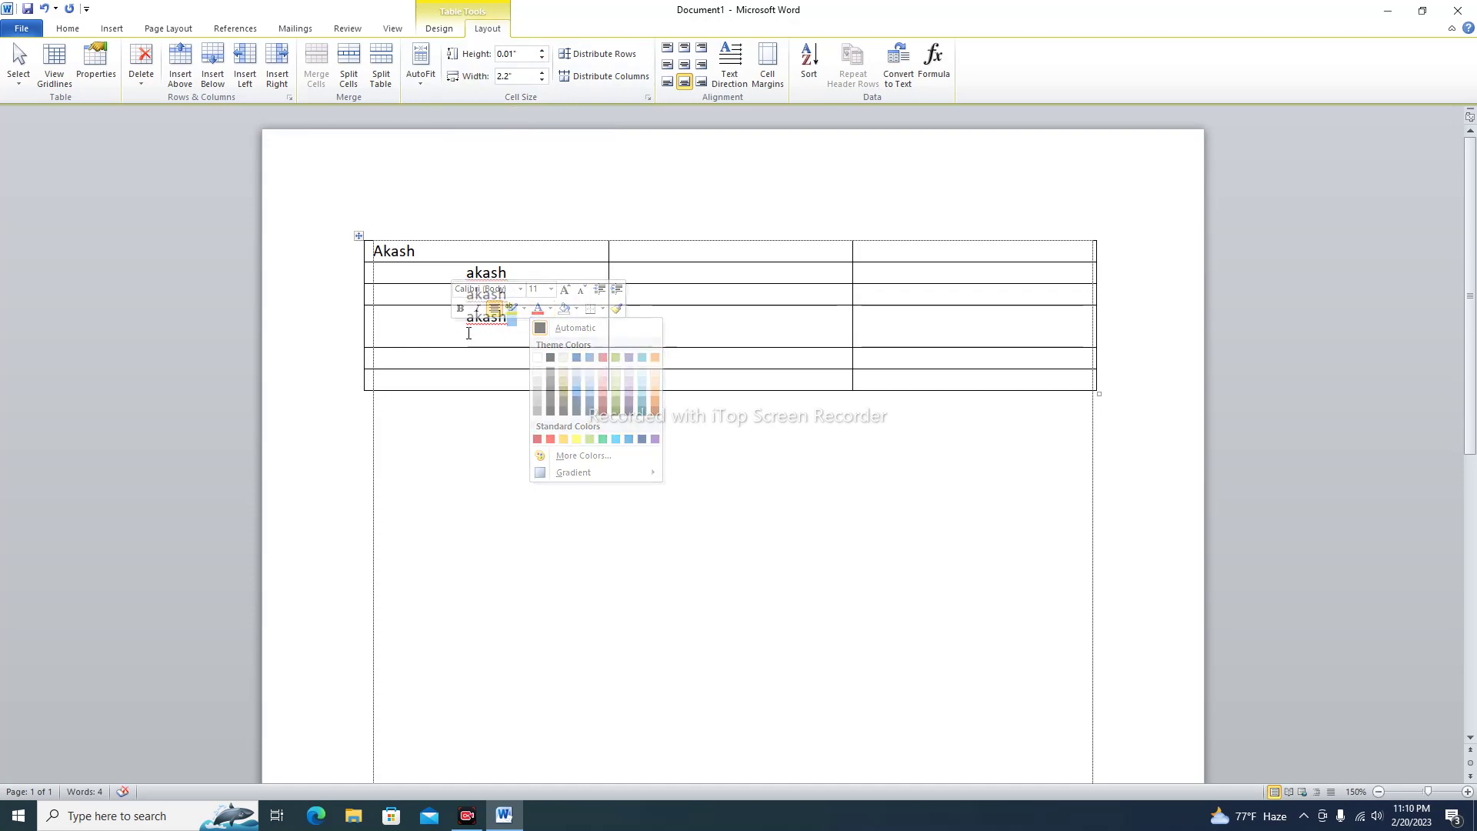
Align the fourth-row entry to the cell's bottom-right corner
click(667, 51)
click(459, 336)
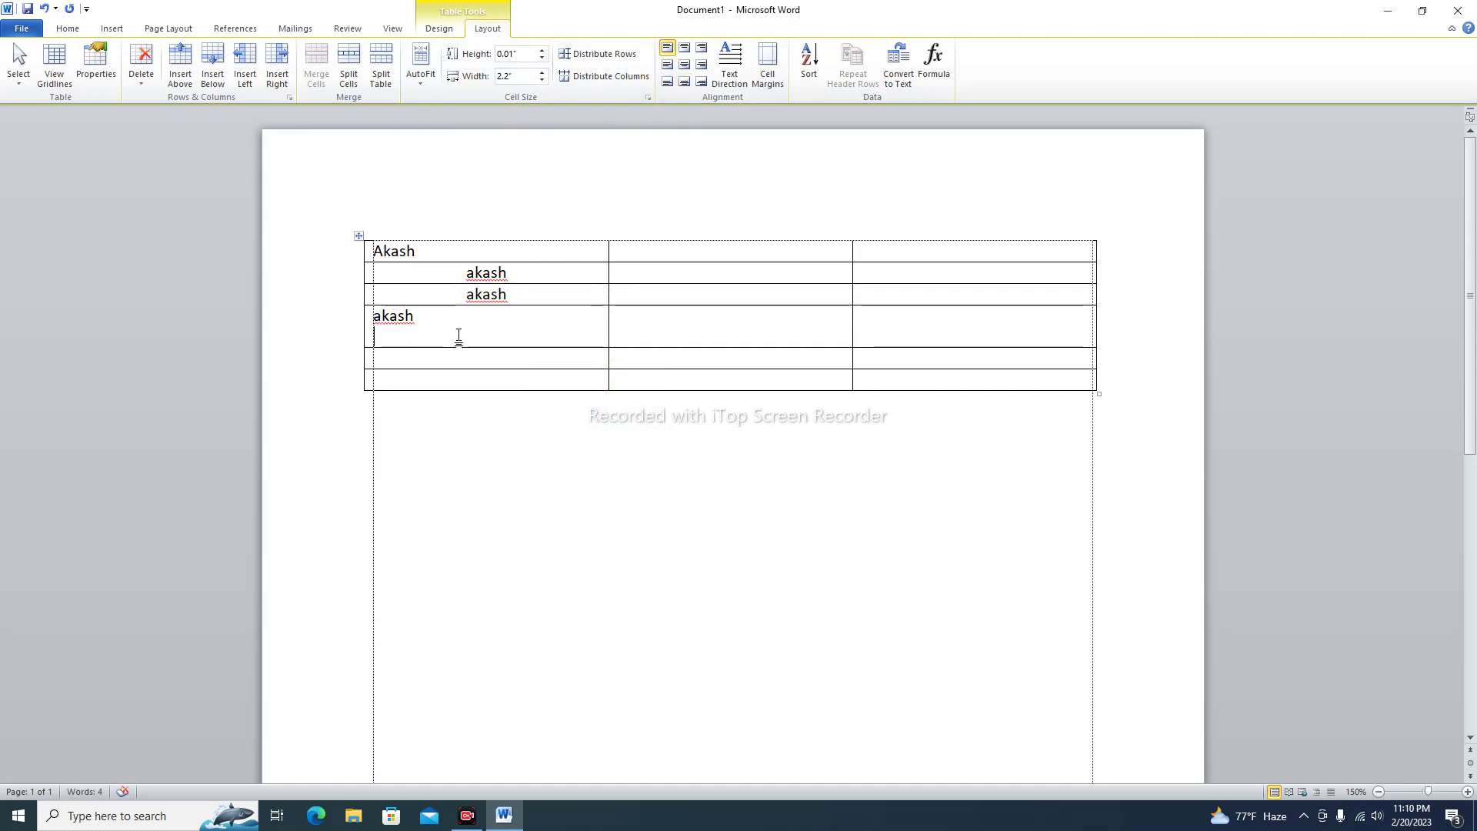
drag(455, 317, 366, 317)
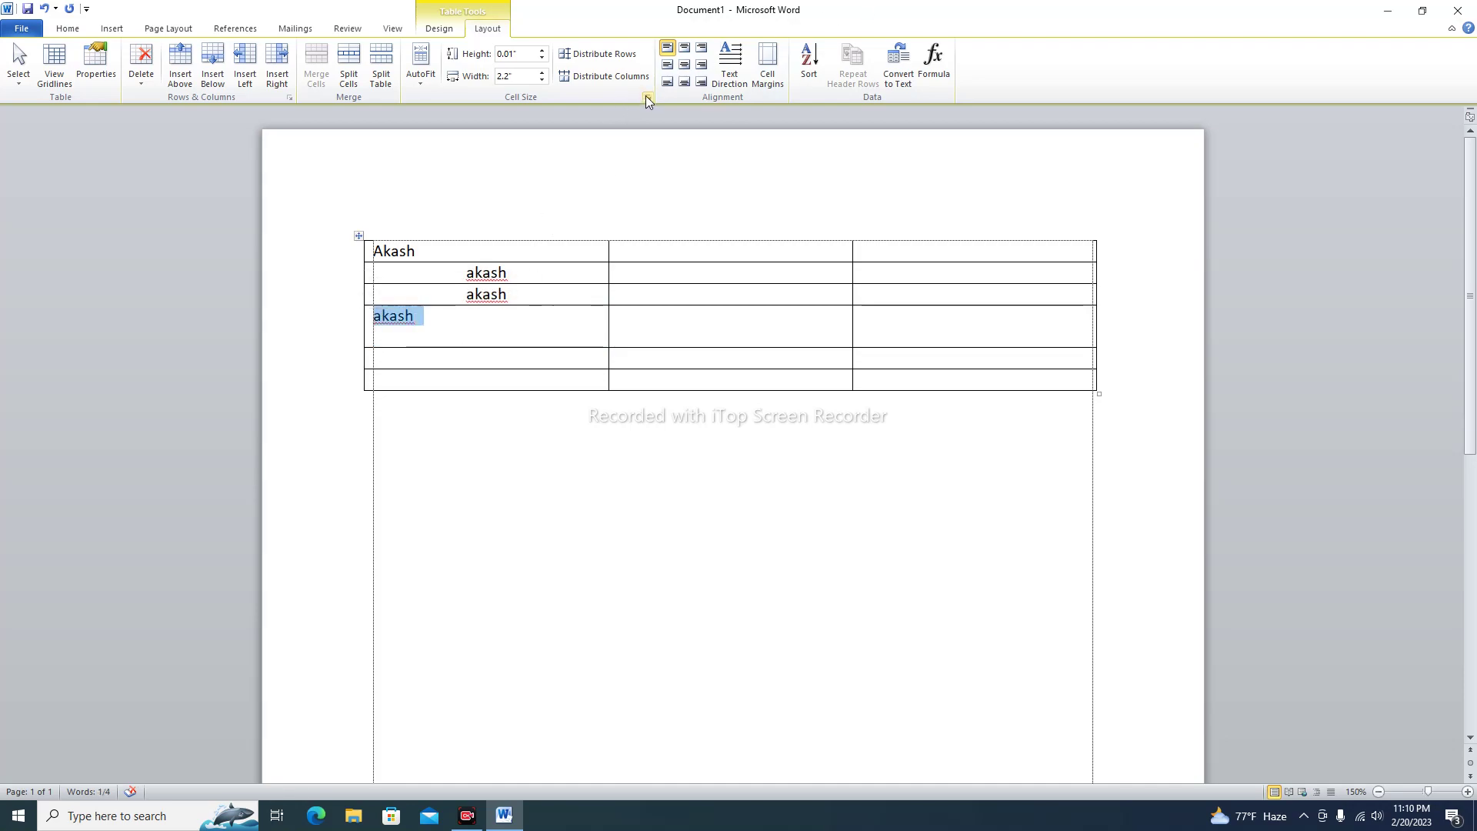
click(700, 83)
click(537, 330)
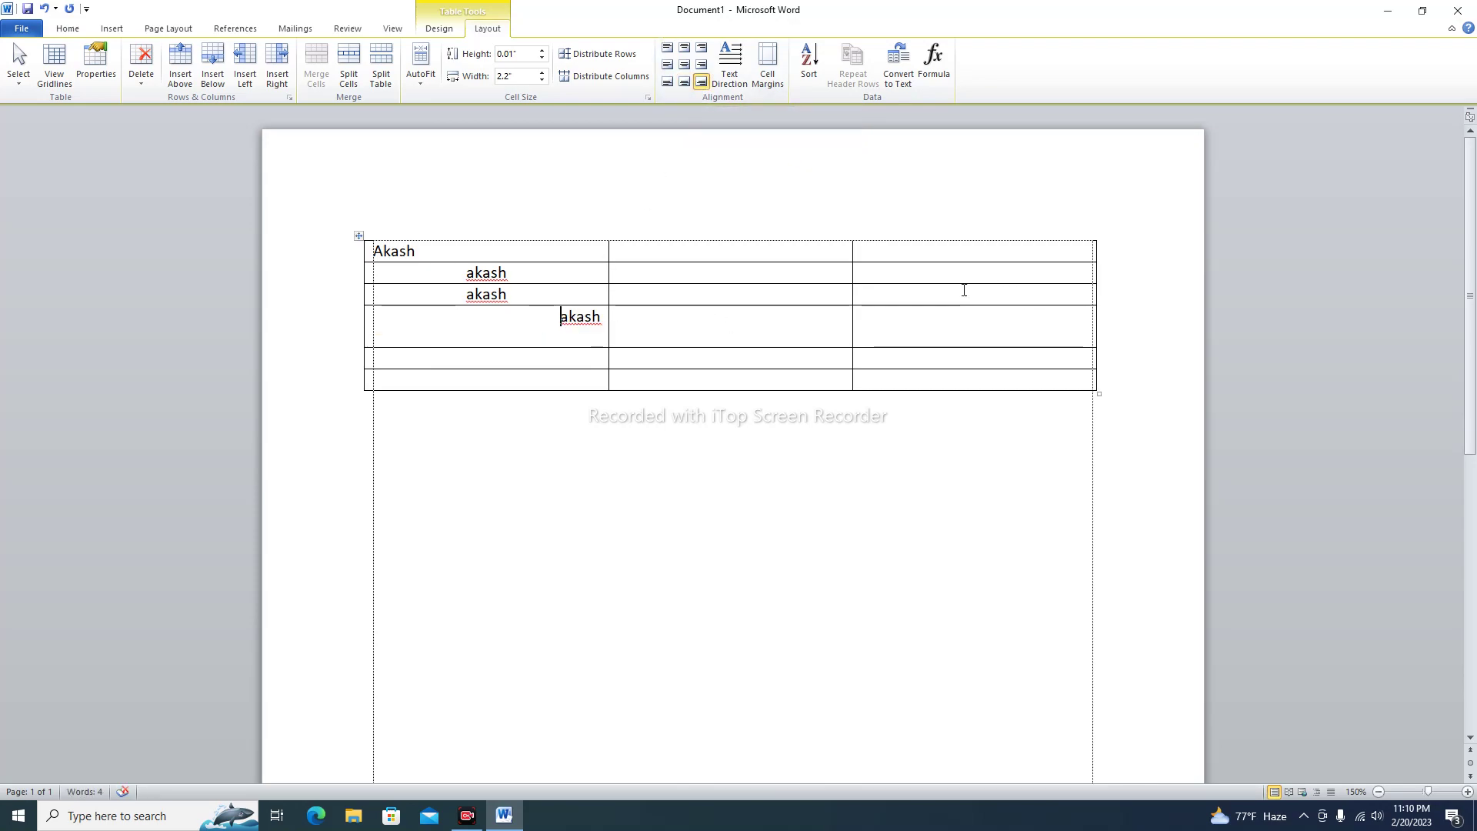
drag(1055, 454, 401, 252)
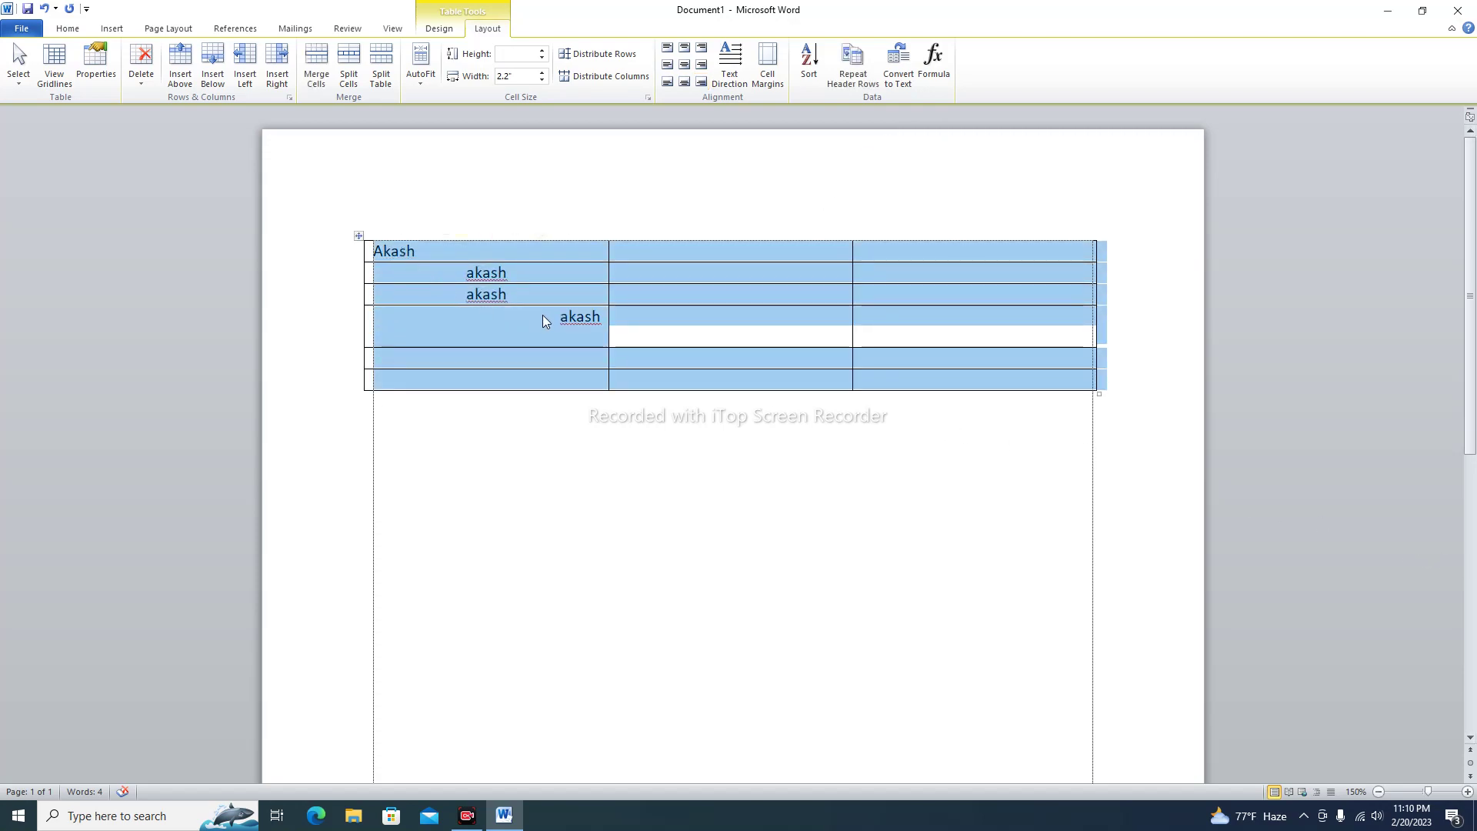
Delete all text from the table and add a fourth column with Insert Left
key(Delete)
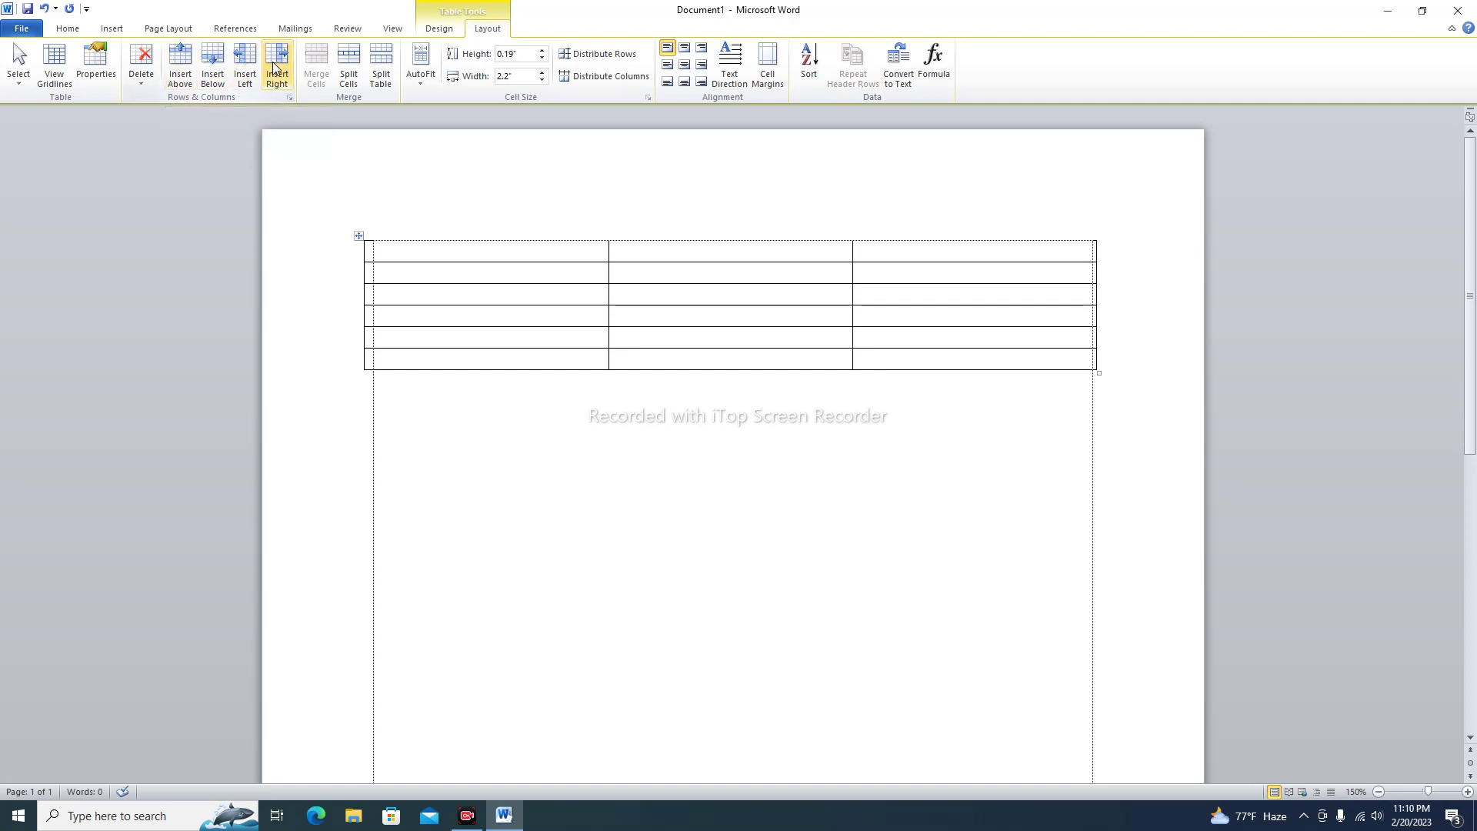
click(243, 68)
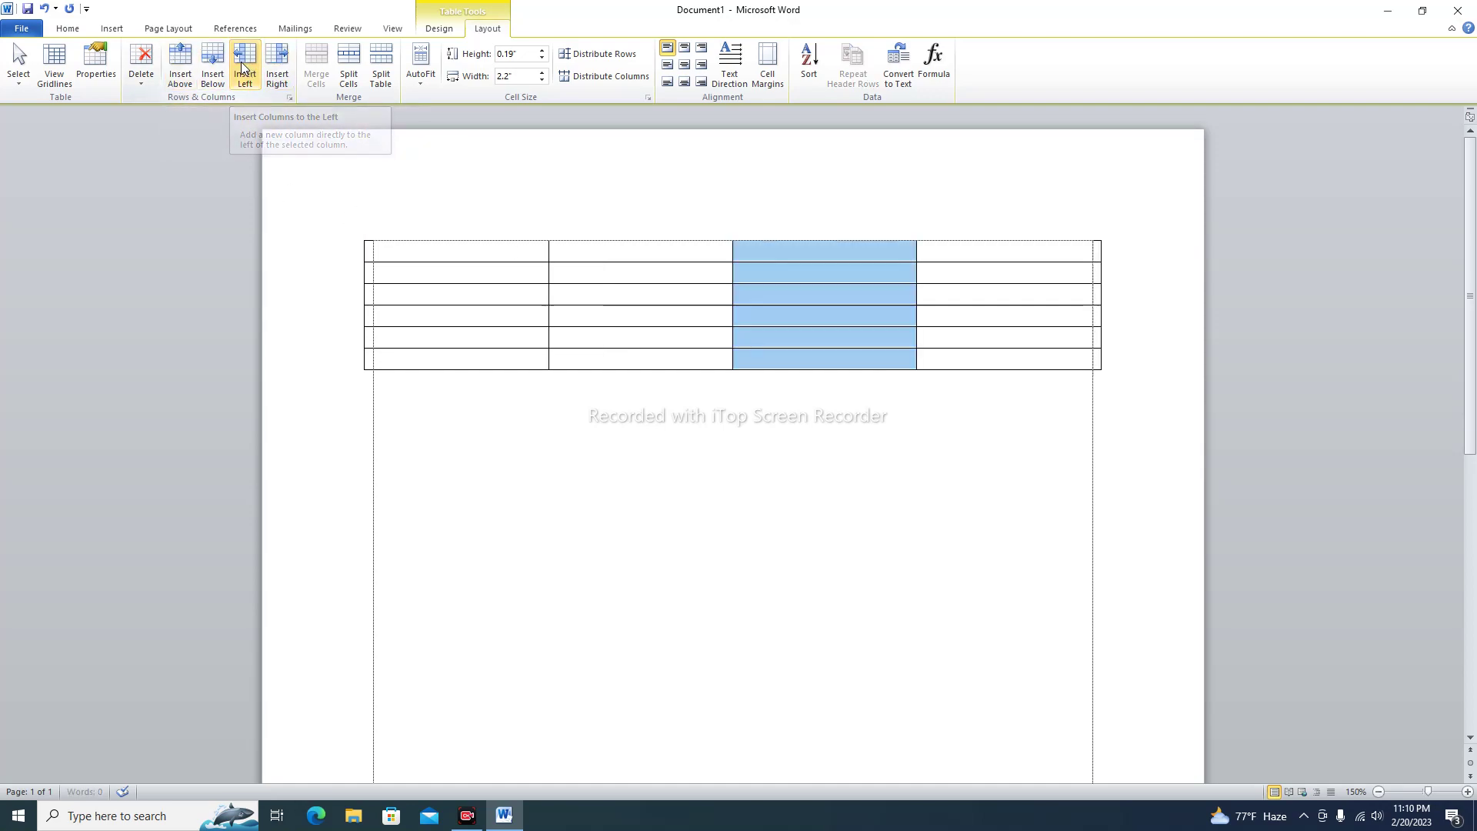
click(793, 250)
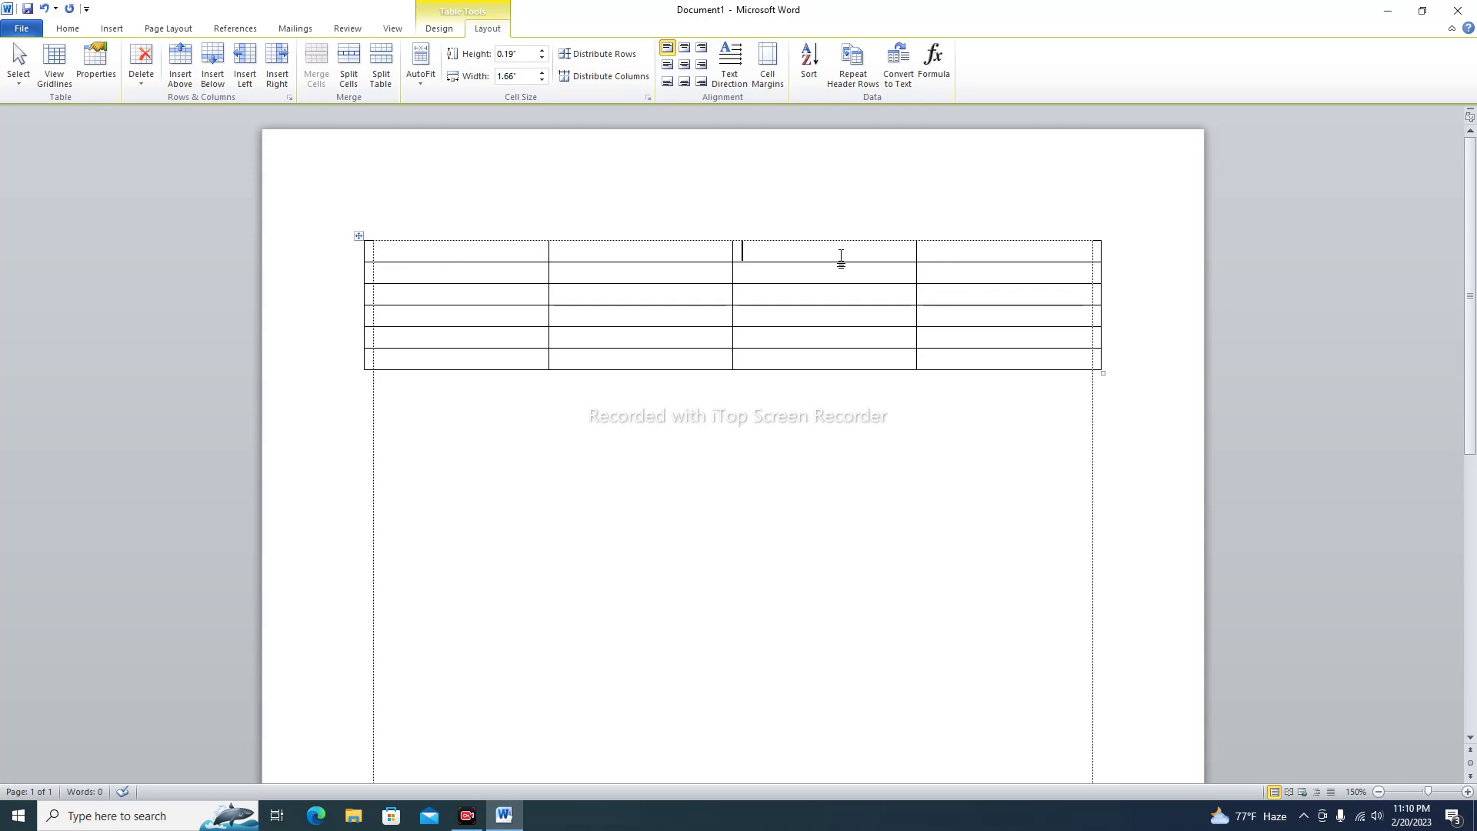
Add a seventh row to the table with Insert Below
click(957, 361)
click(215, 70)
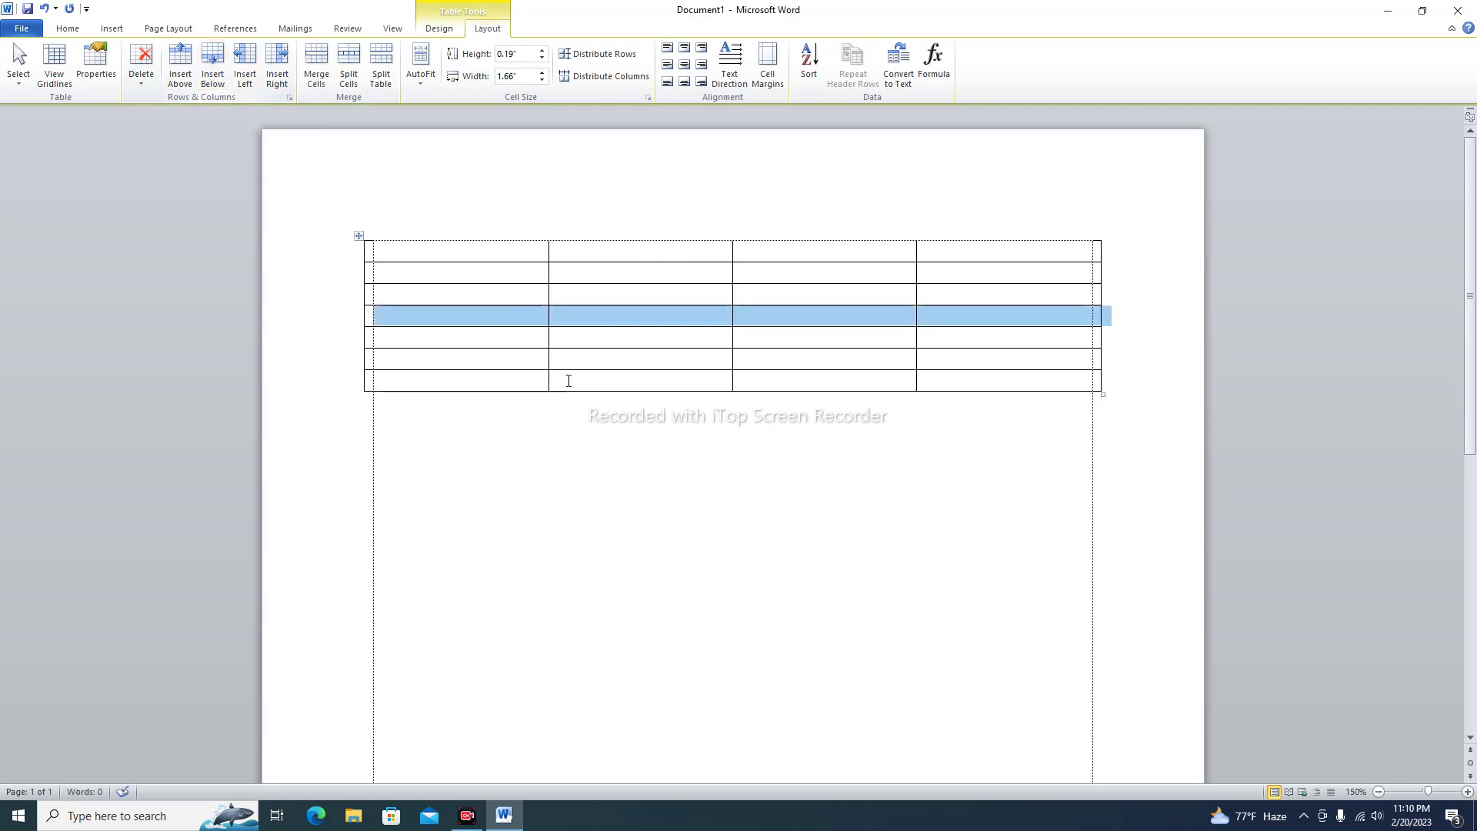
click(571, 382)
click(569, 319)
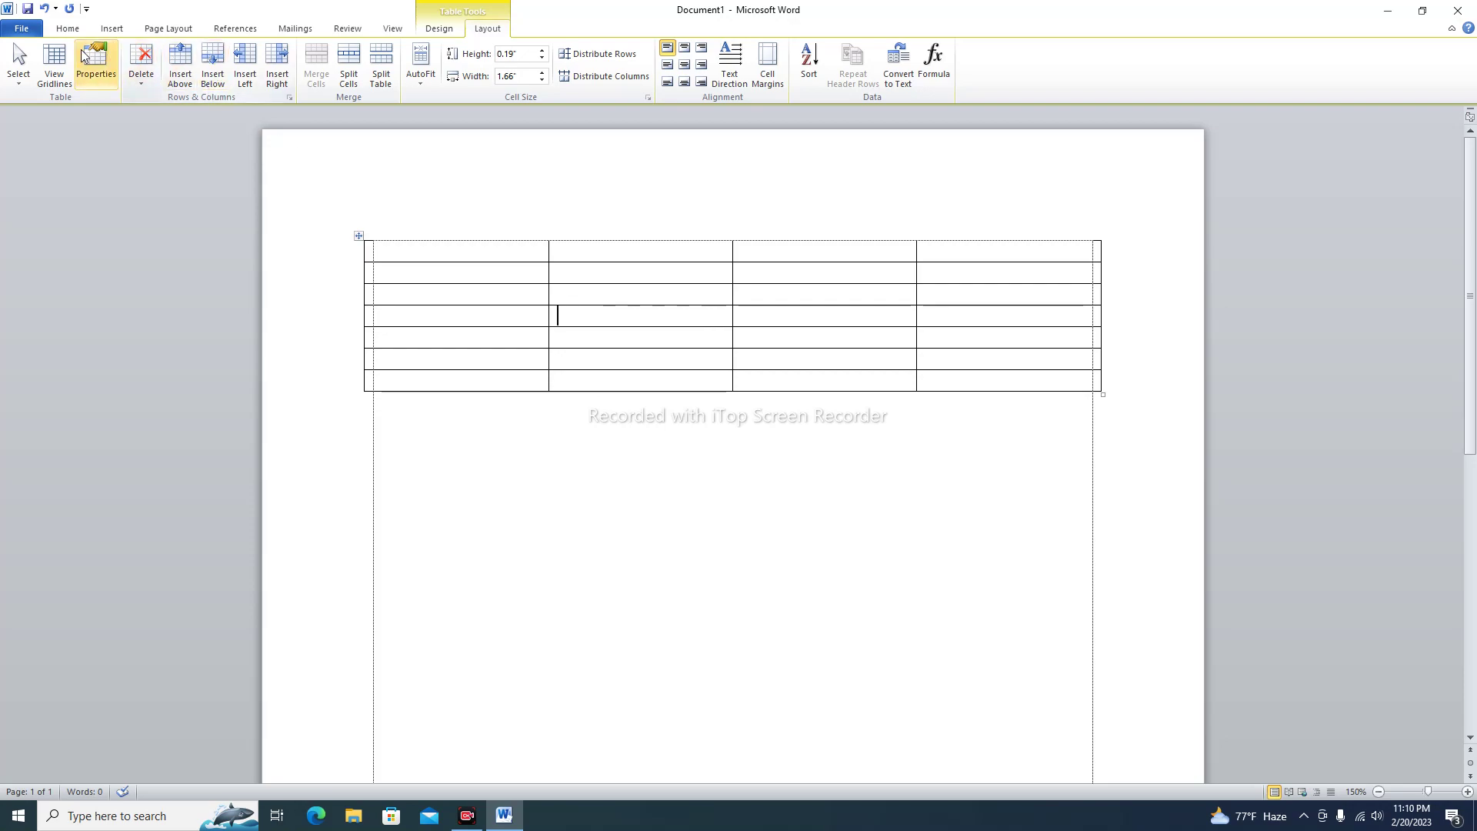
Insert three more columns, widening the table to seven empty columns
click(240, 62)
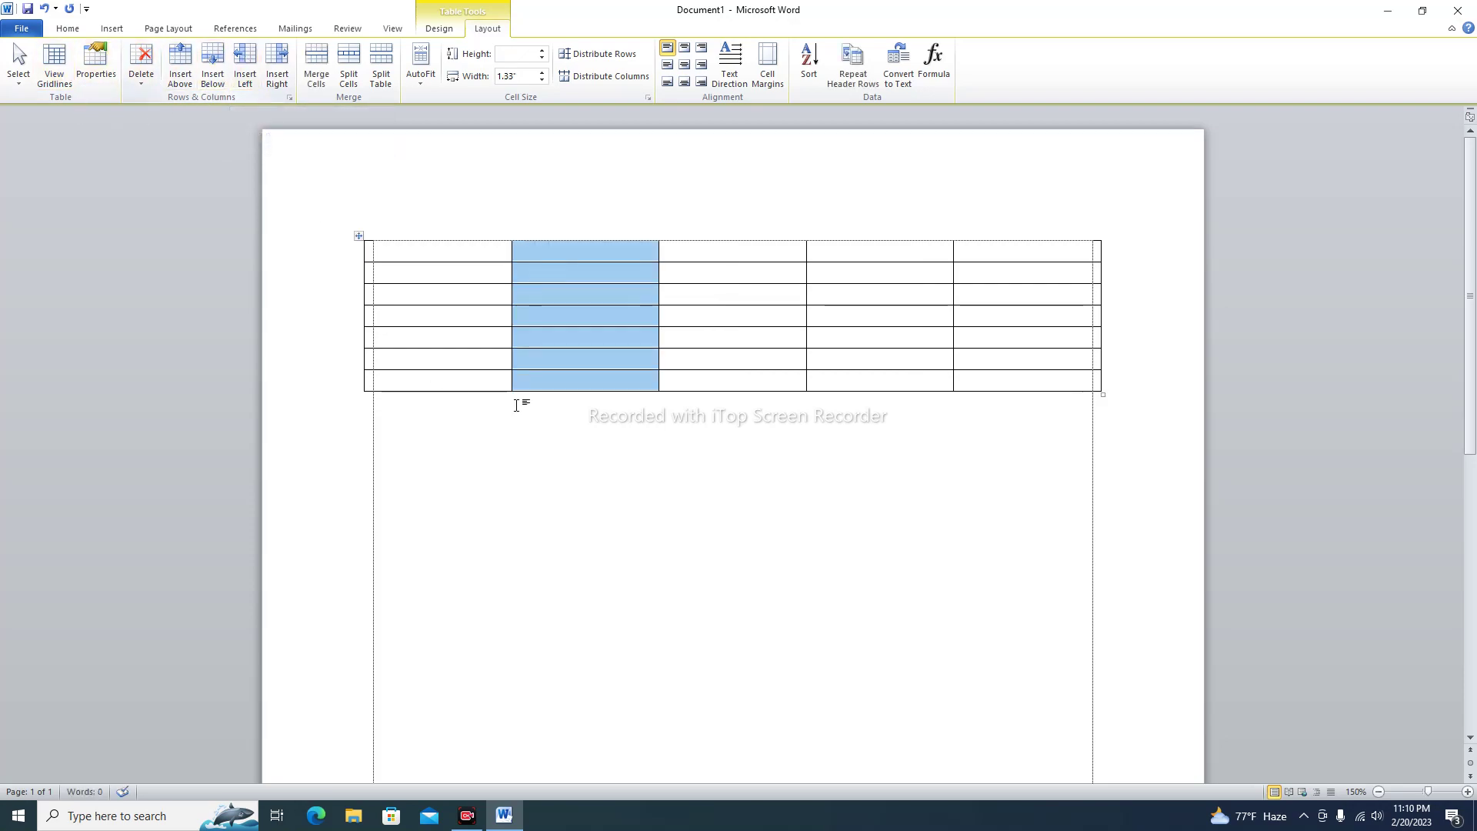
click(646, 413)
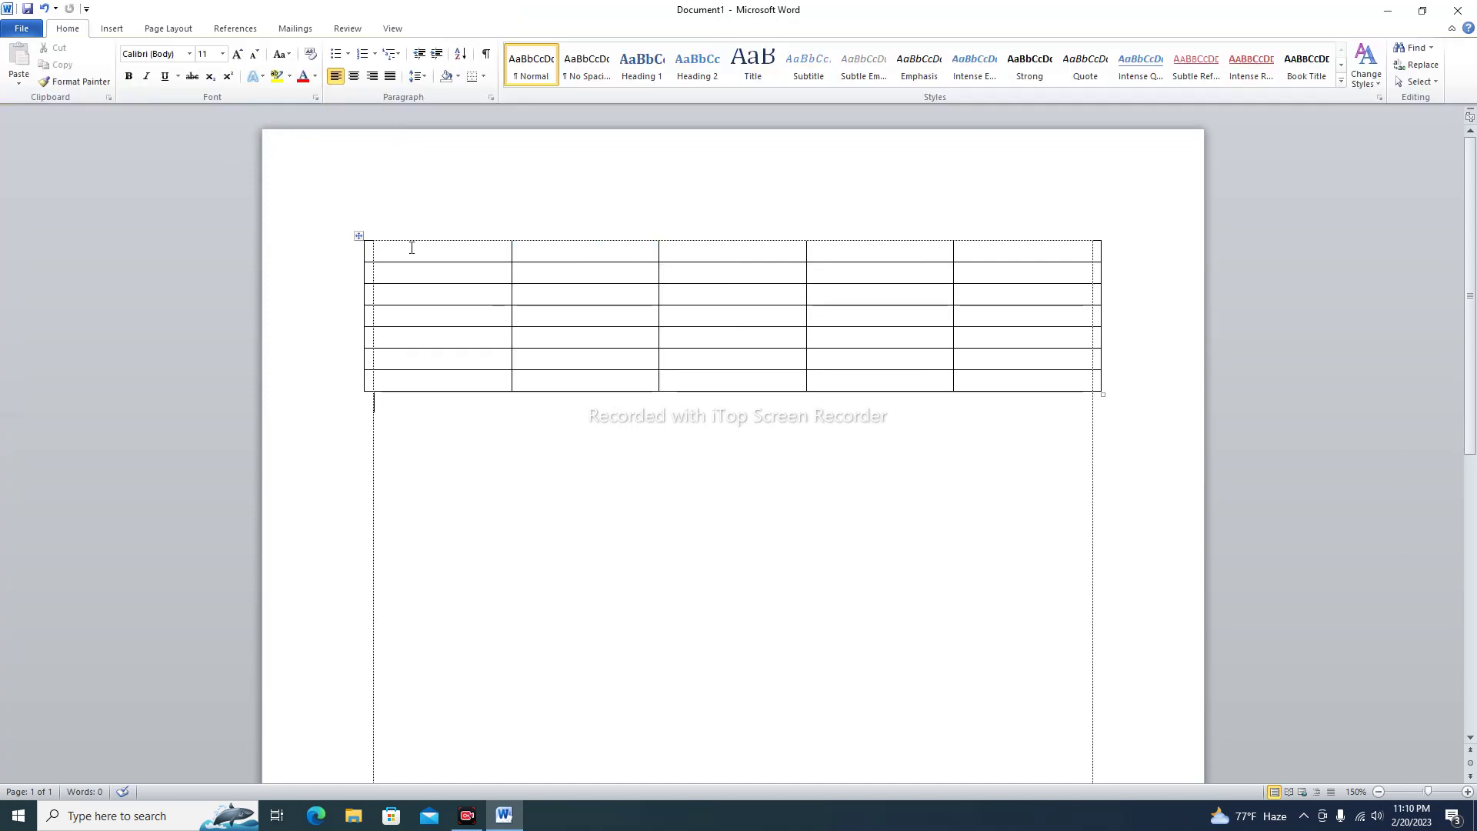
click(591, 316)
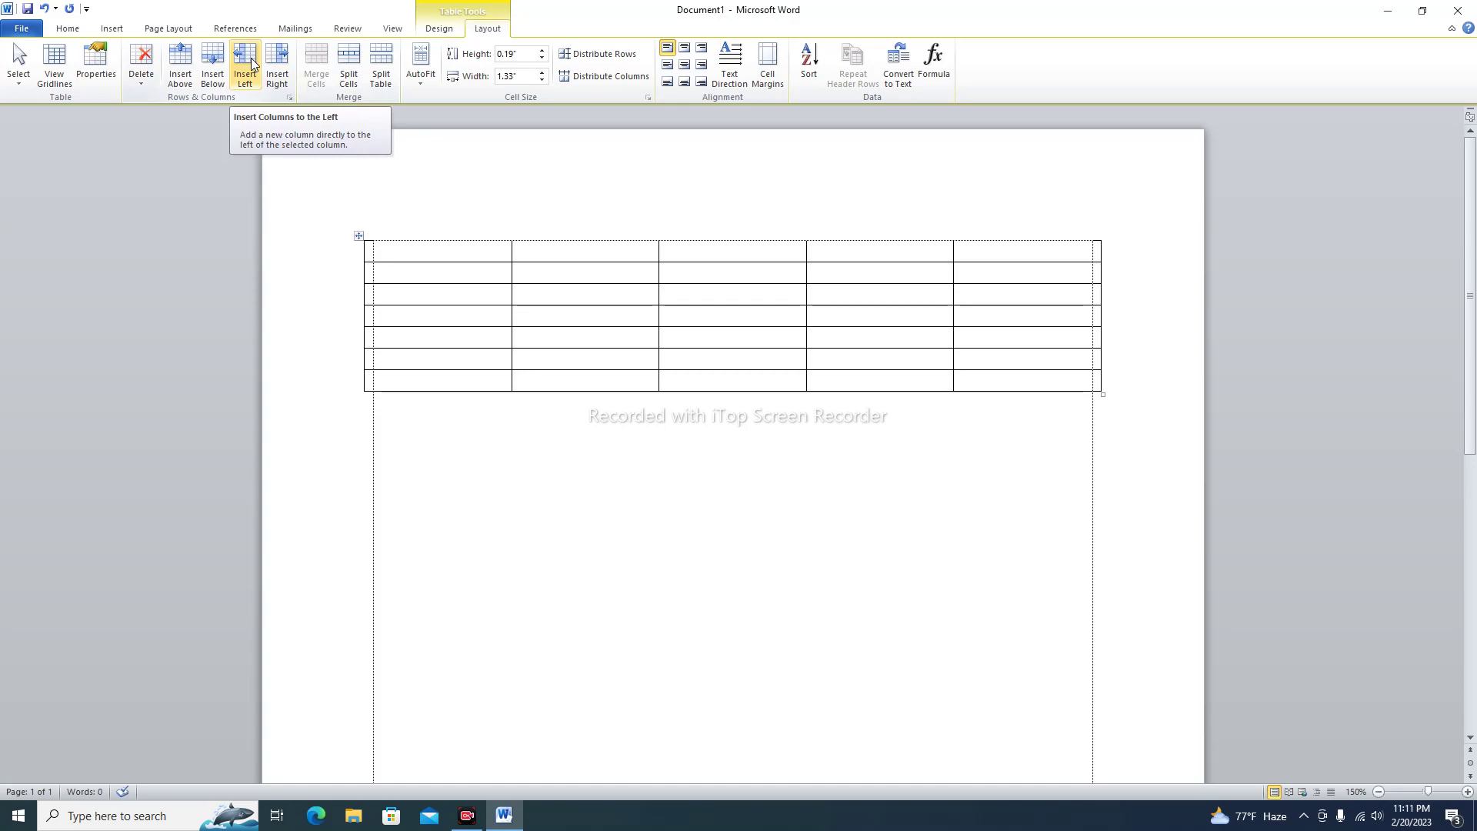
click(278, 64)
click(278, 63)
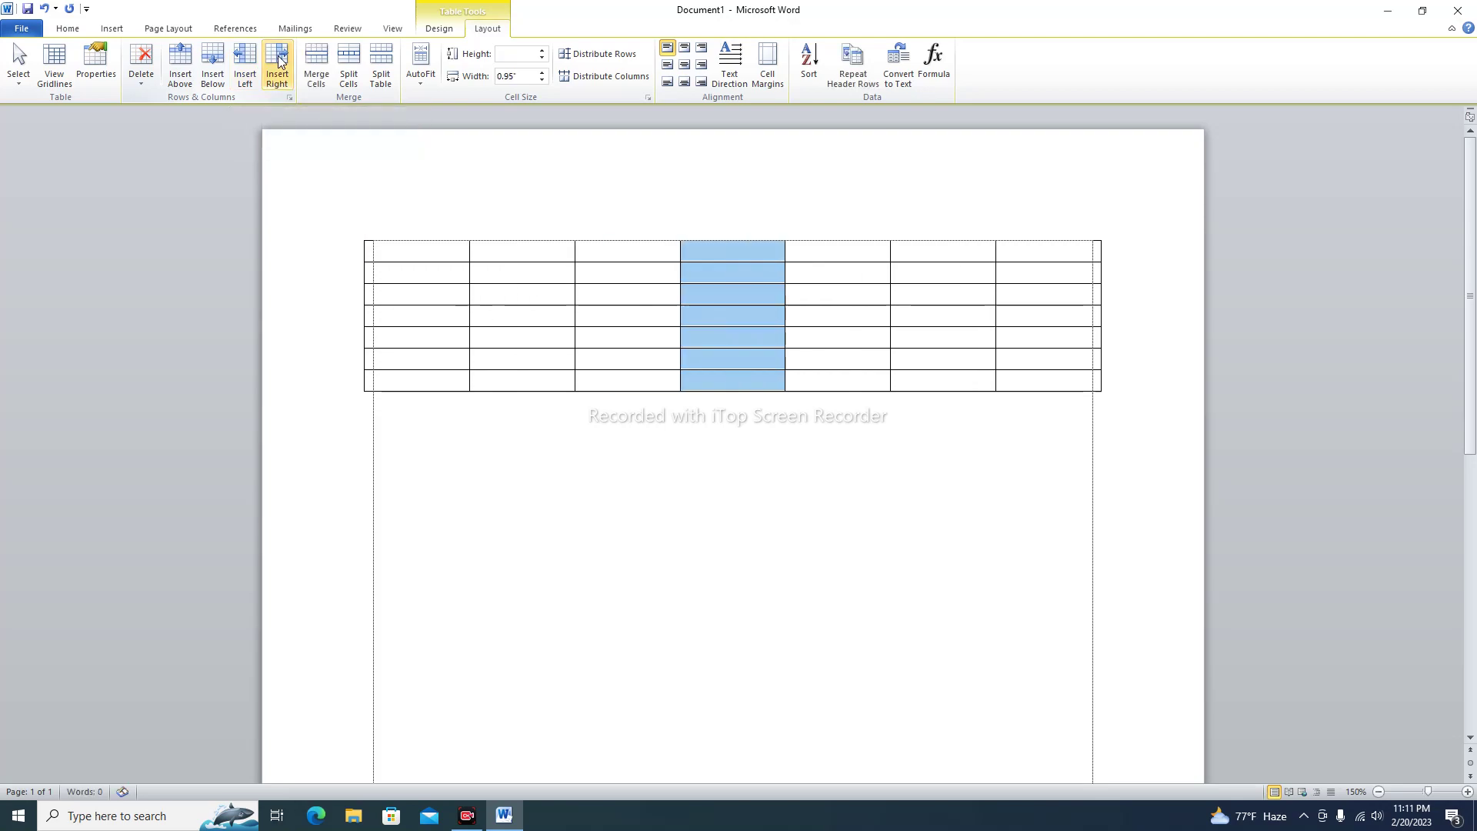
click(710, 271)
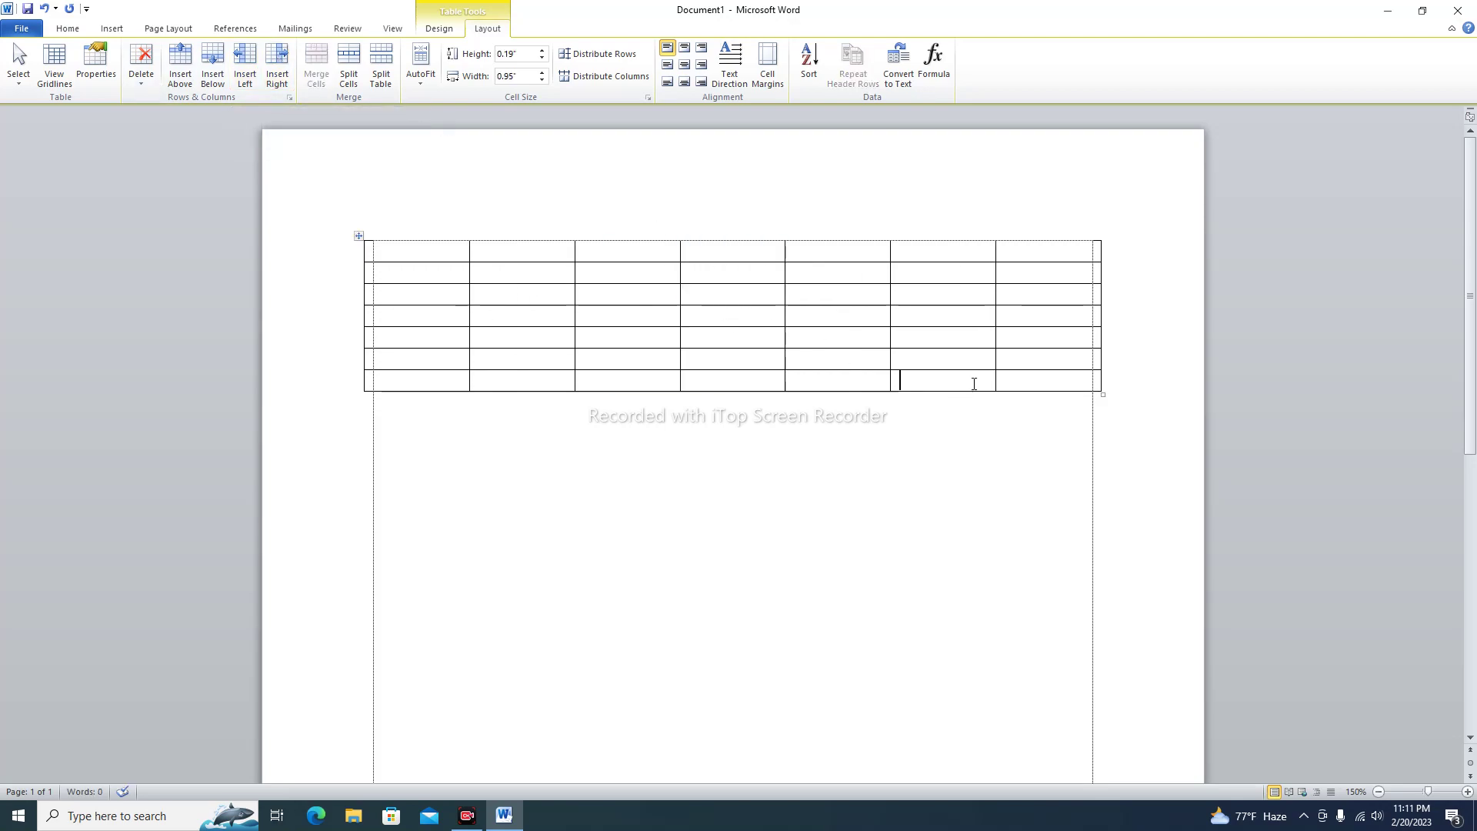
click(998, 381)
click(1007, 383)
click(443, 248)
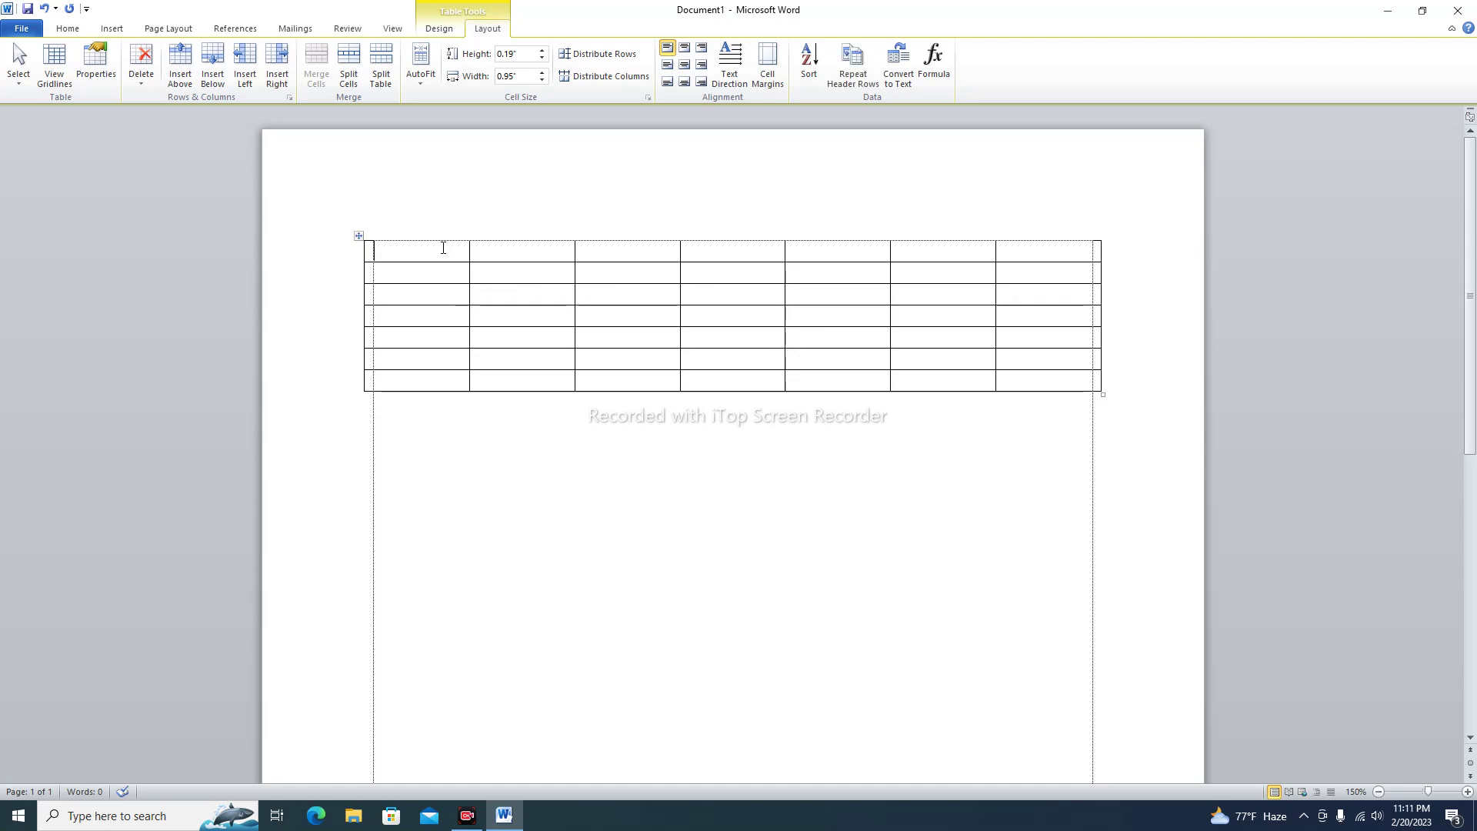
Delete the bottom row's last cell with Delete Cells, shifting cells left
click(140, 67)
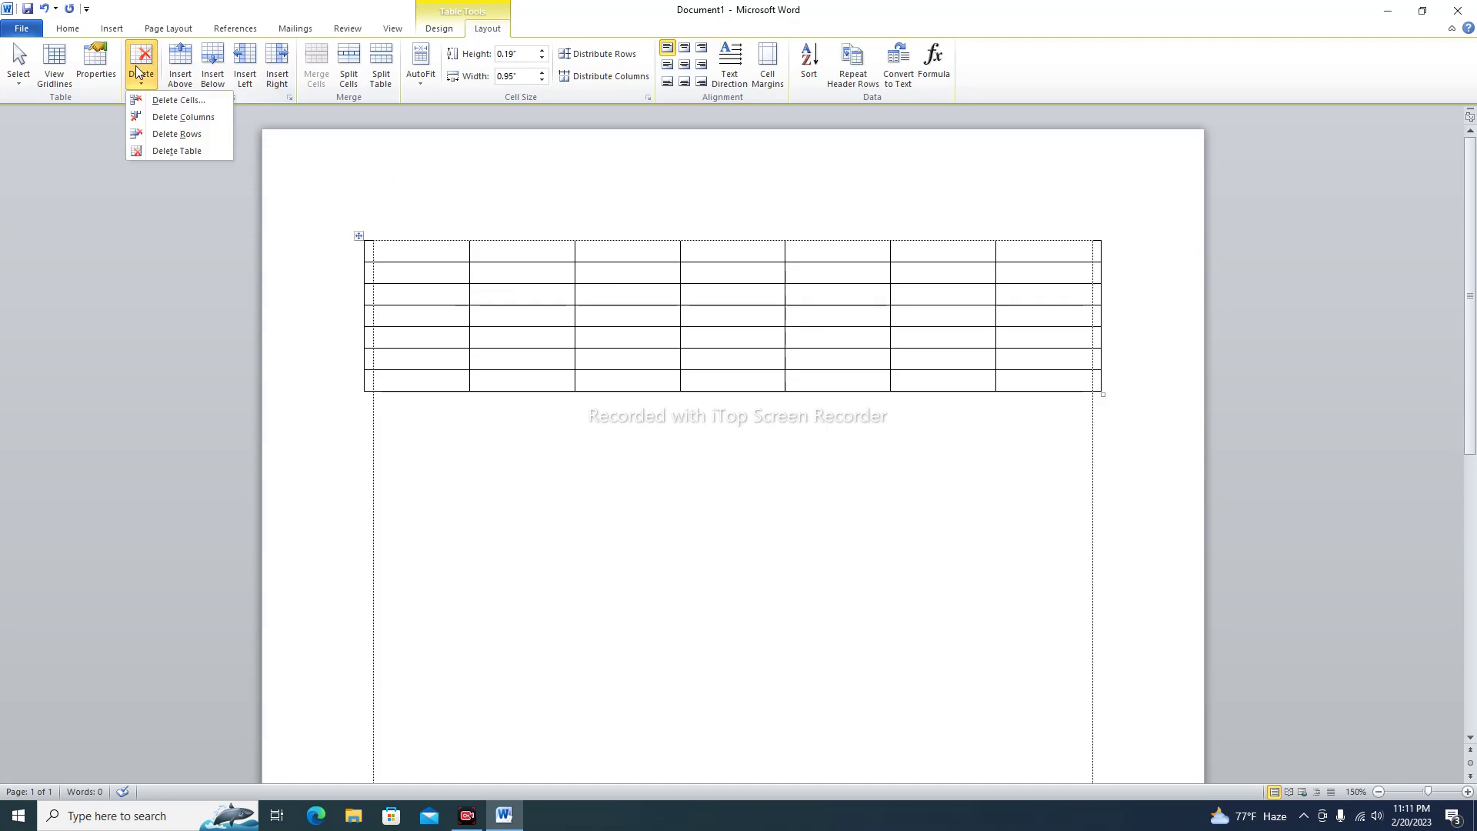
click(1008, 378)
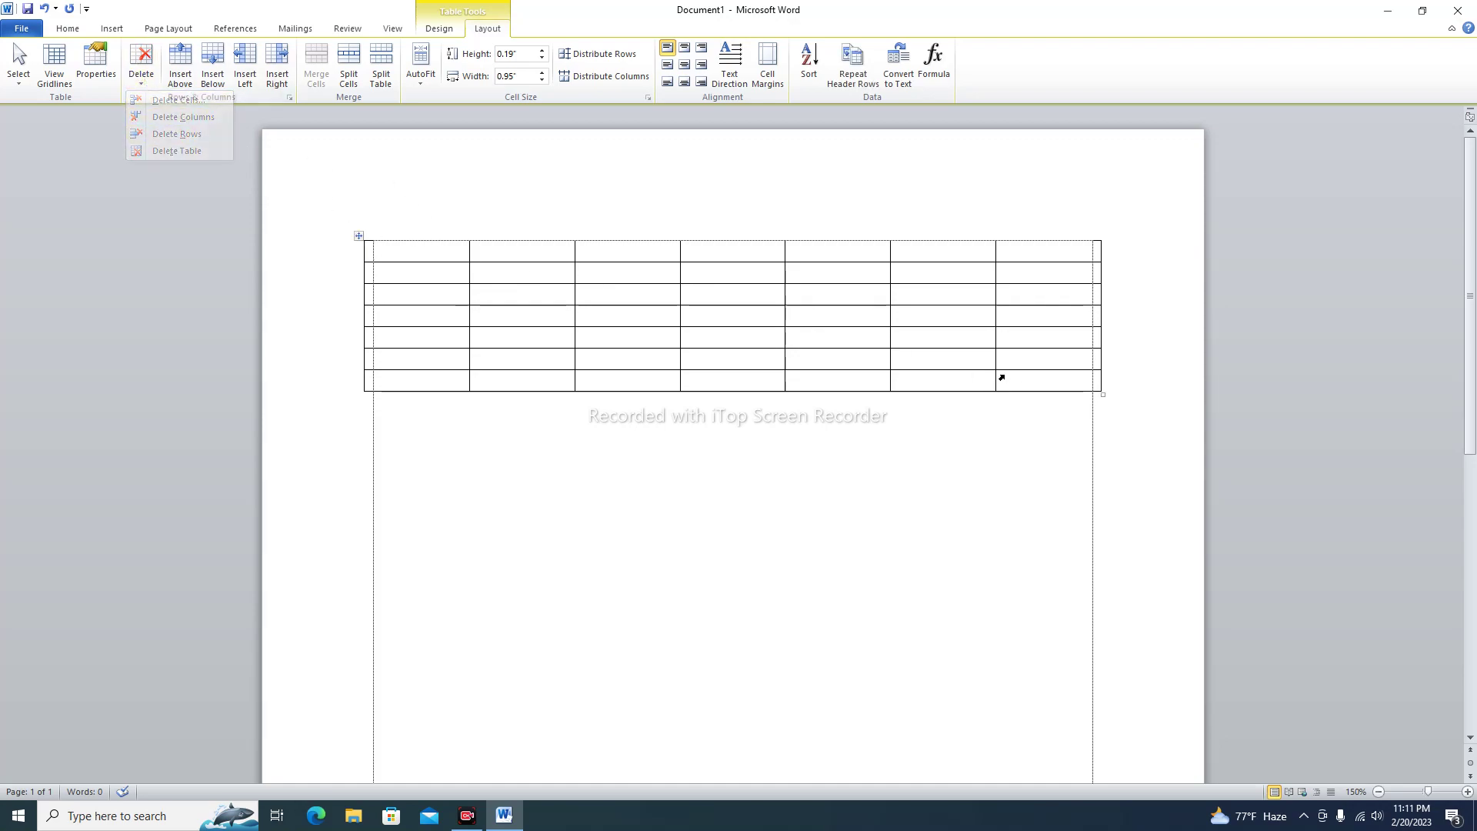
click(141, 68)
click(173, 101)
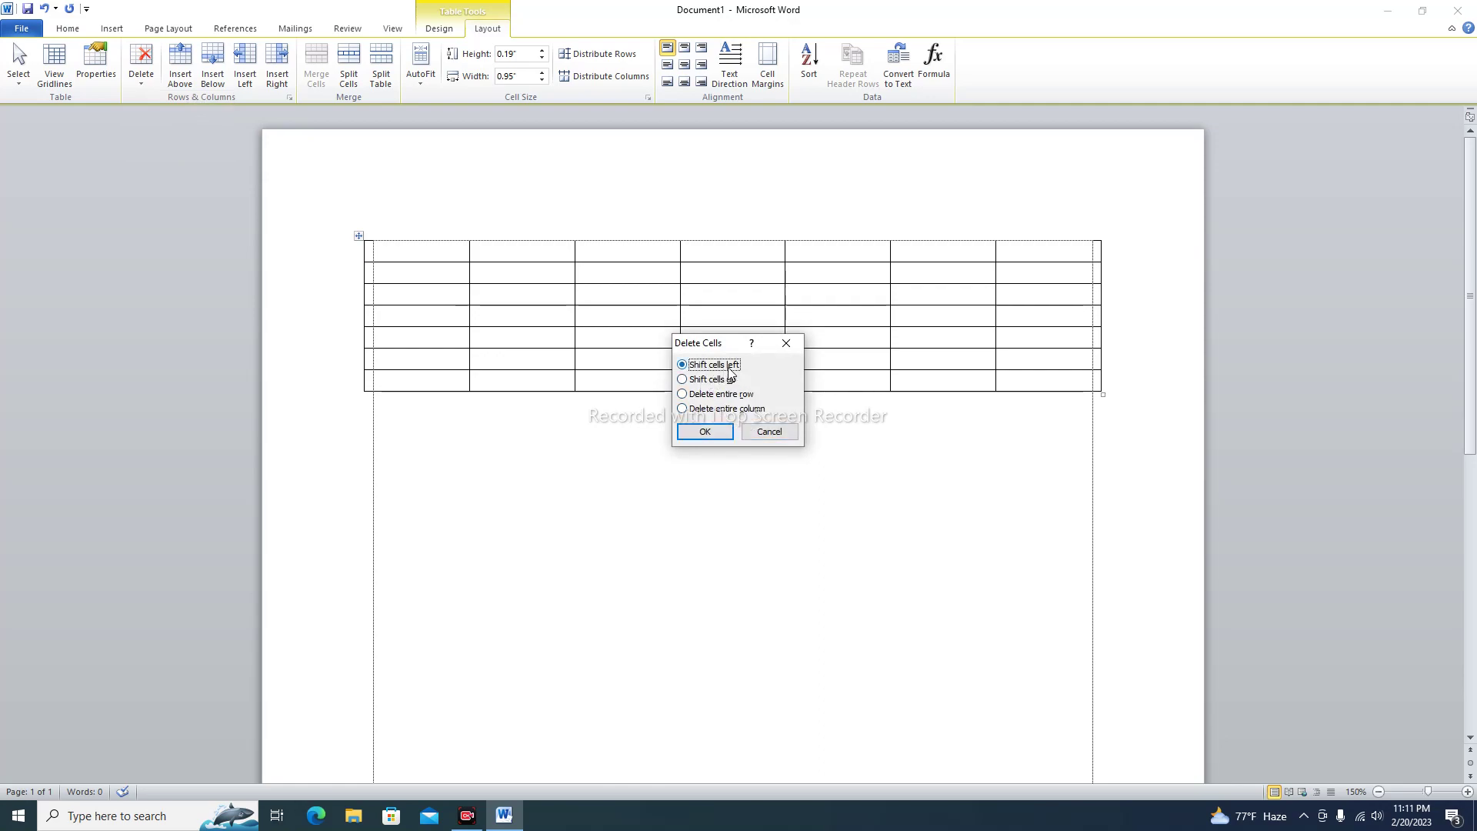
click(719, 437)
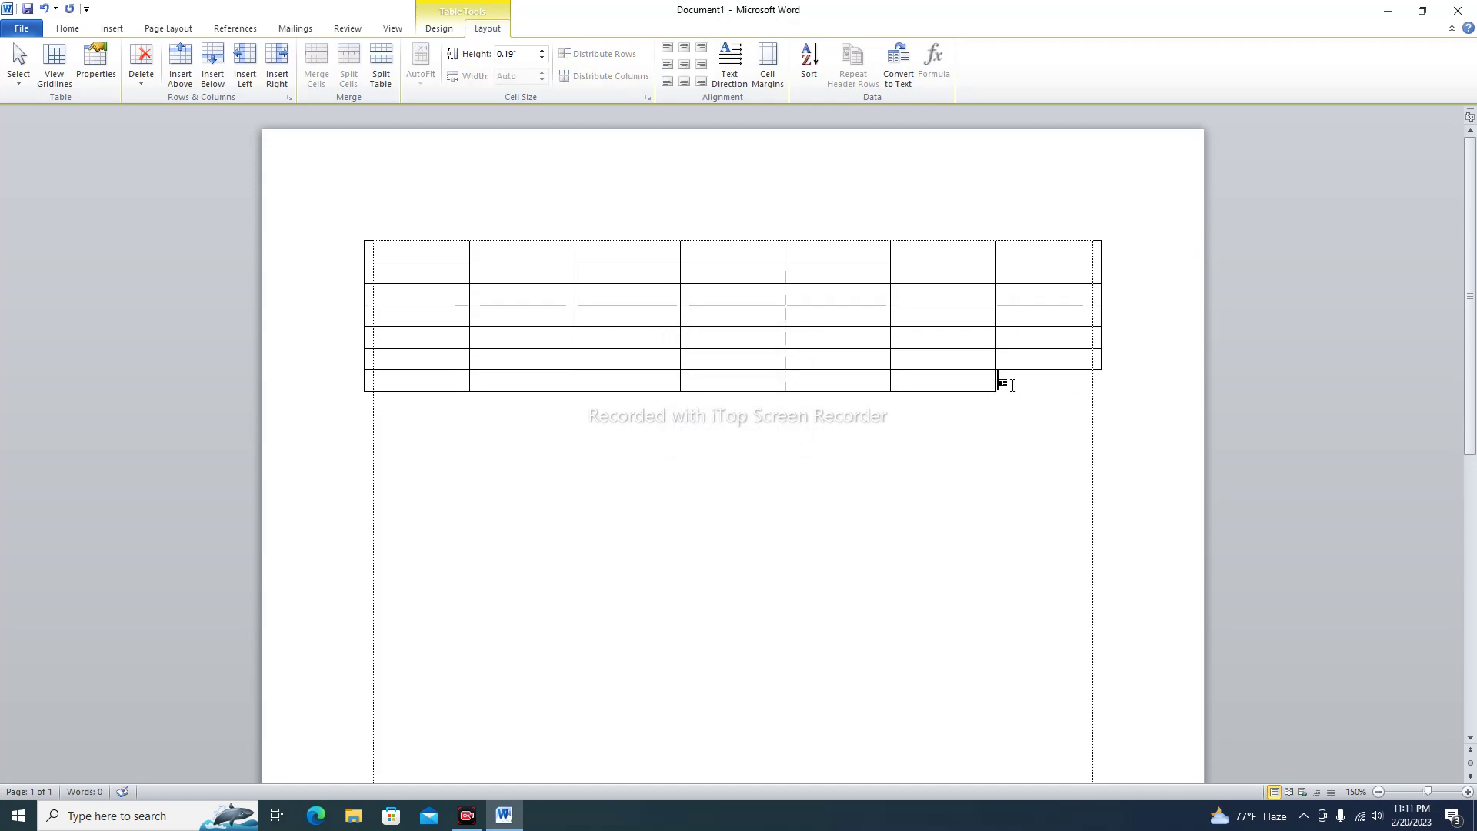
Type a sample name into each of two adjacent bottom-row cells
click(904, 377)
text(akash)
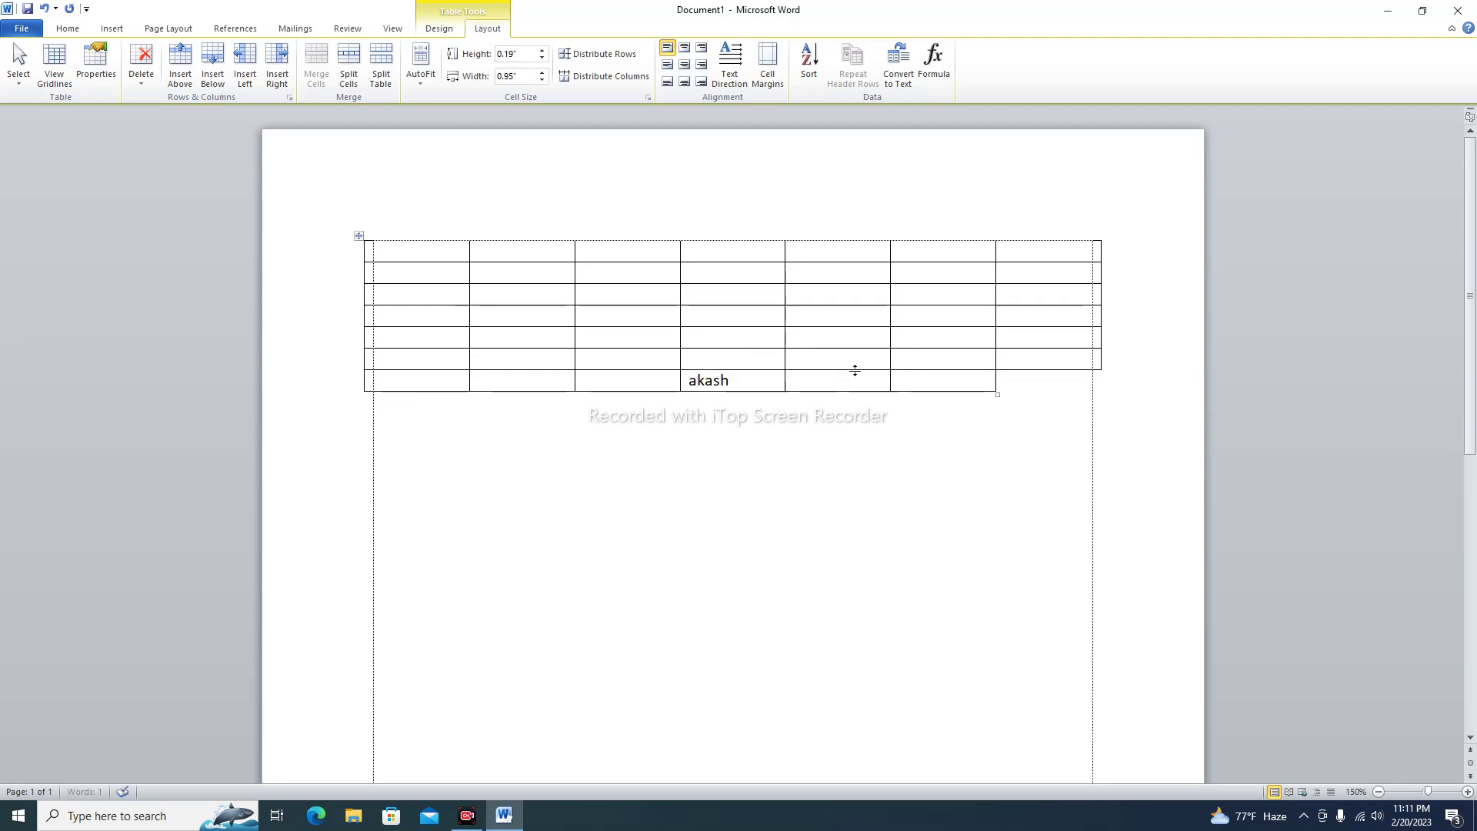
click(854, 382)
text(rah)
key(BackSpace)
key(BackSpace)
text(im)
Delete the second name's cell, shifting the remaining cells left
click(943, 399)
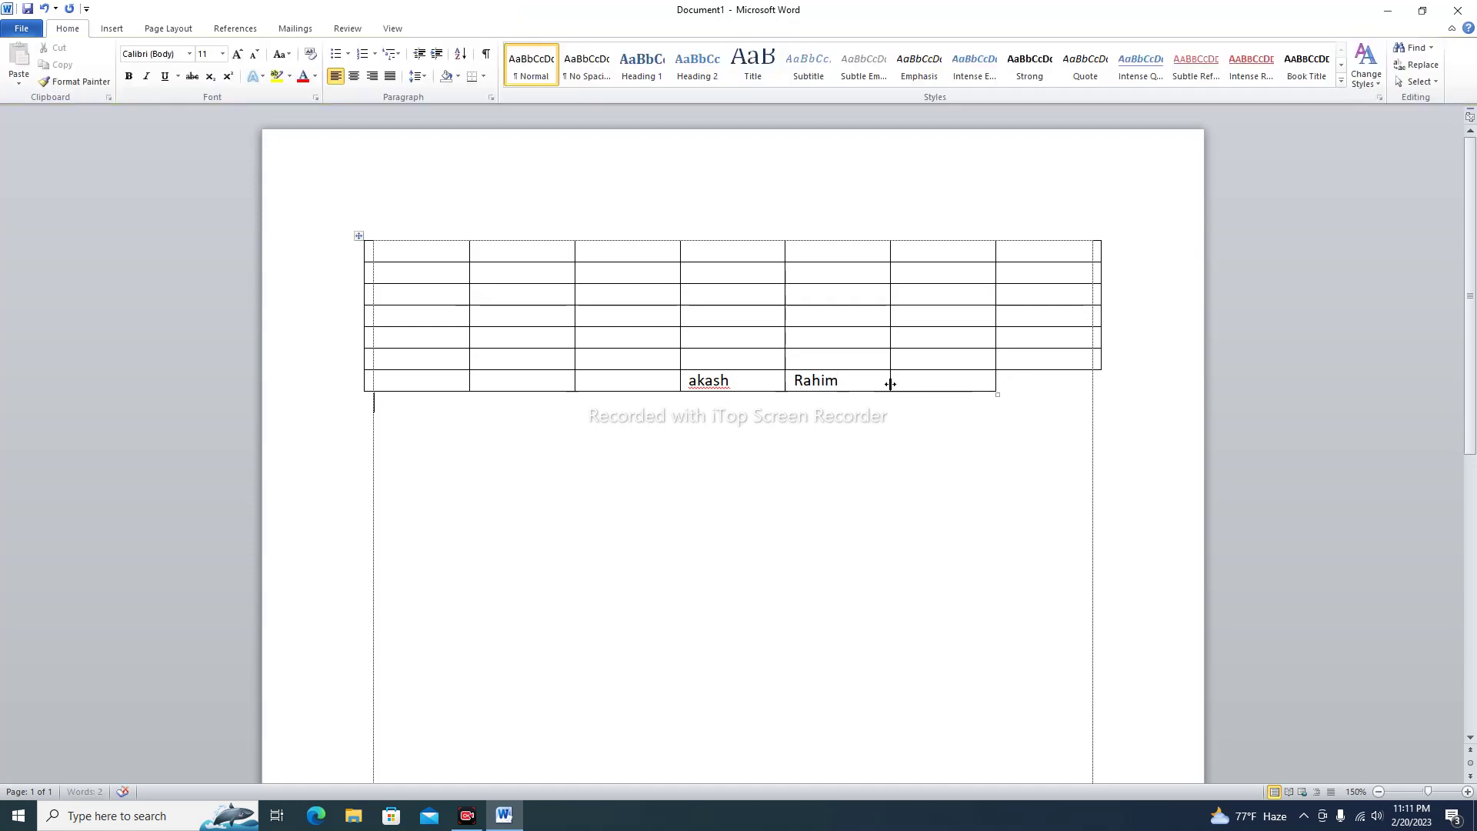
drag(874, 382, 827, 387)
click(835, 383)
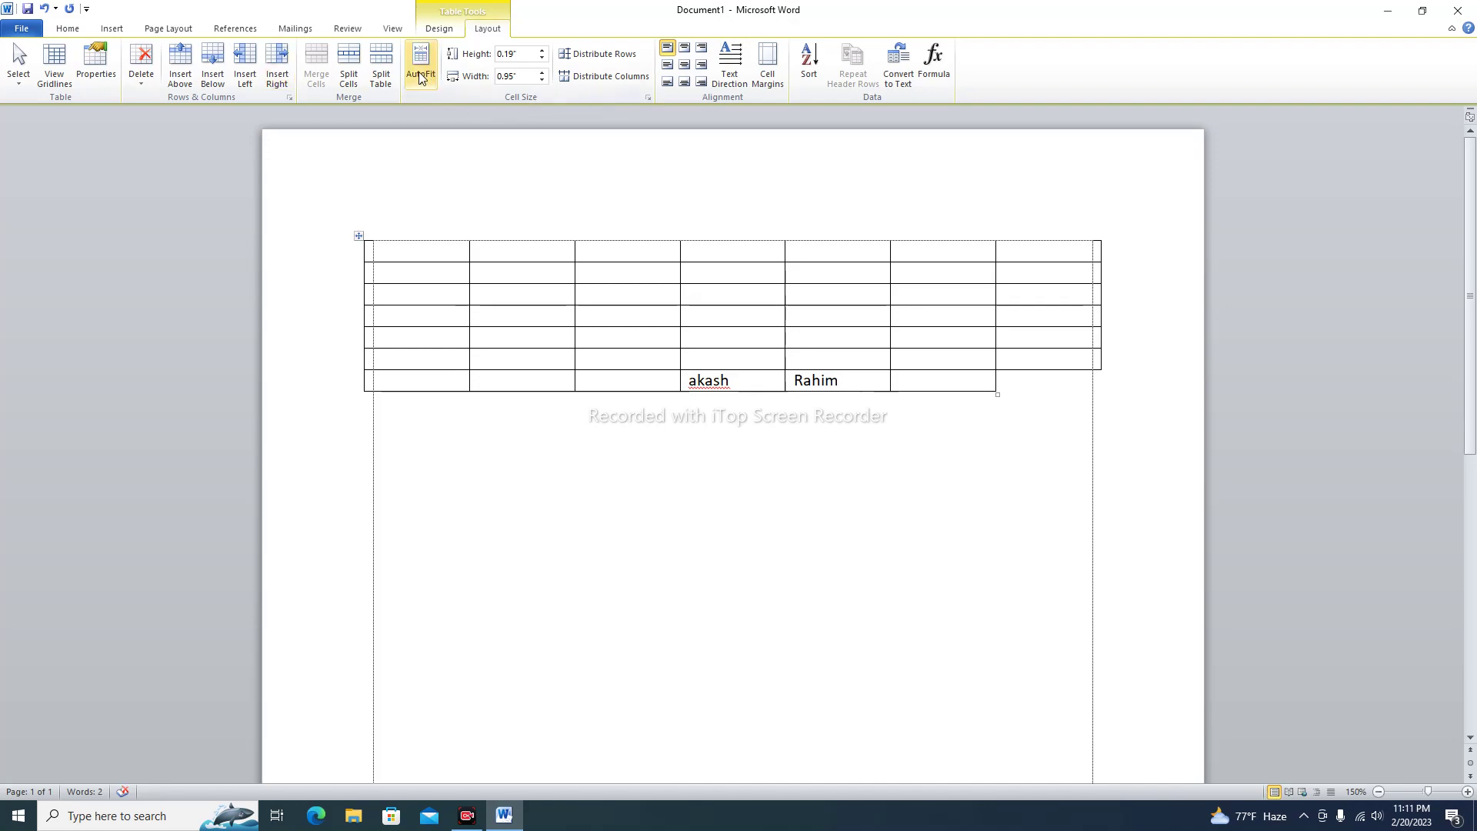
click(145, 77)
click(177, 101)
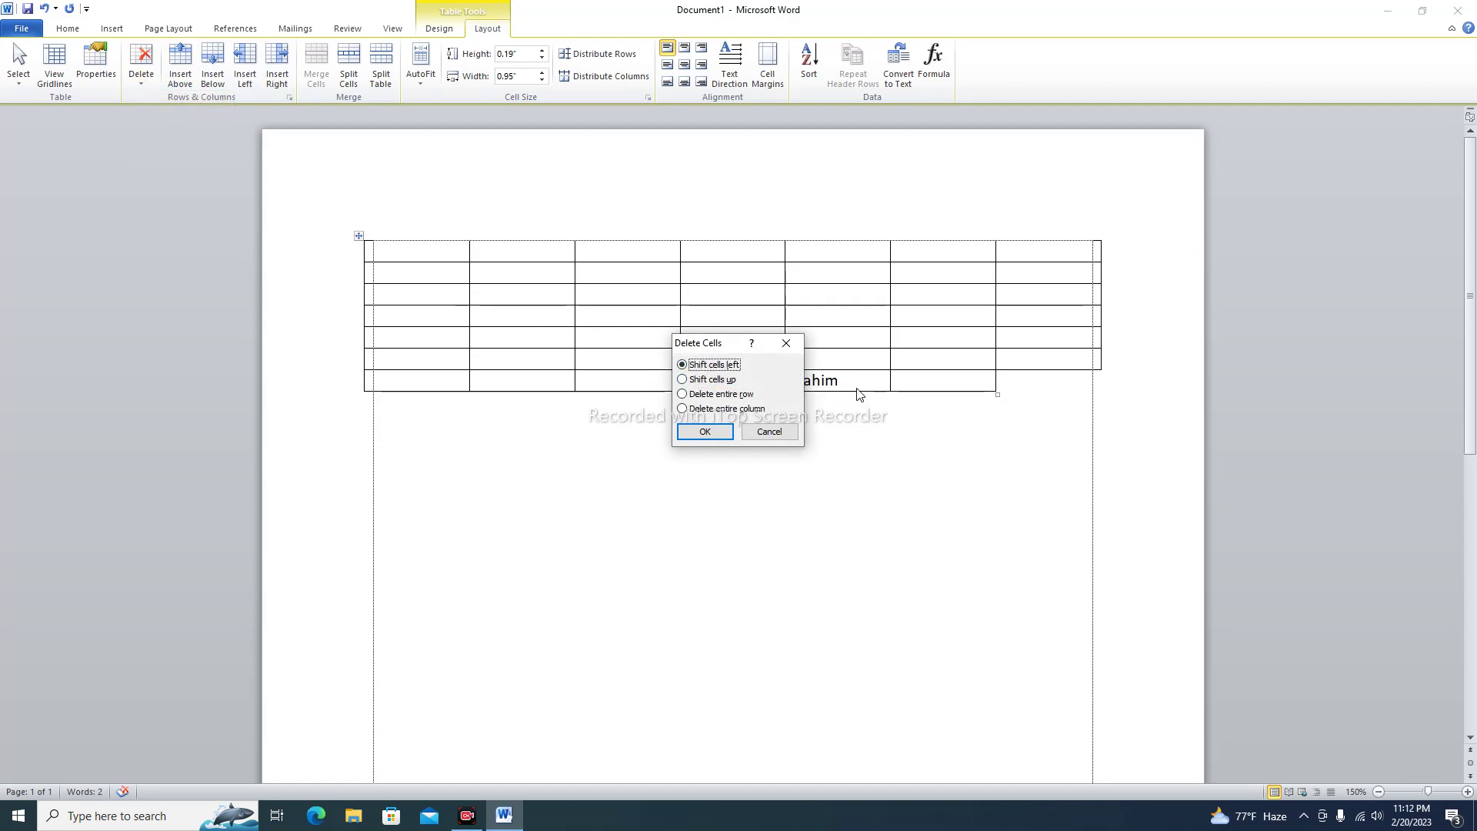
click(703, 431)
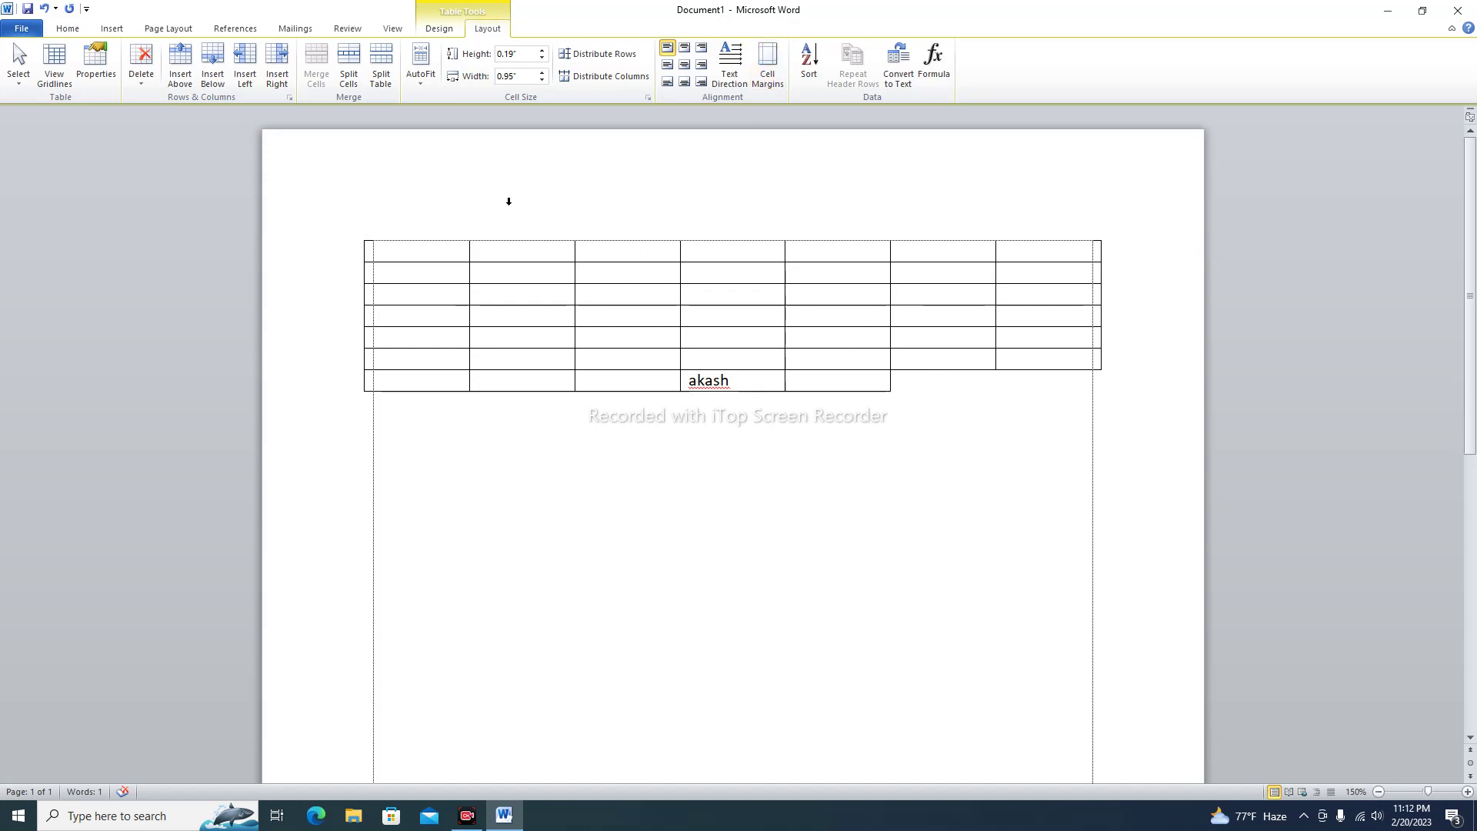
Apply the default cell margins and type 'akash' in row 1, column 2
click(767, 65)
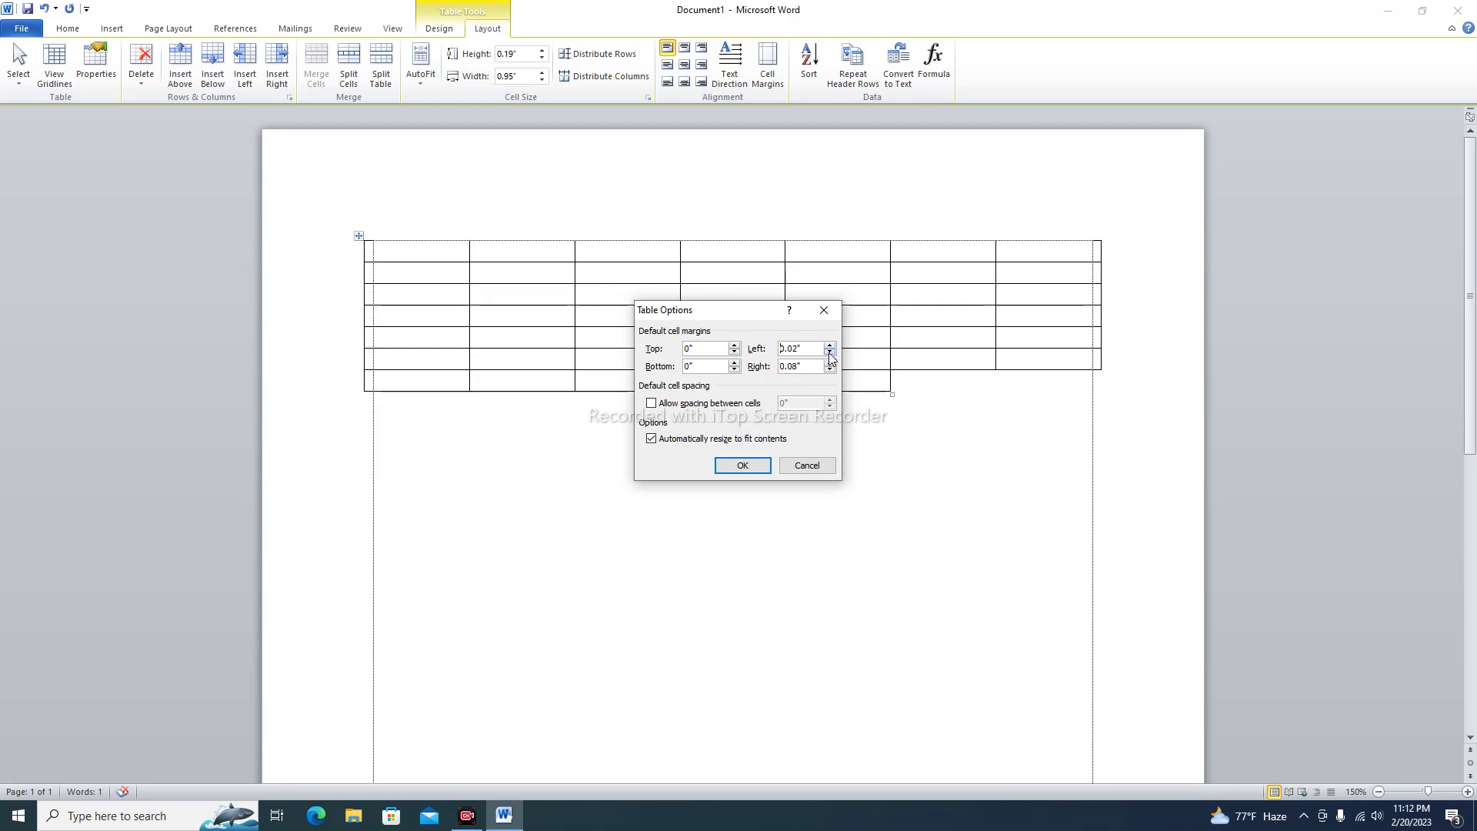
click(743, 465)
mouse_move(519, 237)
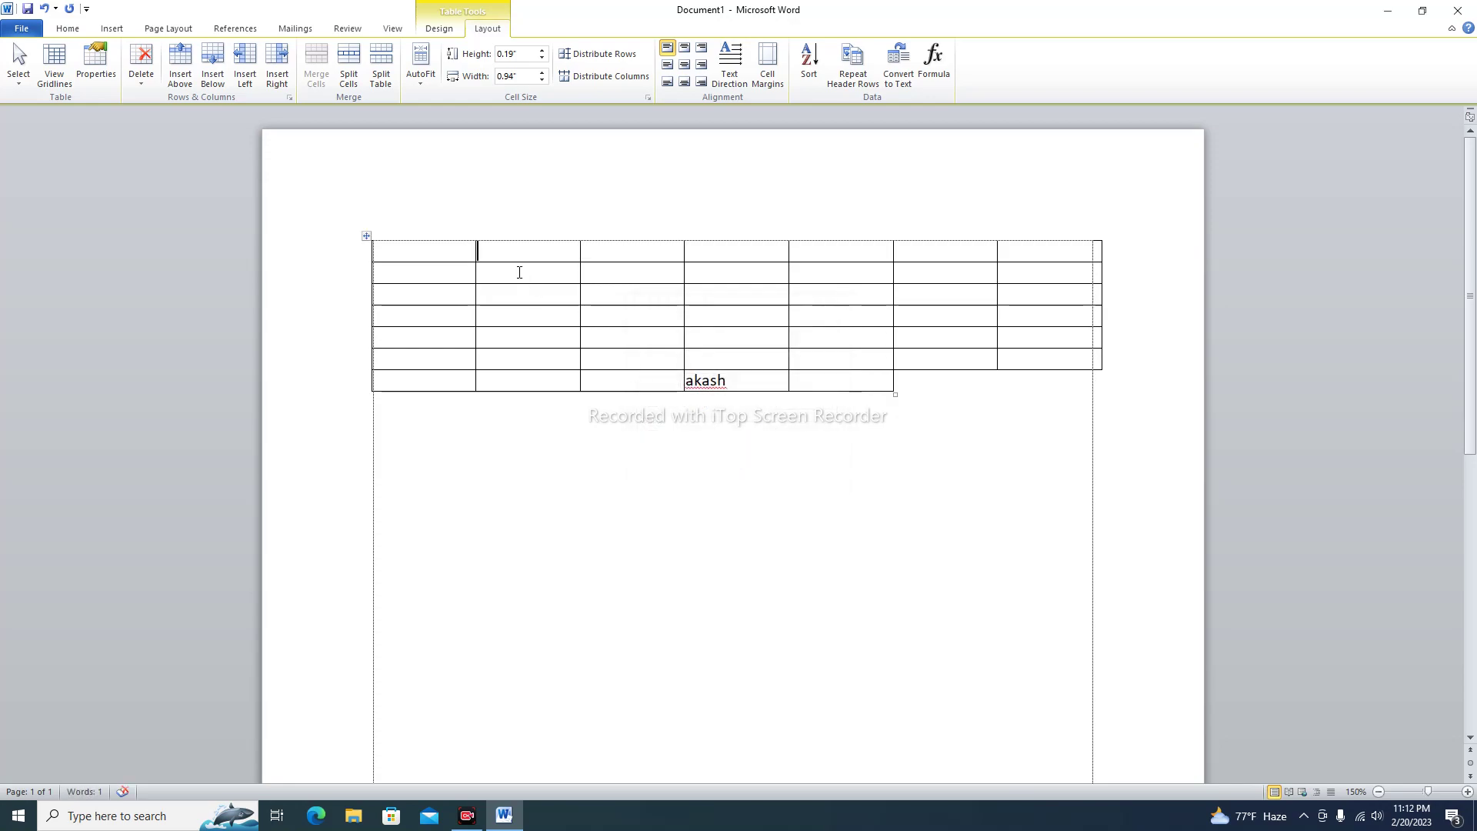
click(551, 256)
text(akash)
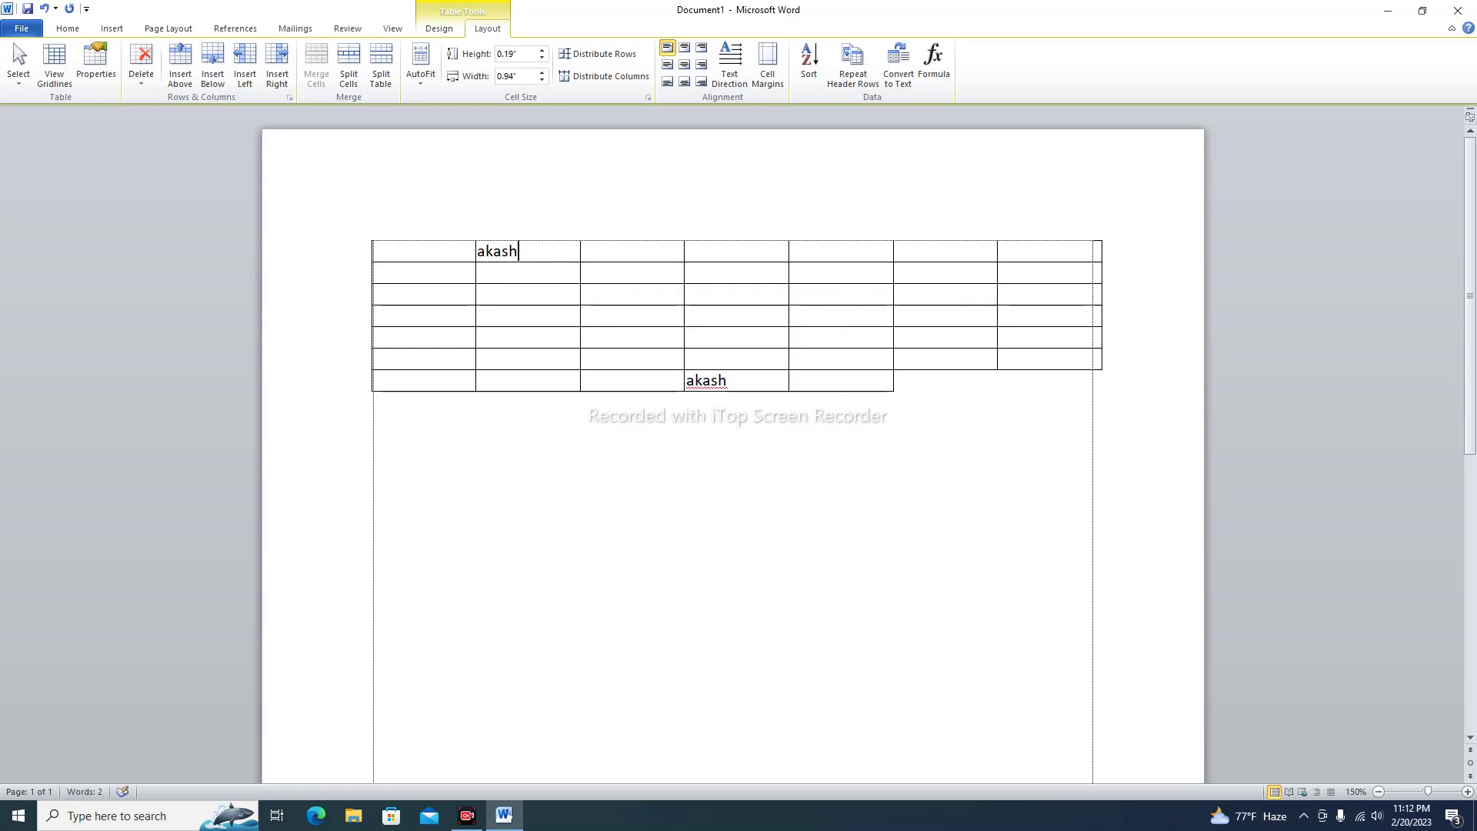
click(478, 251)
drag(478, 252, 520, 251)
click(520, 252)
Increase the table's default left cell margin slightly and reselect the top-row akash
click(762, 69)
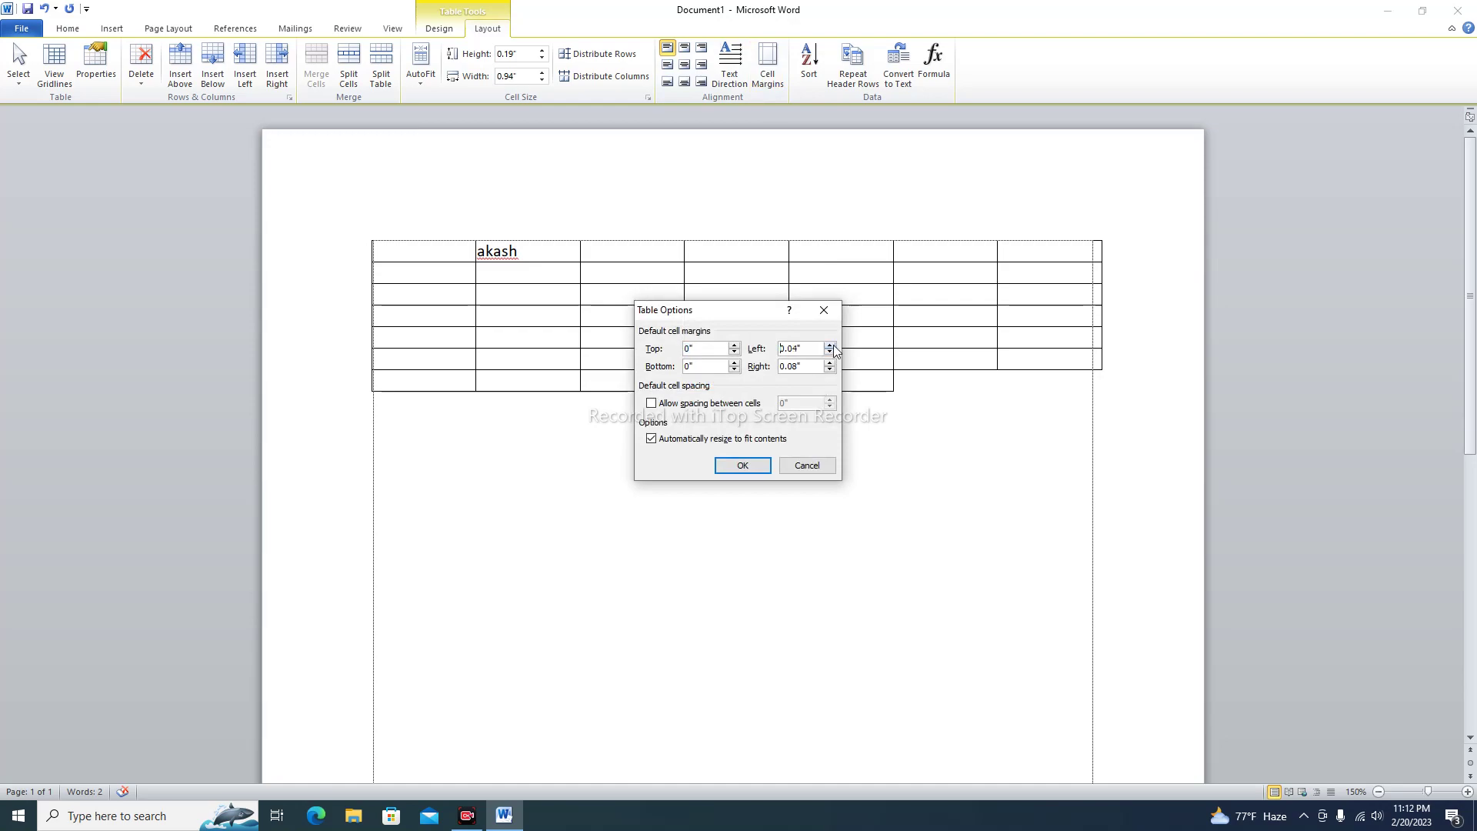
click(830, 345)
click(752, 464)
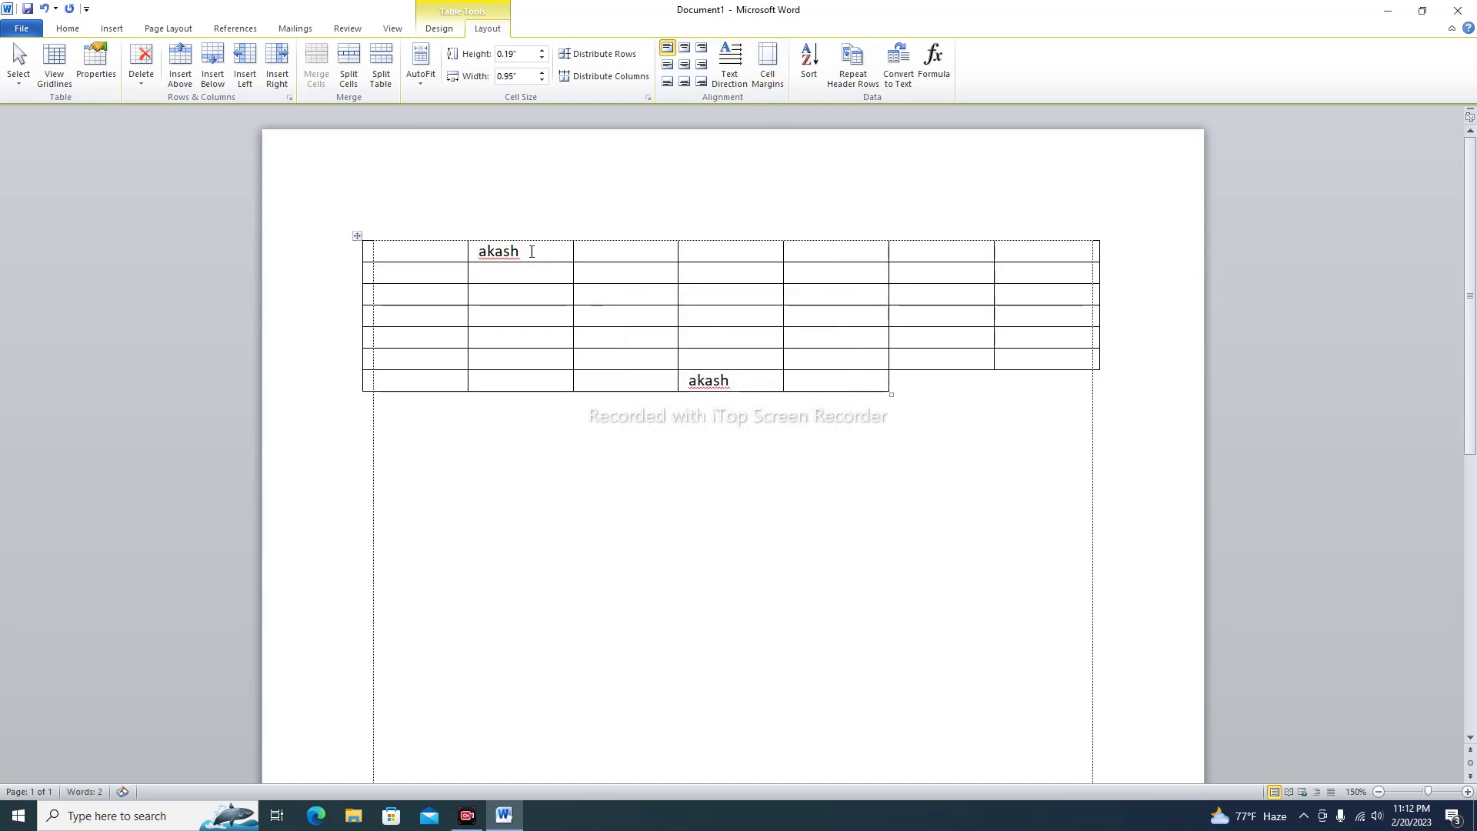
click(685, 381)
drag(527, 252, 479, 251)
click(537, 252)
Cycle the top-row akash through vertical and bottom-to-top directions back to horizontal
click(735, 52)
drag(554, 248, 549, 289)
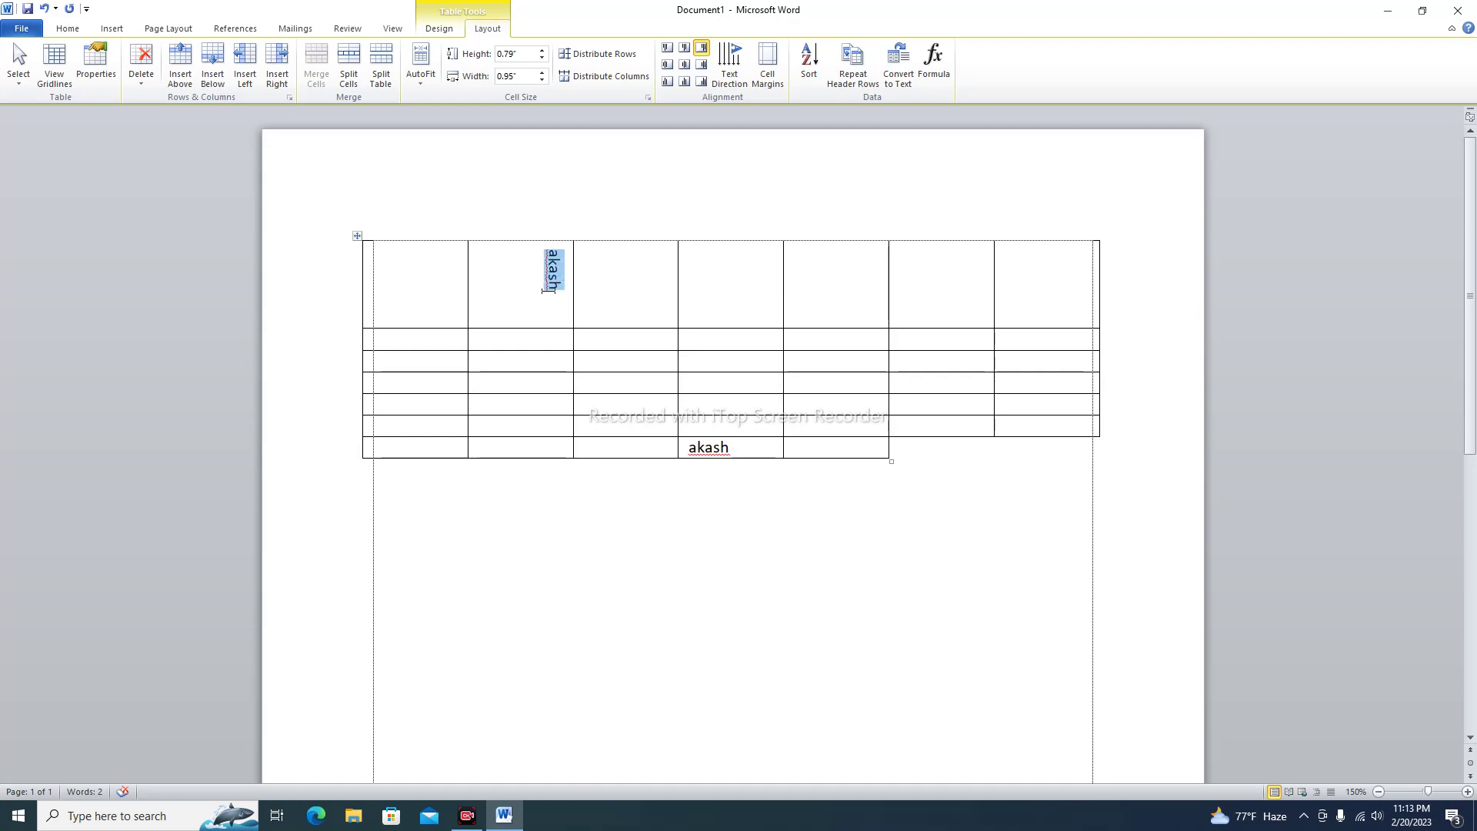
click(725, 64)
drag(492, 324, 498, 281)
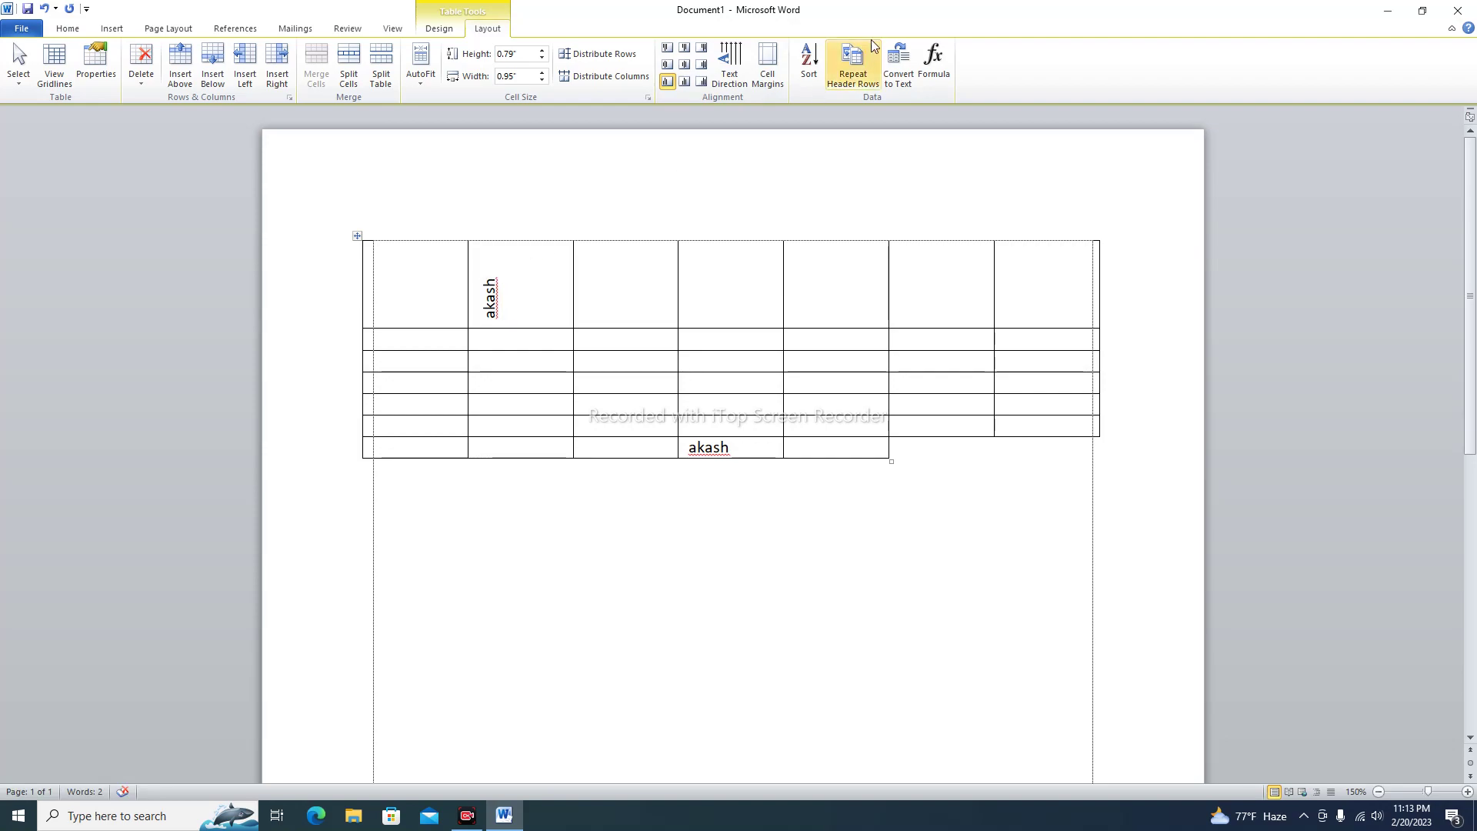
click(729, 61)
click(729, 62)
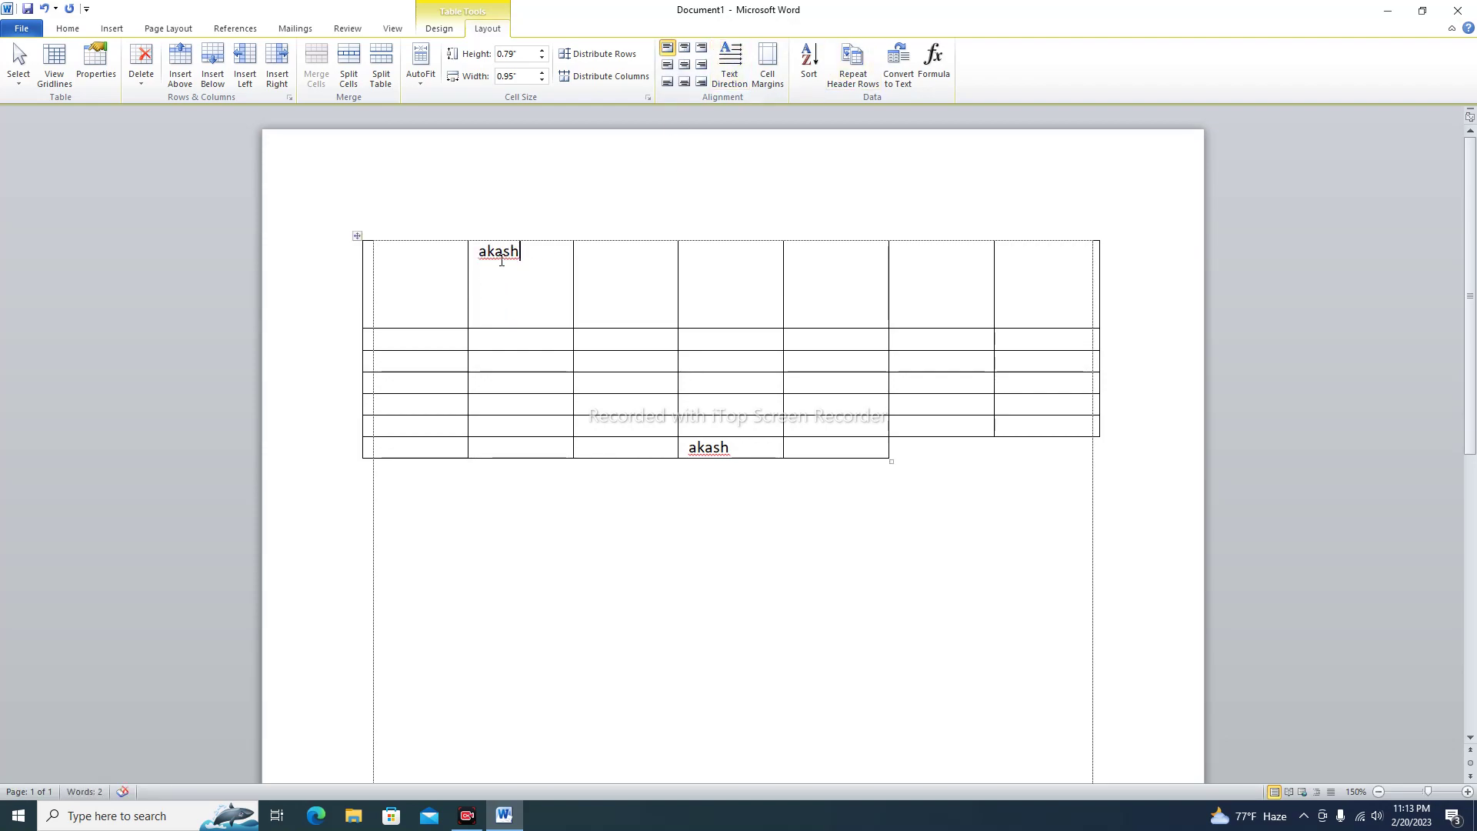
drag(523, 259, 473, 270)
click(505, 300)
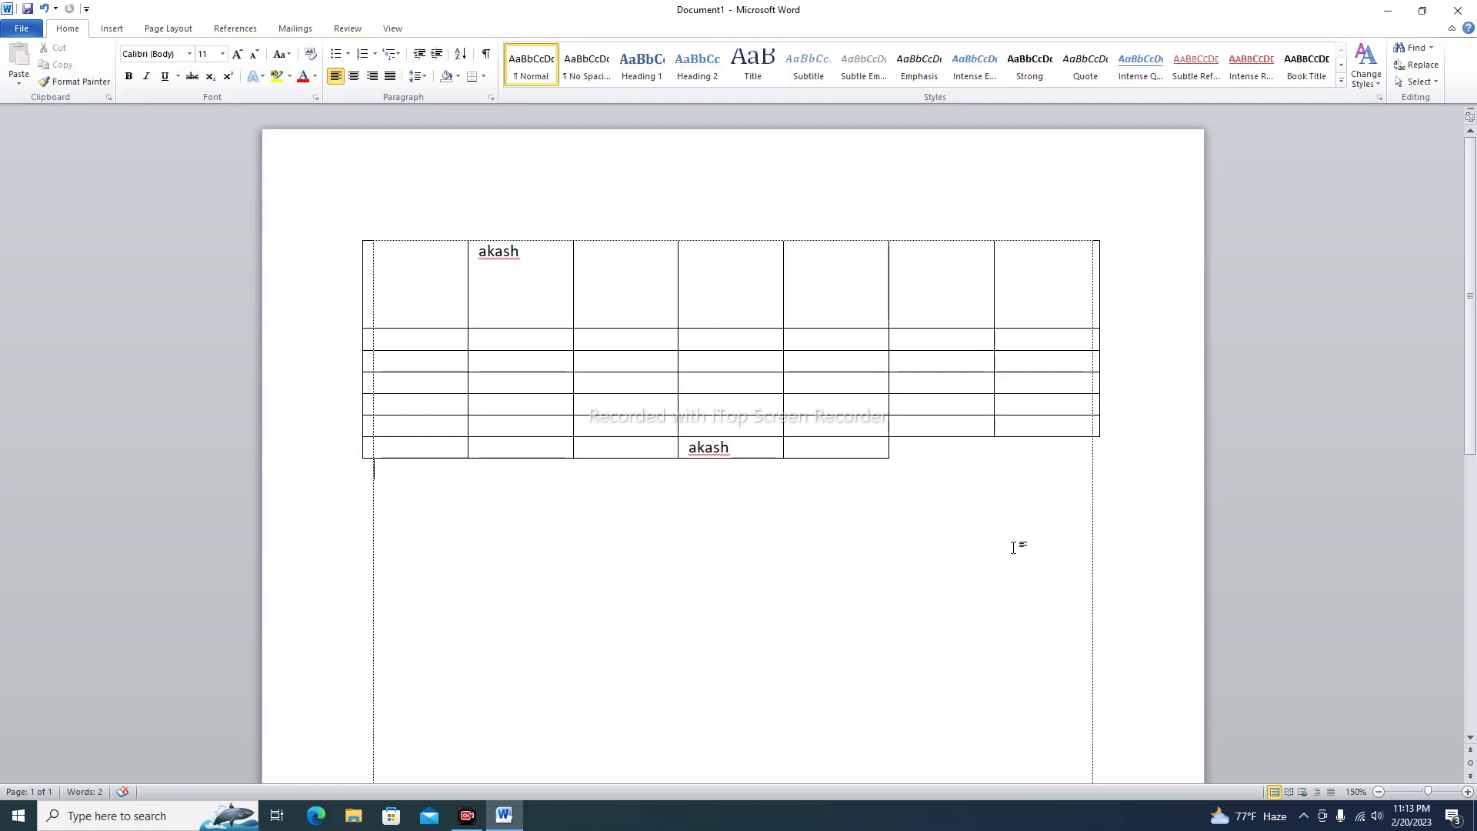
Undo the text direction, row height, typed akash and margin changes
key(ctrl+z)
key(ctrl+z)
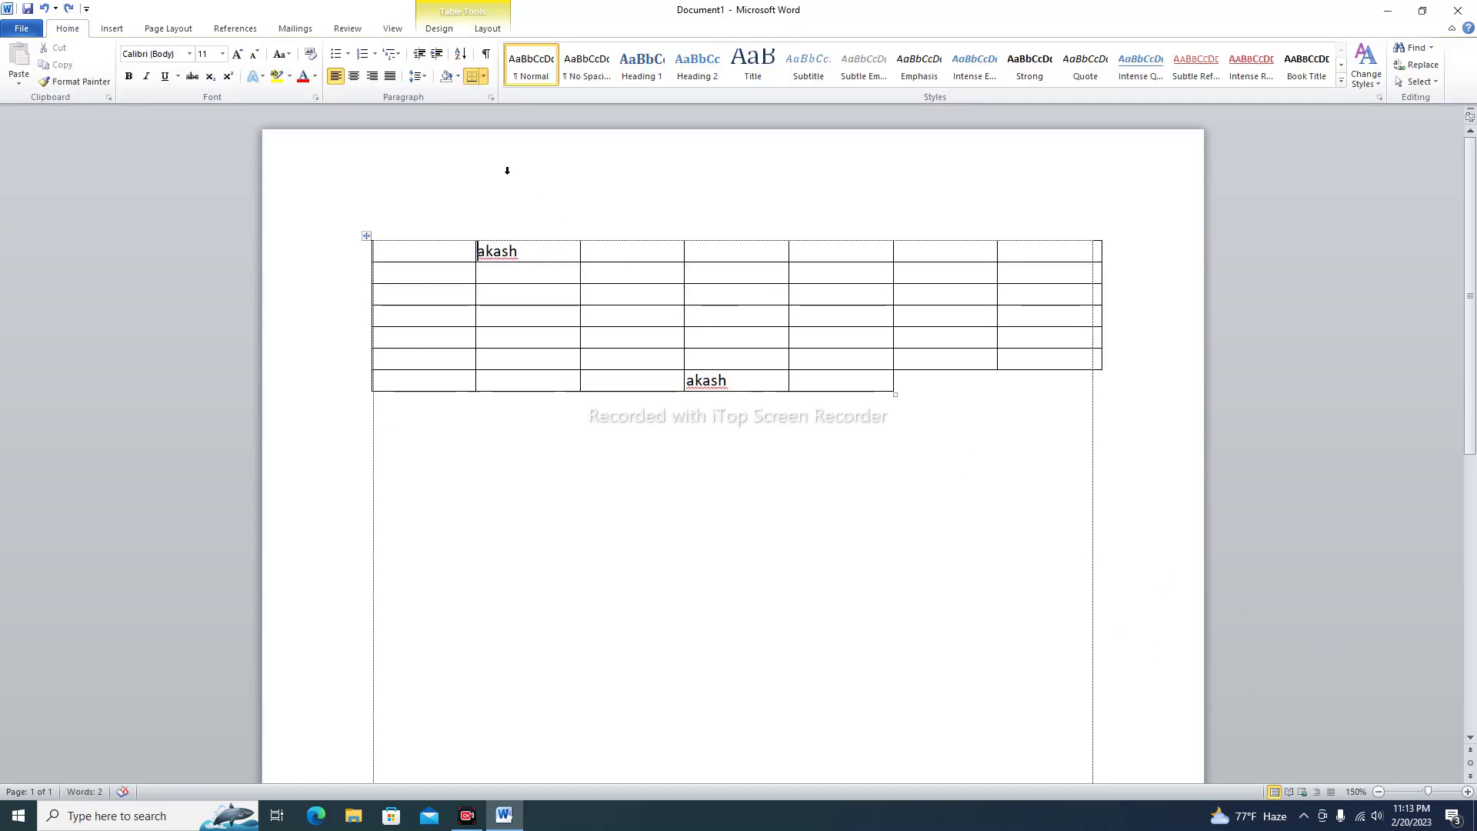
key(ctrl+z)
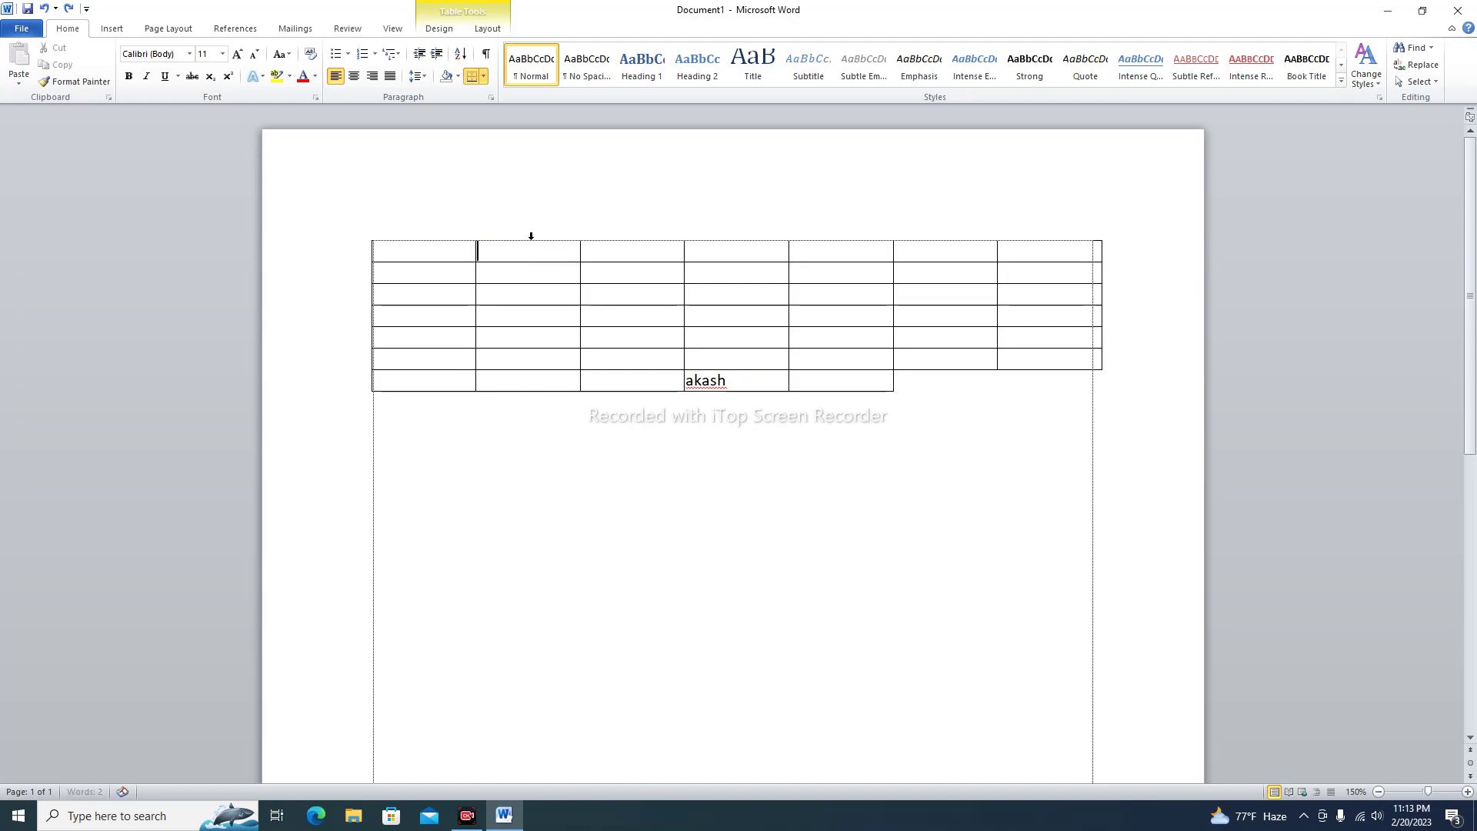
key(ctrl+z)
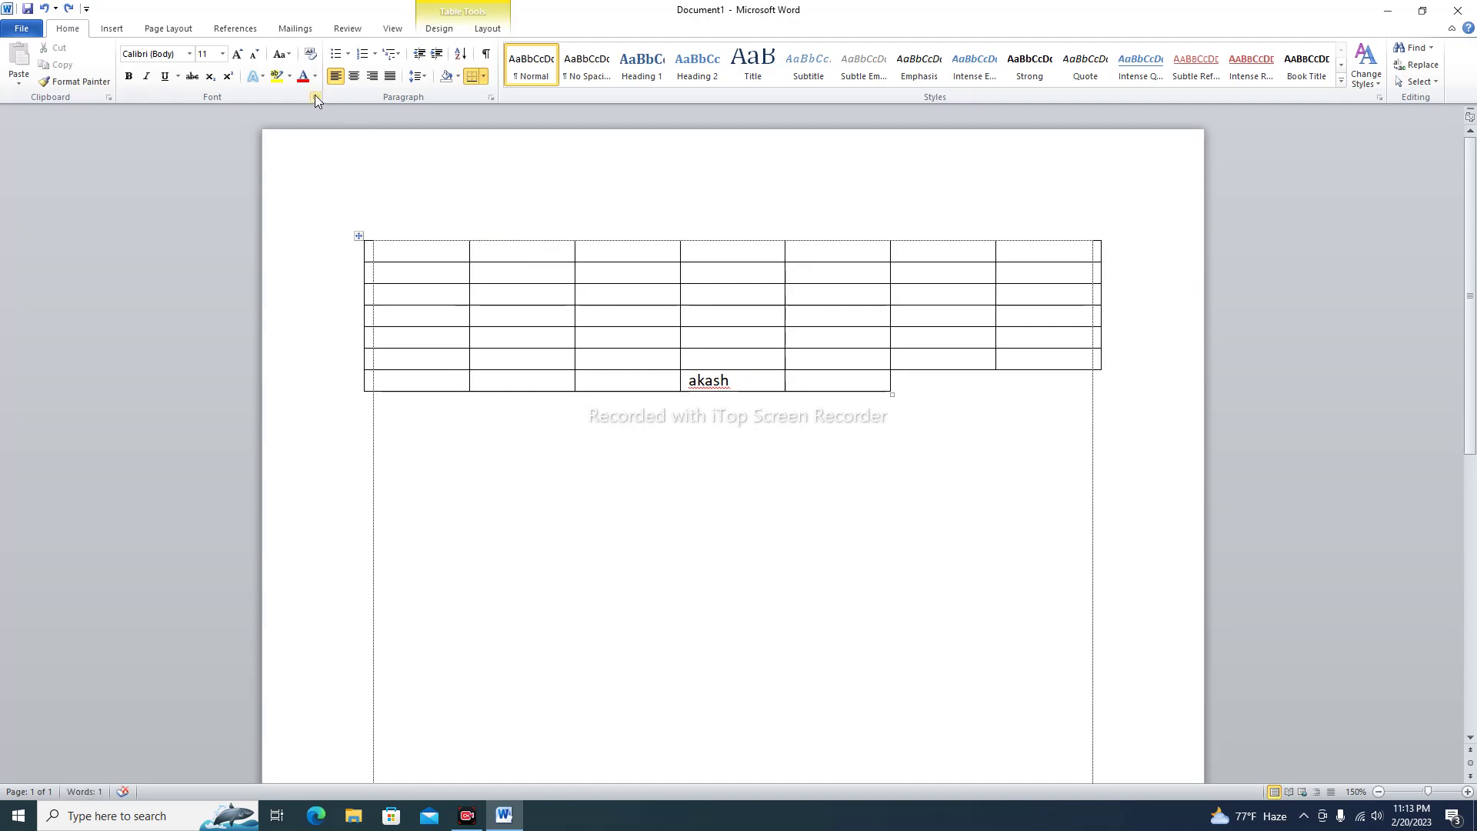
Select the whole table and remove it with Delete Table
click(487, 31)
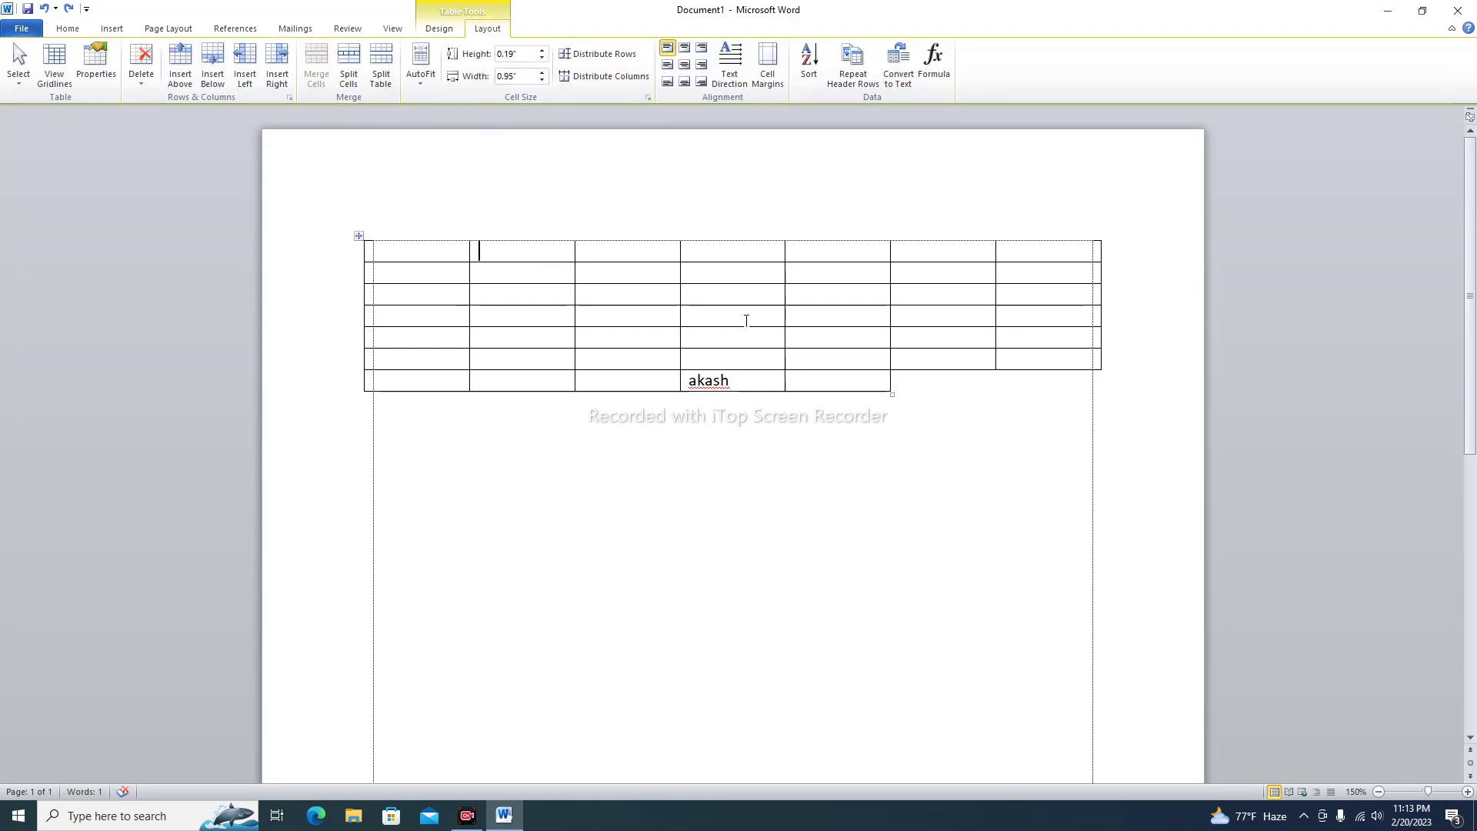
drag(554, 273, 699, 311)
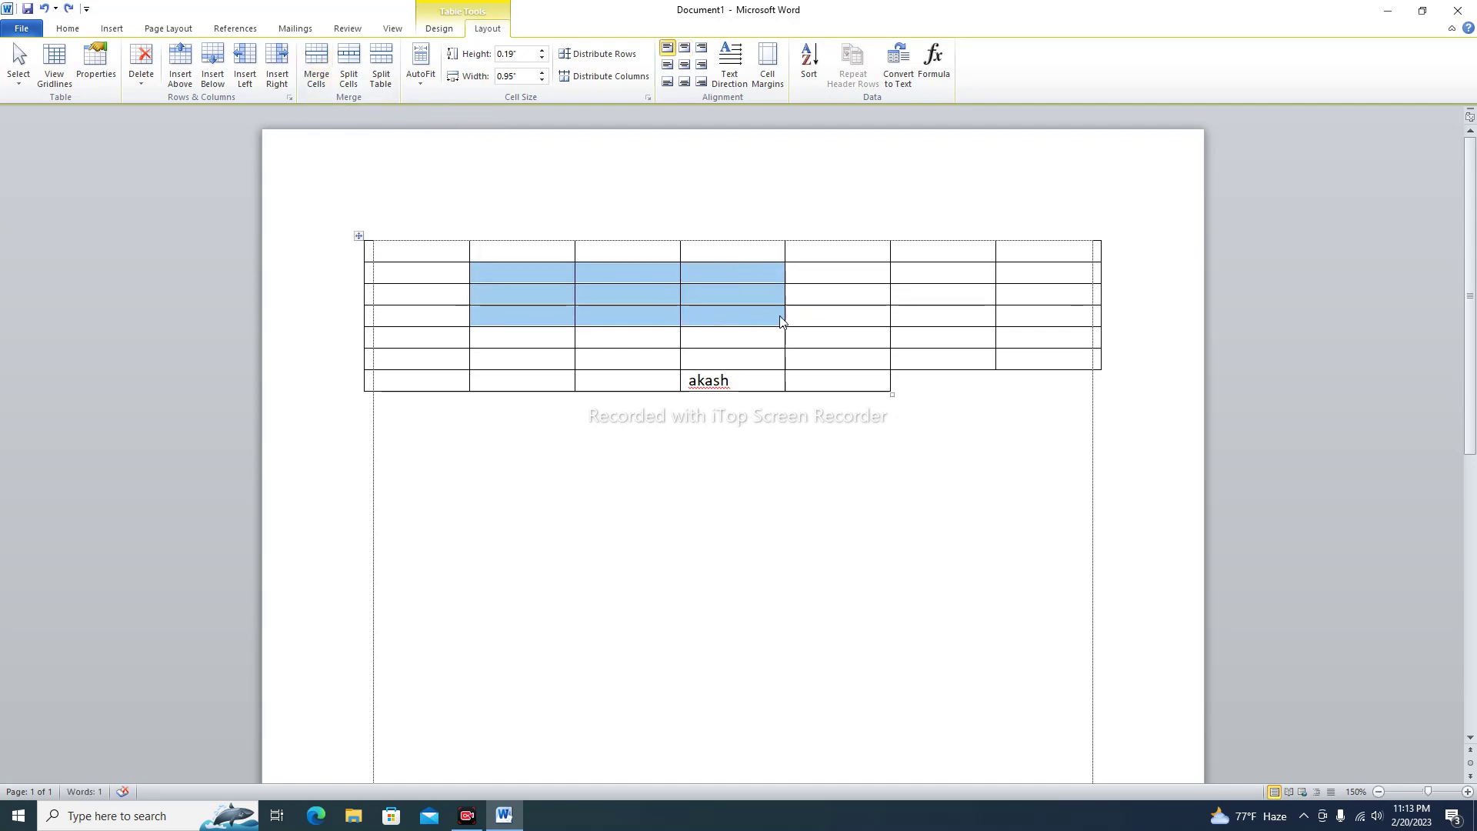
click(838, 317)
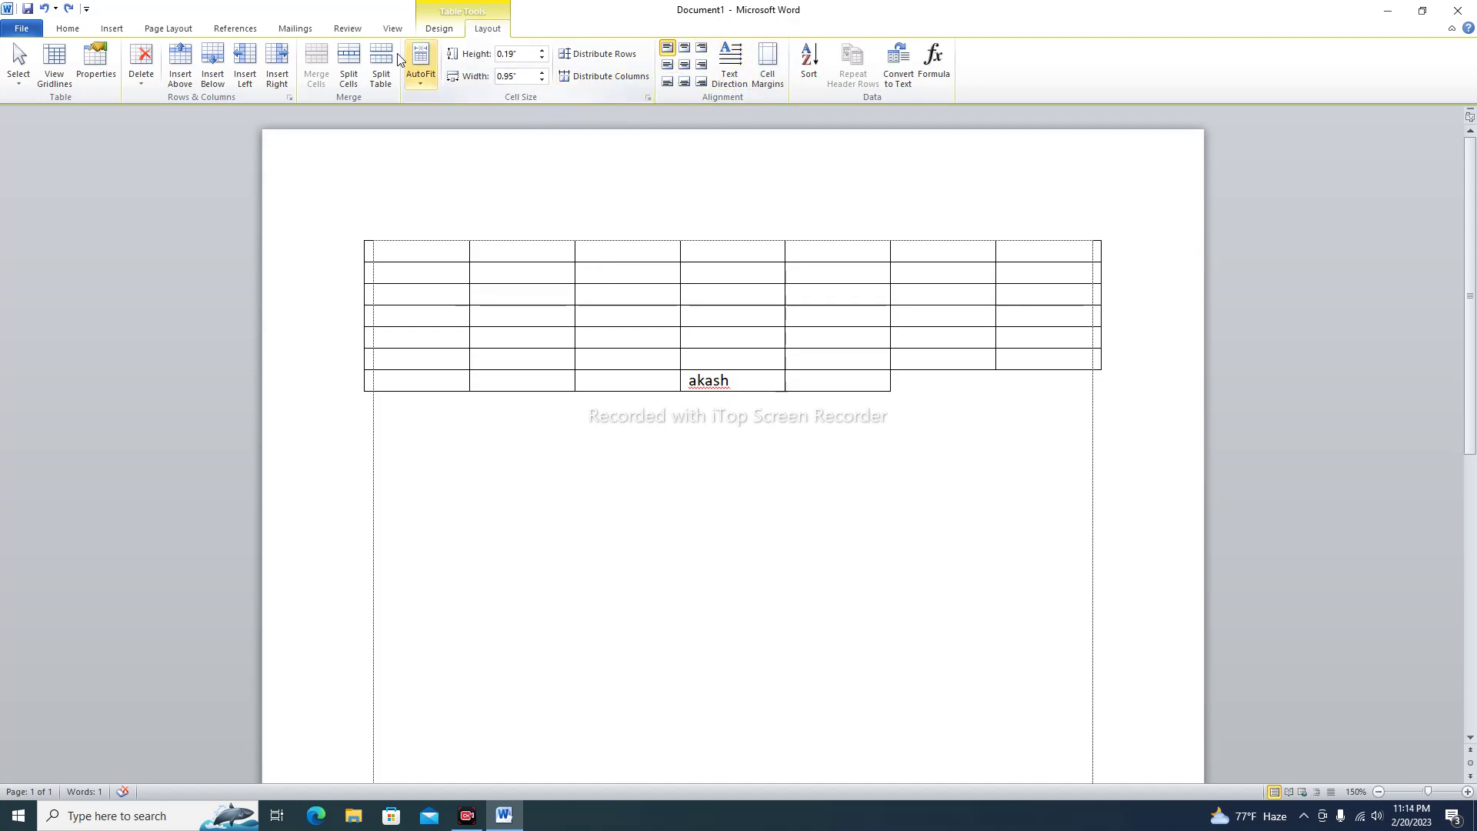
drag(919, 407, 499, 238)
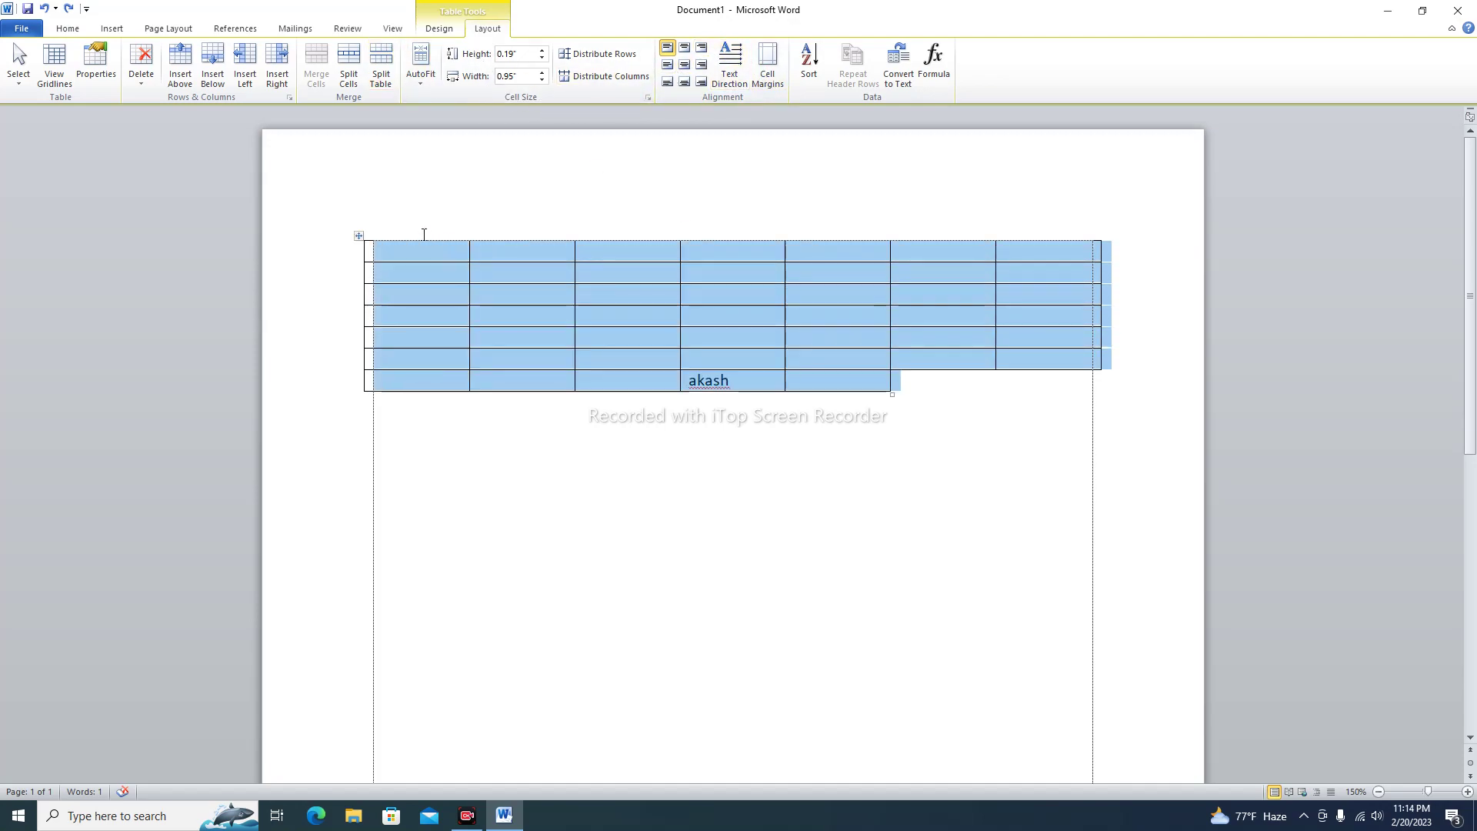
click(146, 73)
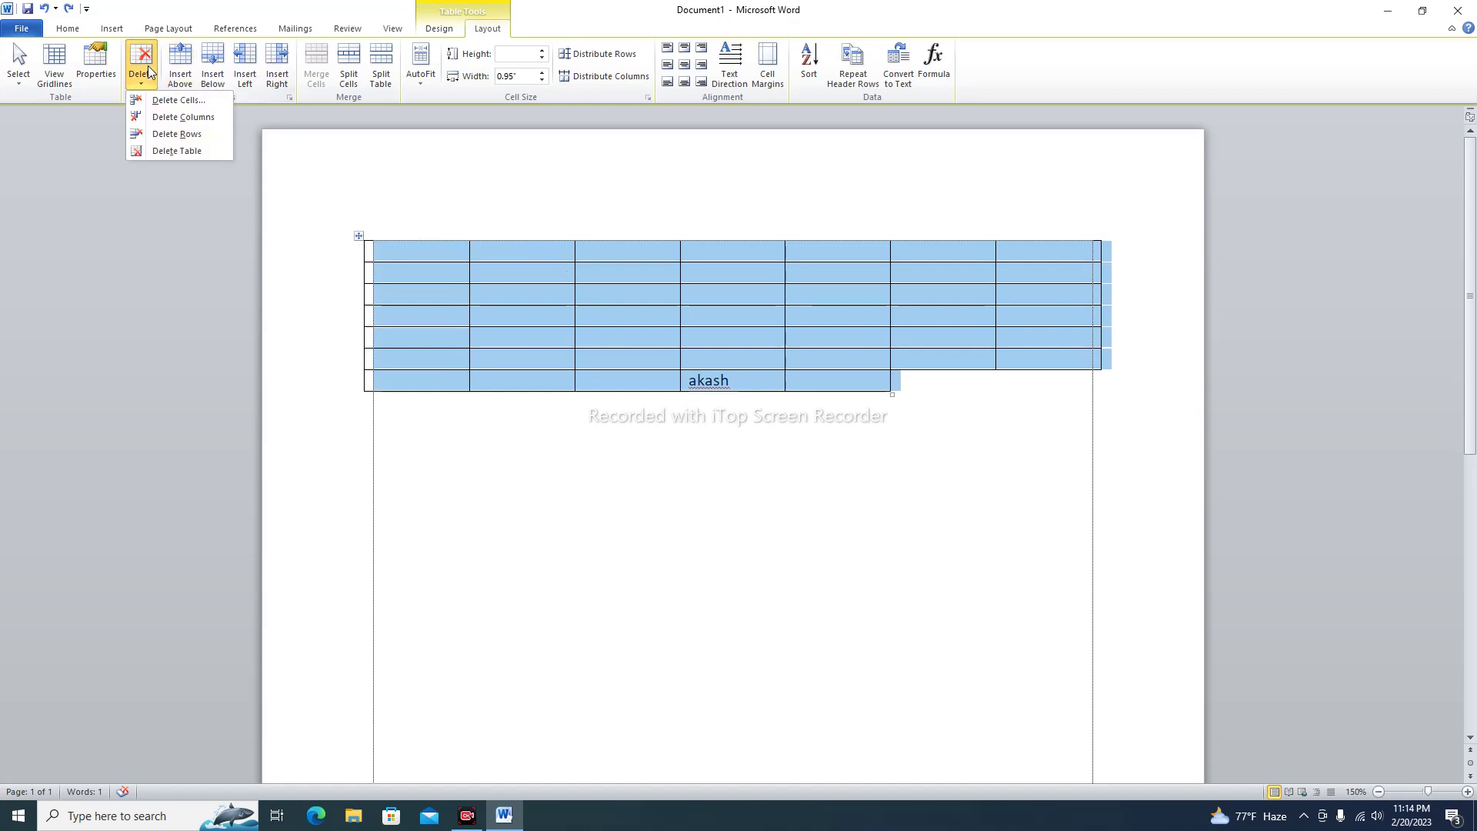
click(197, 151)
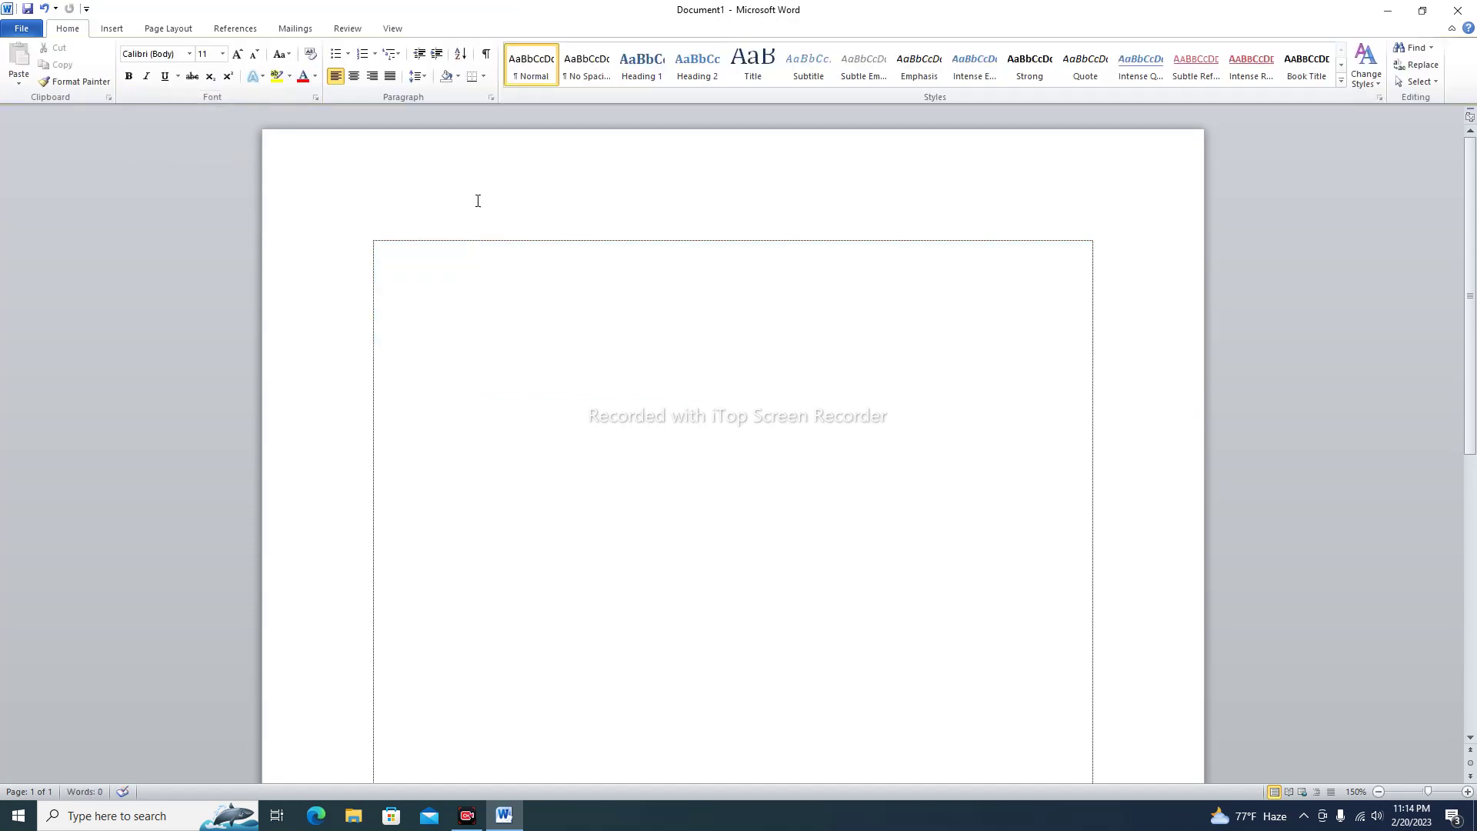
click(111, 28)
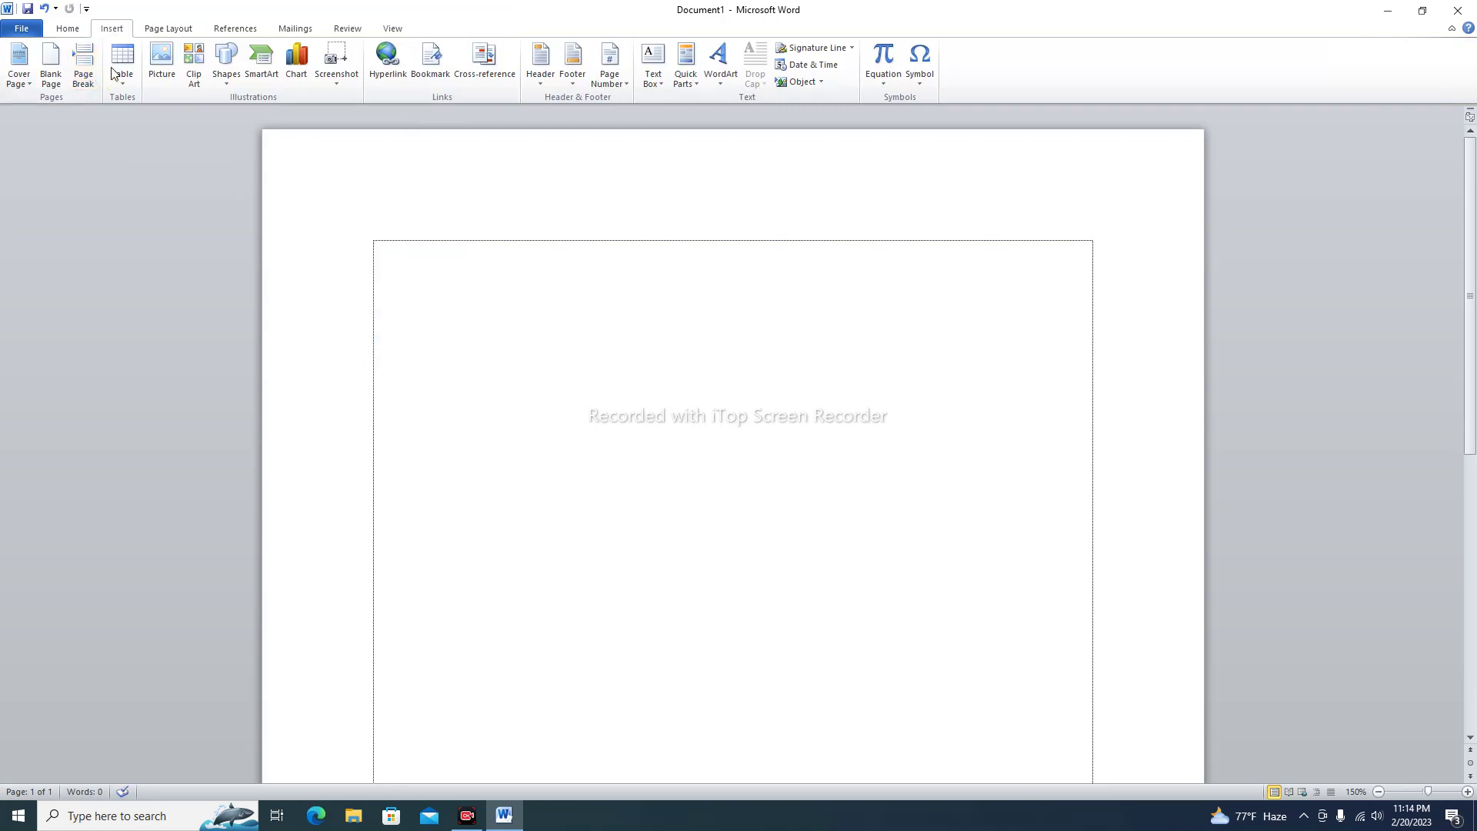
click(122, 62)
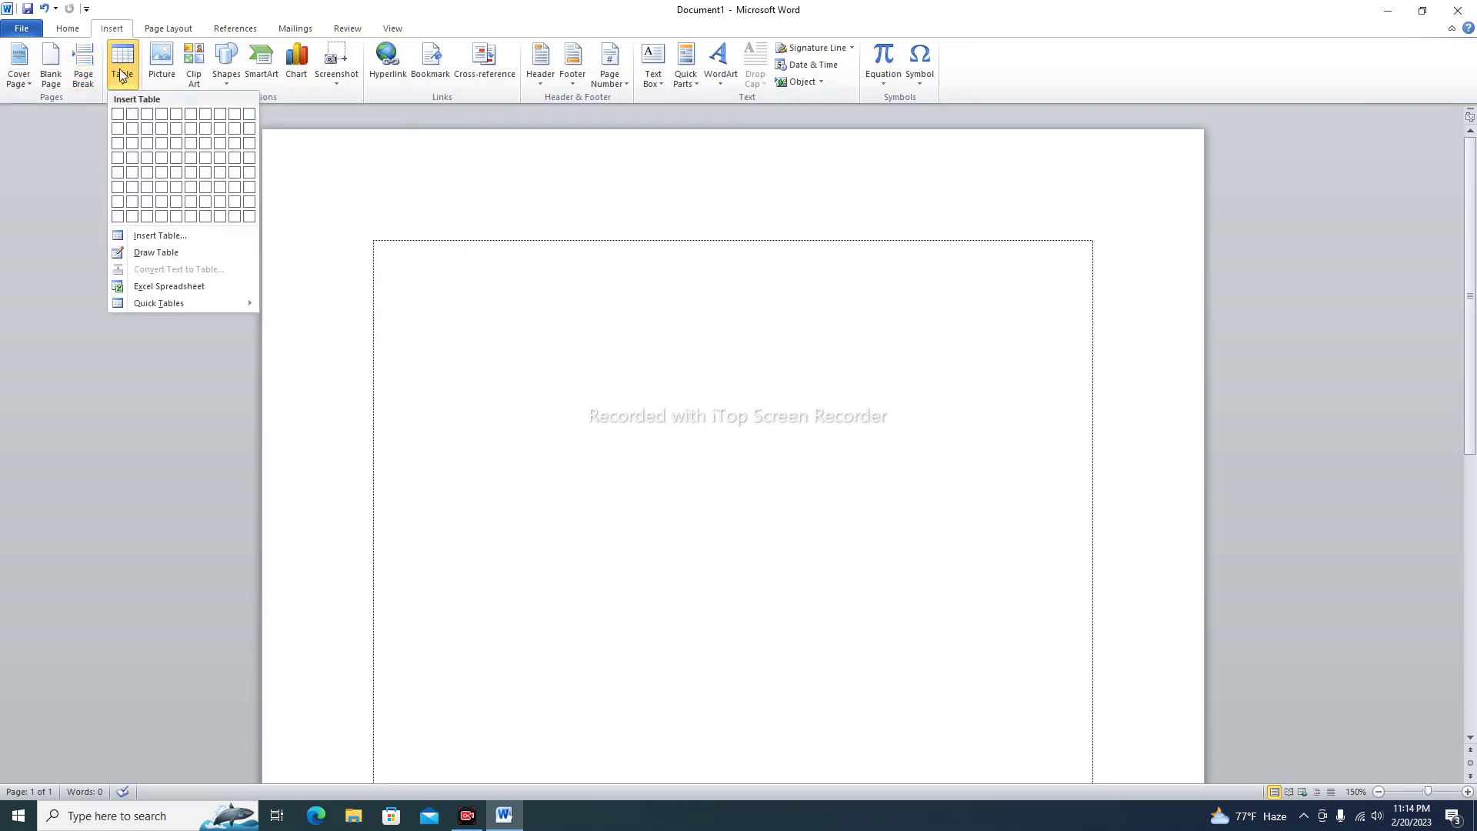
click(249, 217)
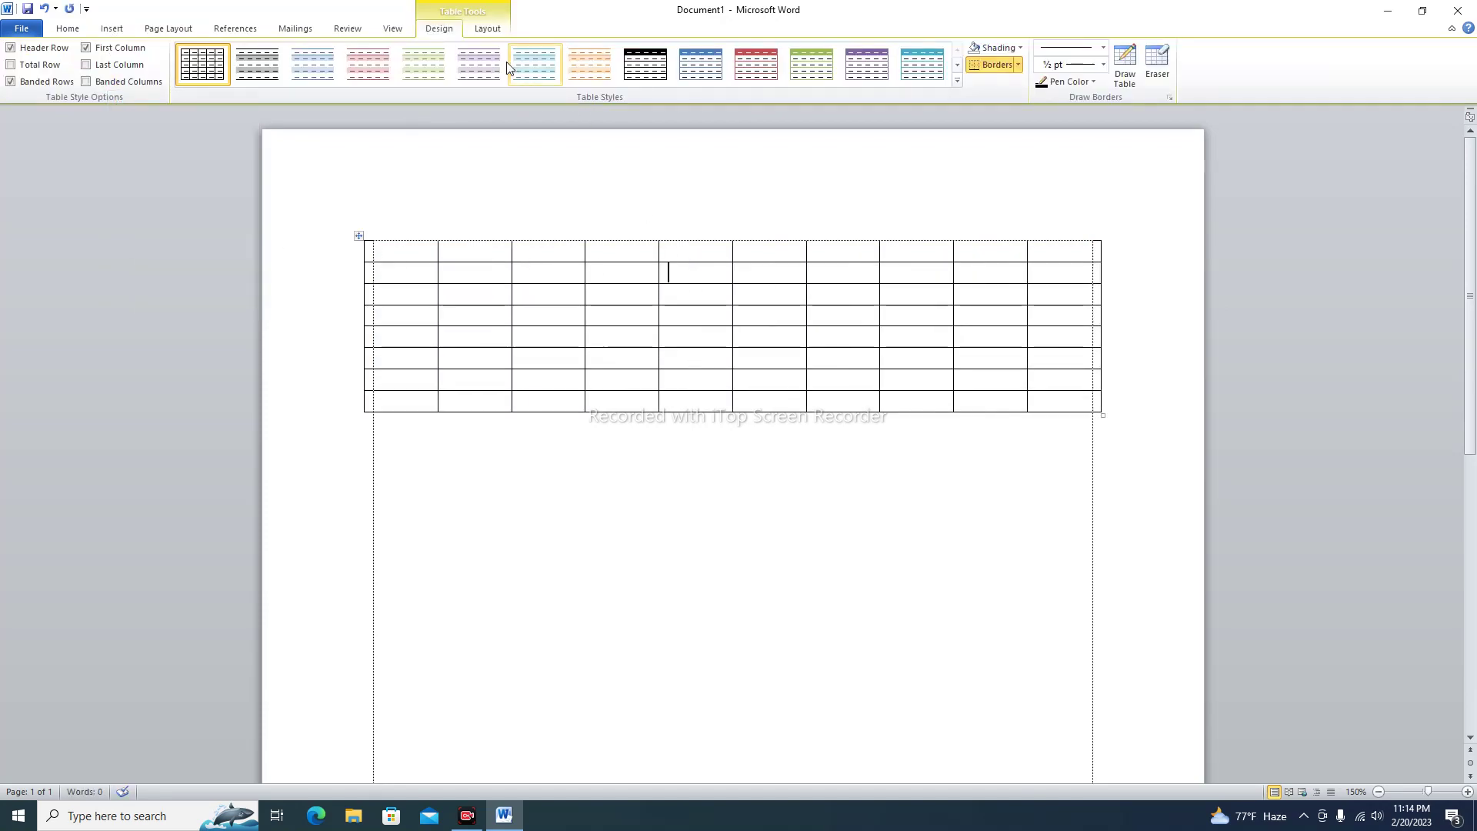
click(471, 29)
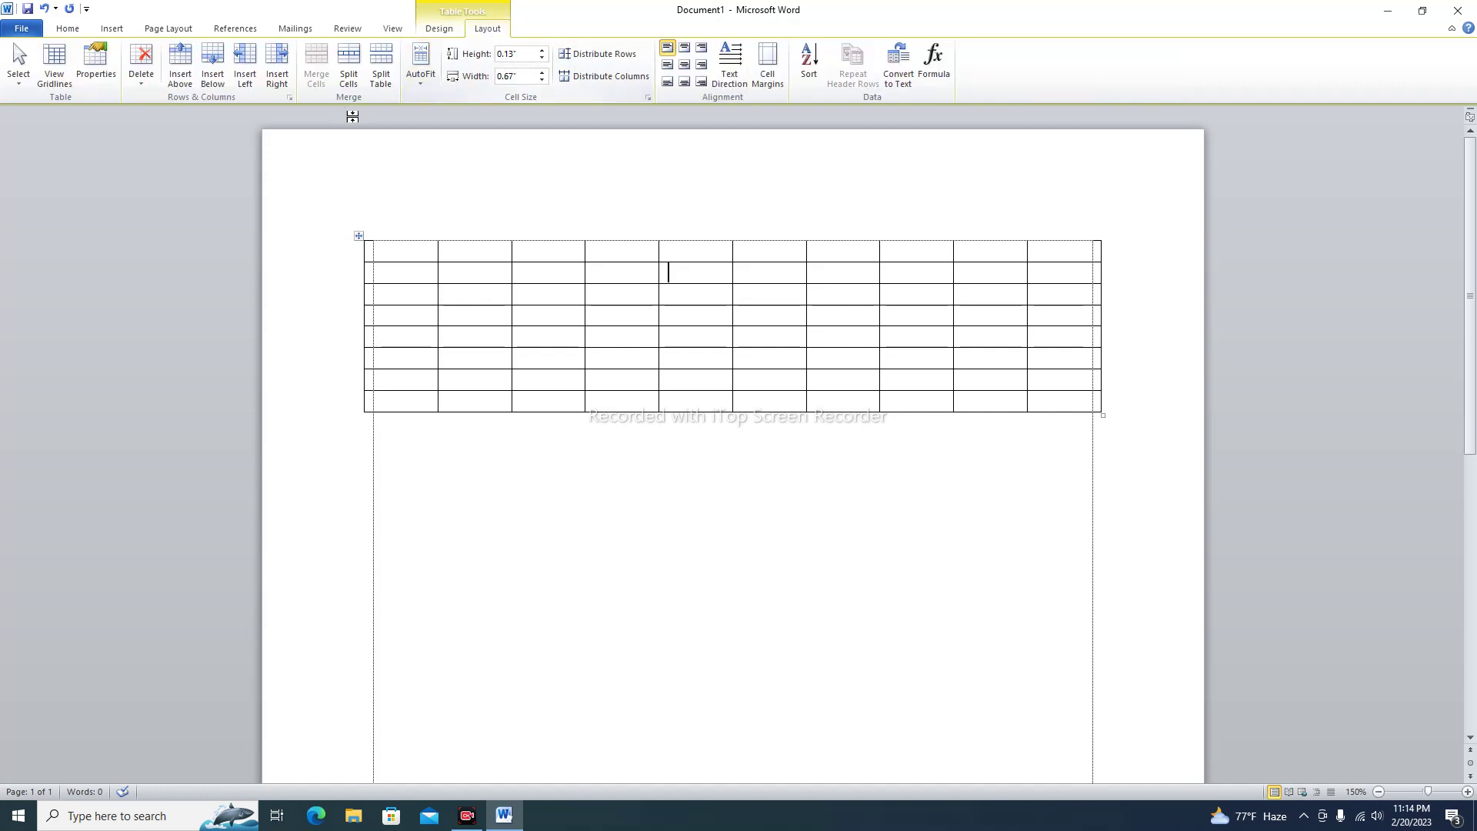
click(418, 70)
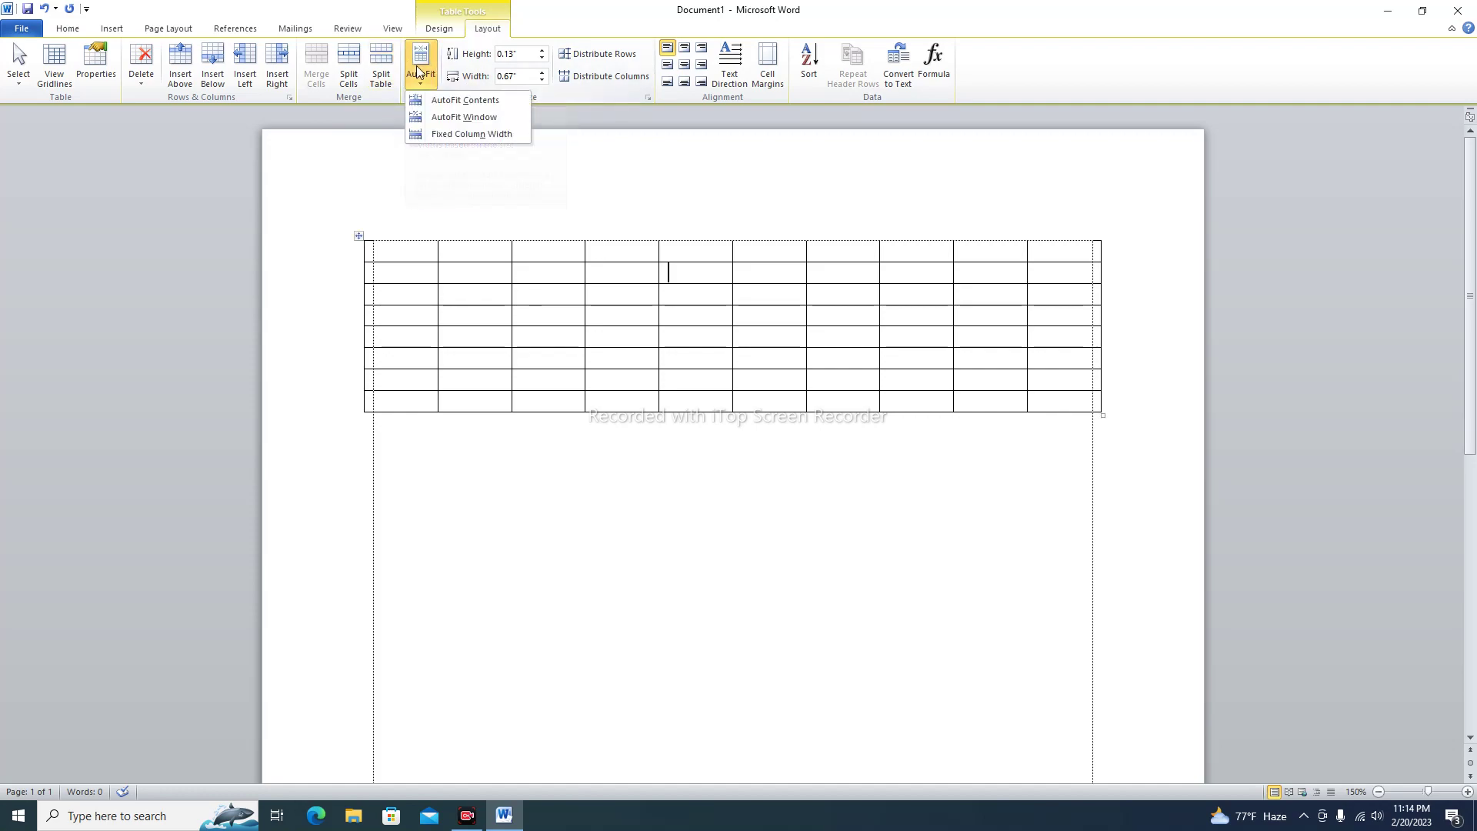
click(465, 101)
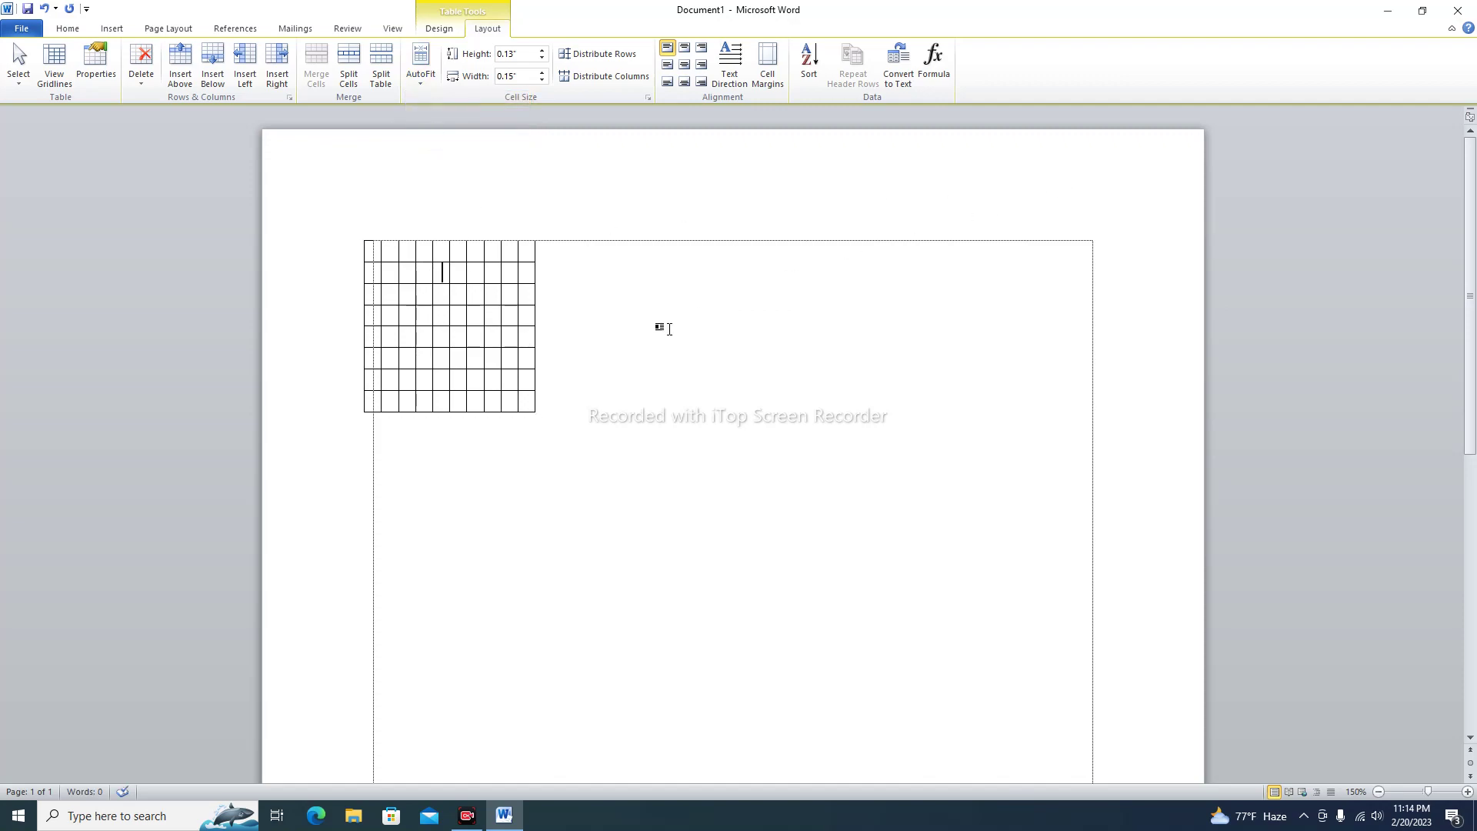
drag(585, 416, 343, 247)
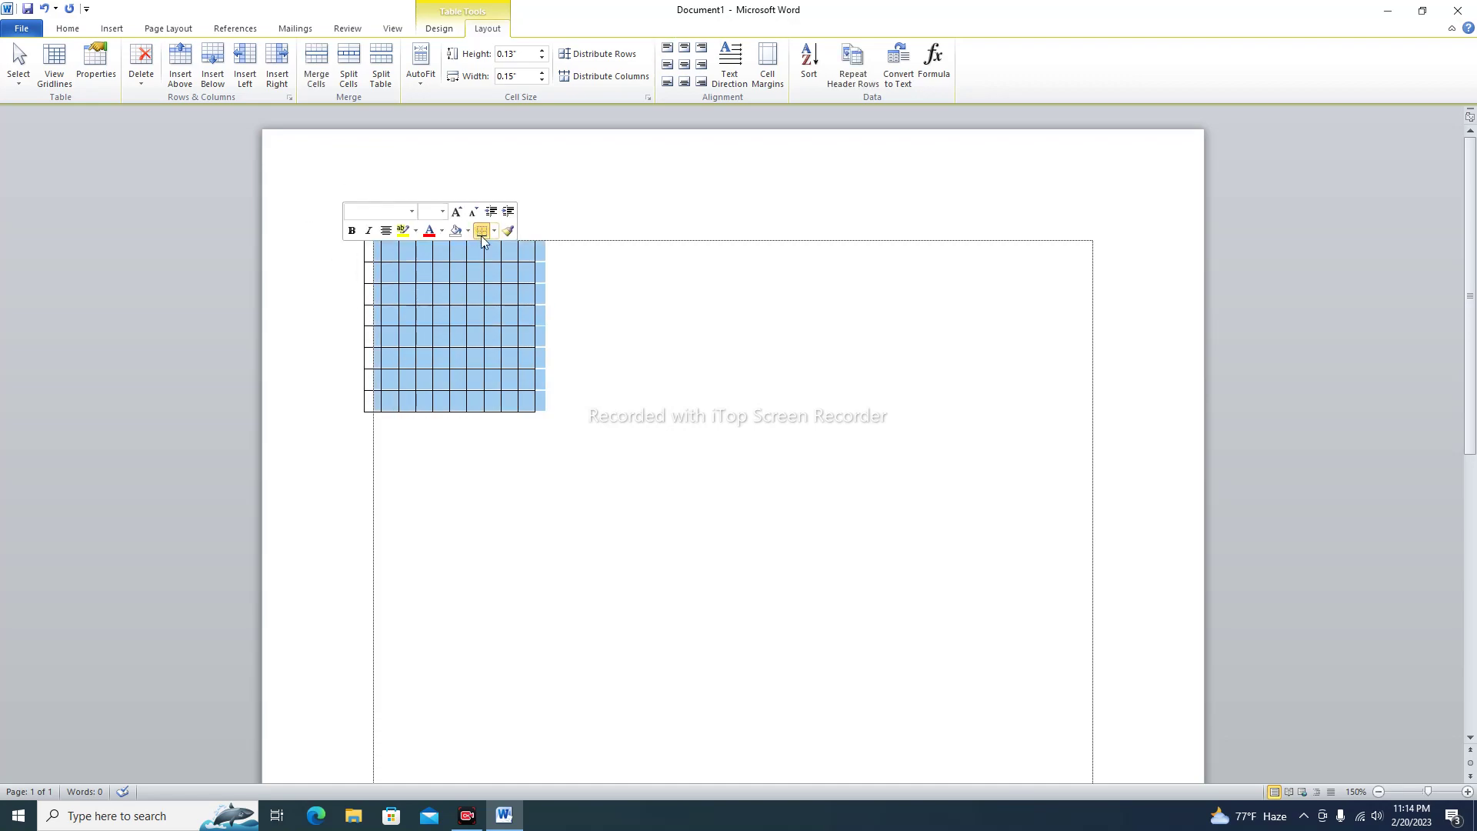
click(793, 384)
drag(538, 362, 400, 307)
click(559, 428)
drag(559, 427, 364, 260)
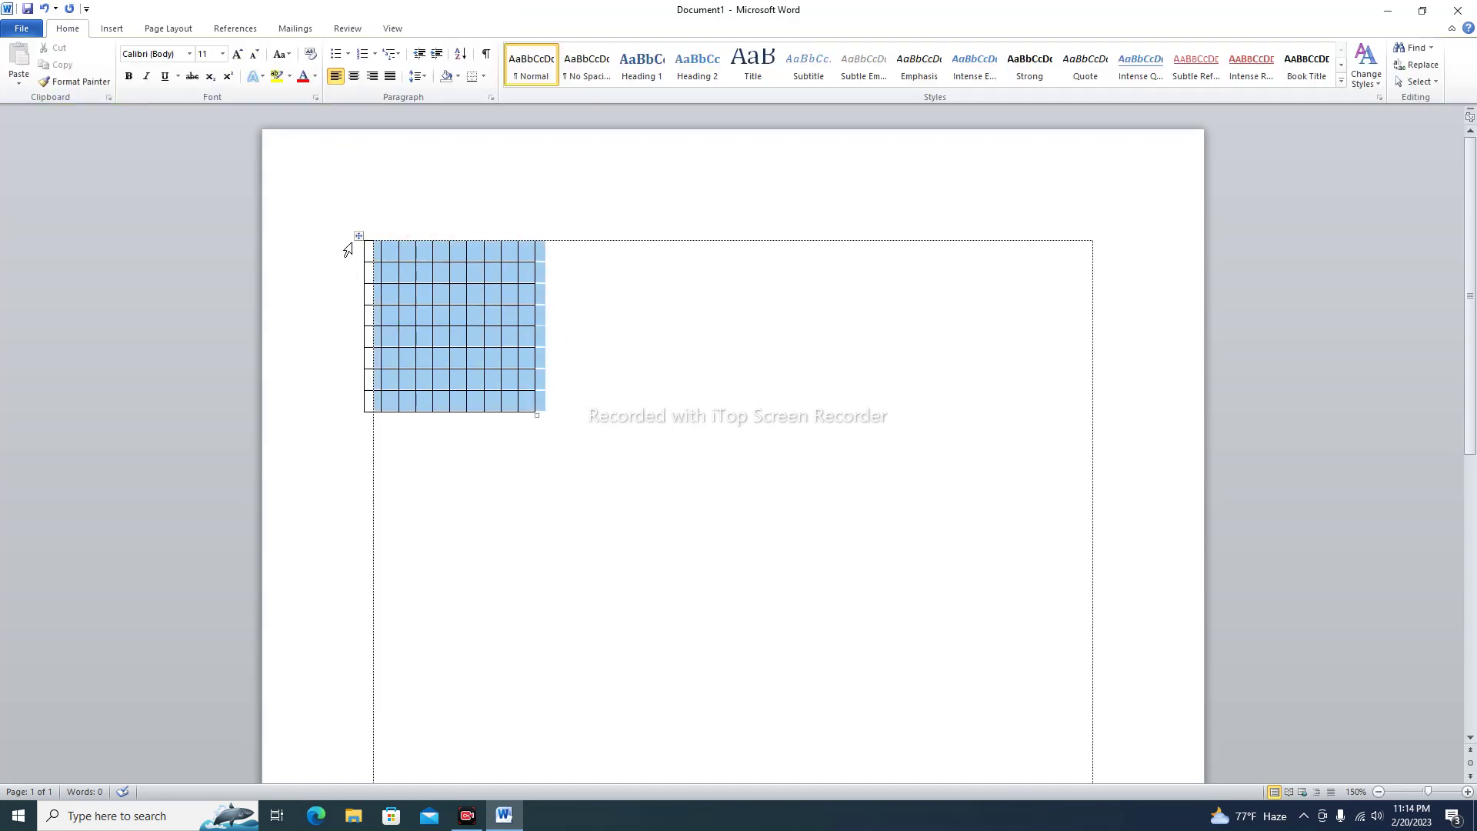
key(BackSpace)
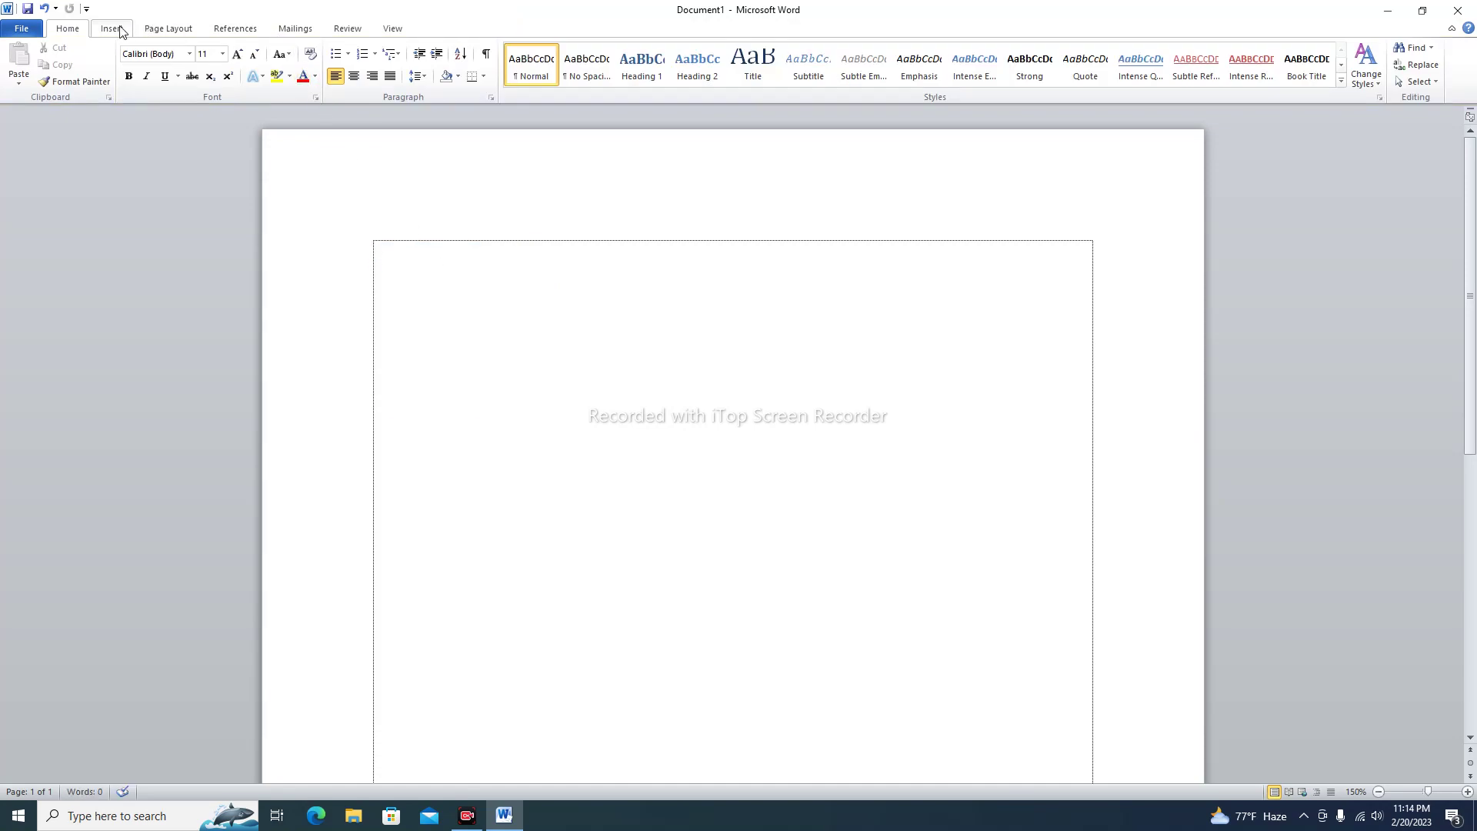
click(121, 31)
Insert a 3-column by 2-row table and apply AutoFit Contents to it
click(123, 61)
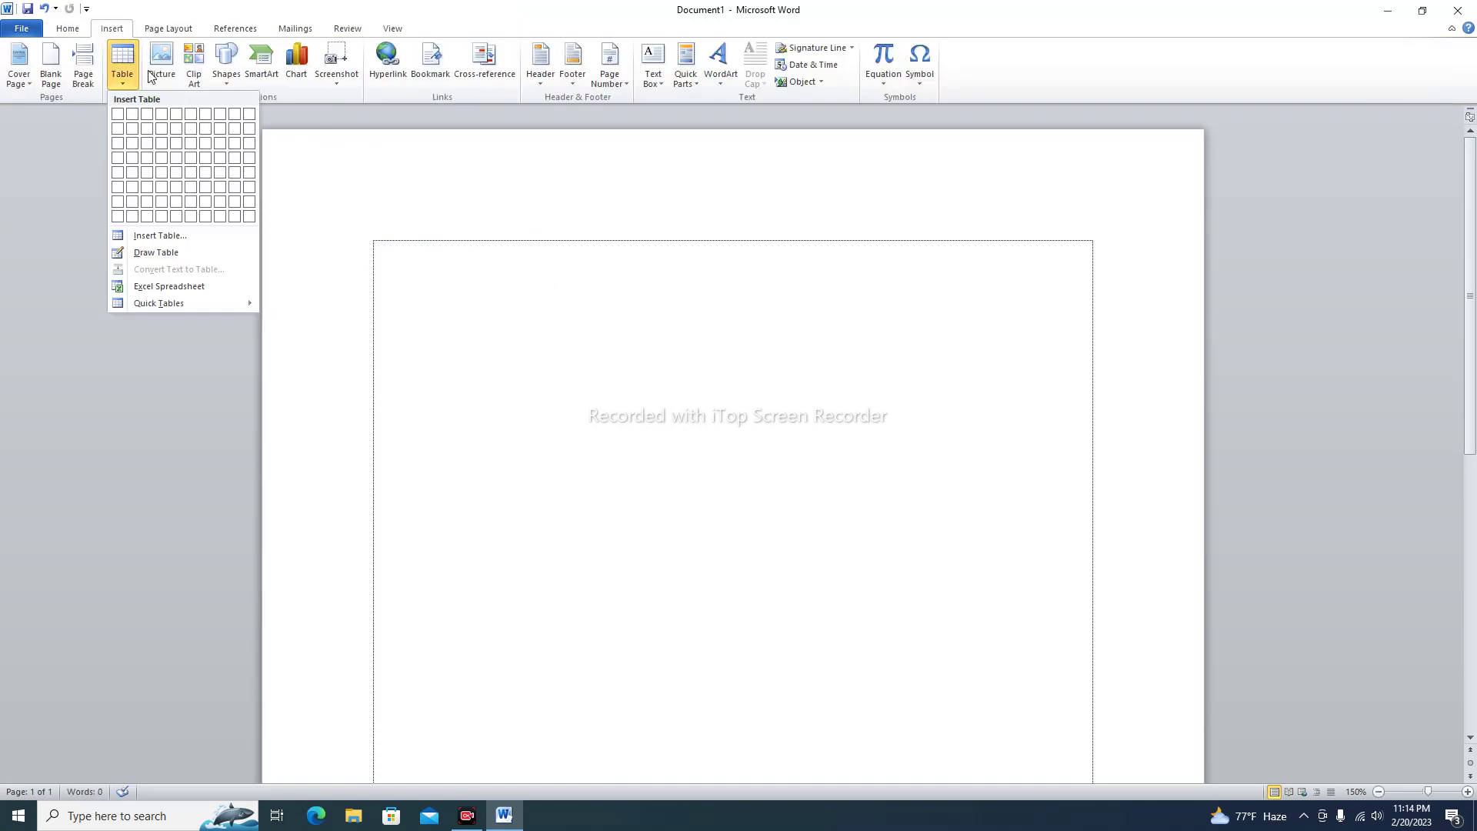
click(144, 129)
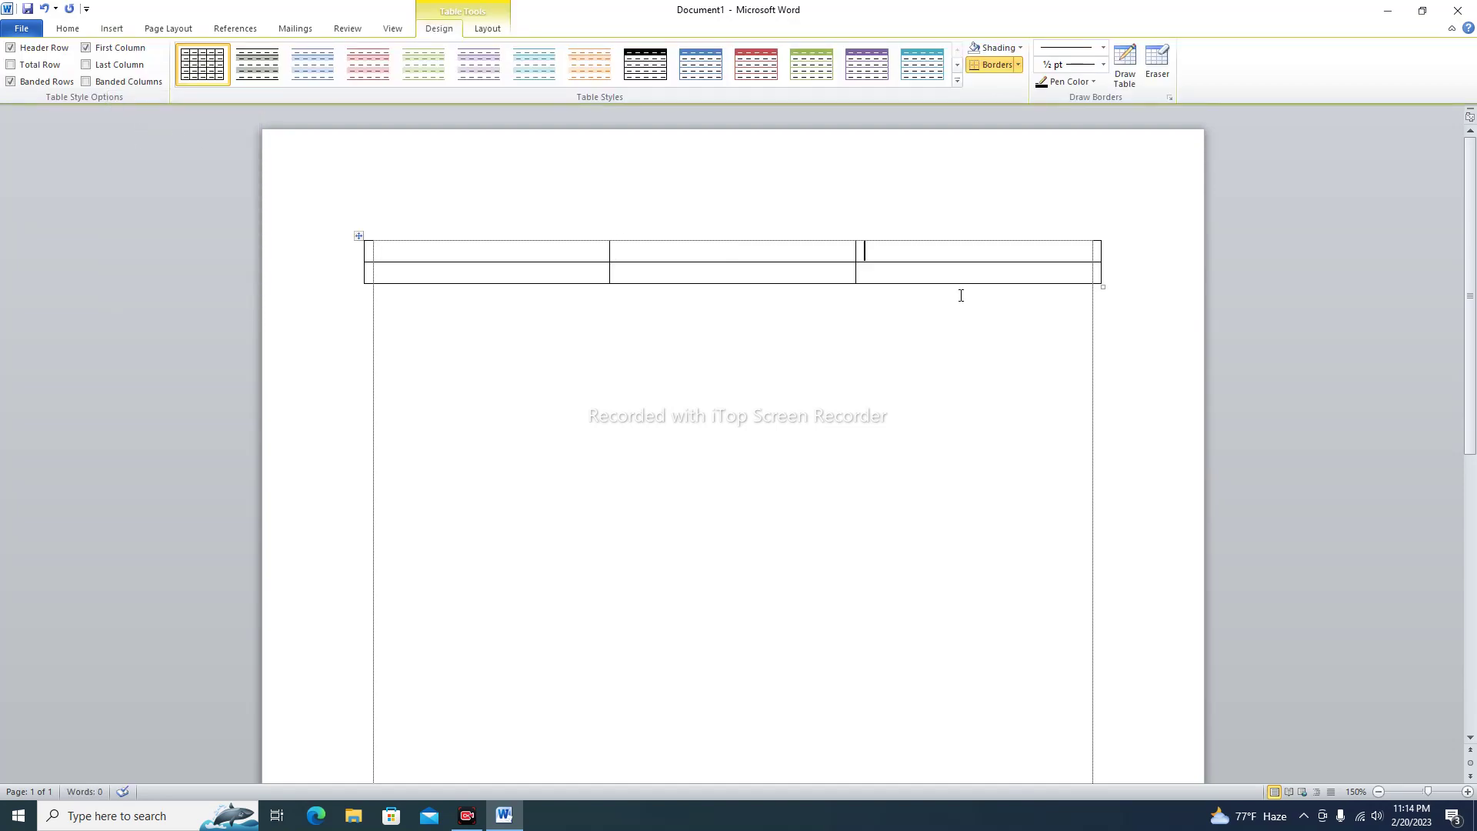
click(486, 31)
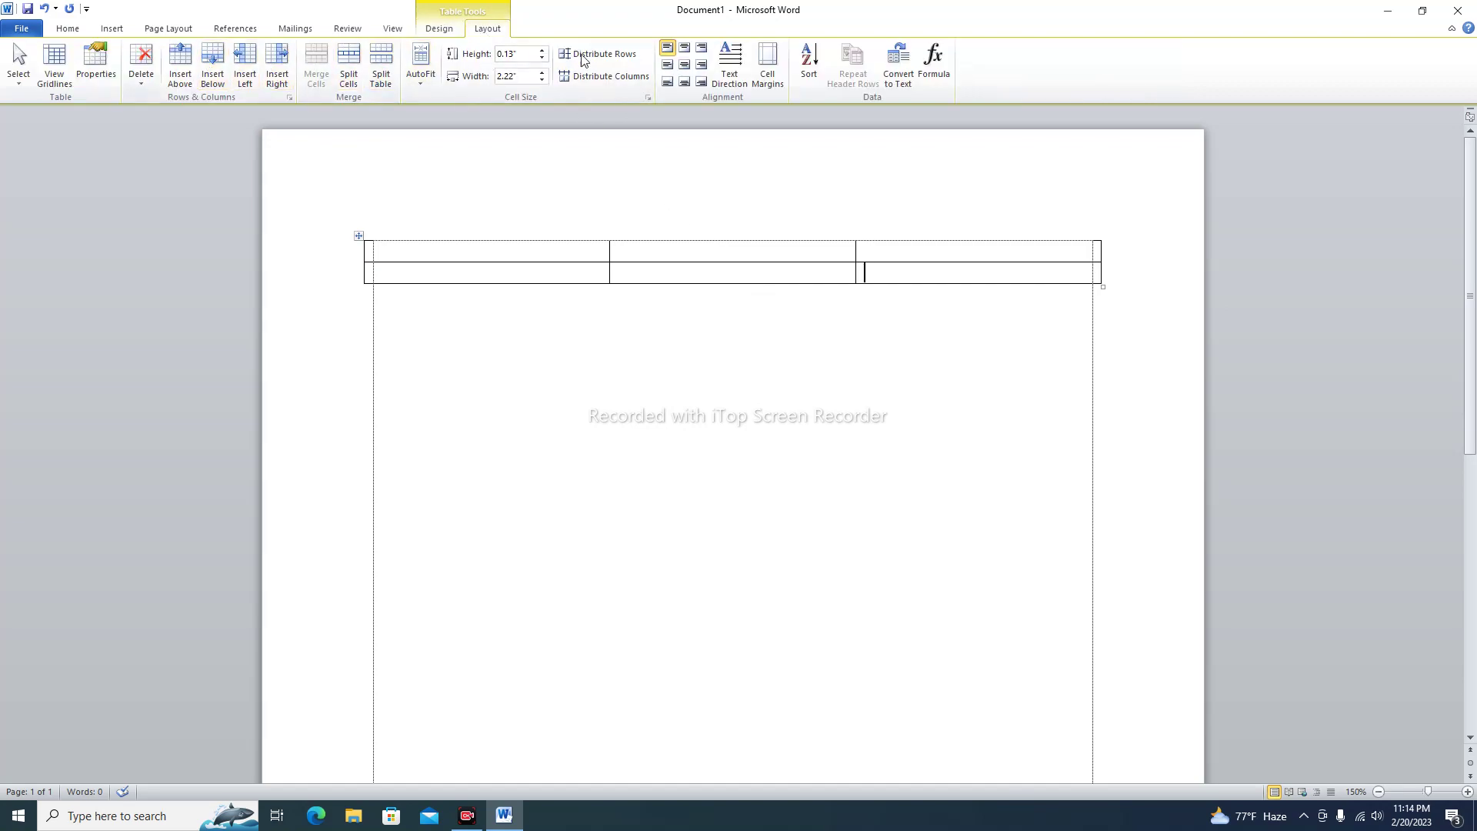
click(415, 70)
click(444, 103)
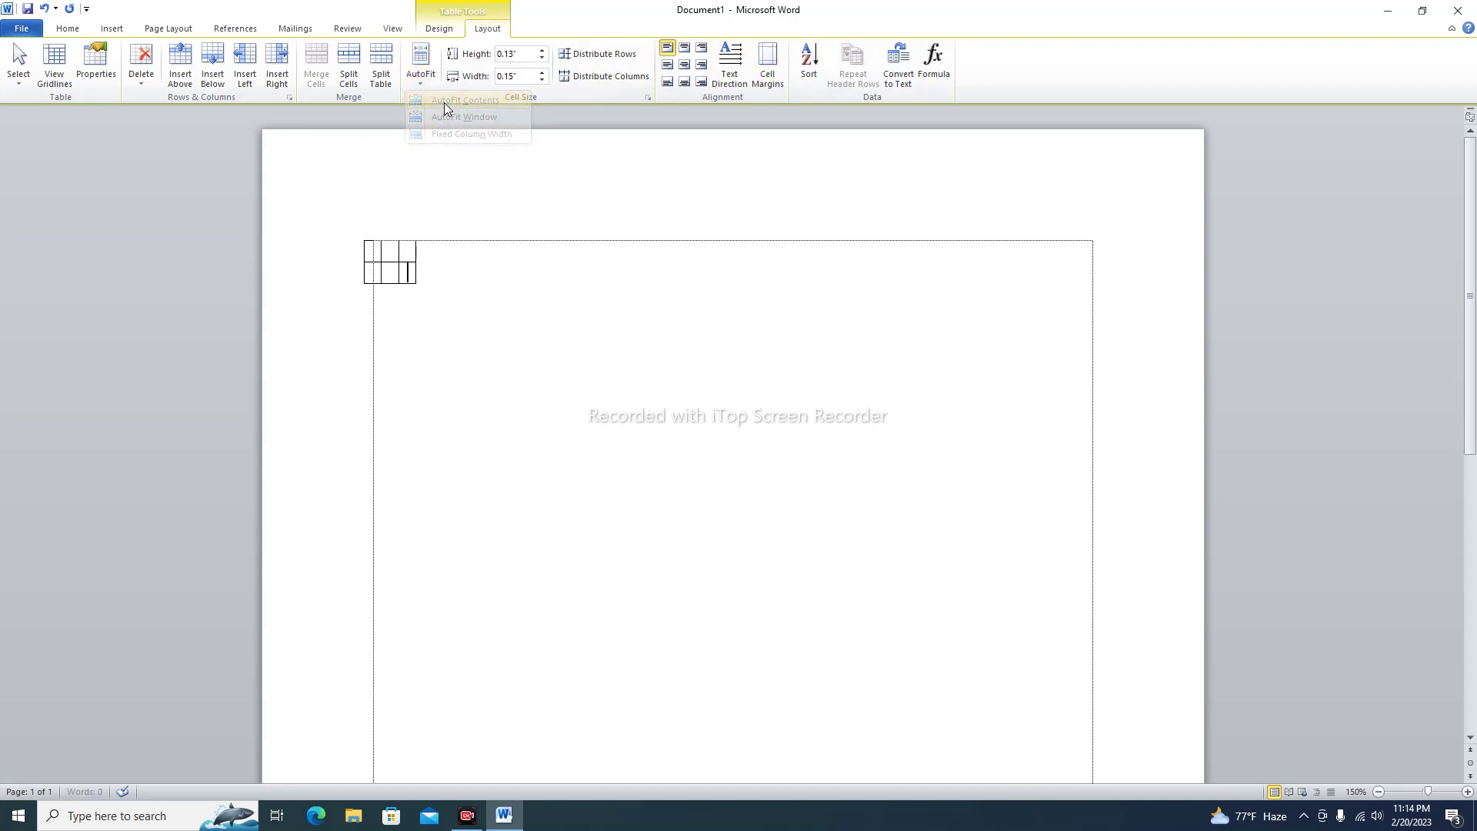
click(368, 253)
click(375, 251)
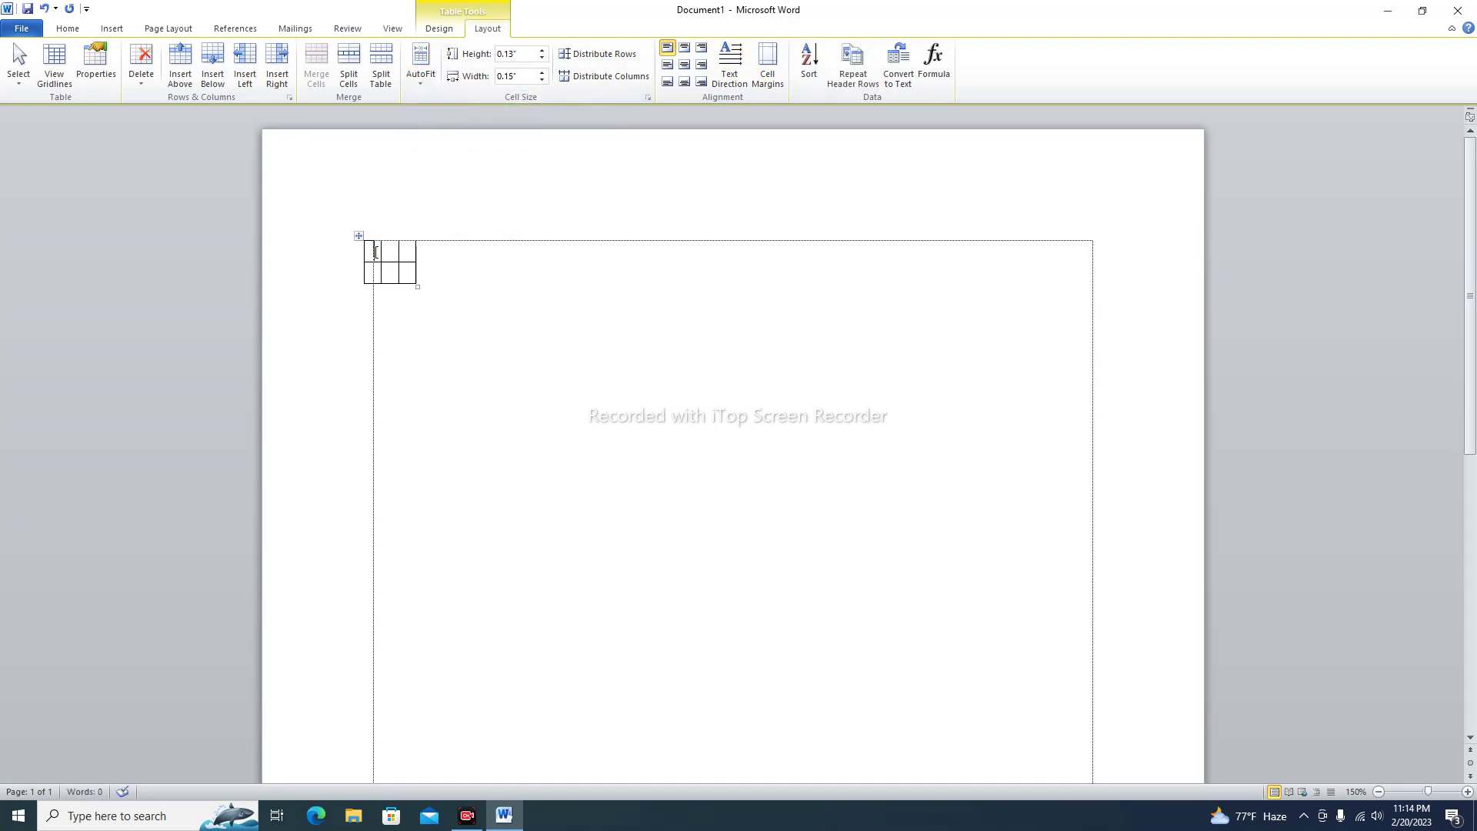
Type long random-letter strings into all three first-row cells, trimming the third one
drag(382, 255, 381, 254)
text(aksjddsiahfkakanckakfj)
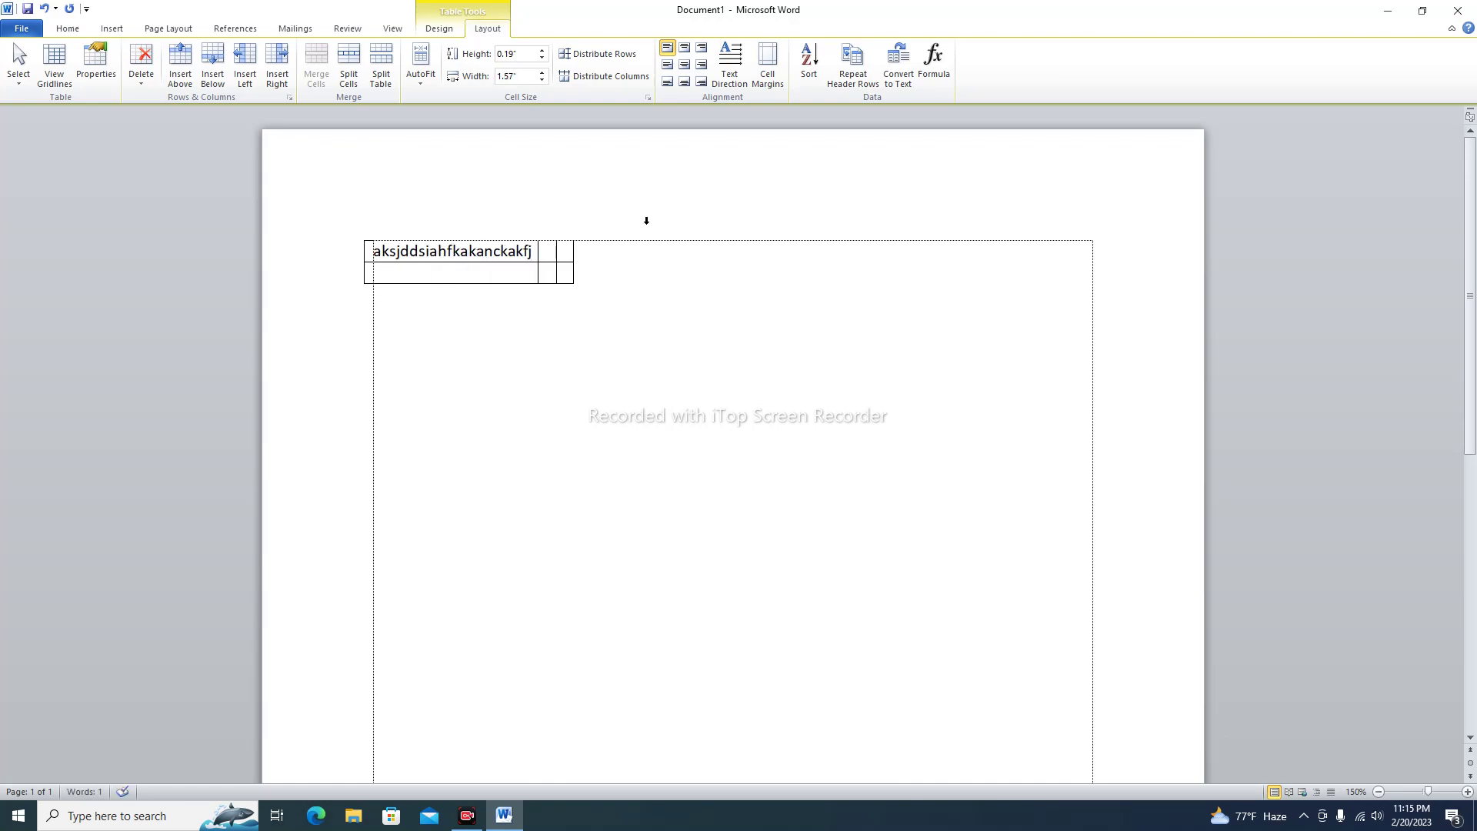
key(Tab)
text(adlkcahjhfn)
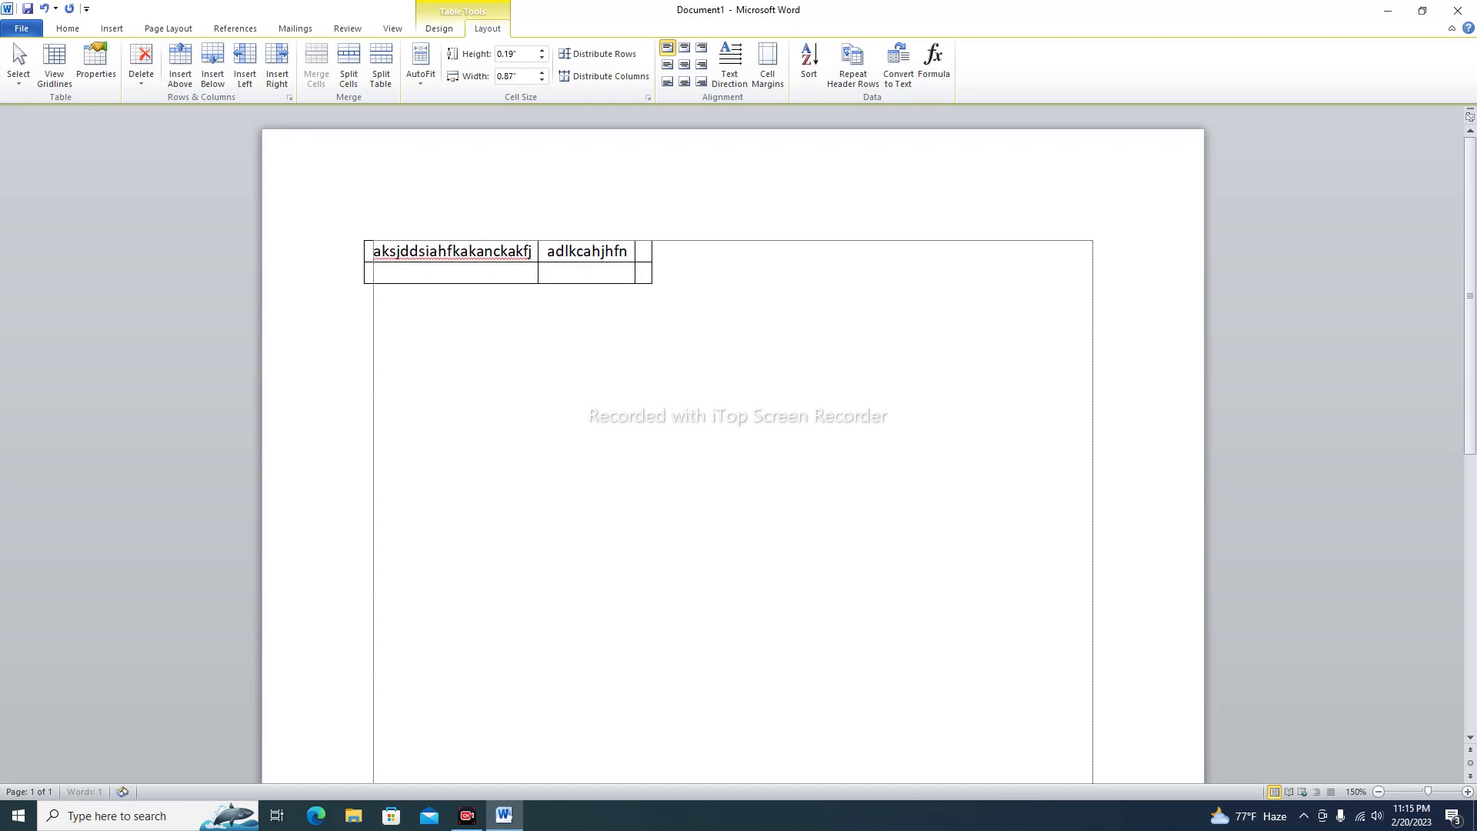
text(fafd)
click(663, 252)
click(672, 252)
text(qadnfalflkajlkfnklanfanfjabnjkbajbfjkafnkfnkanfan;fk;ankfnafnjaffjfna)
key(BackSpace)
key(BackSpace)
key(BackSpace)
key(BackSpace)
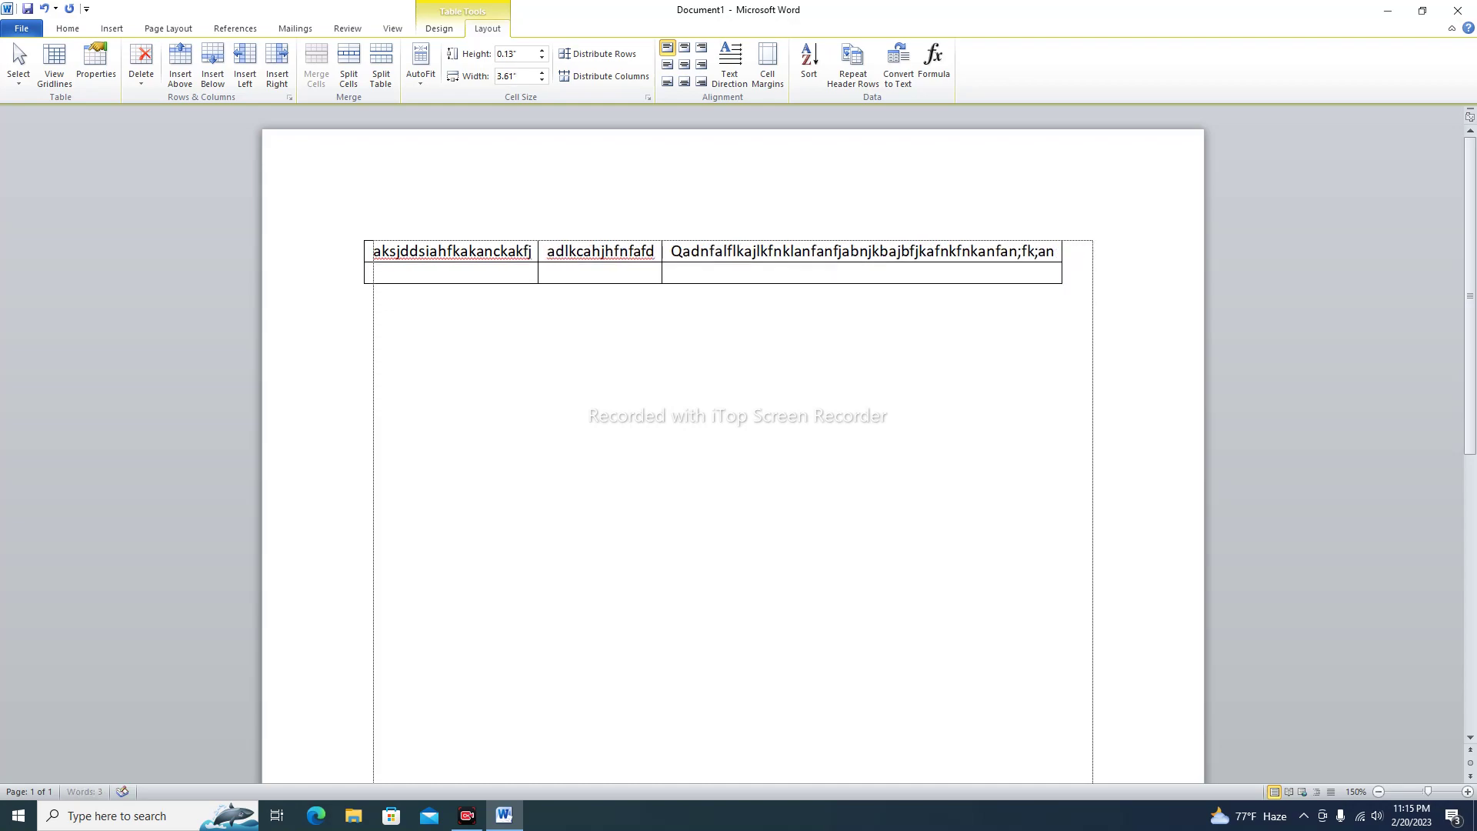
text(hffh)
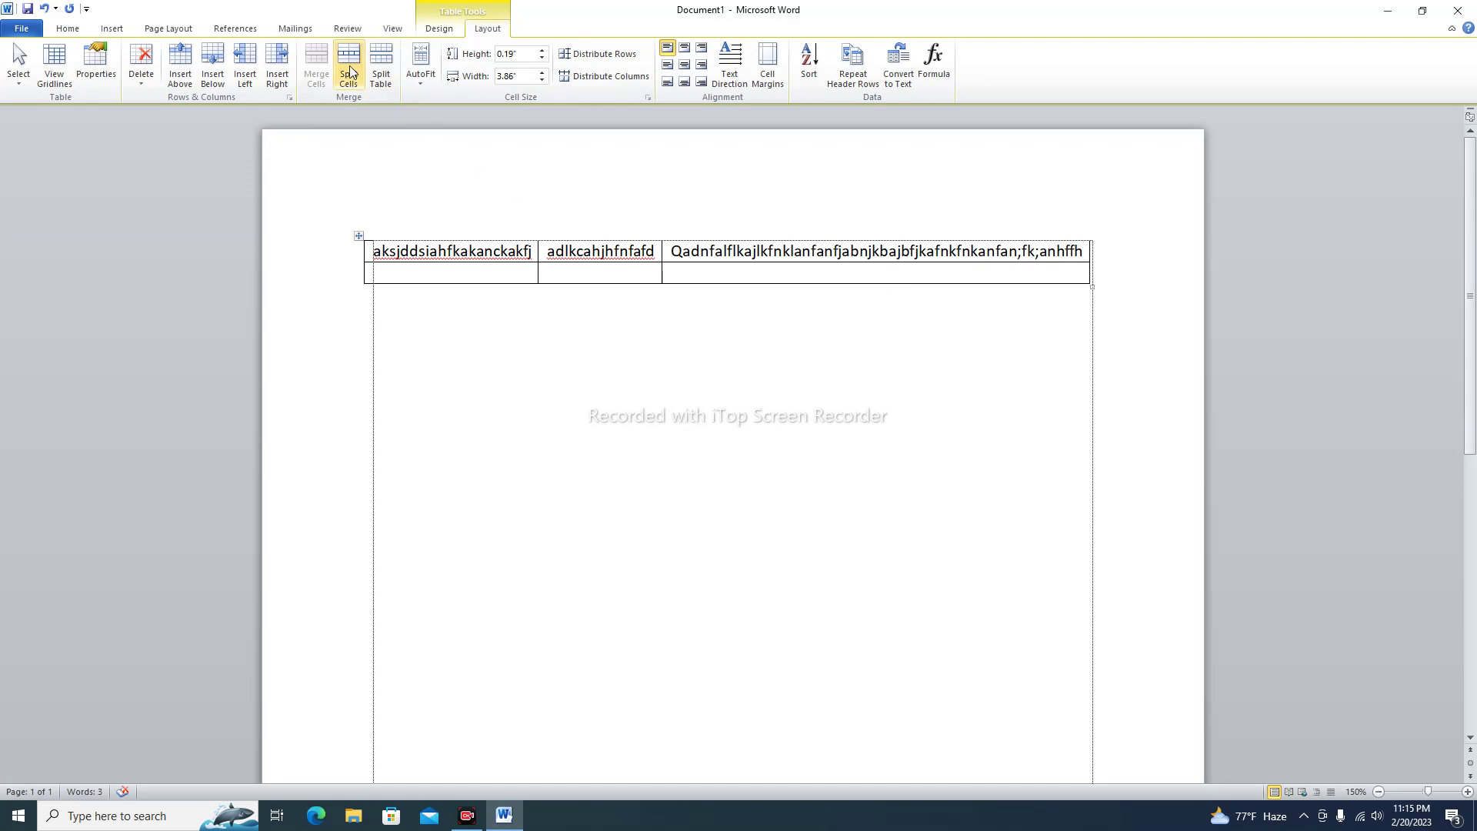
click(421, 69)
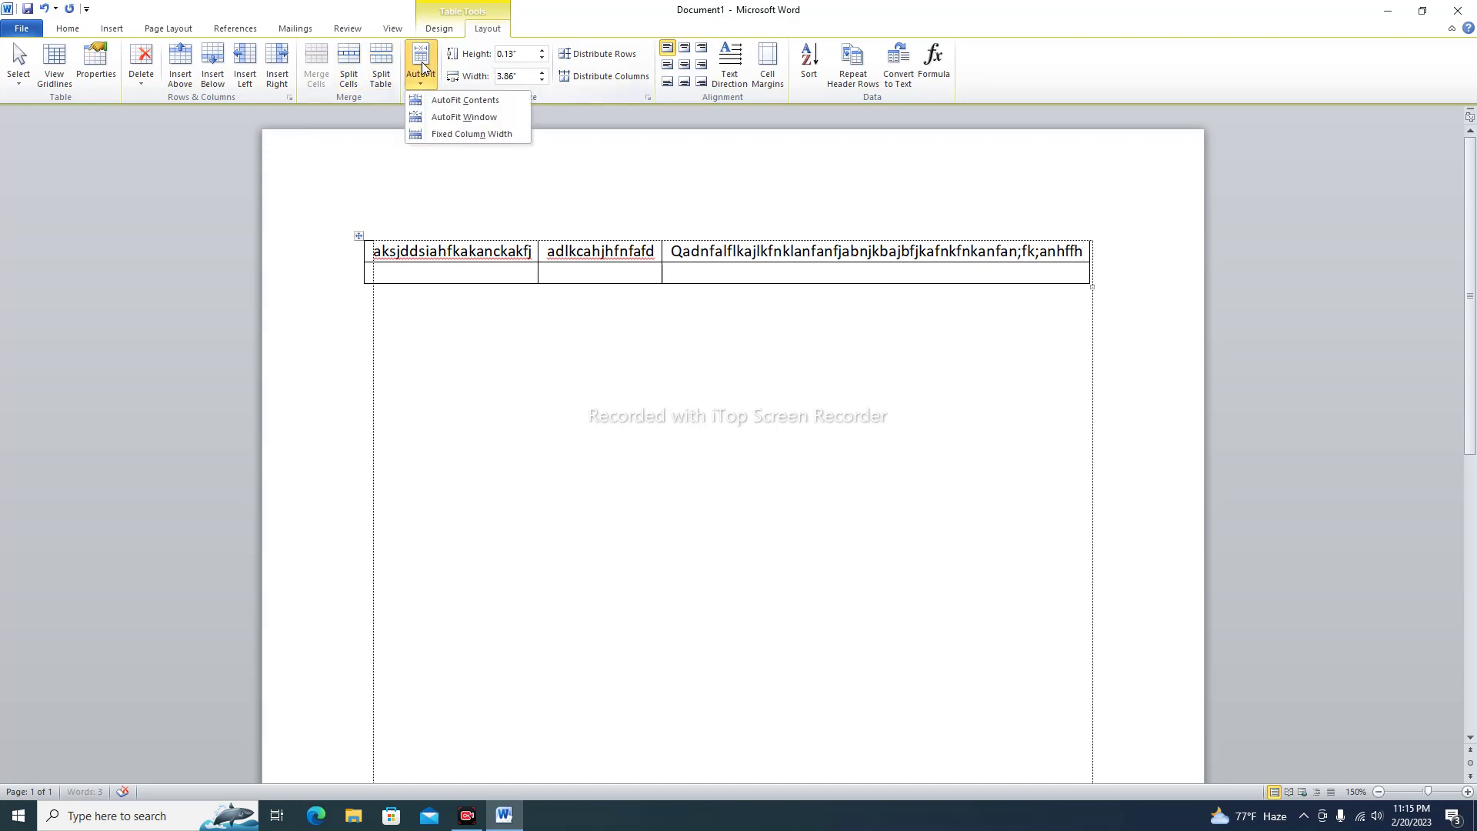
Try AutoFit Window and then AutoFit Contents on the table, trimming the third cell's text
click(454, 120)
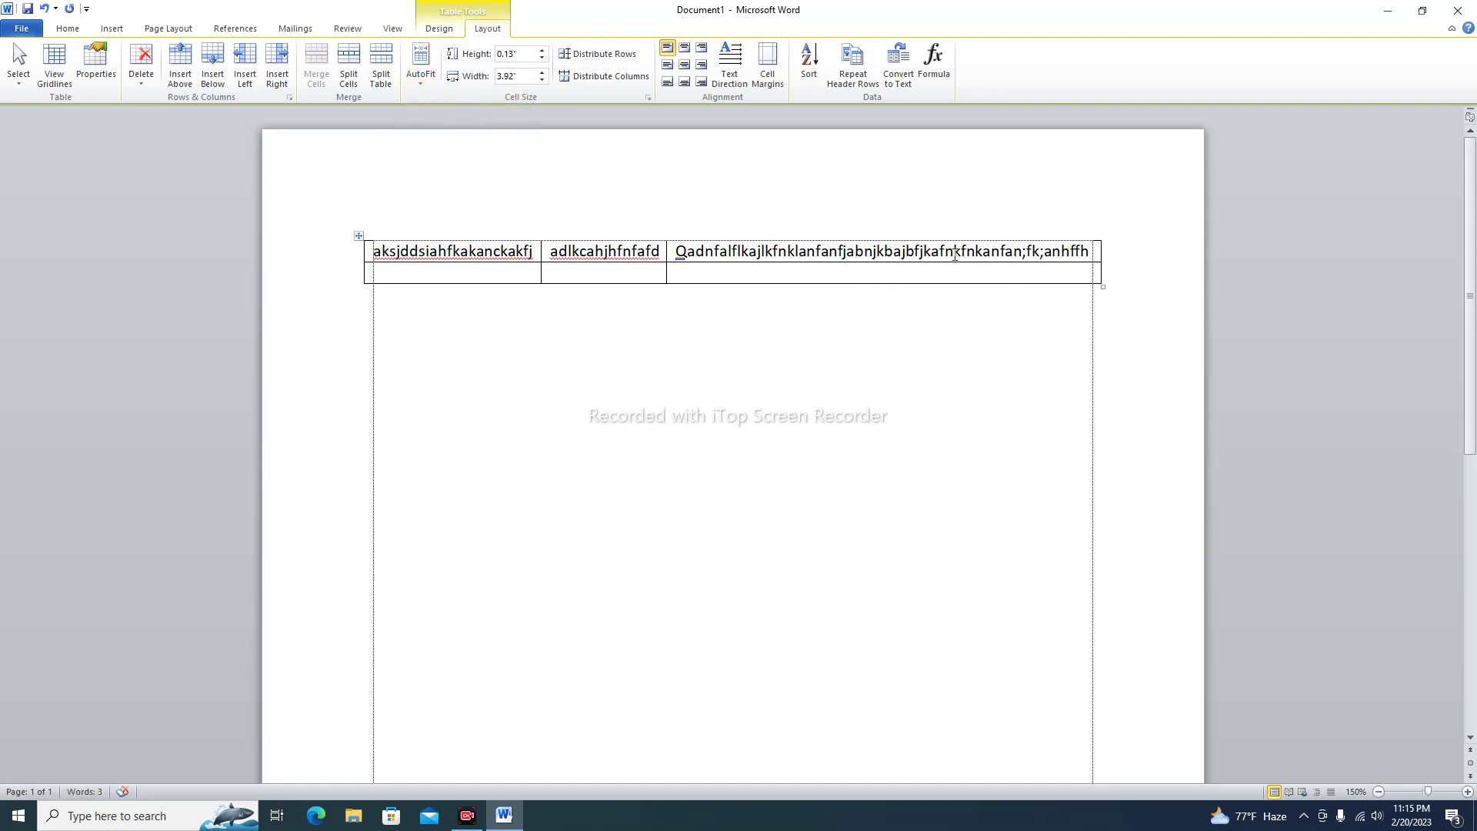
key(BackSpace)
key(BackSpace)
key(BackSpace)
key(BackSpace)
key(BackSpace)
key(BackSpace)
key(BackSpace)
key(BackSpace)
key(BackSpace)
key(BackSpace)
key(BackSpace)
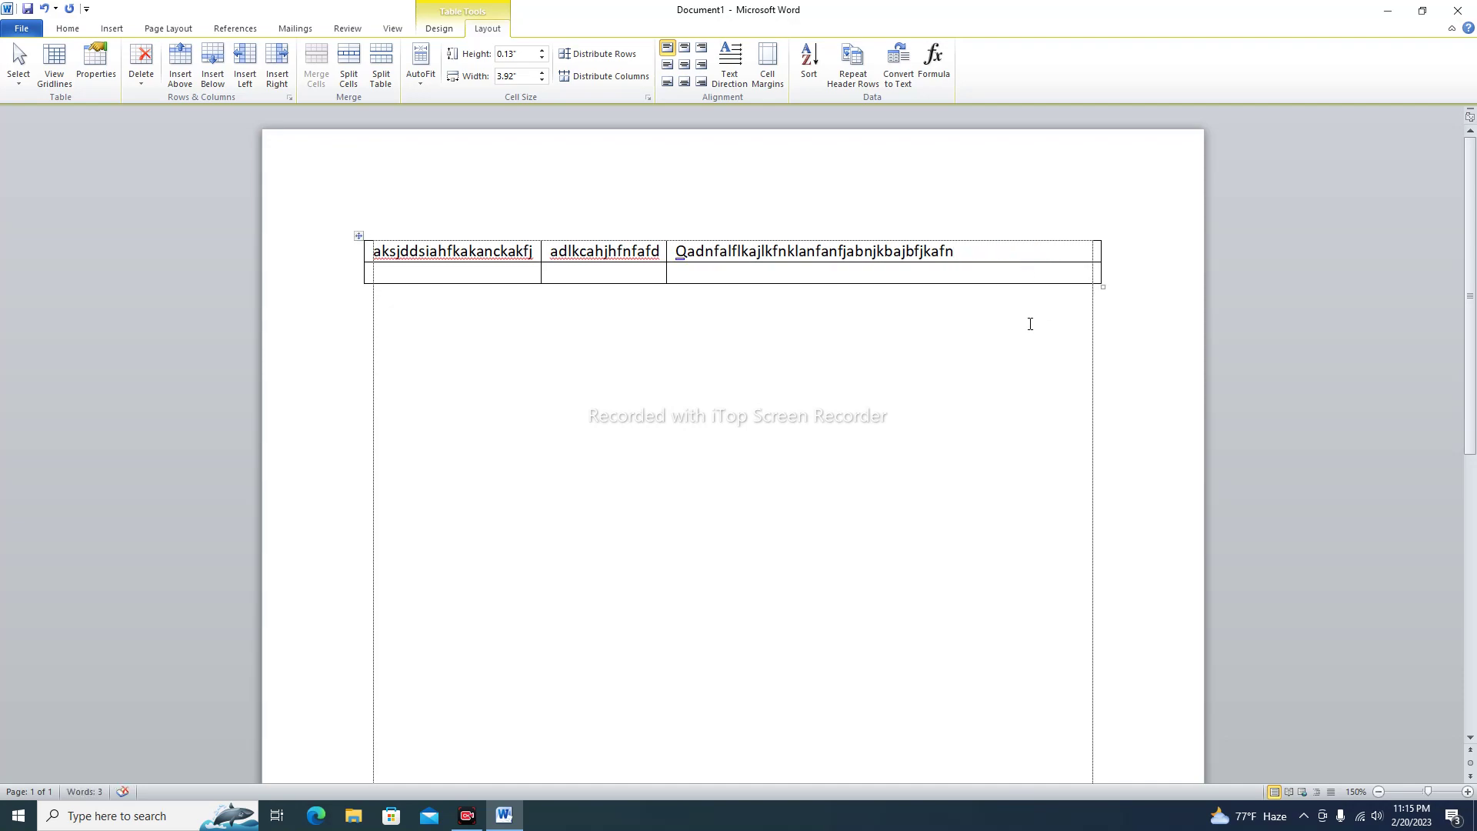
drag(1023, 273, 369, 250)
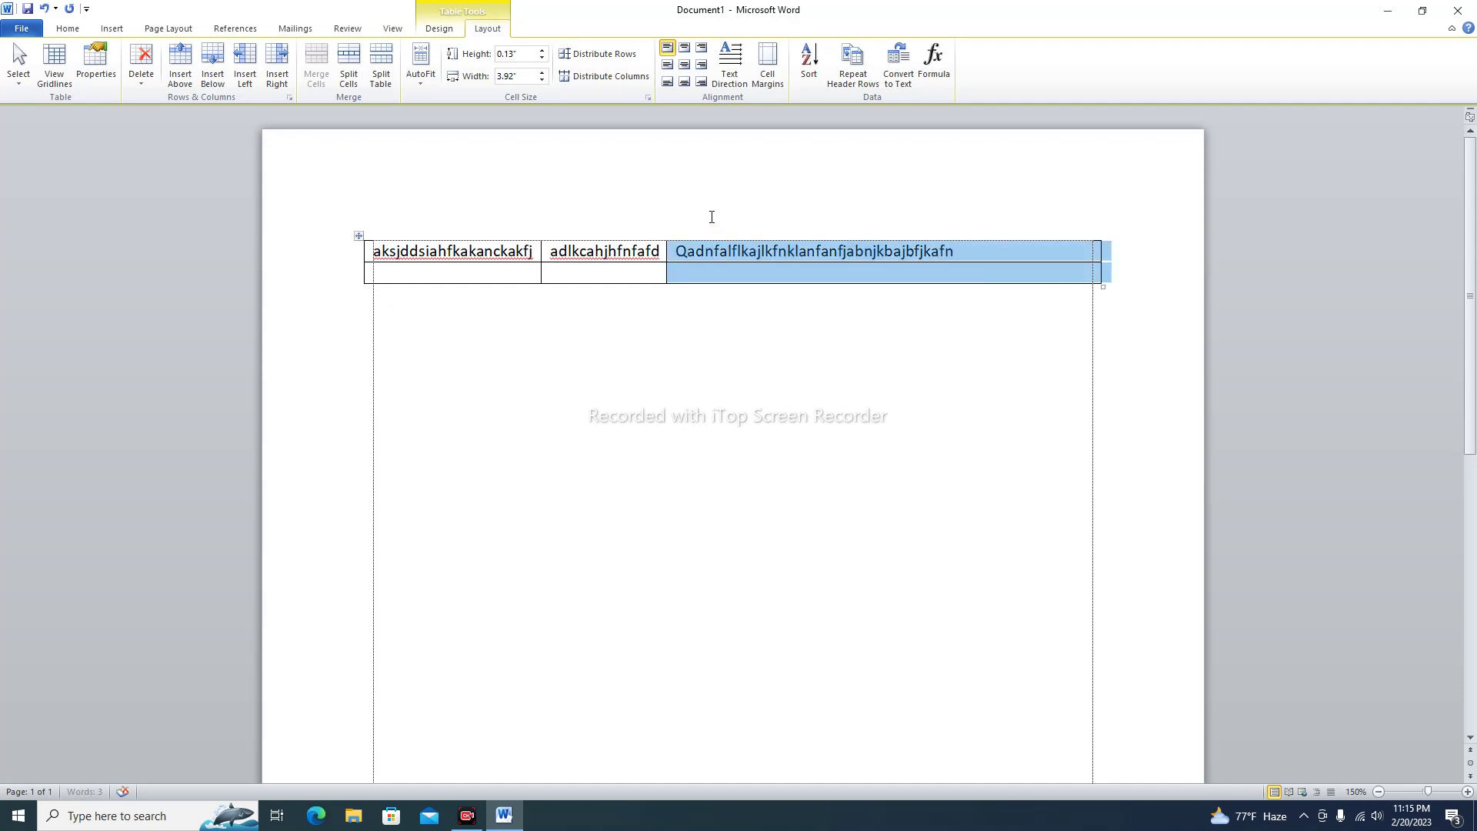
click(414, 75)
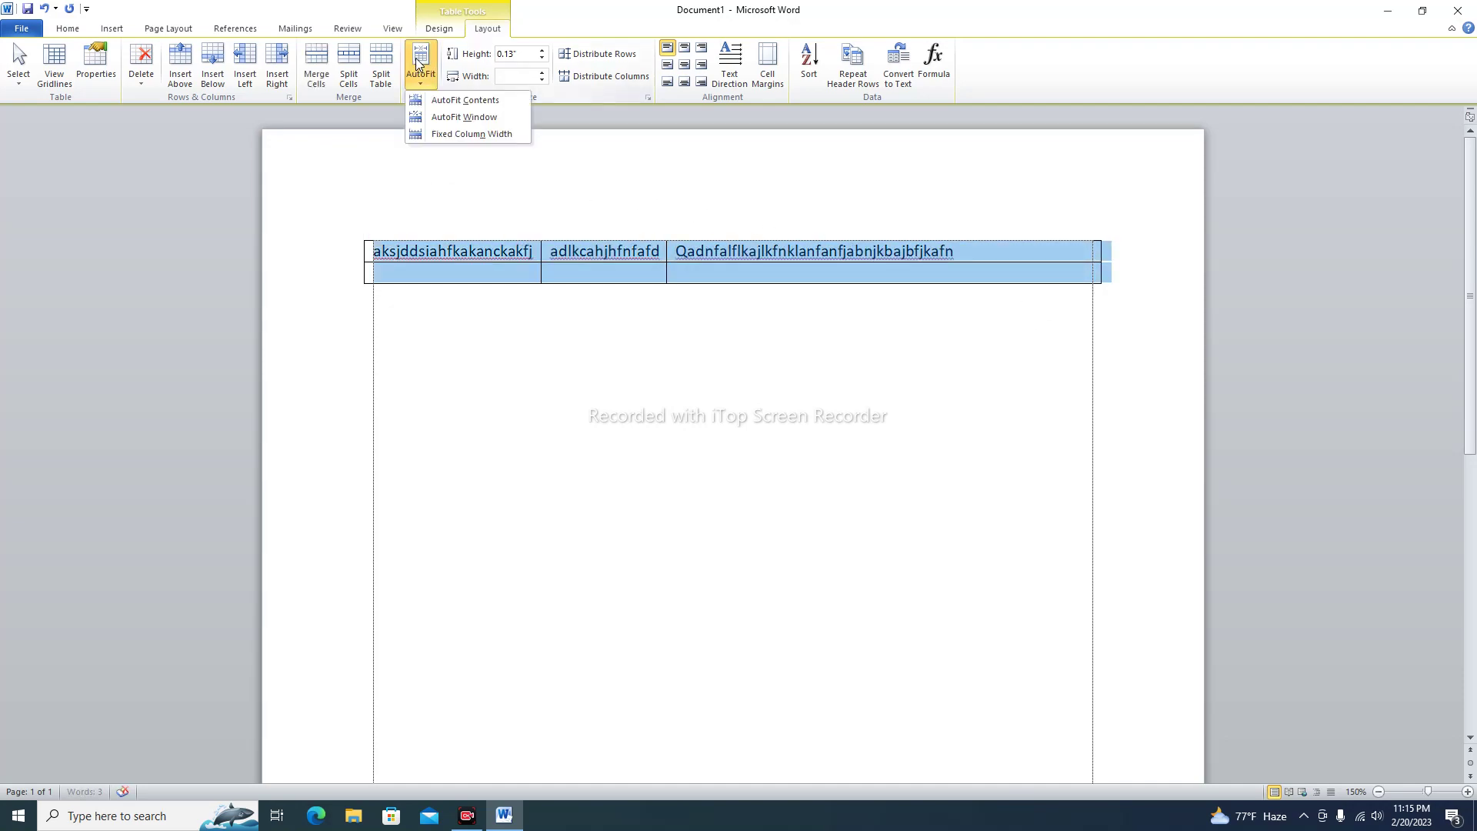
click(483, 119)
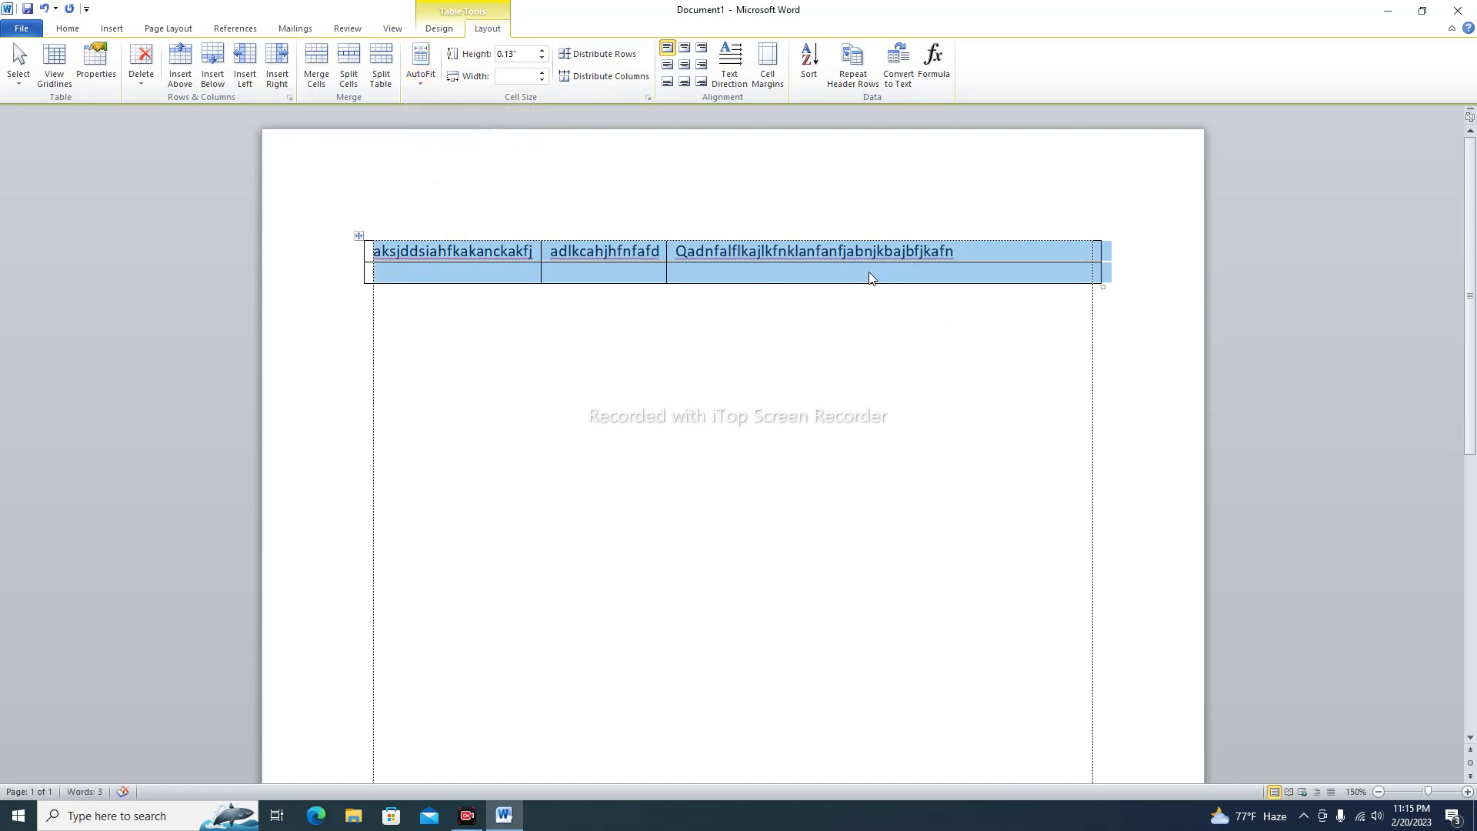
click(420, 74)
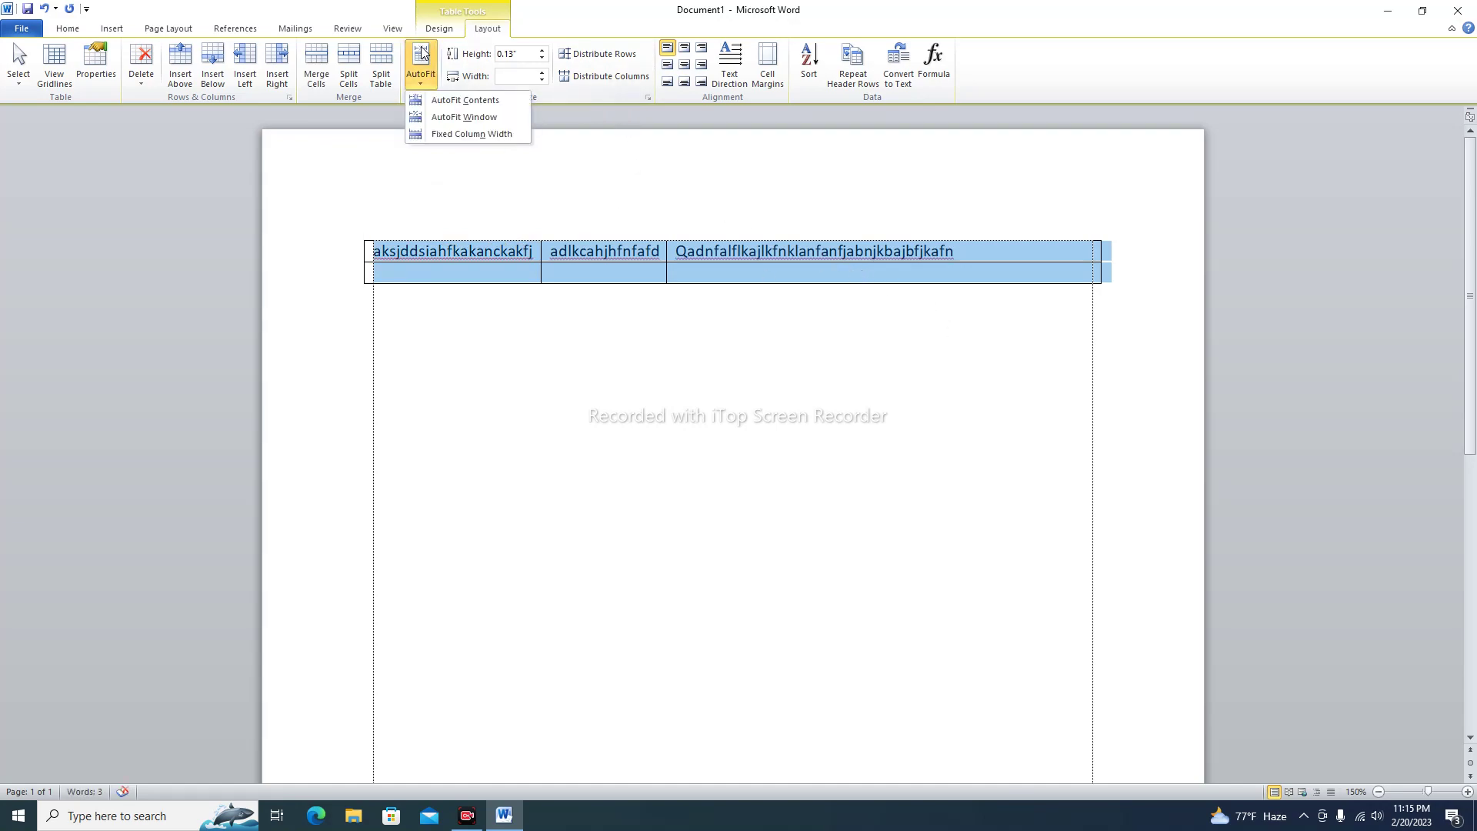
click(468, 100)
click(847, 320)
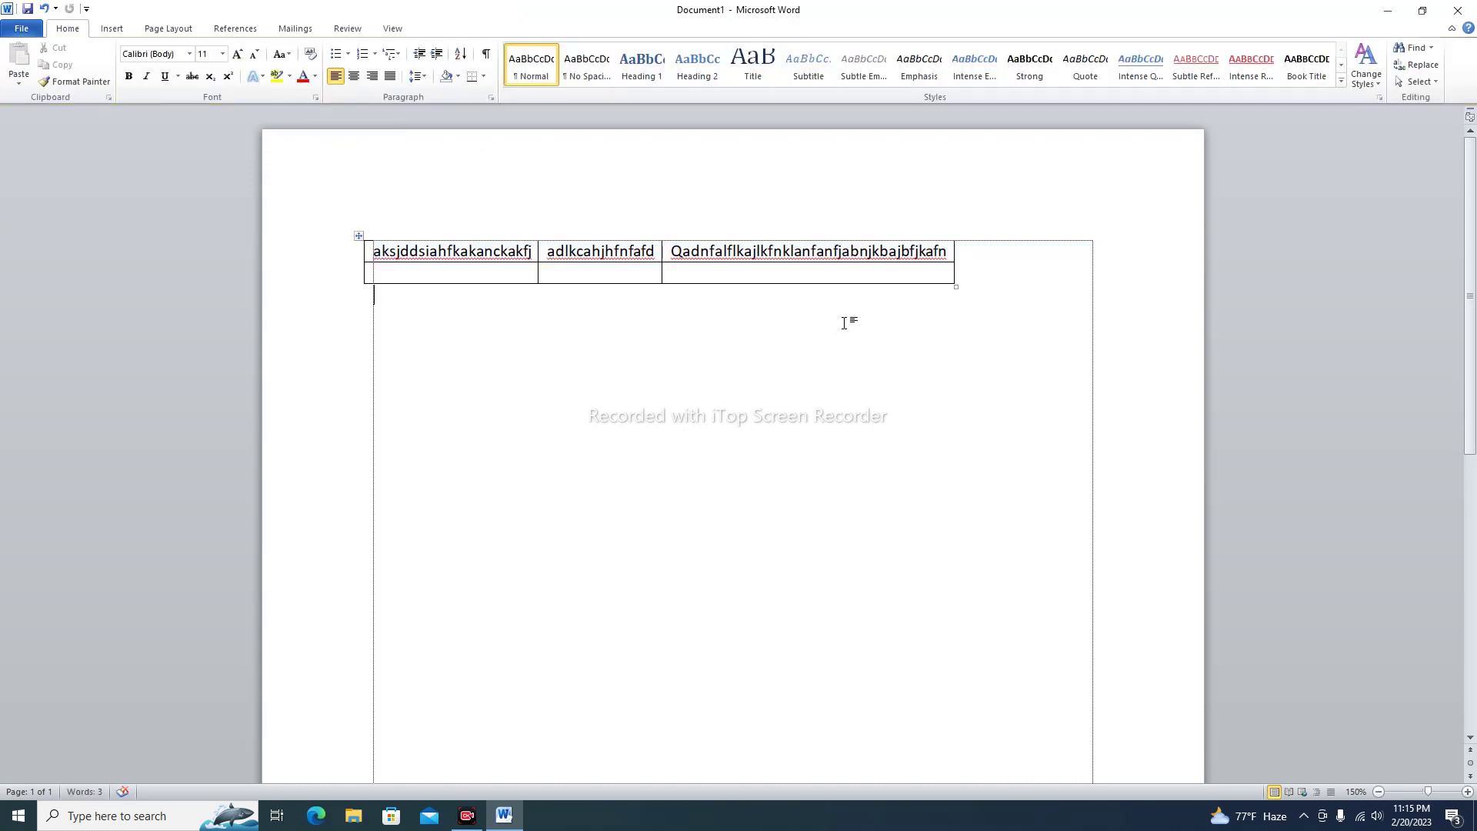
Append extra 'k' letters to row 1, column 3, then AutoFit the table to the window
click(933, 270)
click(950, 254)
text(kkkk)
key(BackSpace)
key(BackSpace)
key(BackSpace)
drag(992, 307, 359, 237)
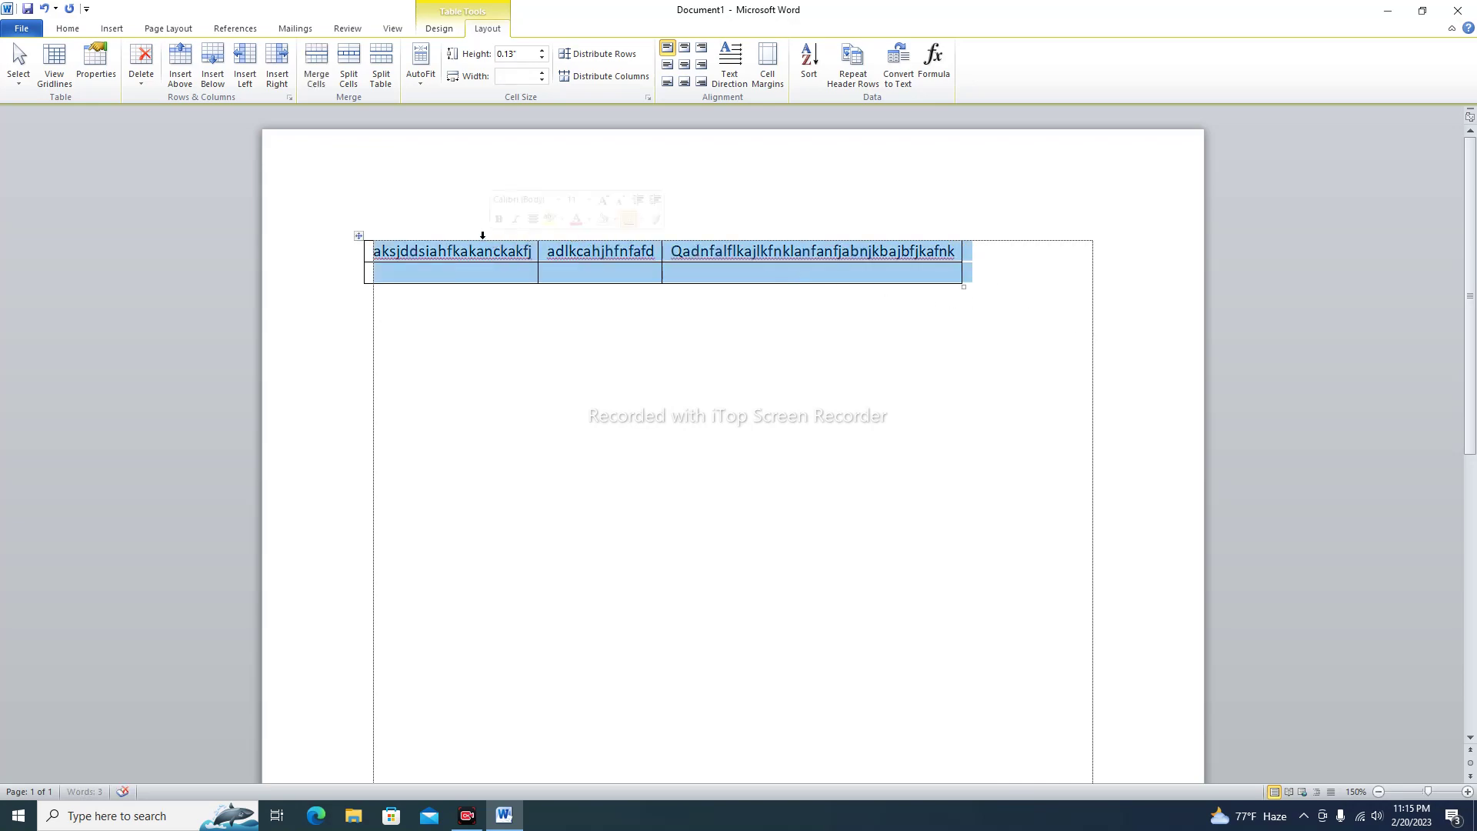
click(421, 68)
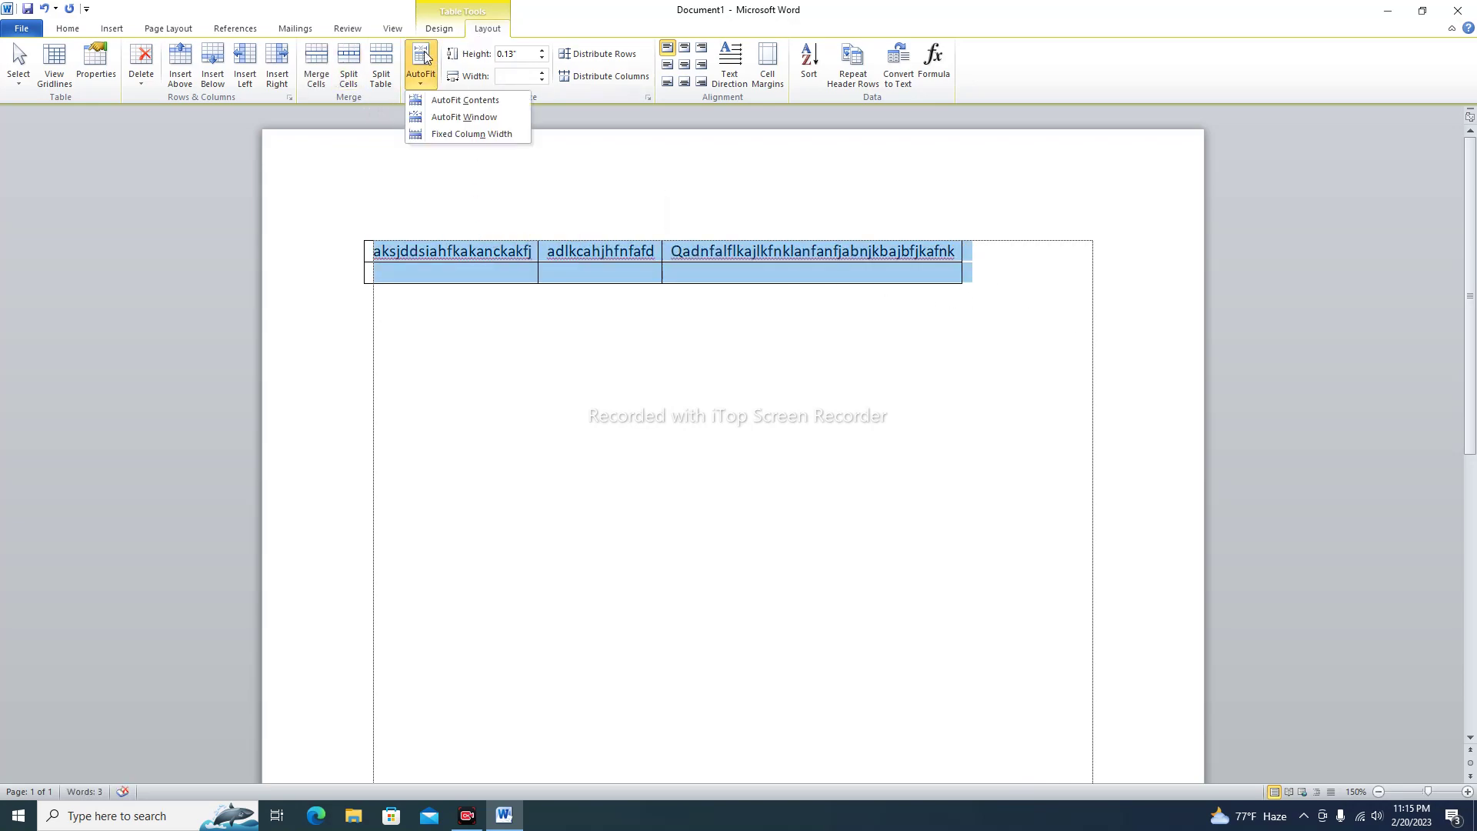
click(455, 118)
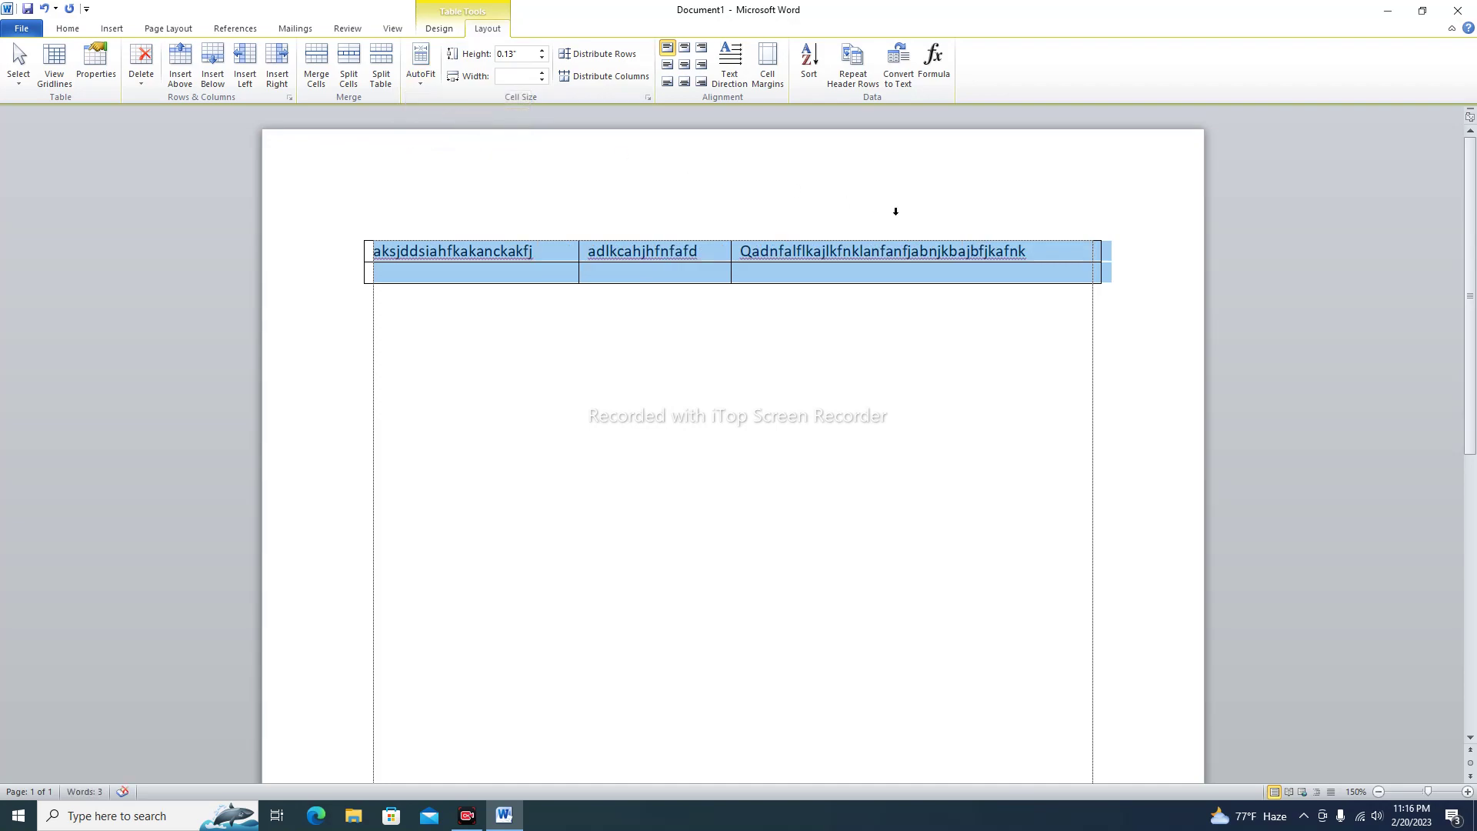
Add 'jlklllkk' to the cell text, trim it, and set the table to Fixed Column Width
click(1068, 253)
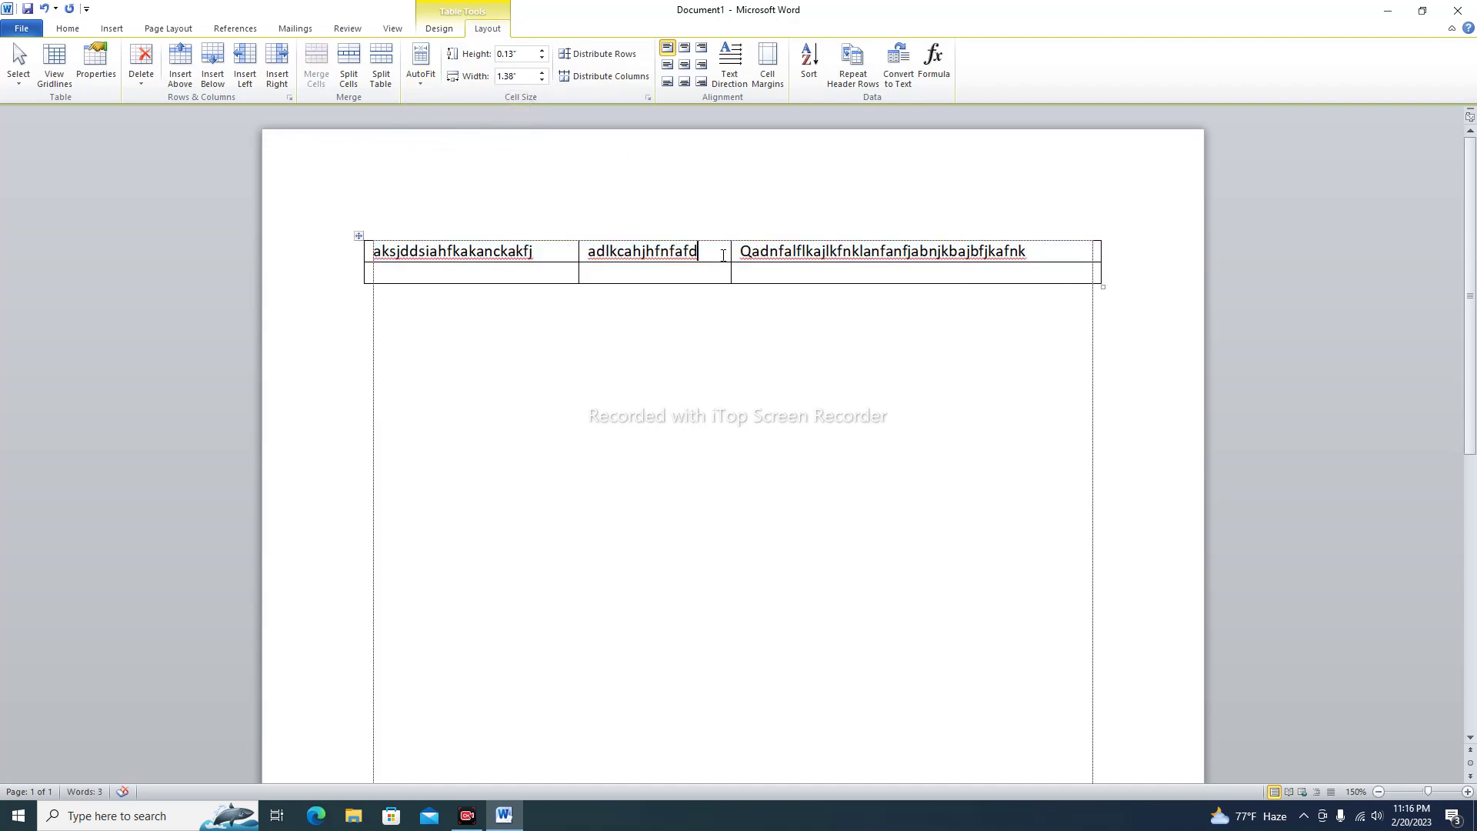
text(j)
text(lklllkk)
key(BackSpace)
key(BackSpace)
key(BackSpace)
drag(877, 300, 475, 239)
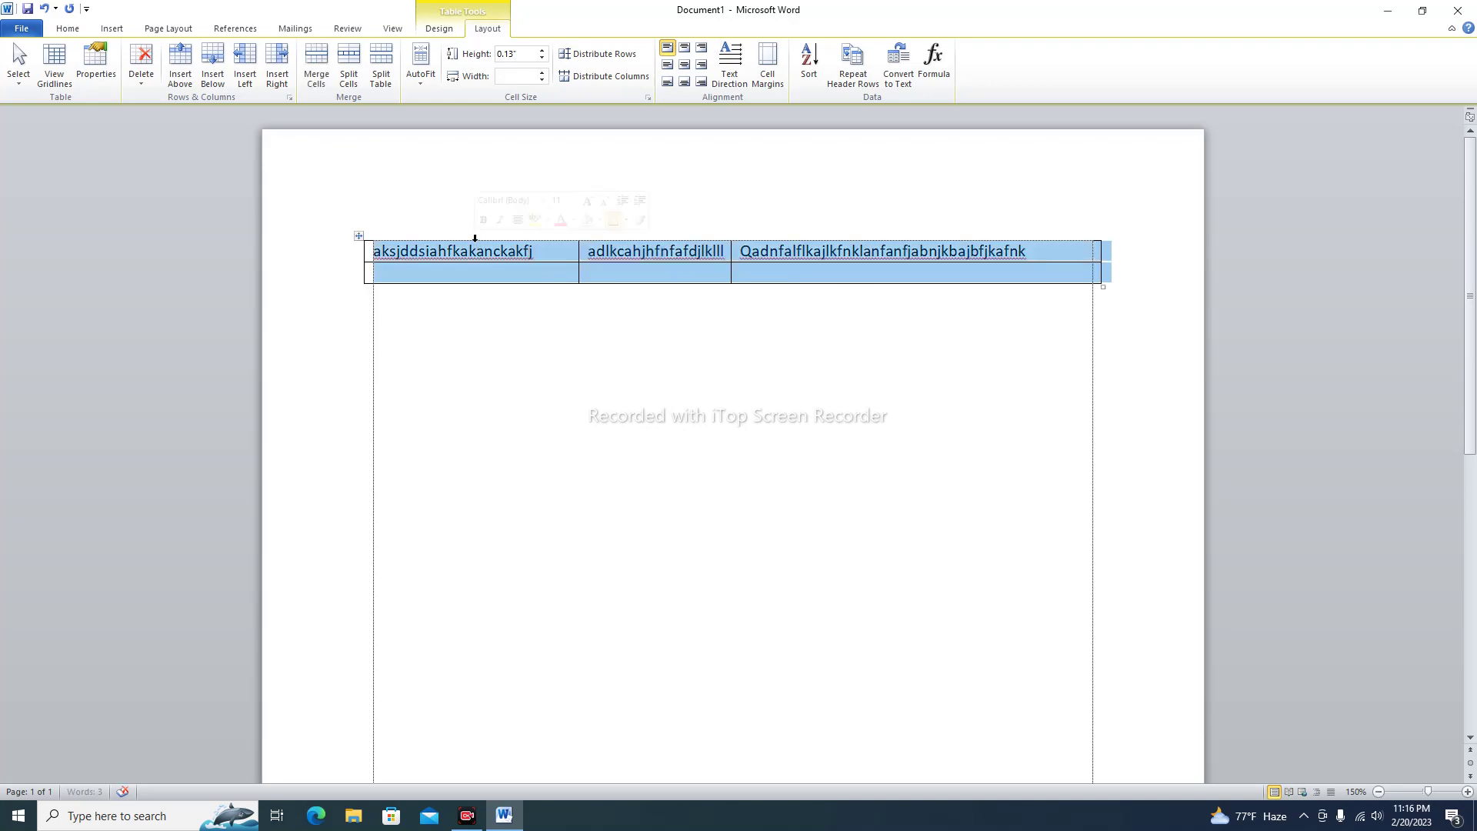
click(421, 68)
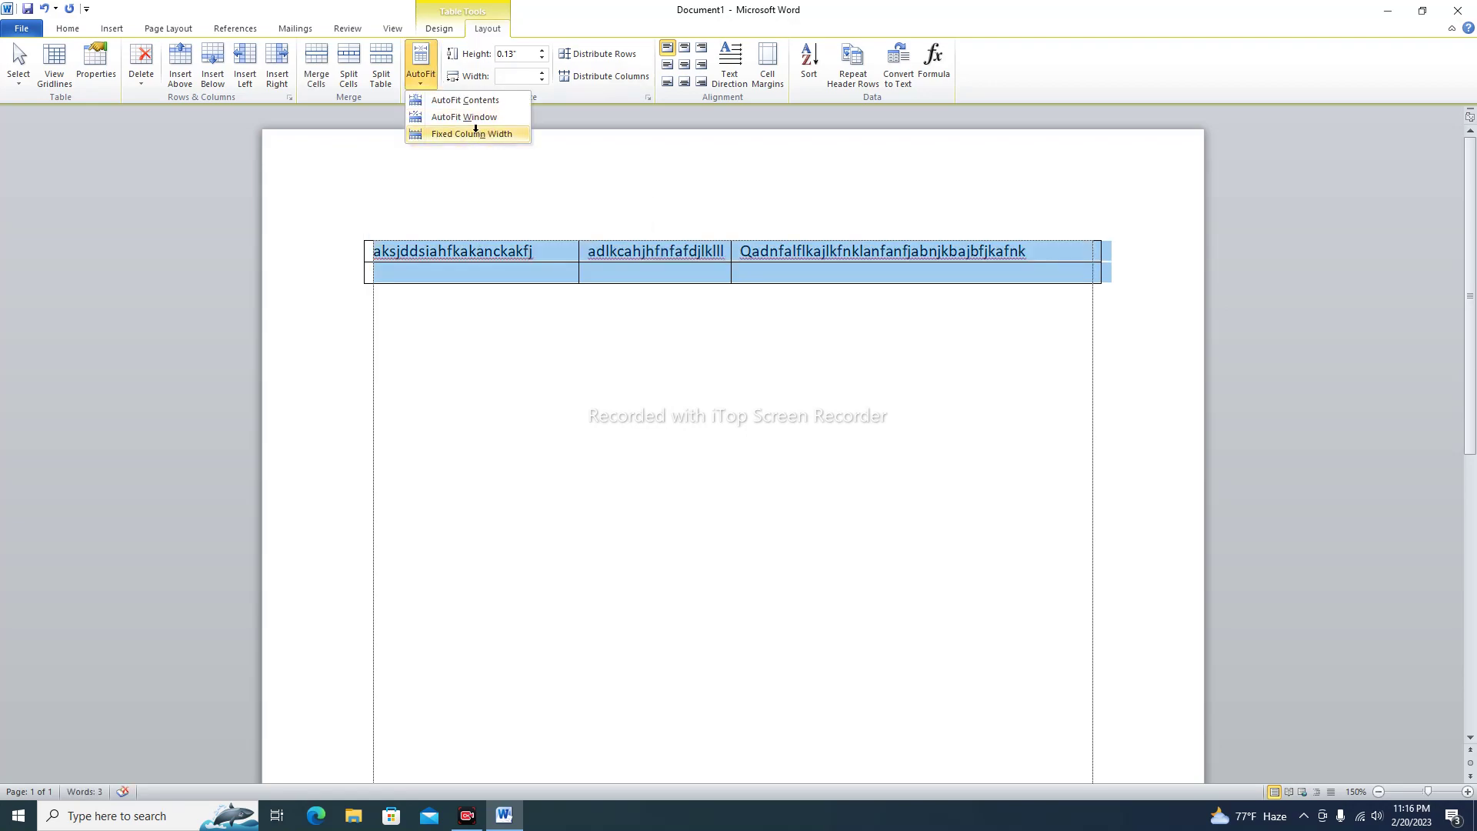
click(476, 133)
Type a long run of k's in the second cell to see it wrap, then erase it
click(726, 250)
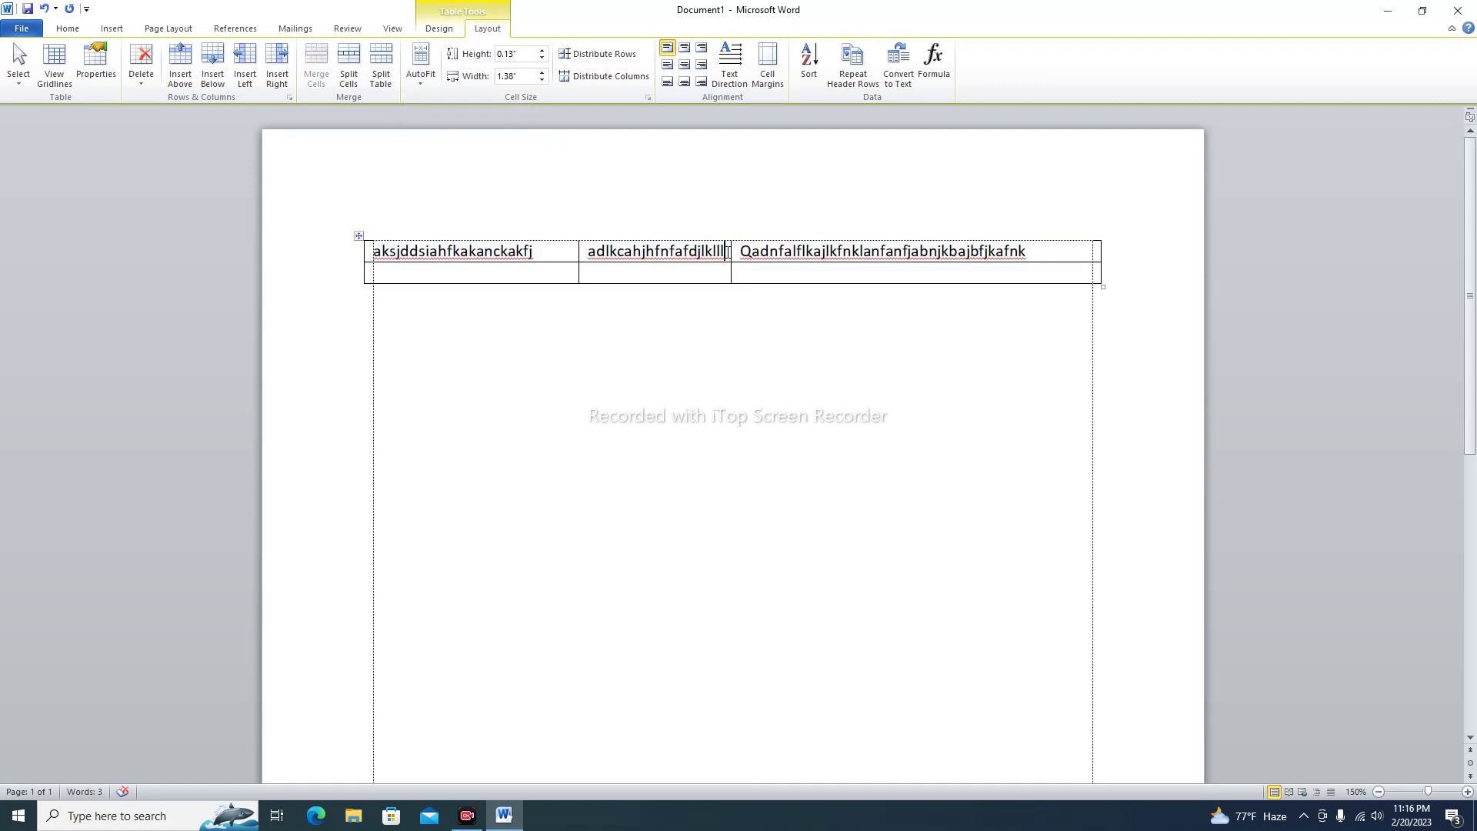
text(kk)
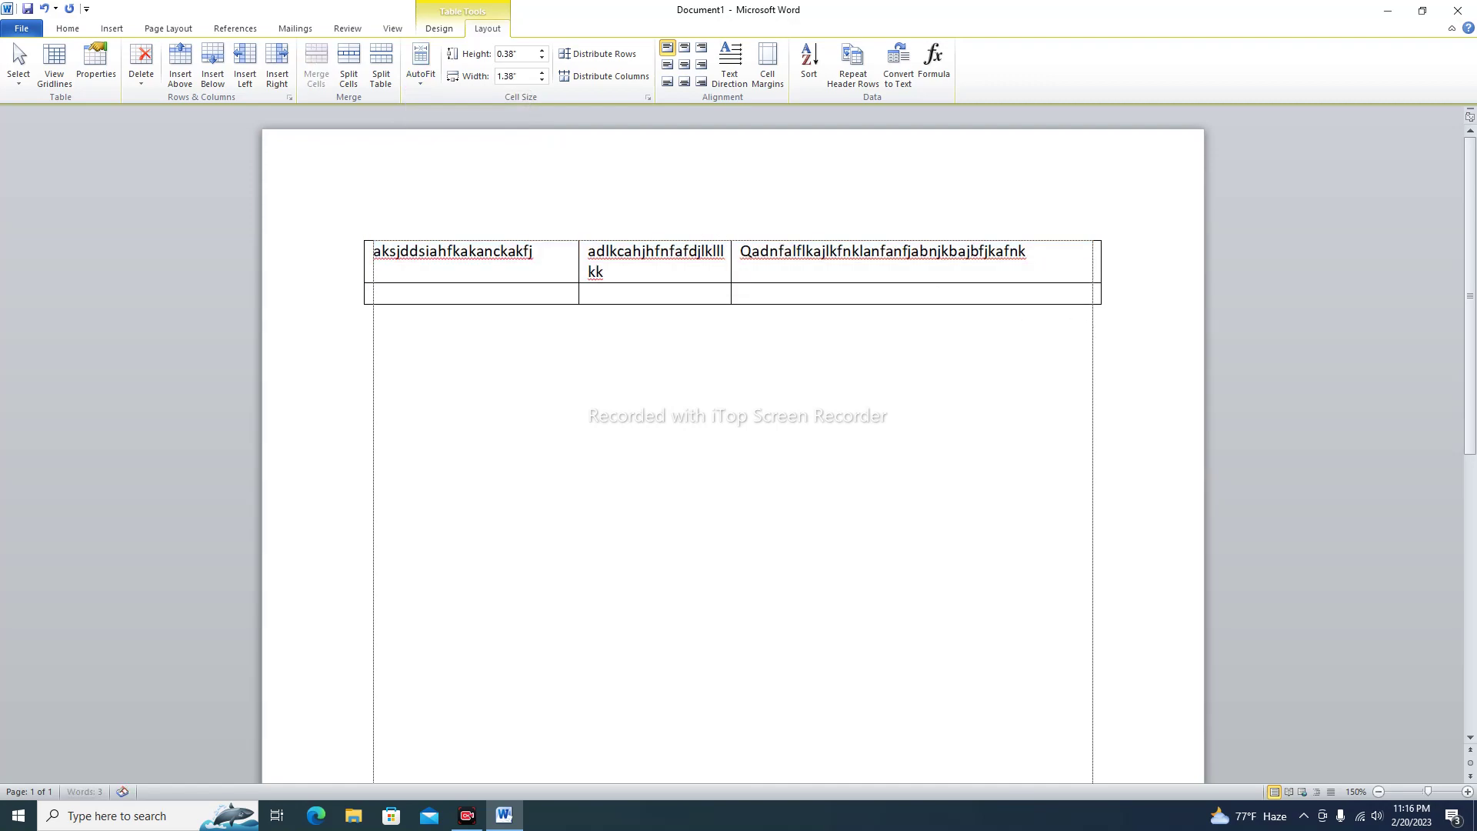
text(kkkkkkkkkkkkkk)
key(BackSpace)
key(BackSpace)
key(BackSpace)
key(BackSpace)
key(BackSpace)
key(BackSpace)
key(BackSpace)
key(BackSpace)
key(BackSpace)
key(BackSpace)
key(BackSpace)
key(BackSpace)
key(BackSpace)
key(BackSpace)
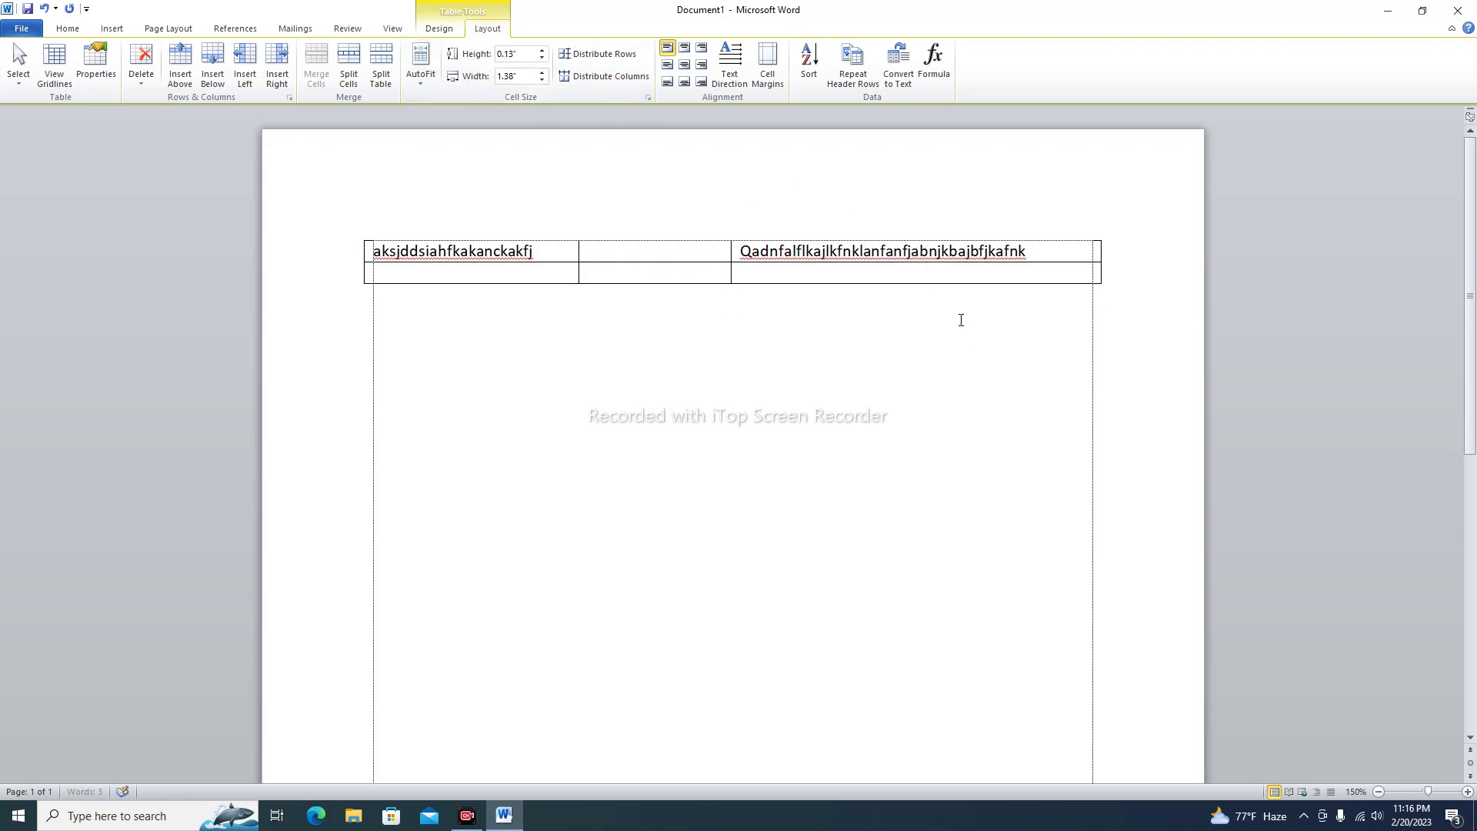
drag(959, 320, 488, 218)
key(BackSpace)
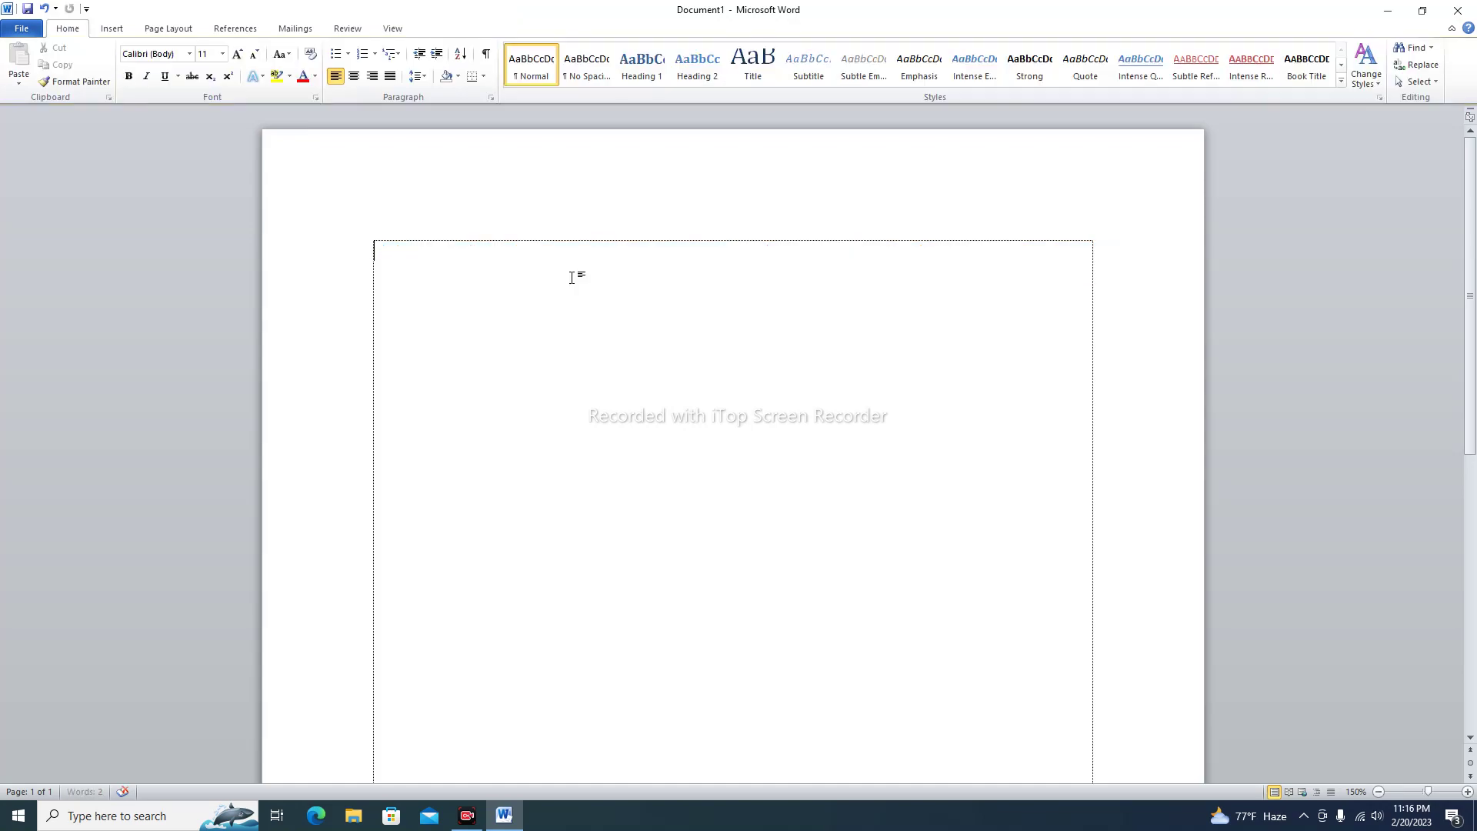
Insert a new 4 by 4 table at the top of the page
click(112, 29)
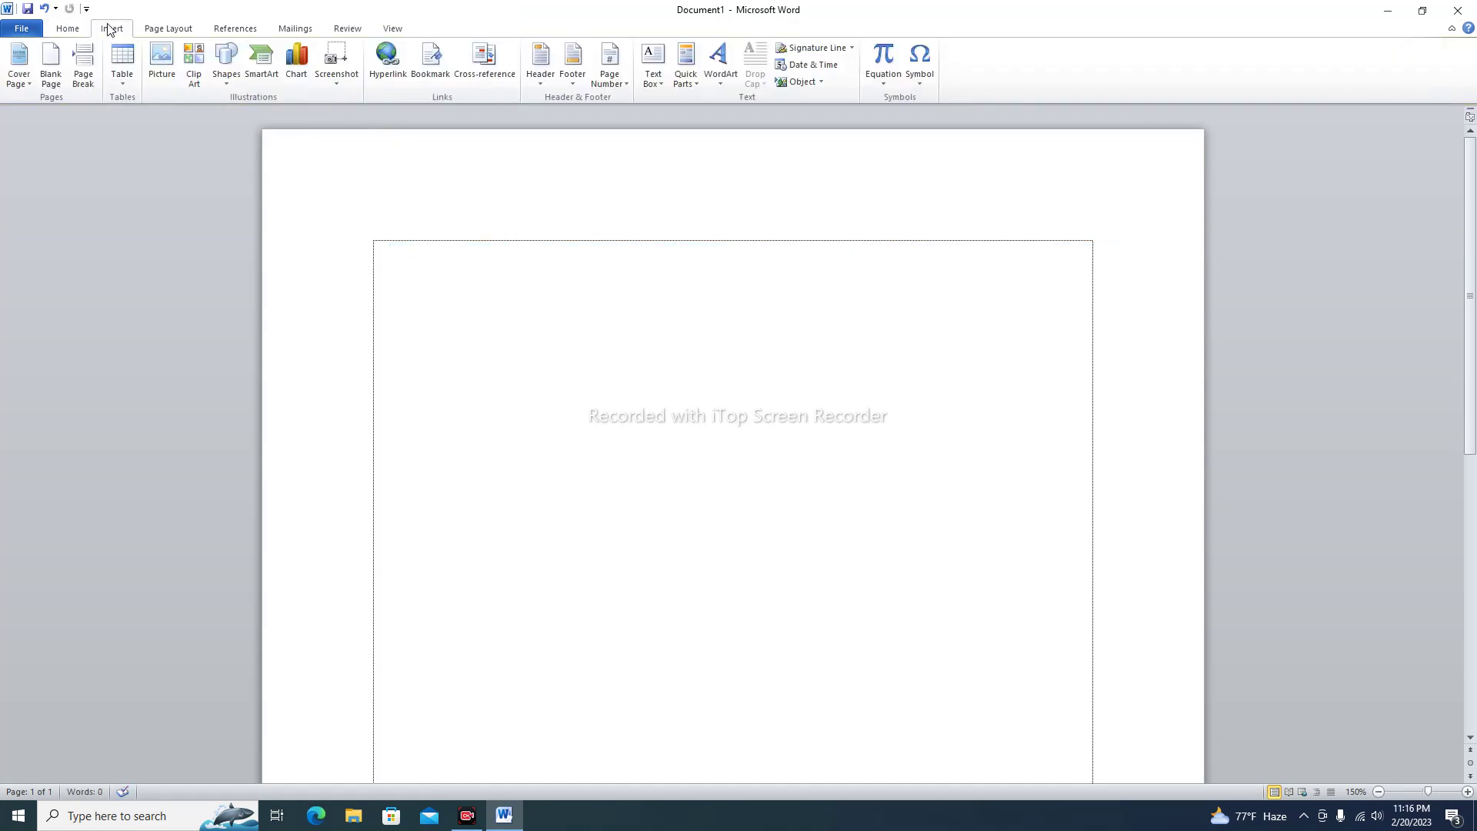
click(122, 61)
click(167, 156)
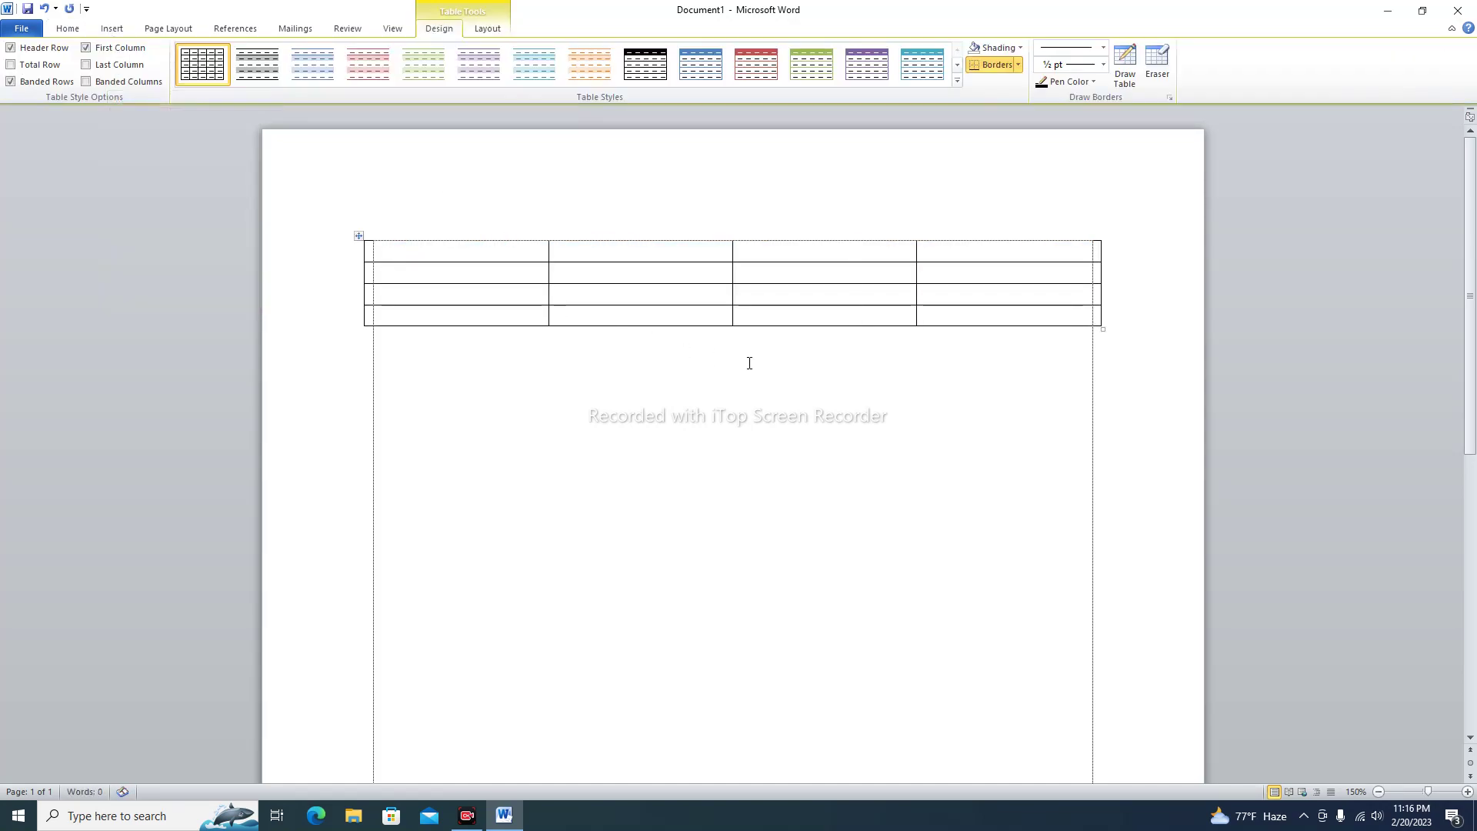
click(574, 329)
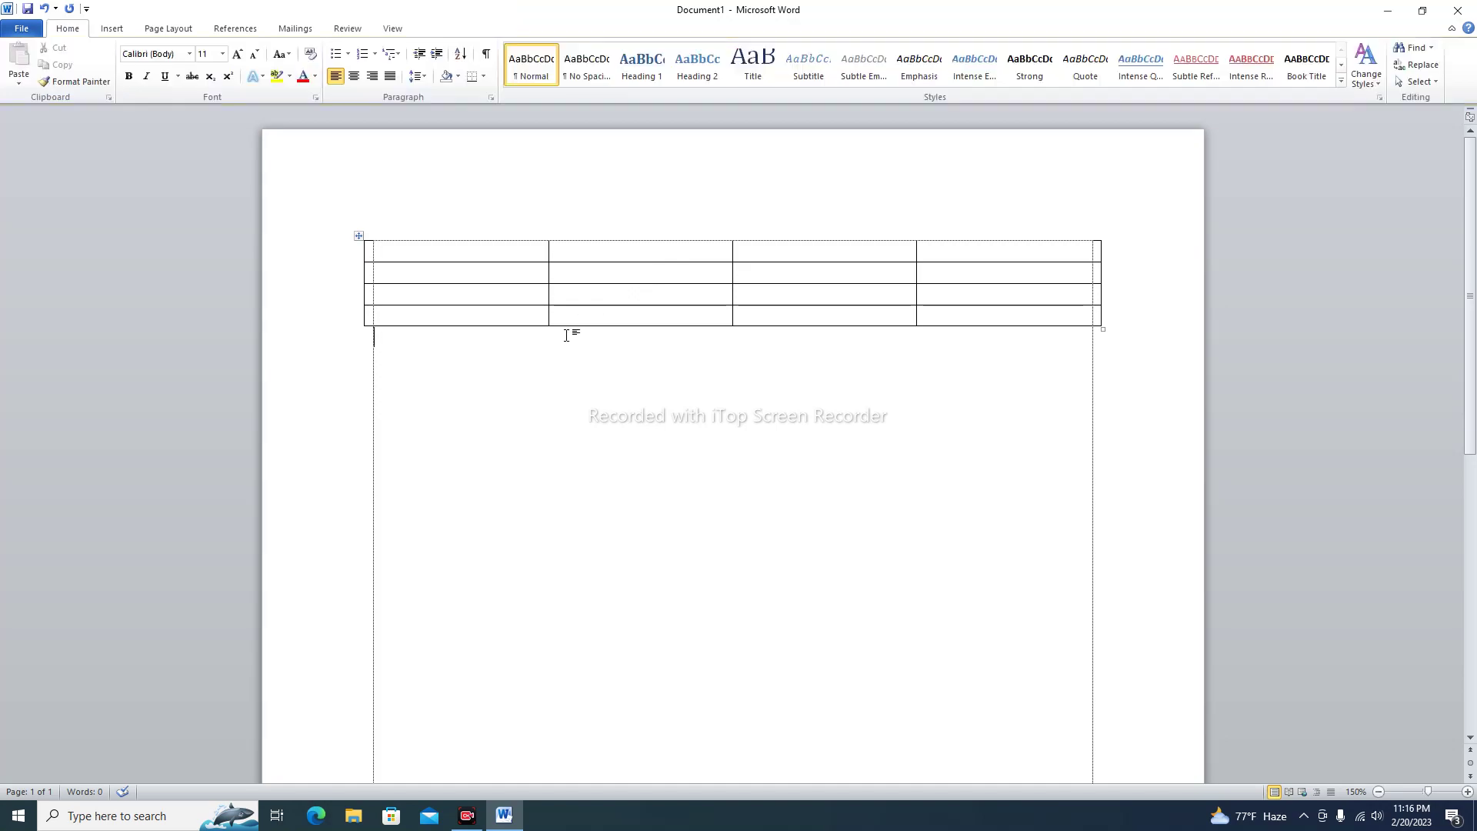
click(501, 245)
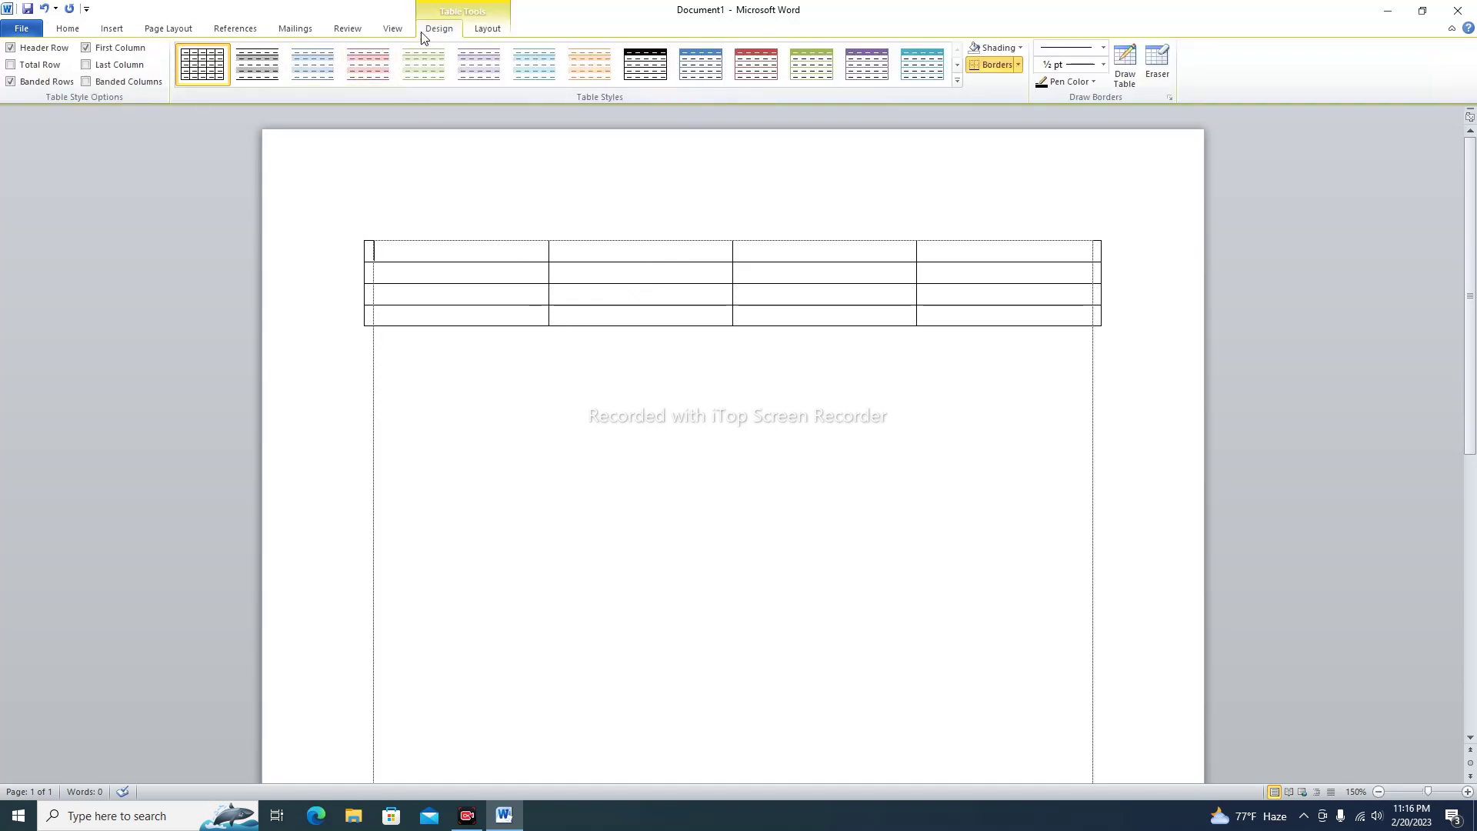
Select the entire fourth column of the new table
click(473, 31)
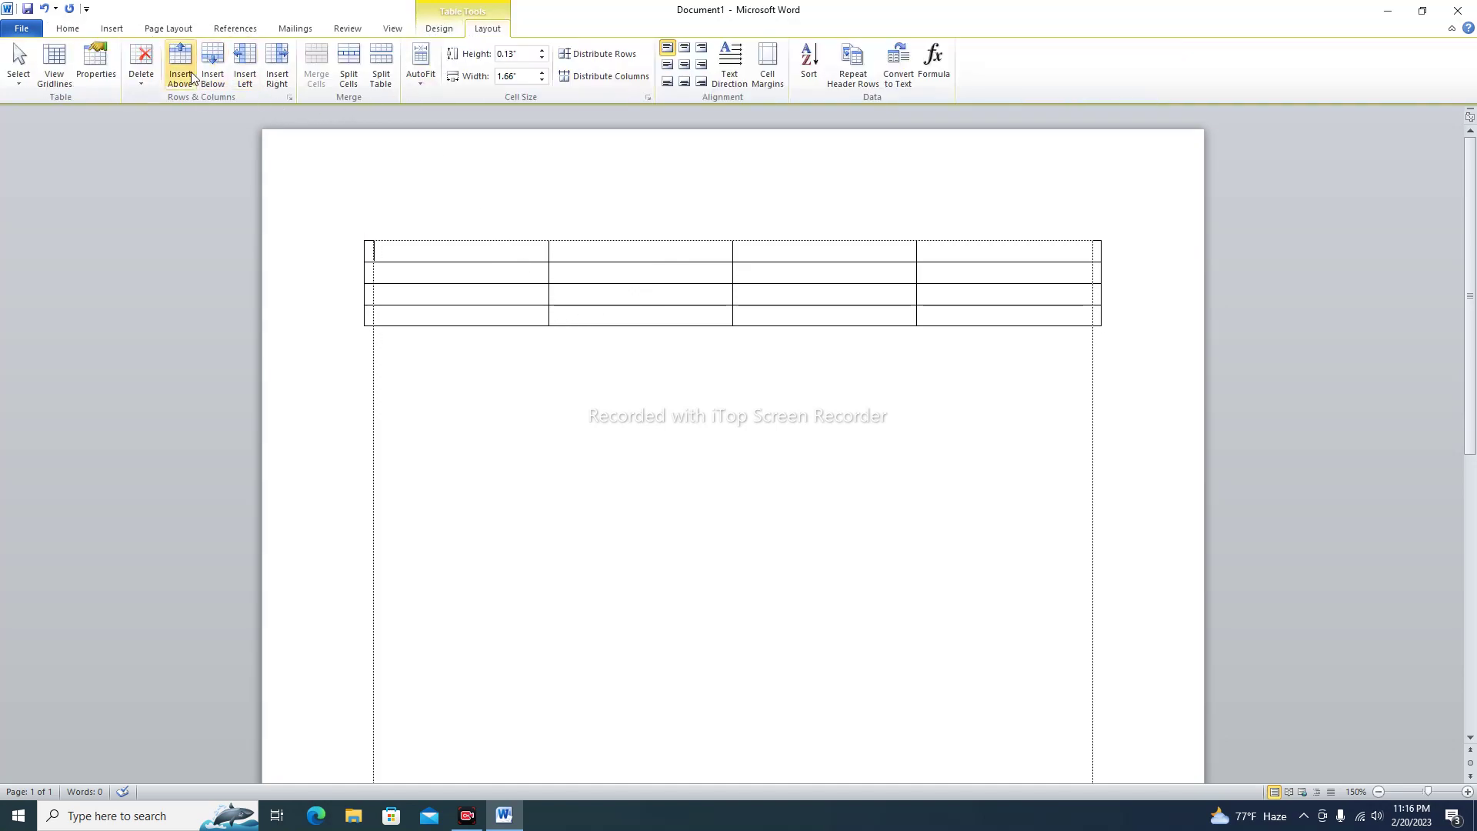
drag(886, 257, 890, 363)
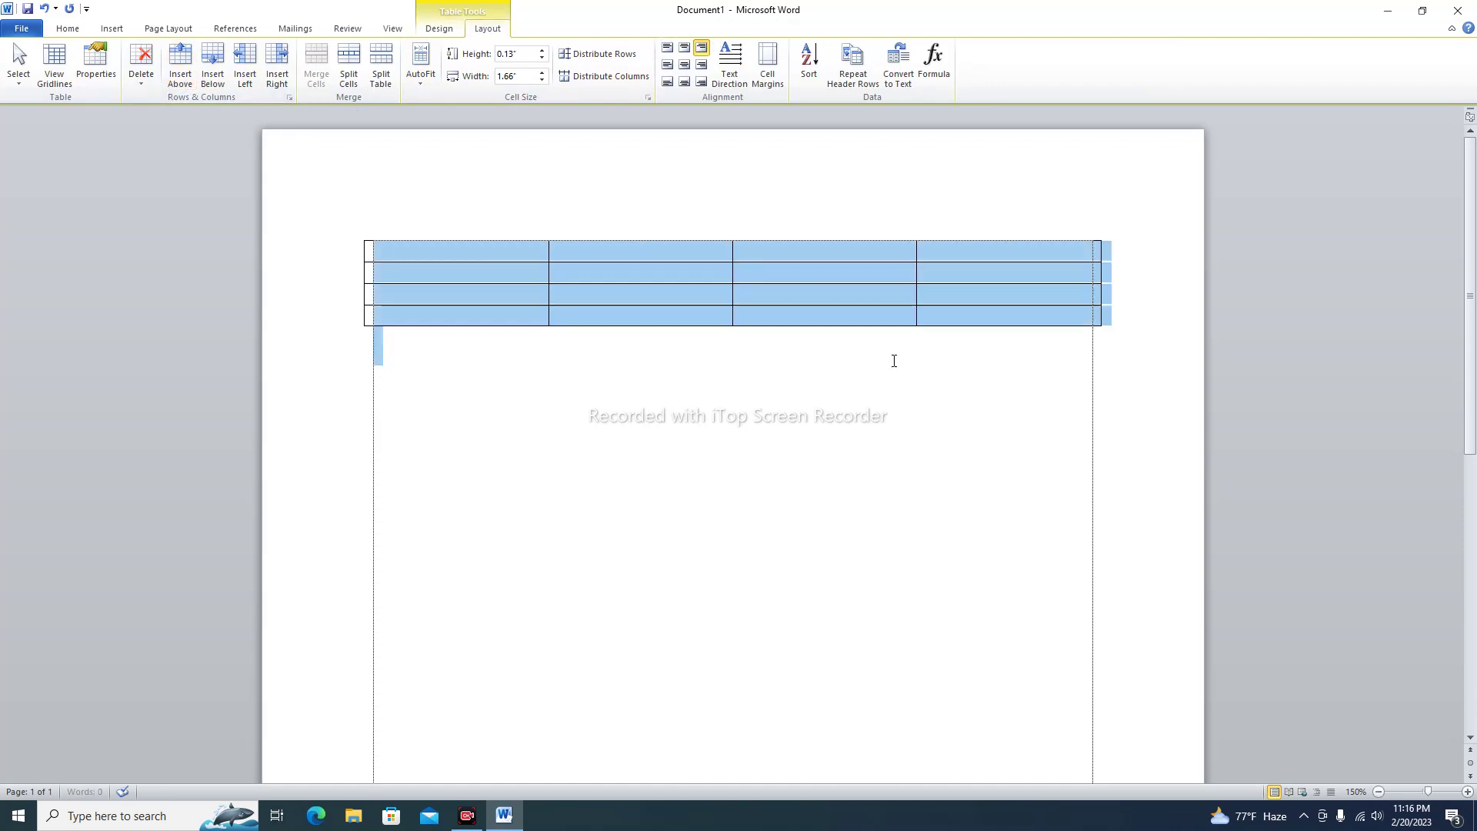
drag(990, 264, 992, 322)
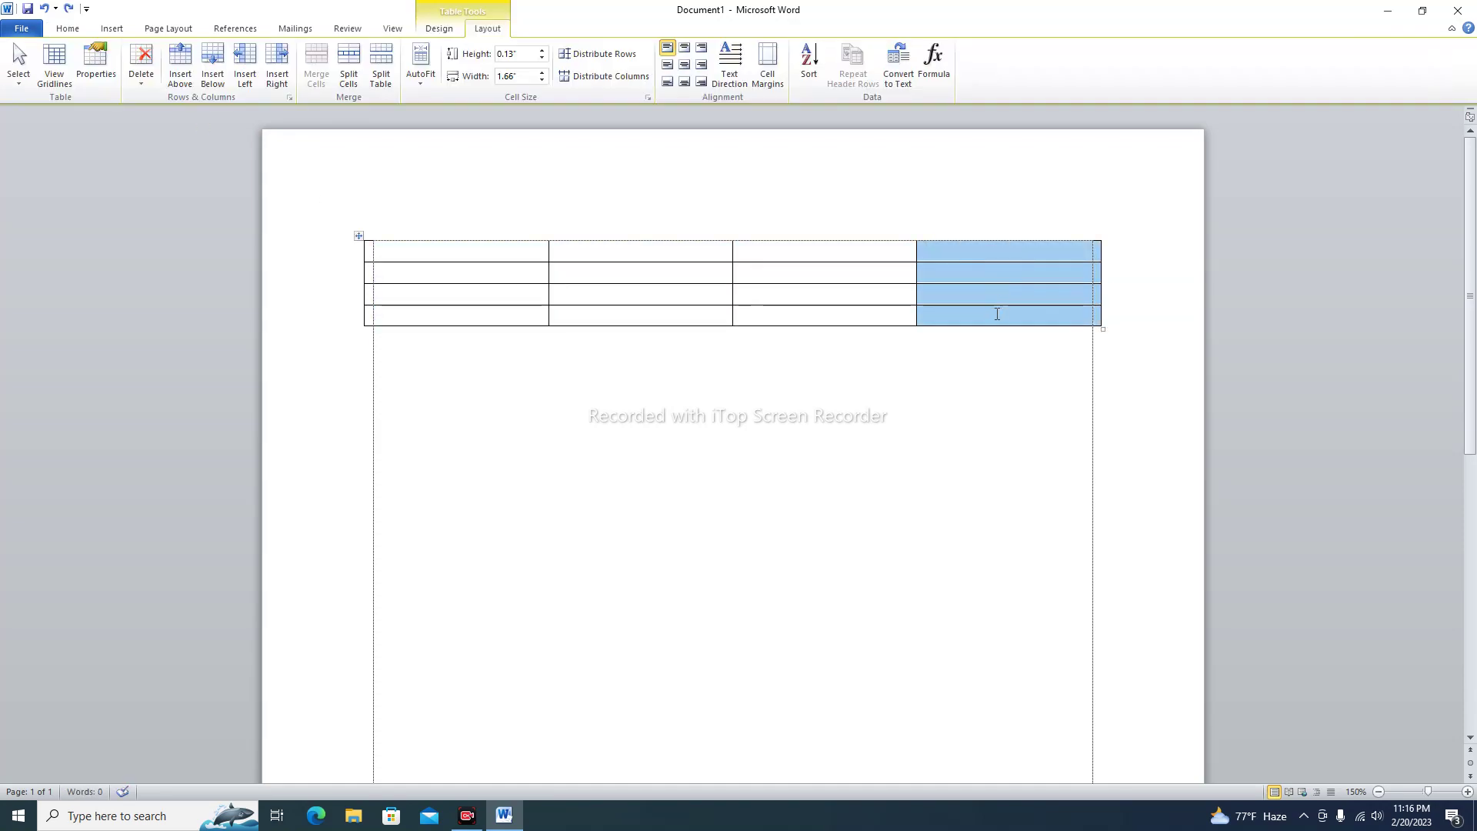
key(Left)
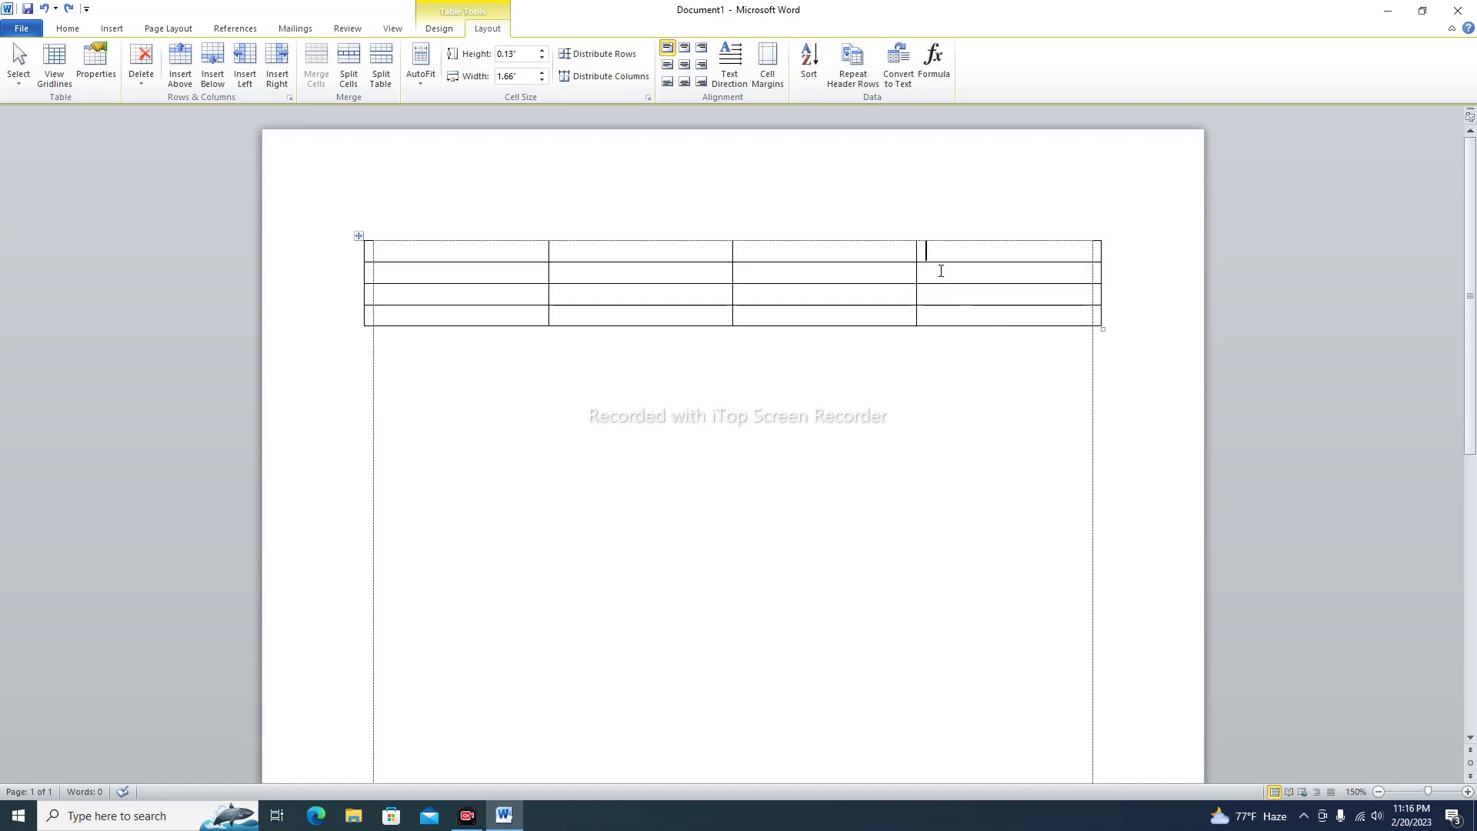
drag(941, 271, 939, 320)
Delete the fourth column with Delete Columns, undoing an accidental Delete Rows first
click(153, 76)
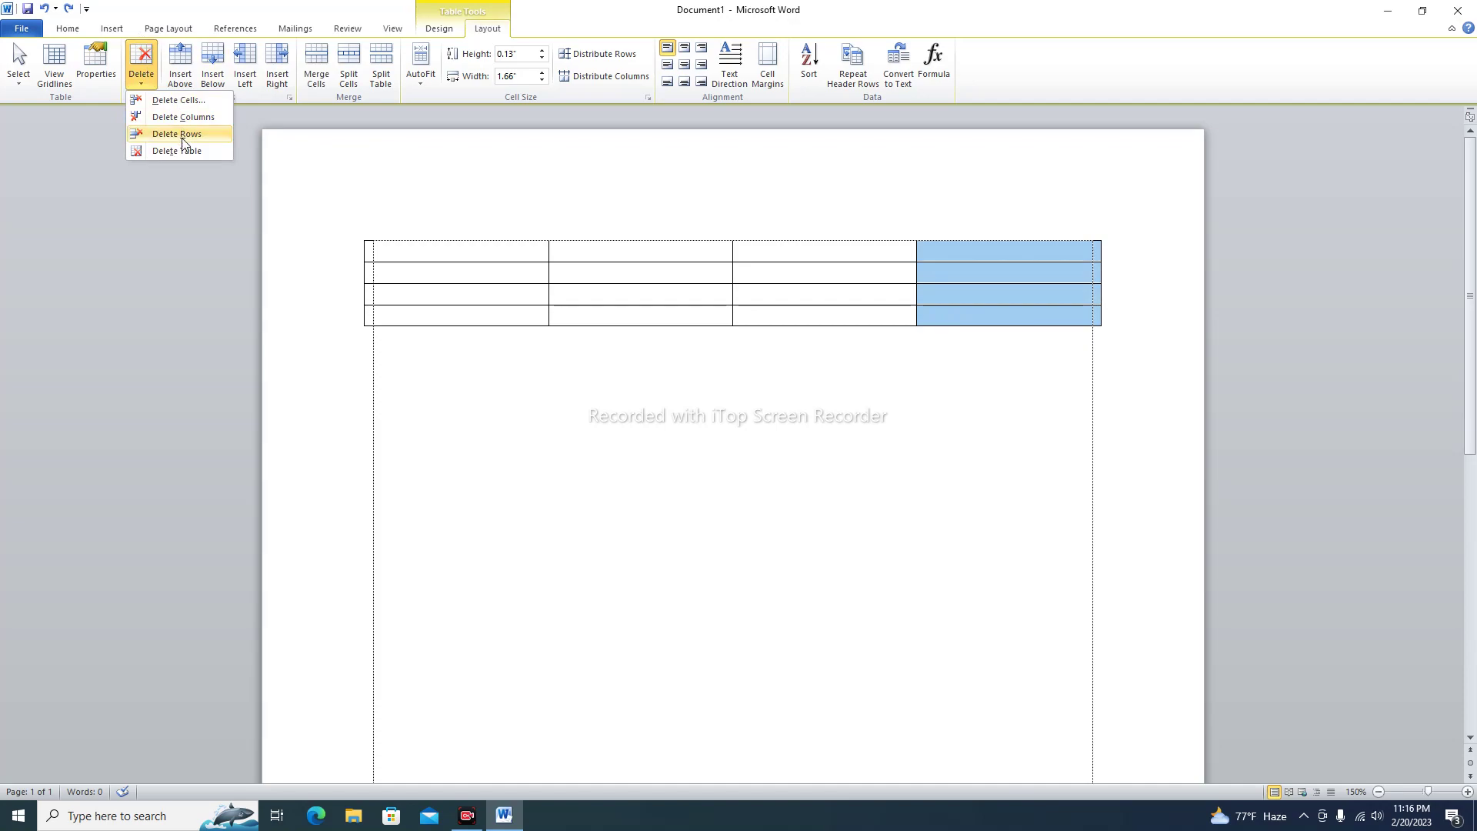
click(182, 137)
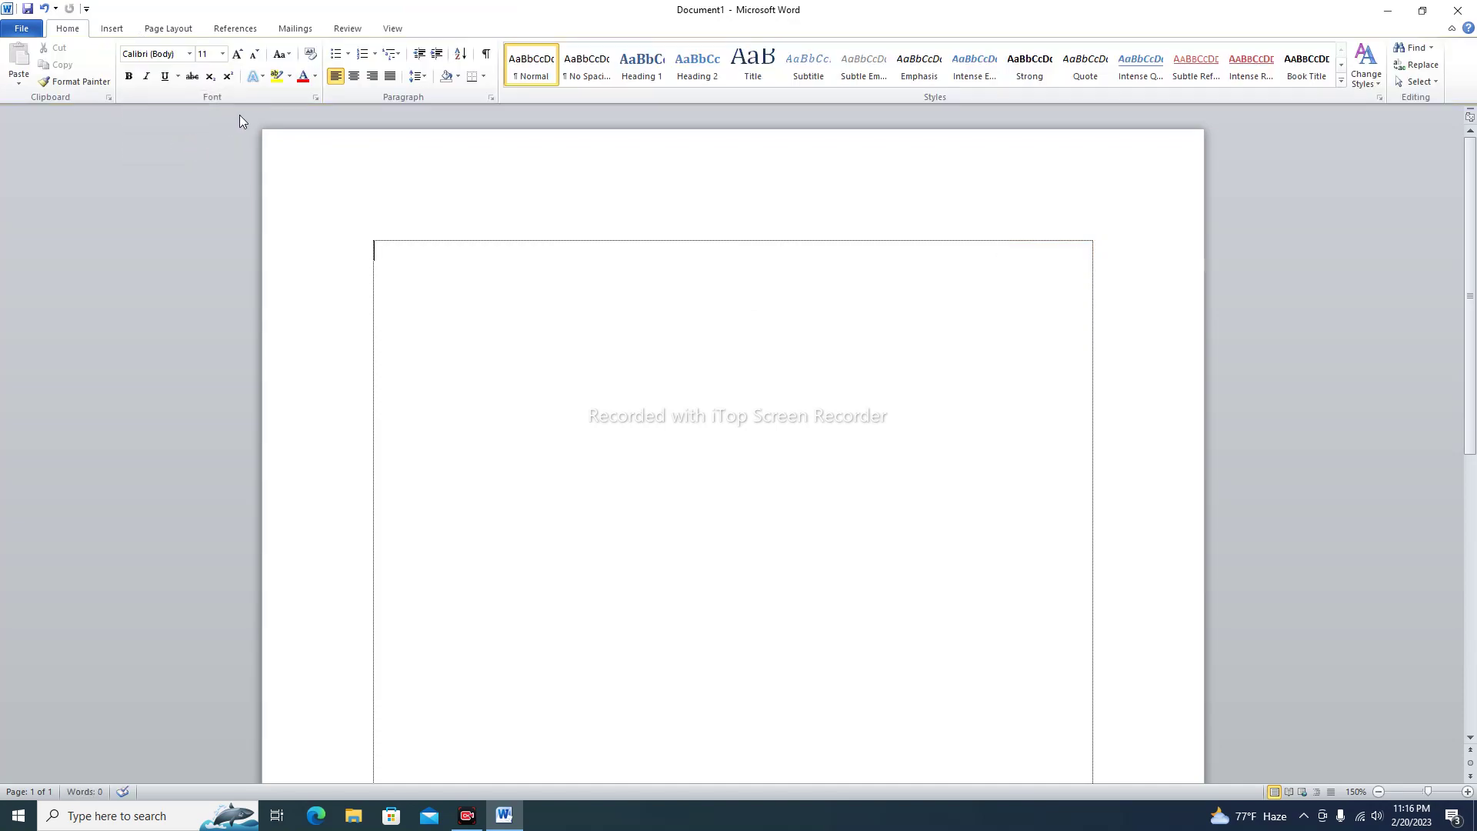
key(ctrl+z)
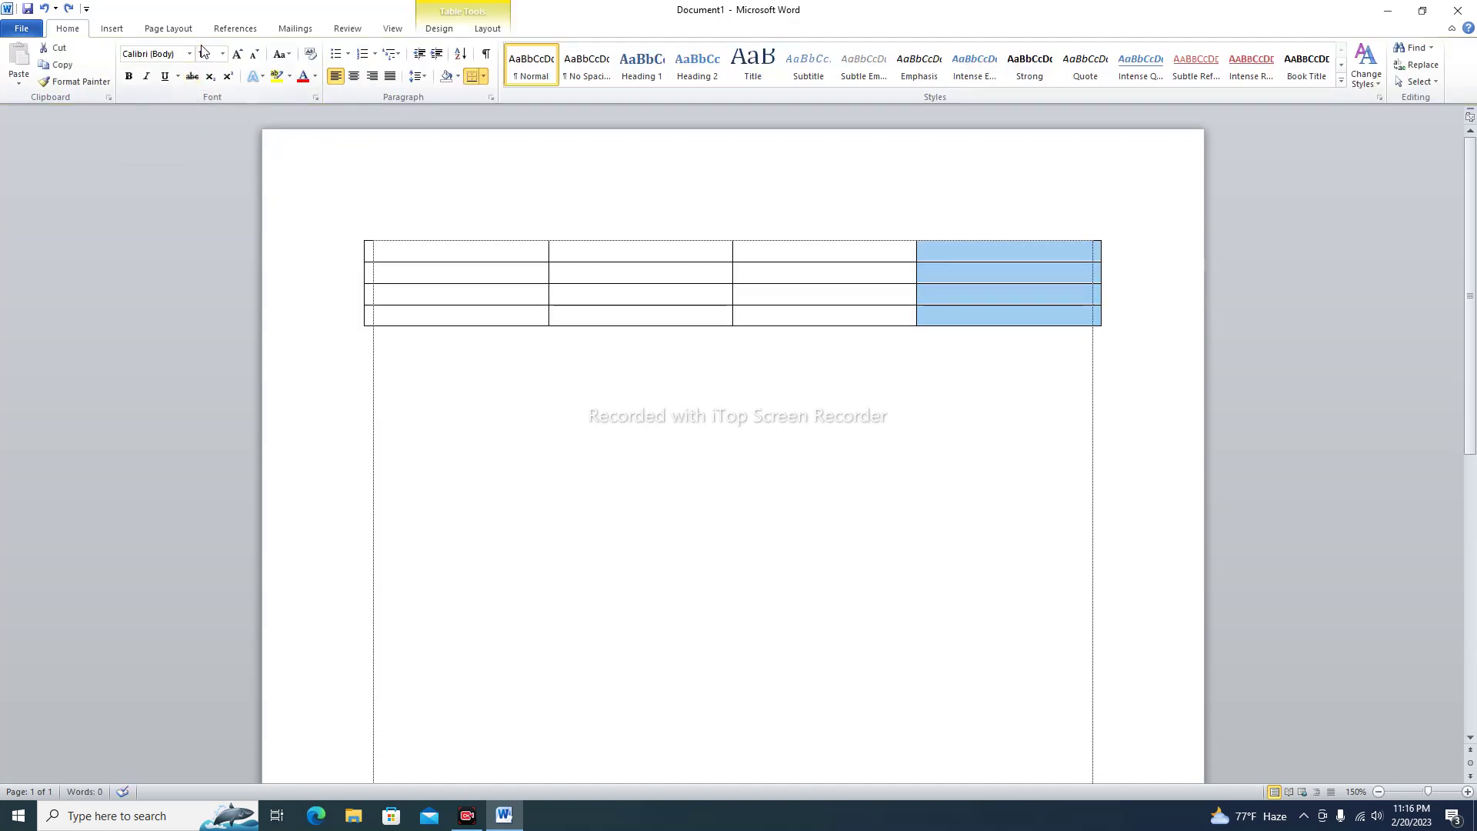
click(473, 28)
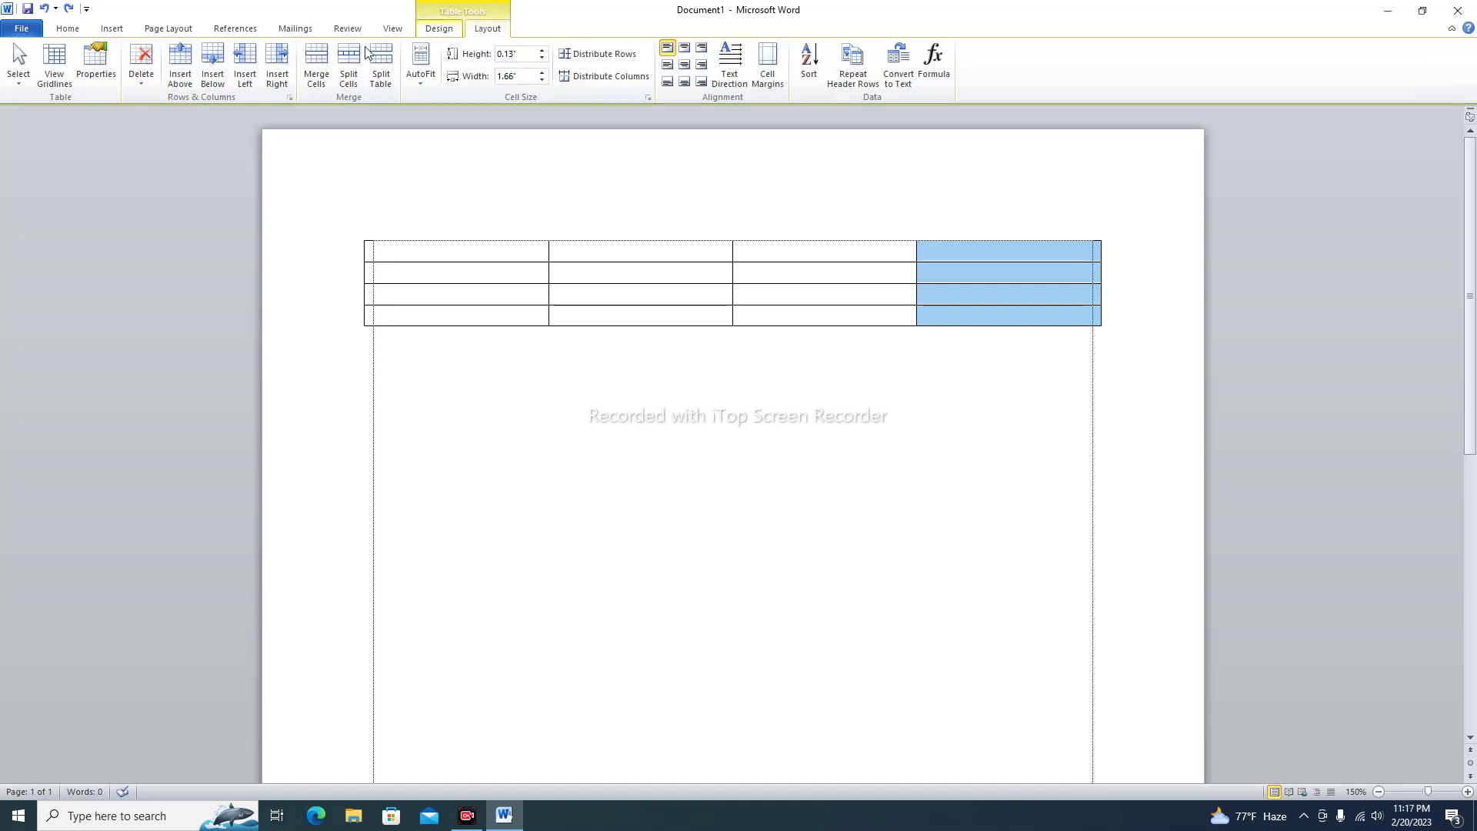
click(142, 65)
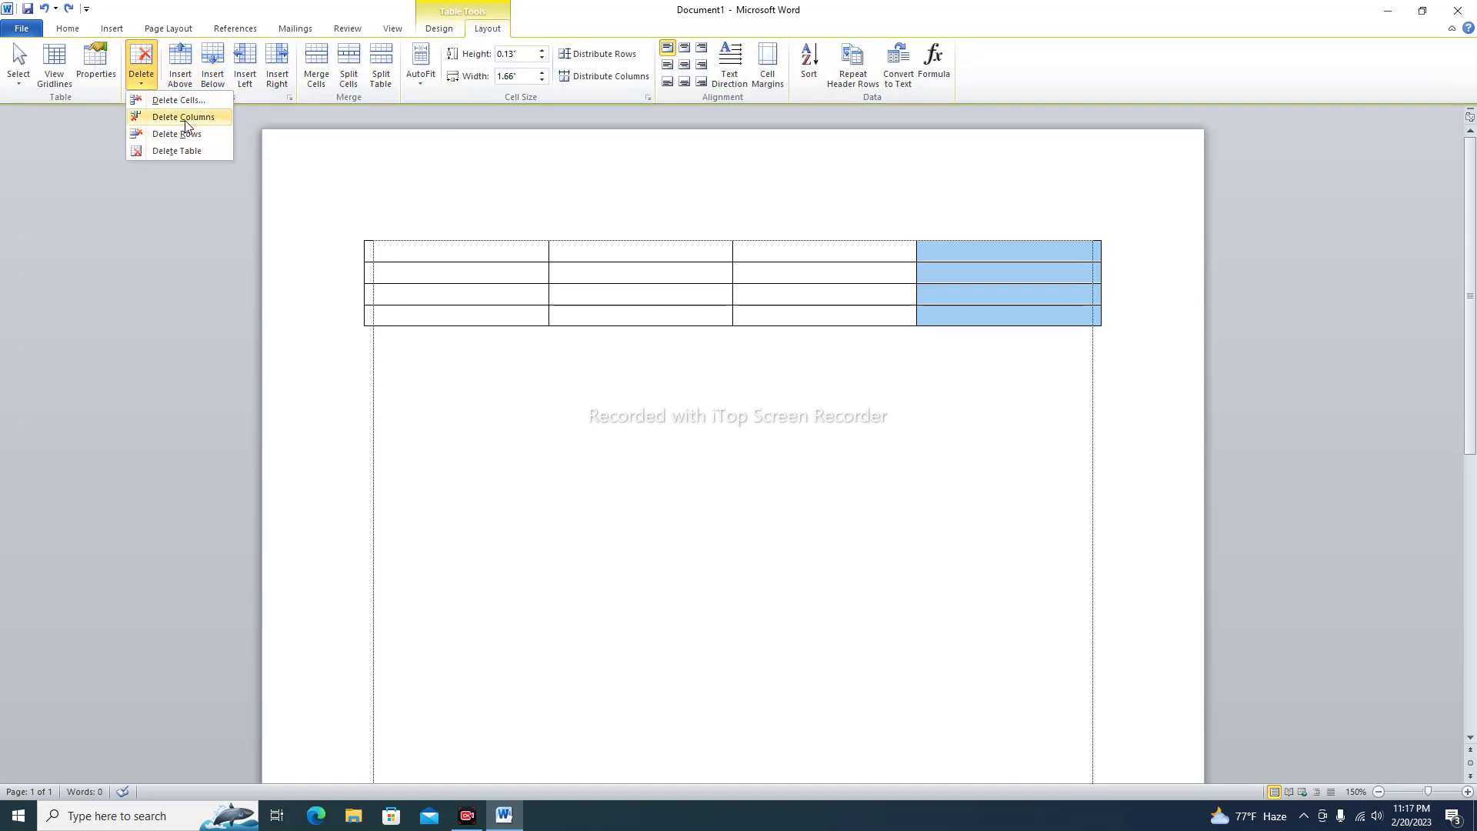
click(185, 117)
drag(933, 250, 1004, 322)
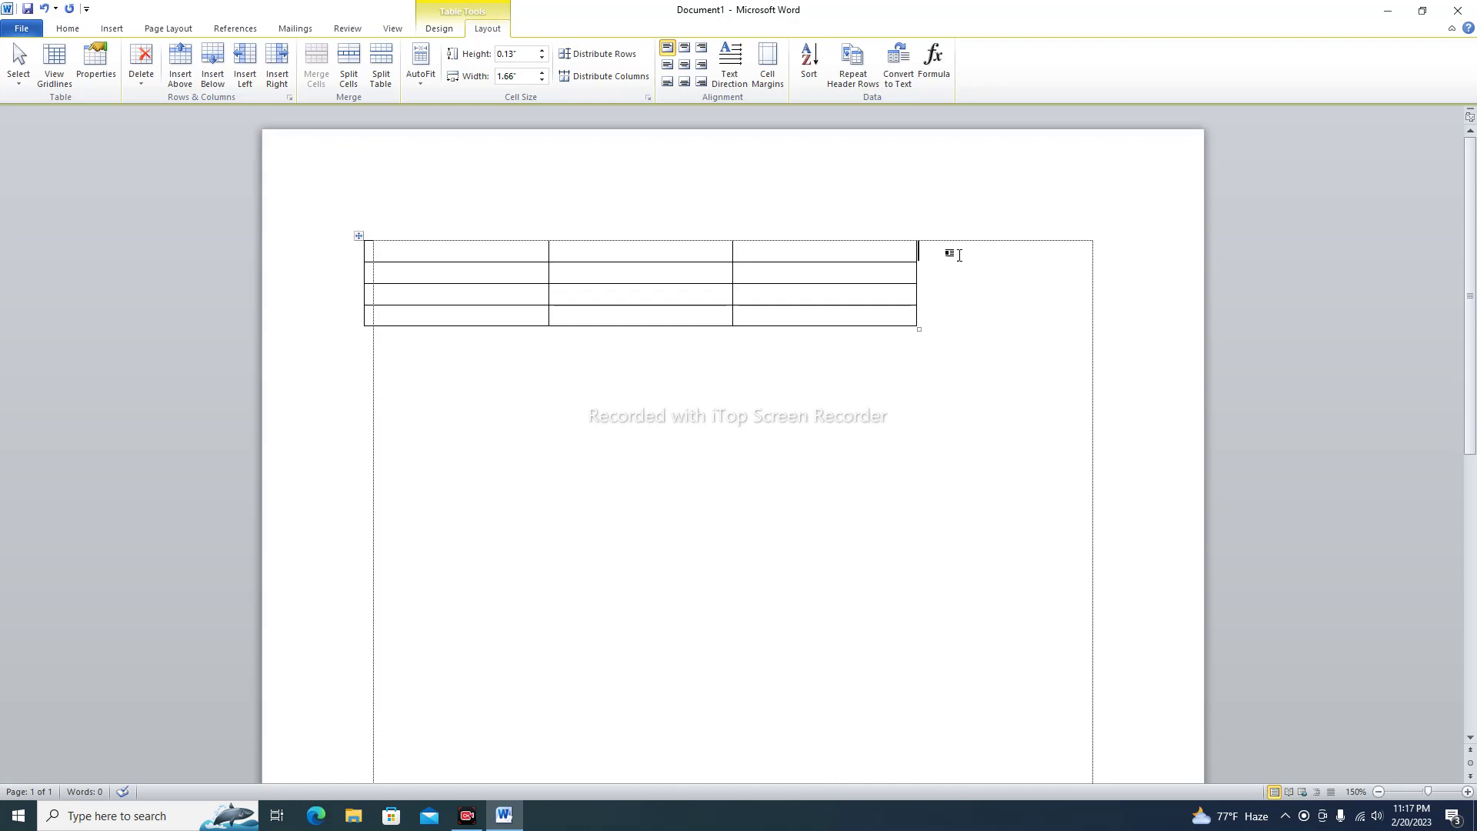
Number the first column's cells 1, 2, 3 and 4 from top to bottom
click(992, 277)
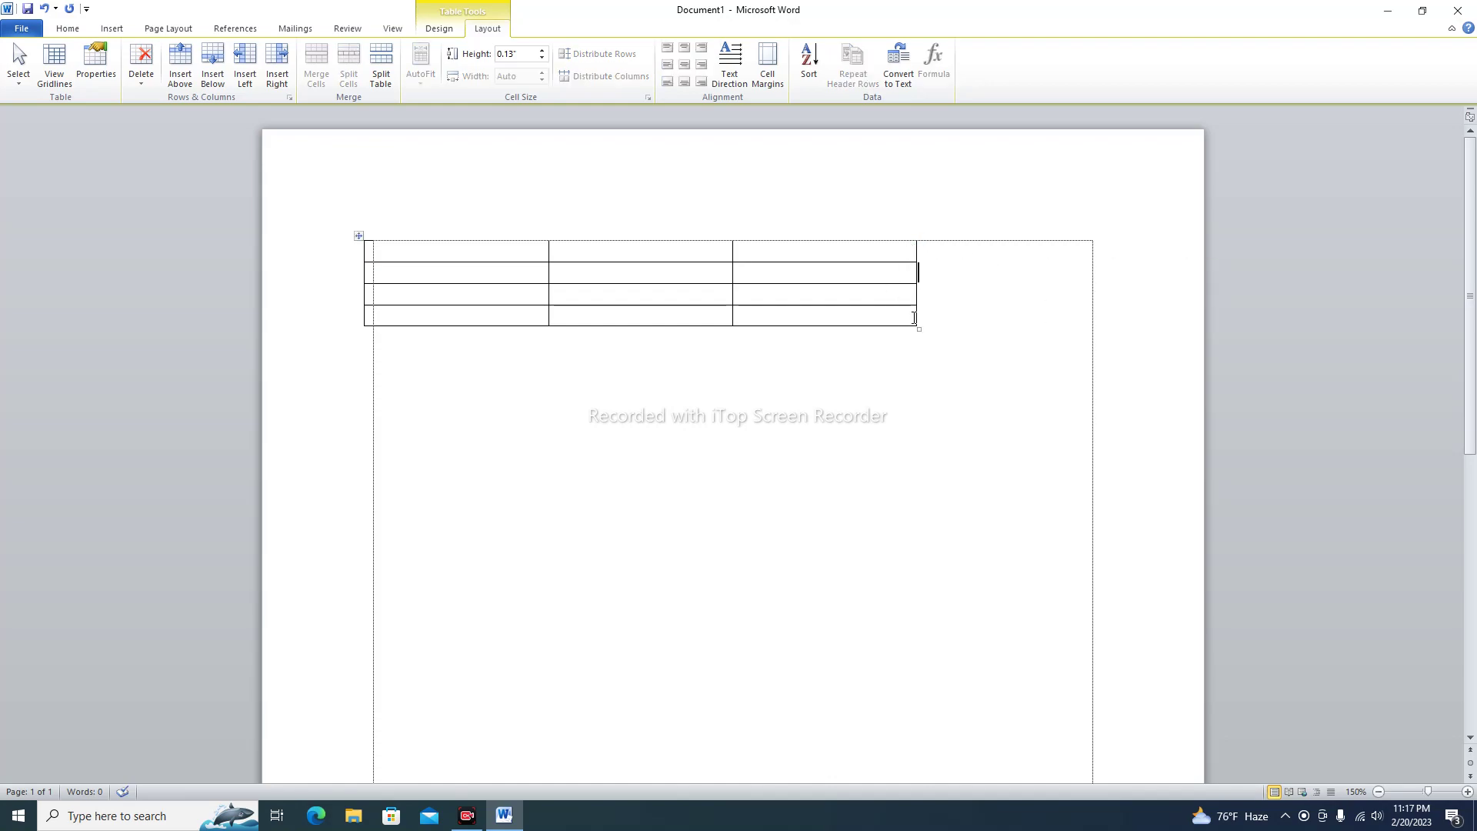
click(884, 270)
click(890, 298)
click(890, 321)
click(515, 248)
text(1)
key(Down)
text(2)
key(Down)
text(3)
key(Down)
text(4)
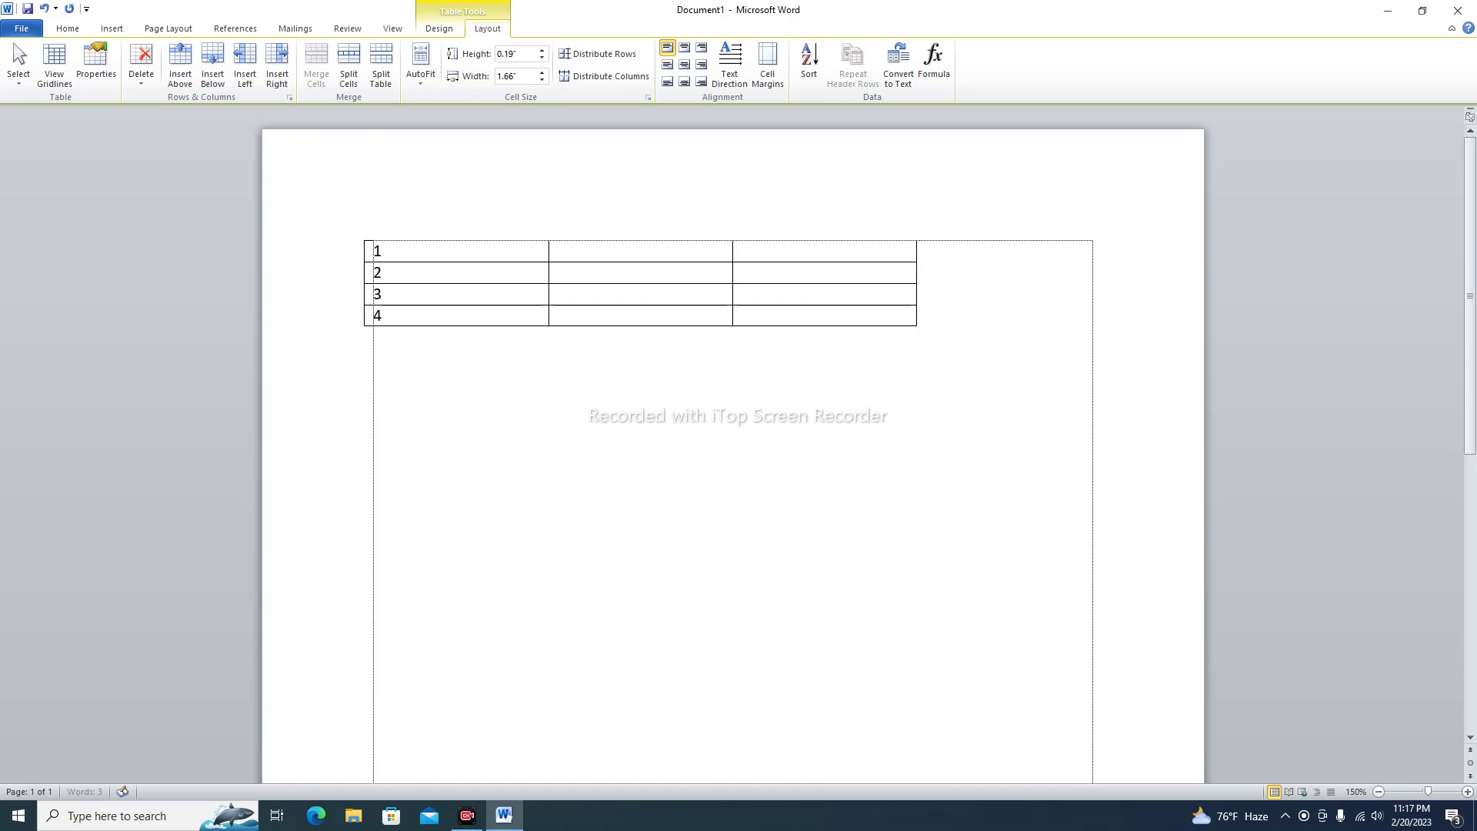
Select row 4 and remove it with Delete Rows
drag(394, 316, 800, 315)
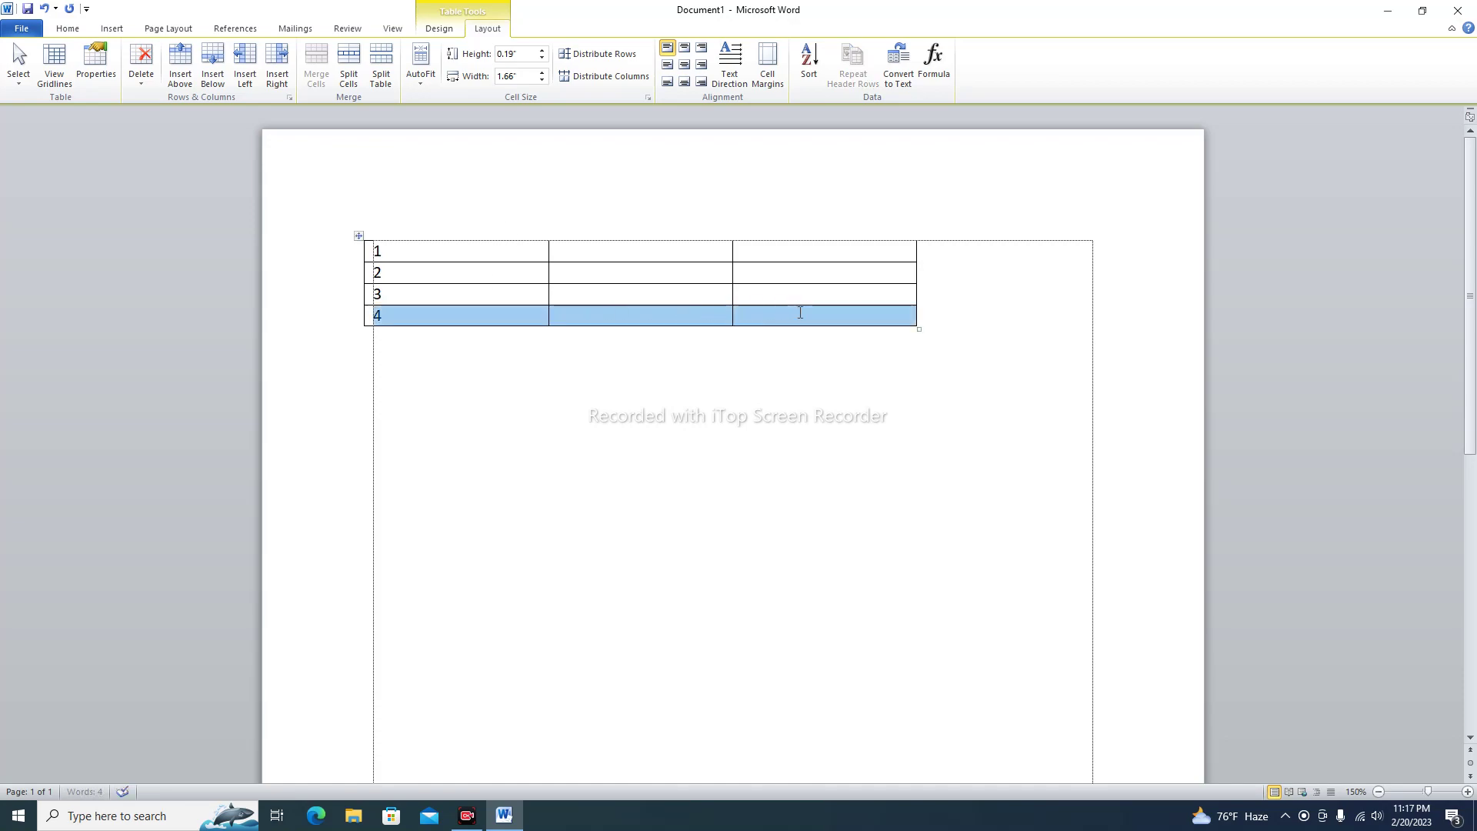
click(141, 65)
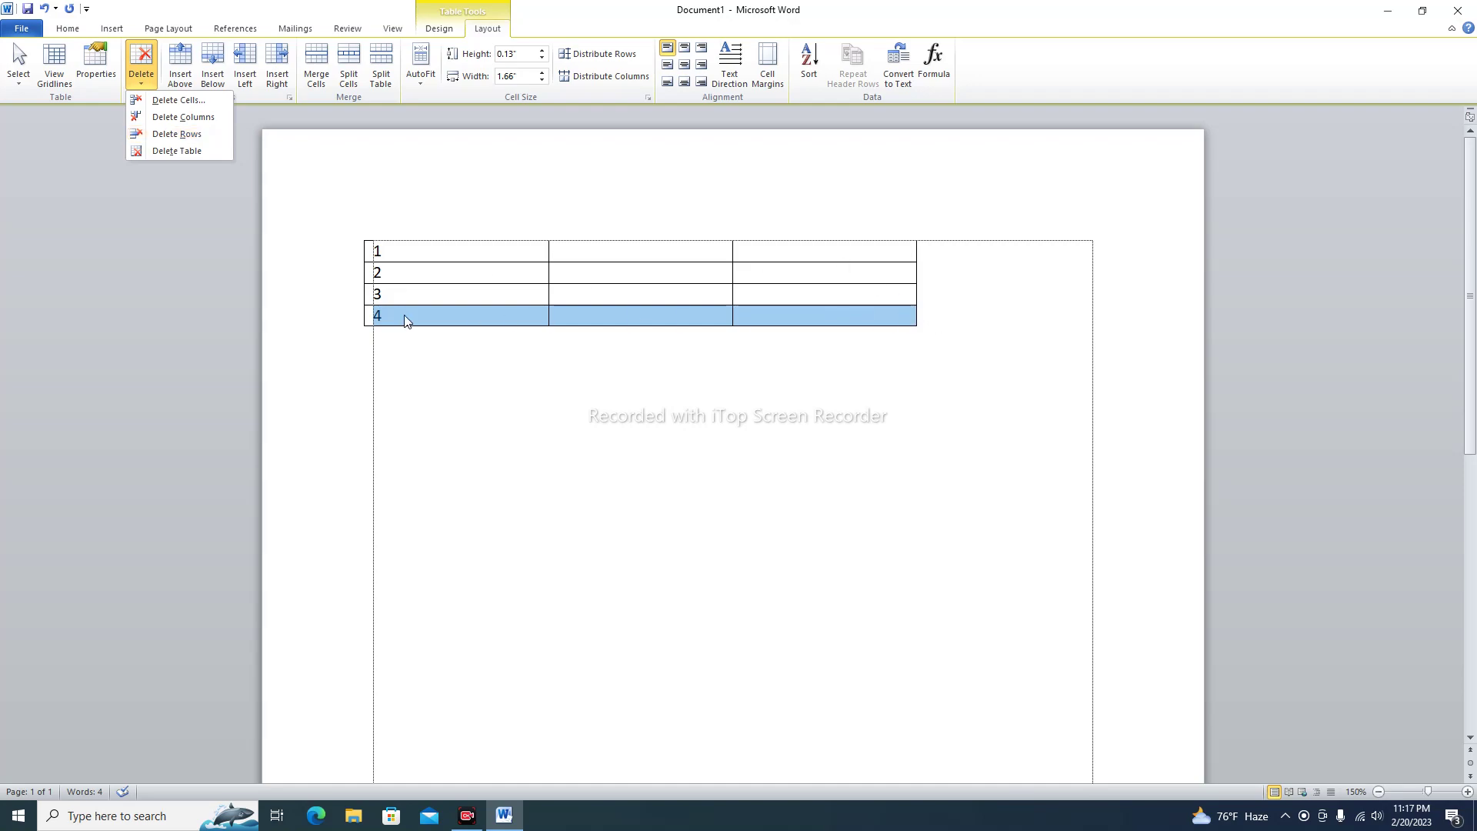
click(176, 134)
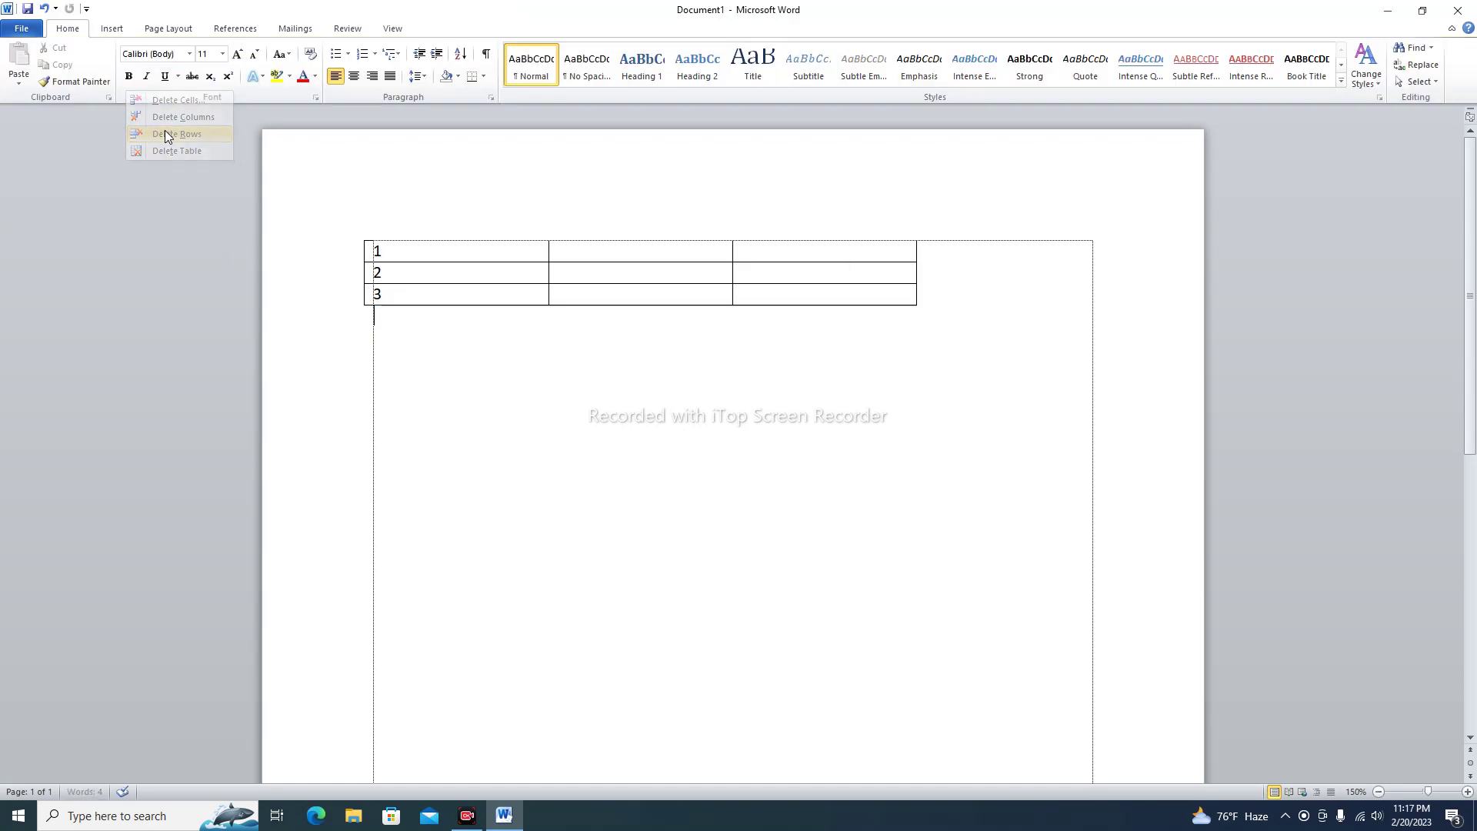
Delete the table's third row with Delete Rows
click(898, 295)
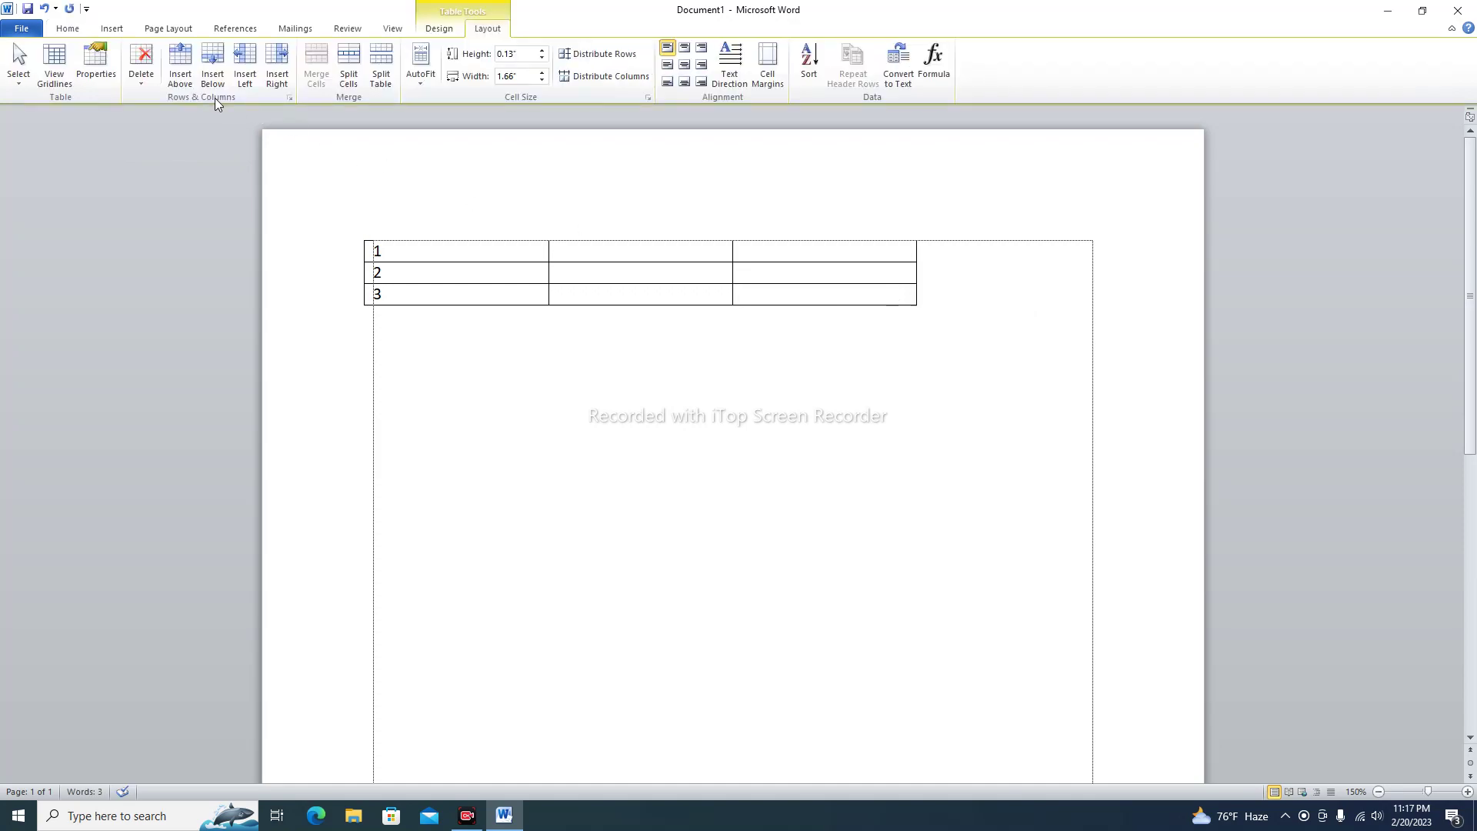
click(142, 68)
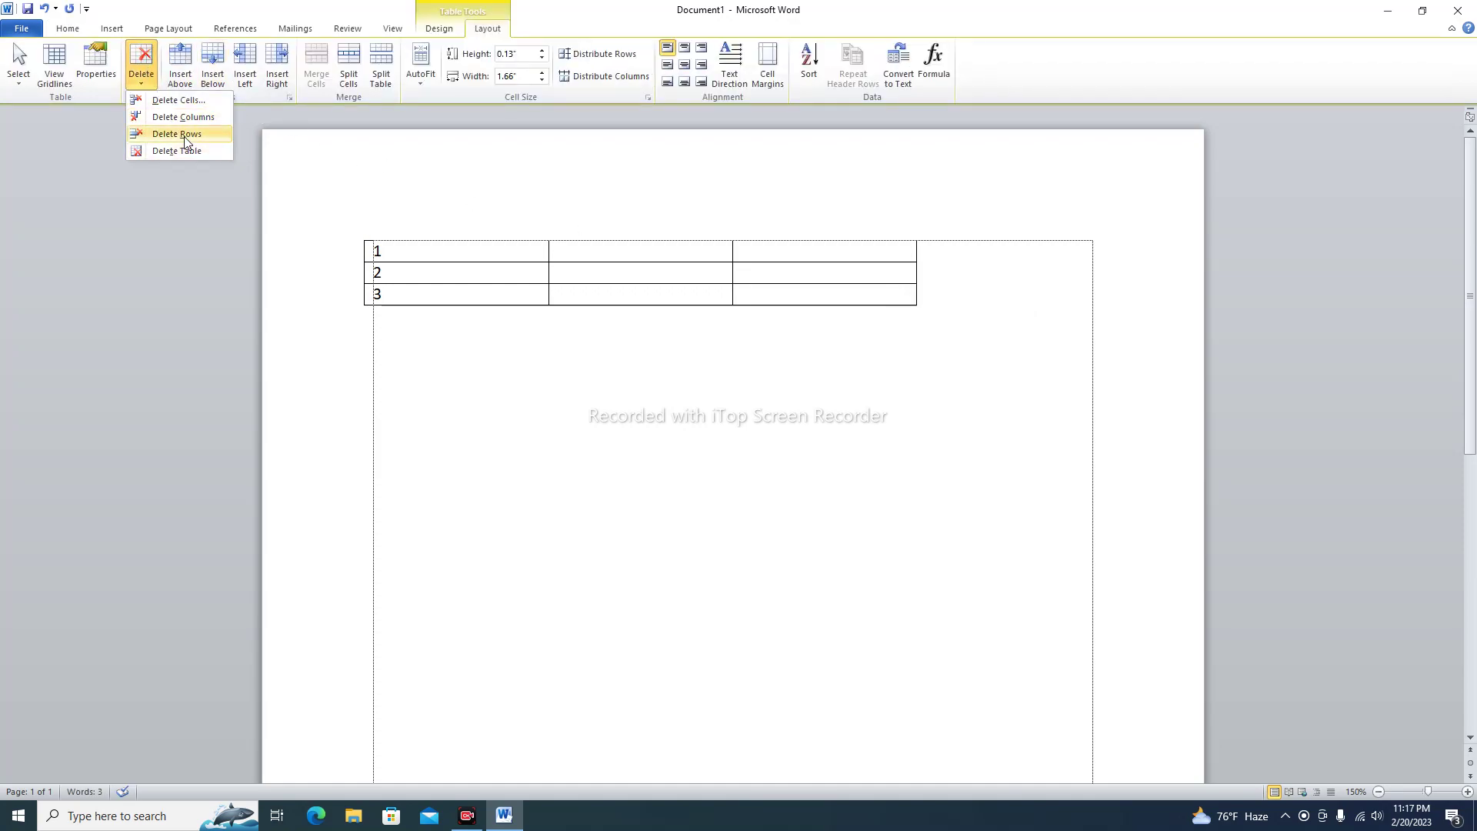
click(185, 135)
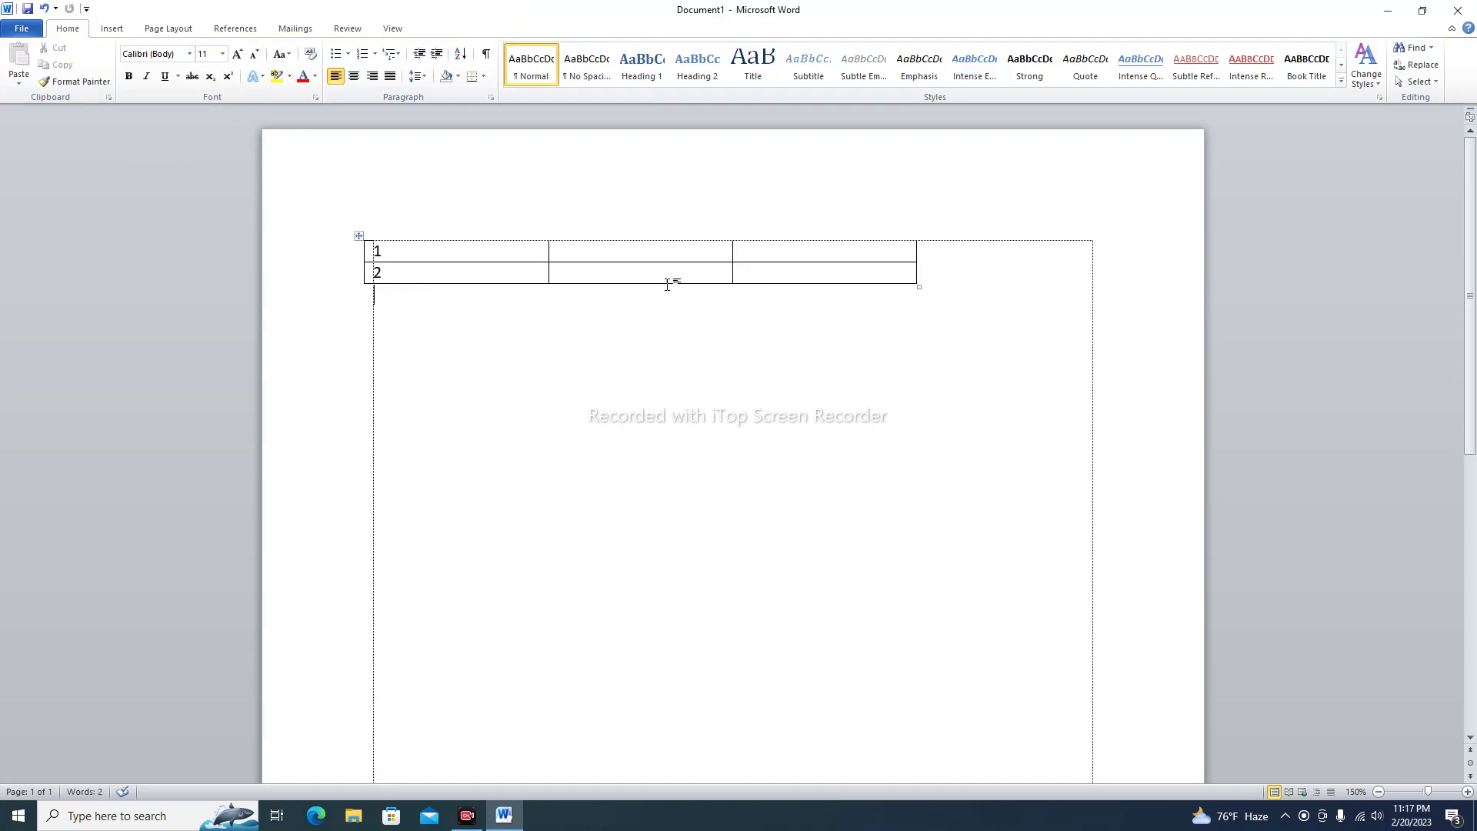
Add empty rows from the last cell until the table runs onto a second page
click(835, 270)
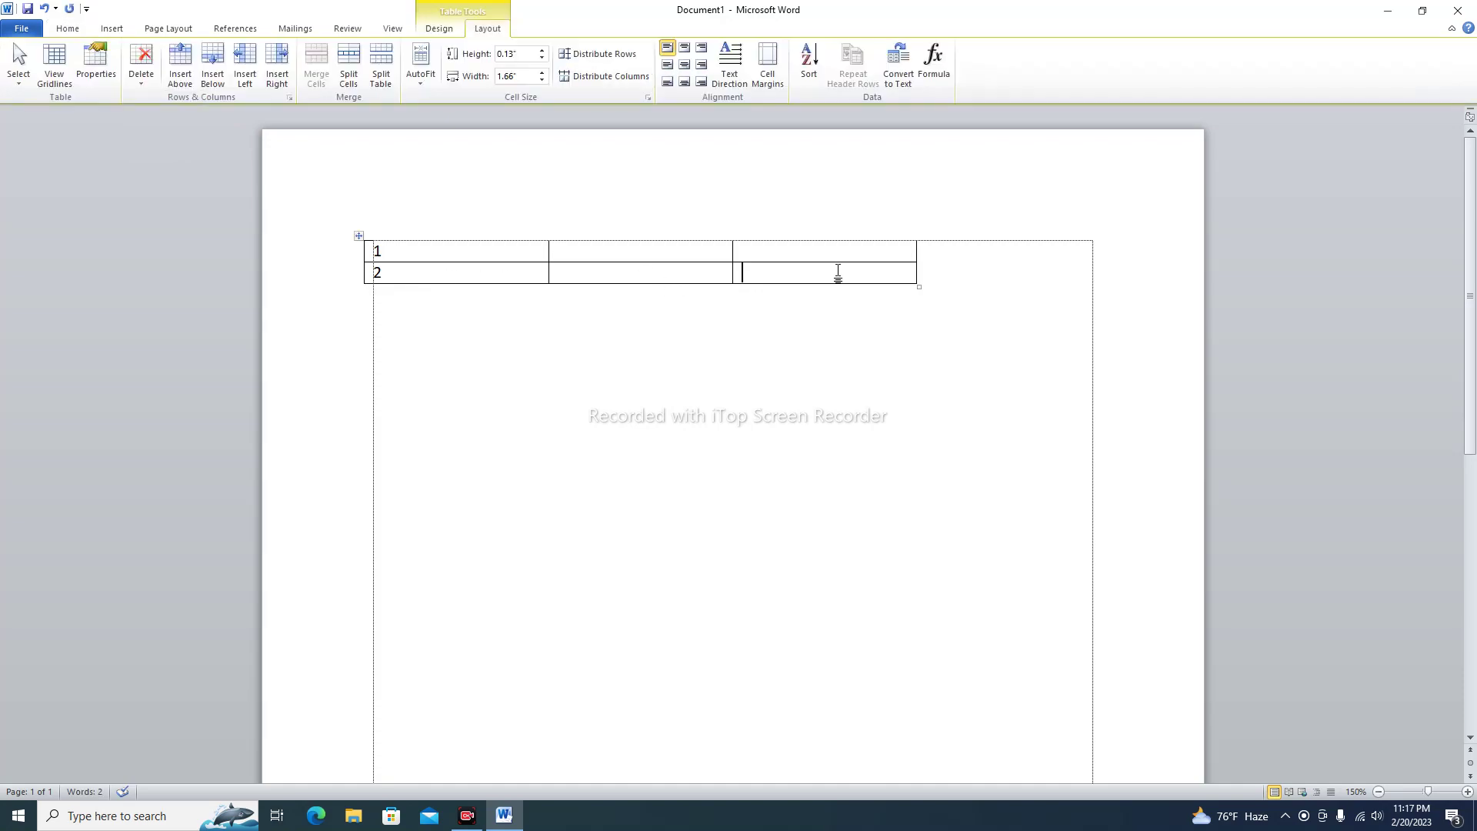
key(Tab)
key(Tab)
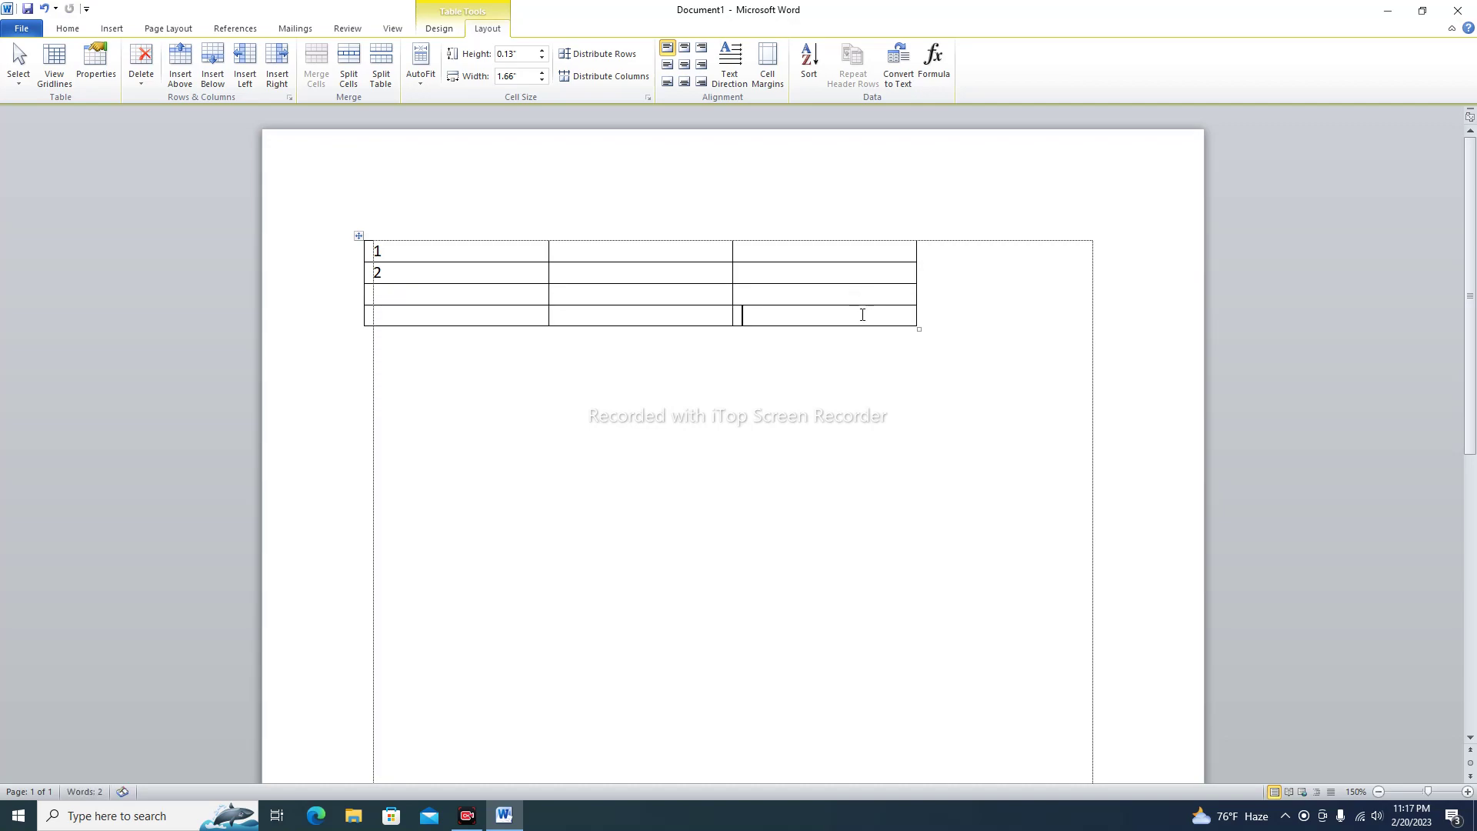
key(Tab)
click(850, 342)
key(Tab)
key(Tab)
key(Tab)
key(Tab)
key(Tab)
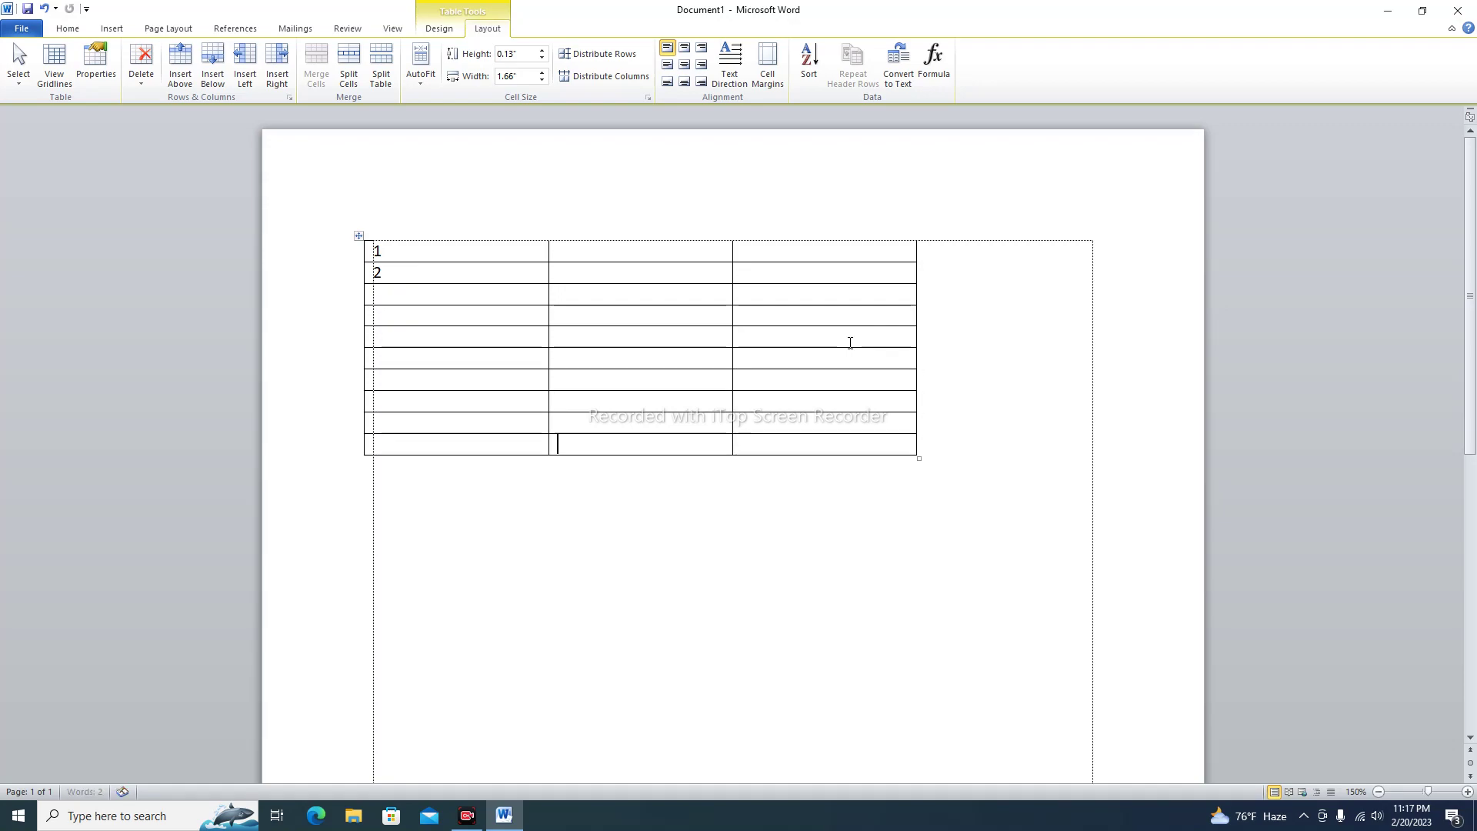
key(Tab)
key(Tab)
key(Tab)
key(Tab)
key(Tab)
key(Tab)
key(Tab)
key(Tab)
key(Tab)
key(Tab)
key(Tab)
key(Tab)
key(Tab)
key(Tab)
key(Tab)
key(Tab)
key(Tab)
key(Tab)
key(Tab)
key(Tab)
key(Tab)
key(Tab)
key(Tab)
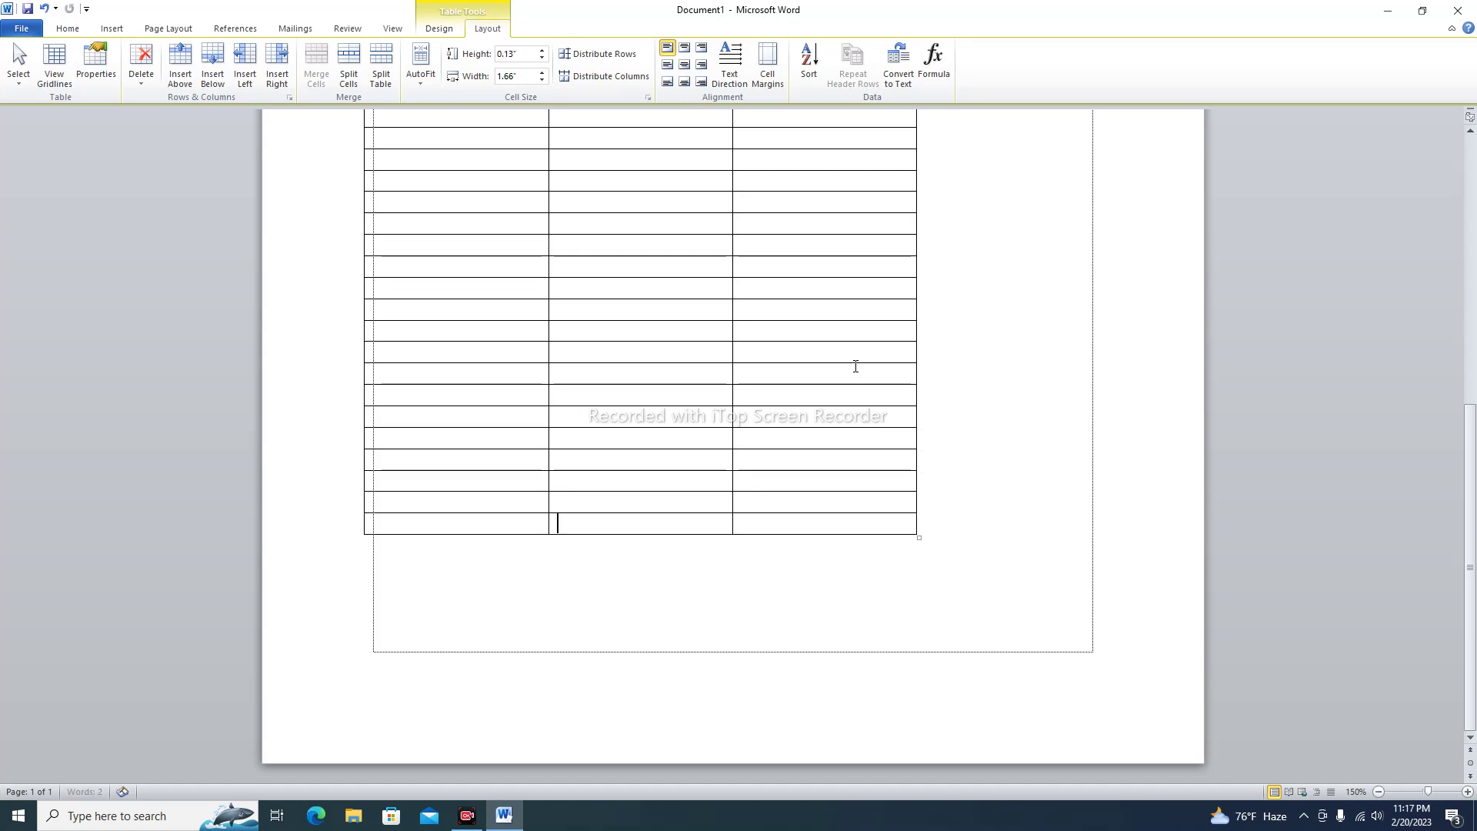
key(Tab)
key(Tab)
key(Tab)
key(Tab)
key(Tab)
key(Tab)
key(Tab)
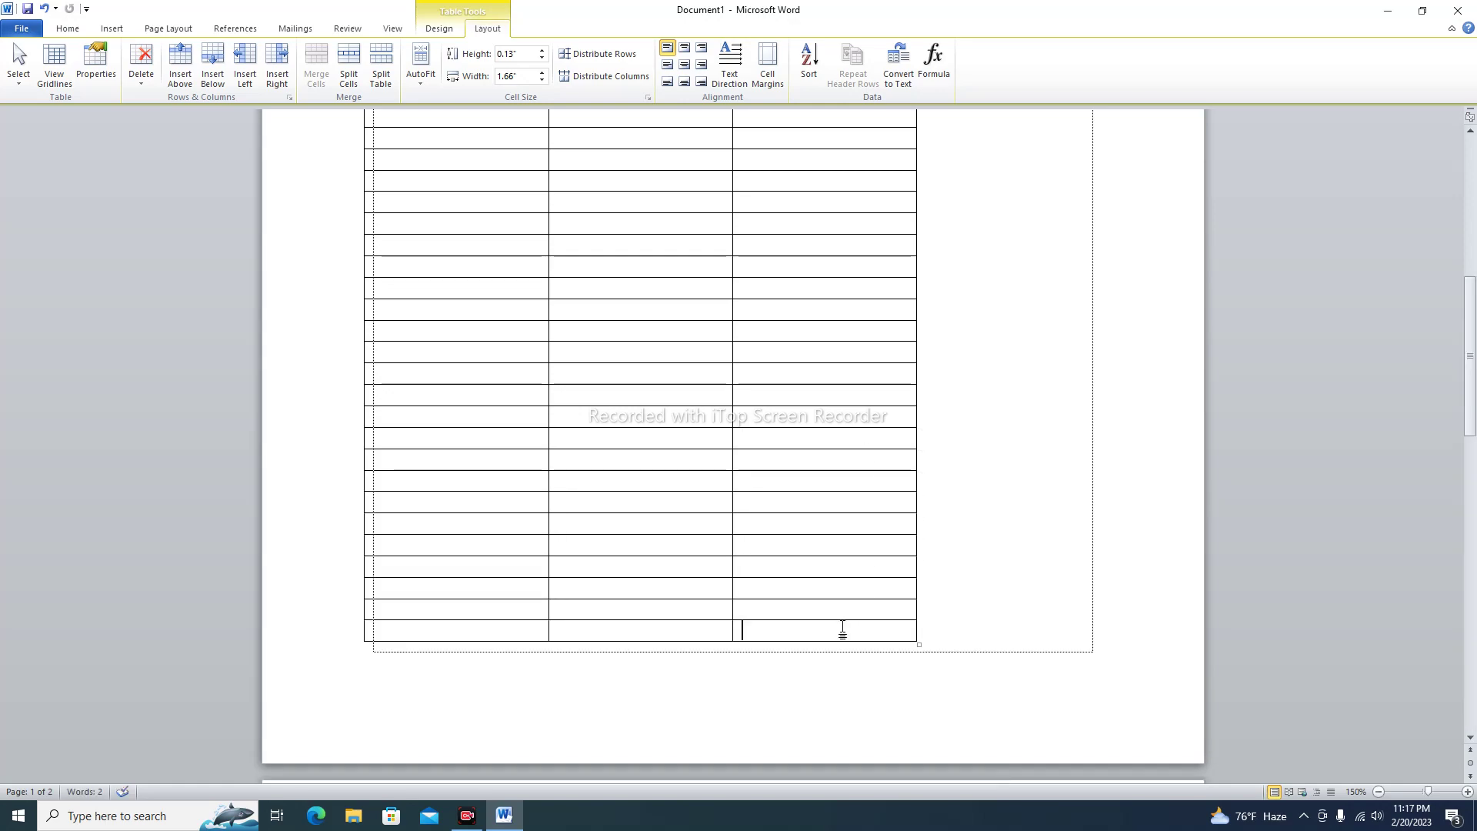
key(Tab)
Start undoing the added rows with Ctrl+Z
scroll(831, 574, up, 3)
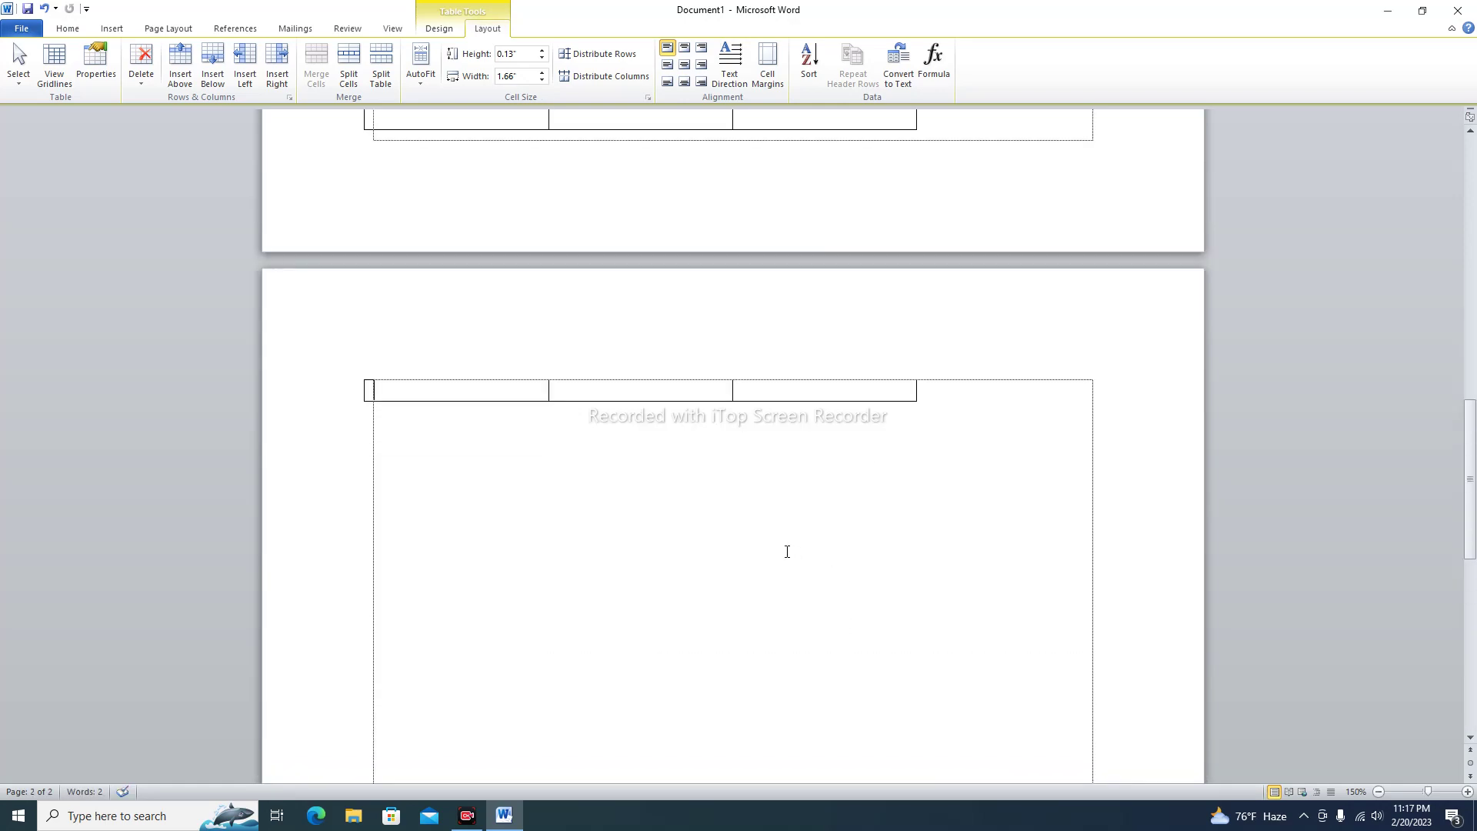
key(ctrl+z)
key(ctrl+z)
key(ctrl+z)
key(ctrl+z)
key(ctrl+z)
key(ctrl+z)
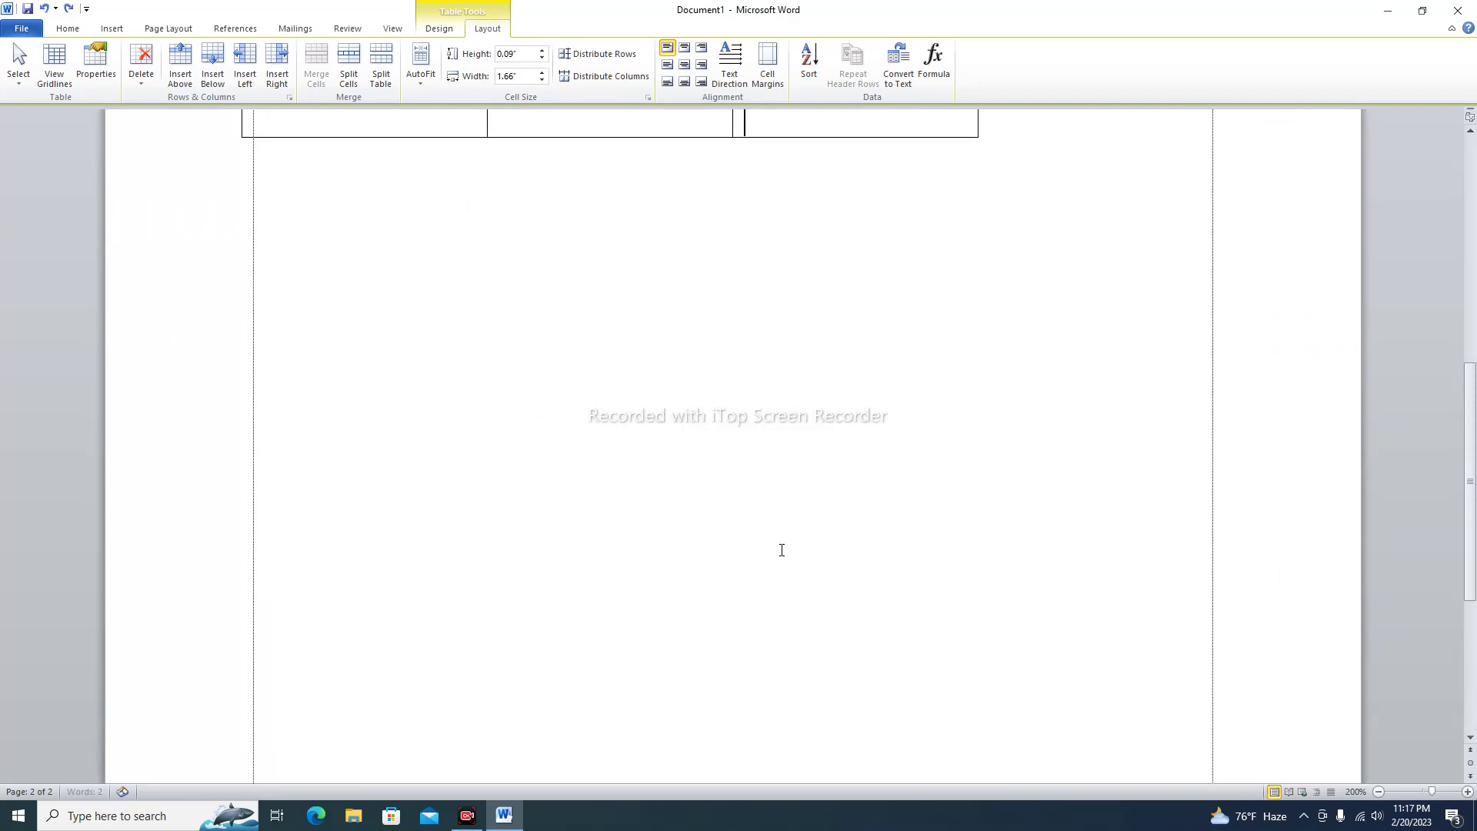
scroll(781, 549, up, 2)
key(ctrl+z)
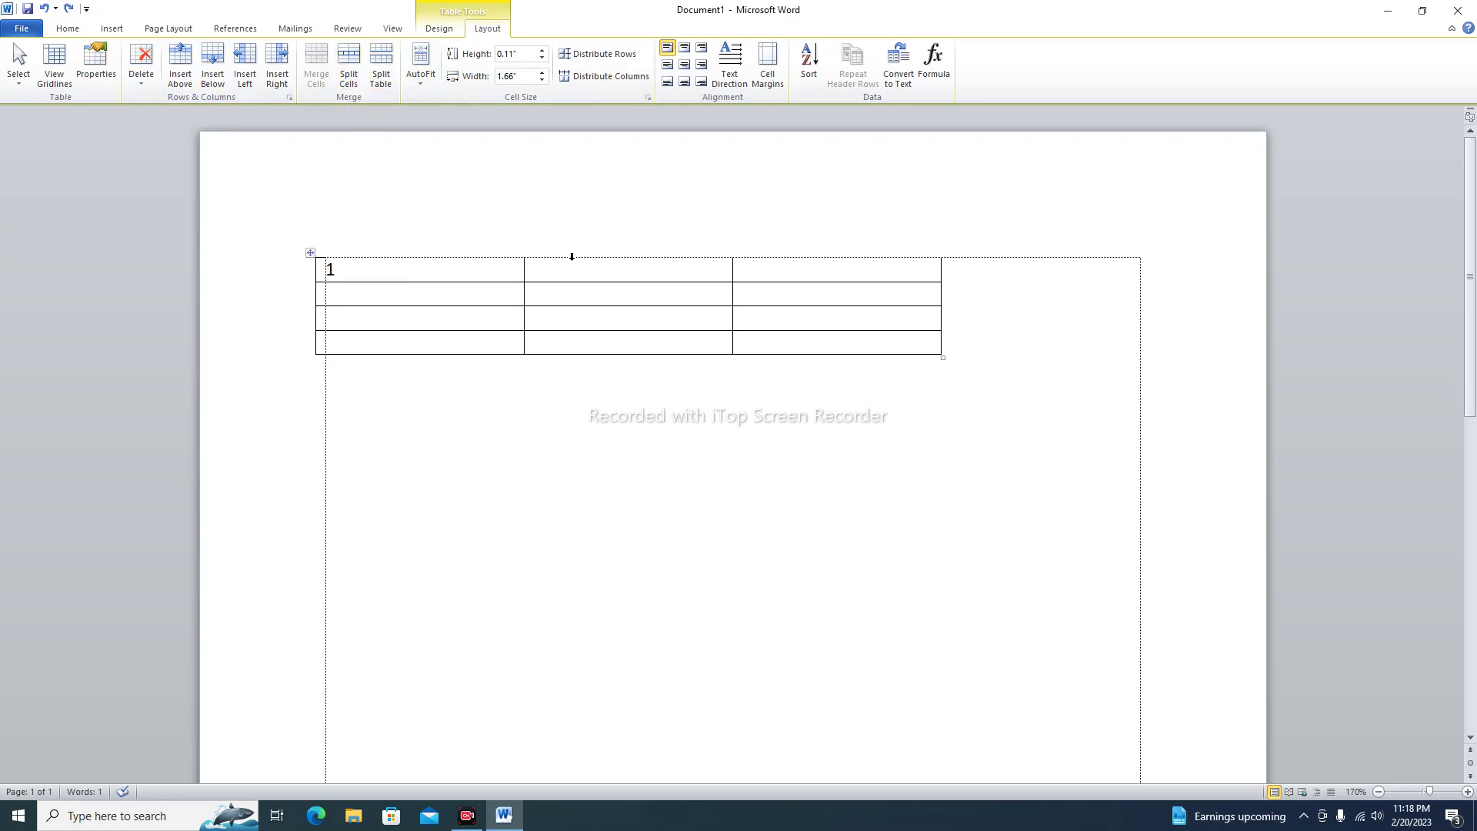
Delete the 1 from the first cell and check the four empty rows of three columns
click(360, 273)
key(BackSpace)
mouse_move(343, 281)
mouse_down()
mouse_move(459, 293)
mouse_move(920, 423)
mouse_up()
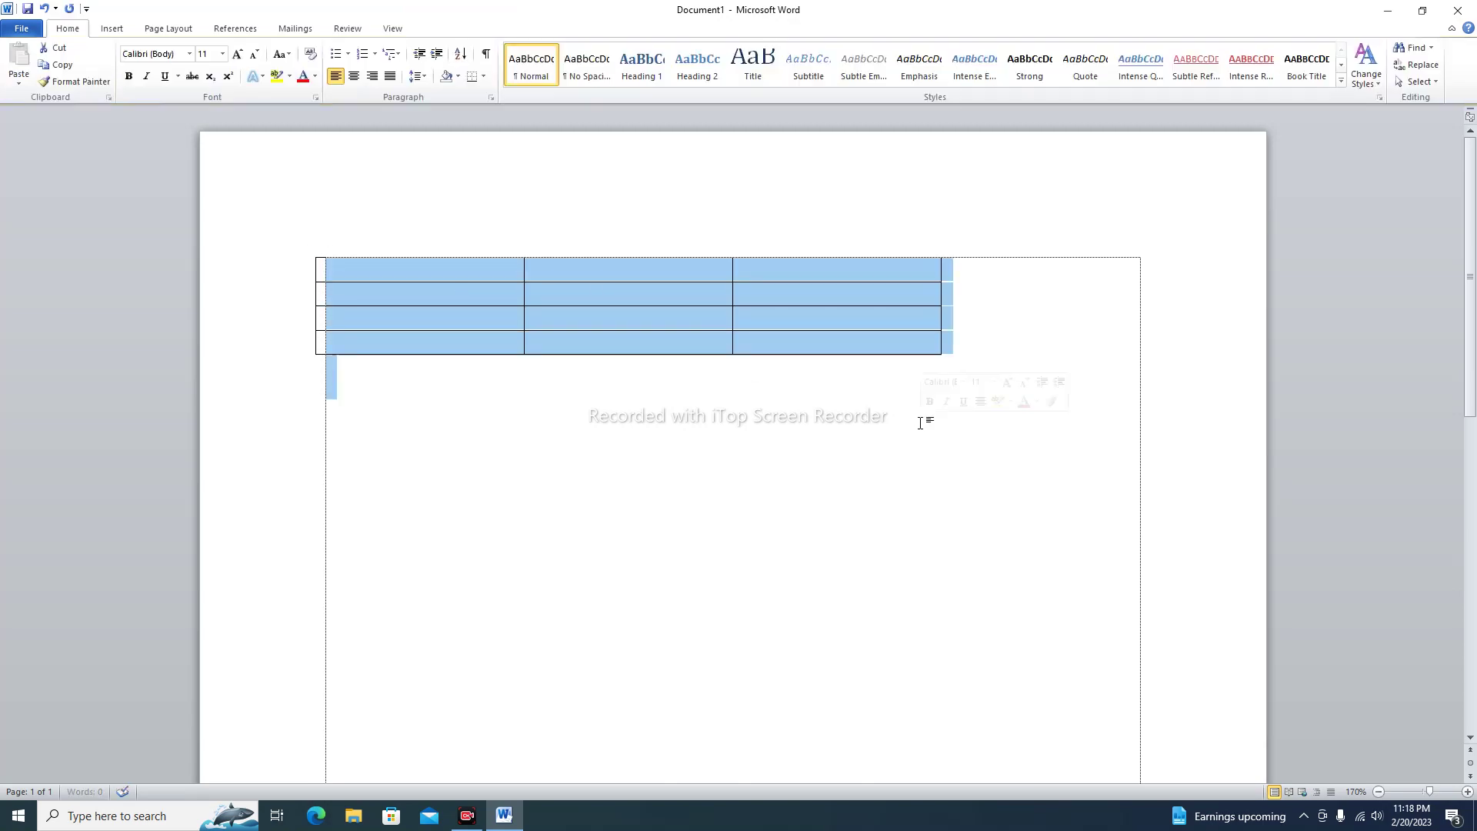
mouse_move(630, 306)
click(662, 293)
drag(831, 325, 485, 318)
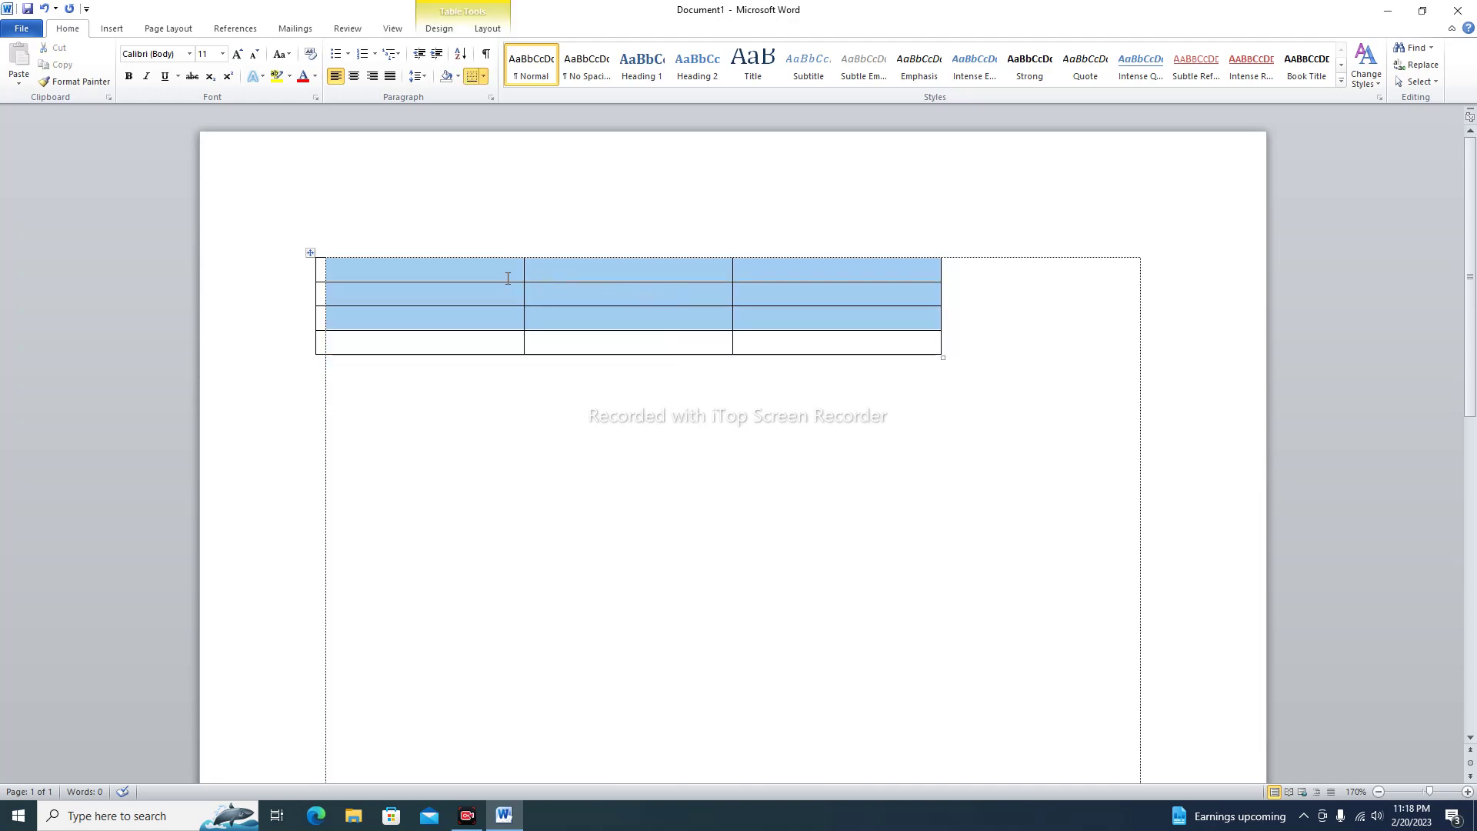
click(819, 343)
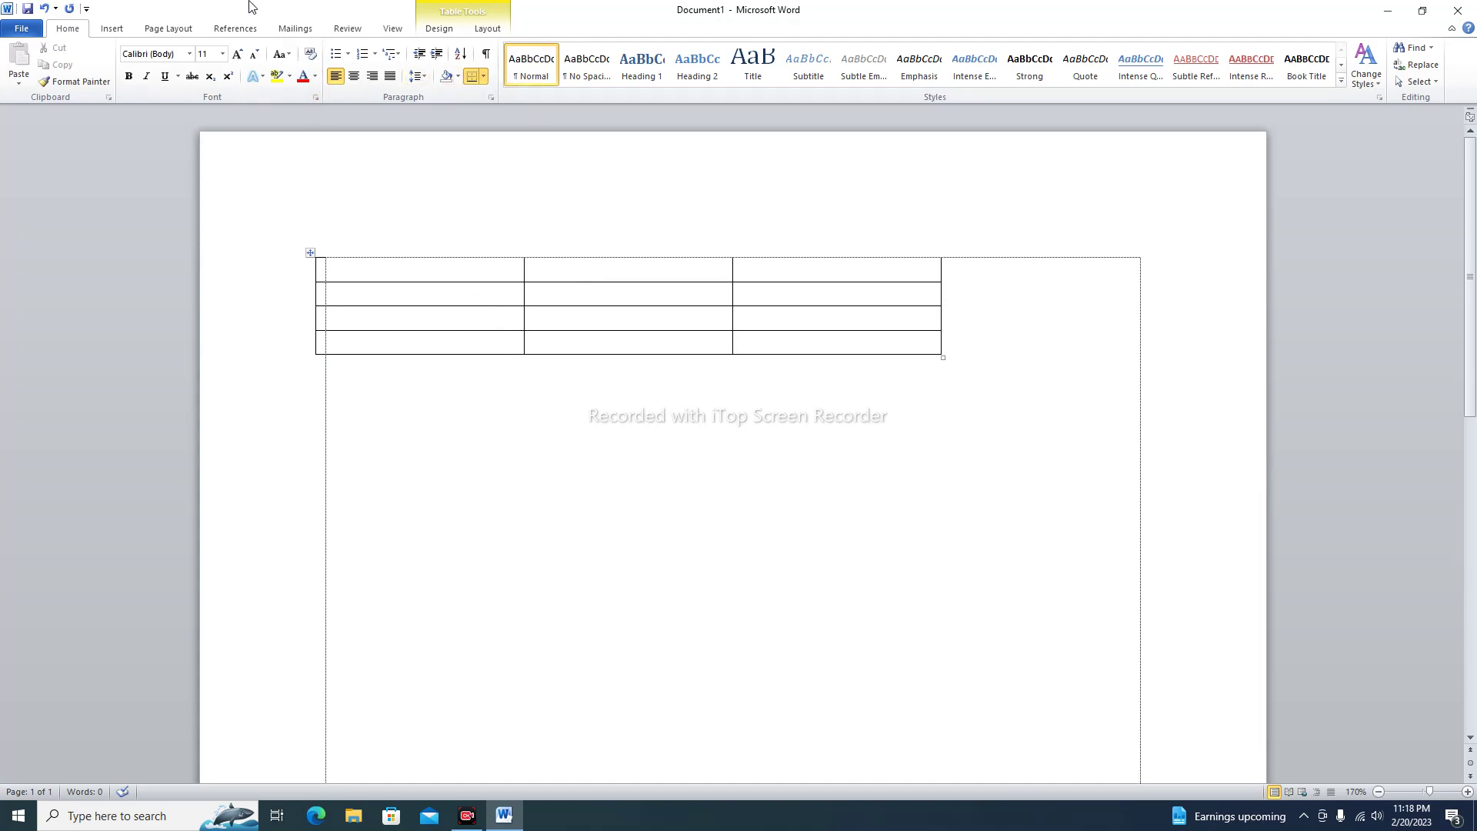
Raise the second row's height to about 0.6 inch with the Layout Height spinner
click(487, 29)
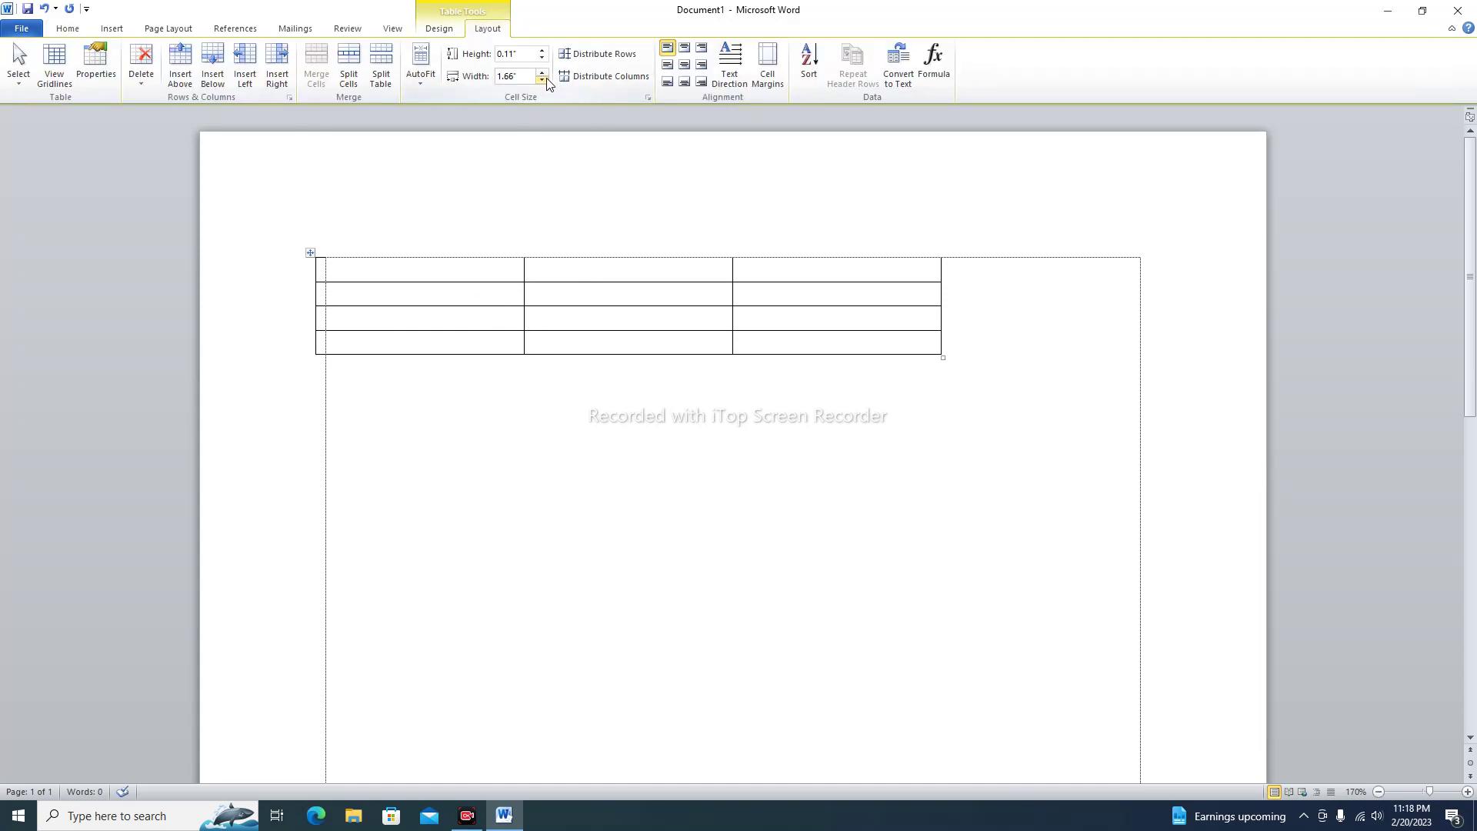
click(544, 50)
click(544, 50)
click(543, 49)
click(543, 49)
click(543, 50)
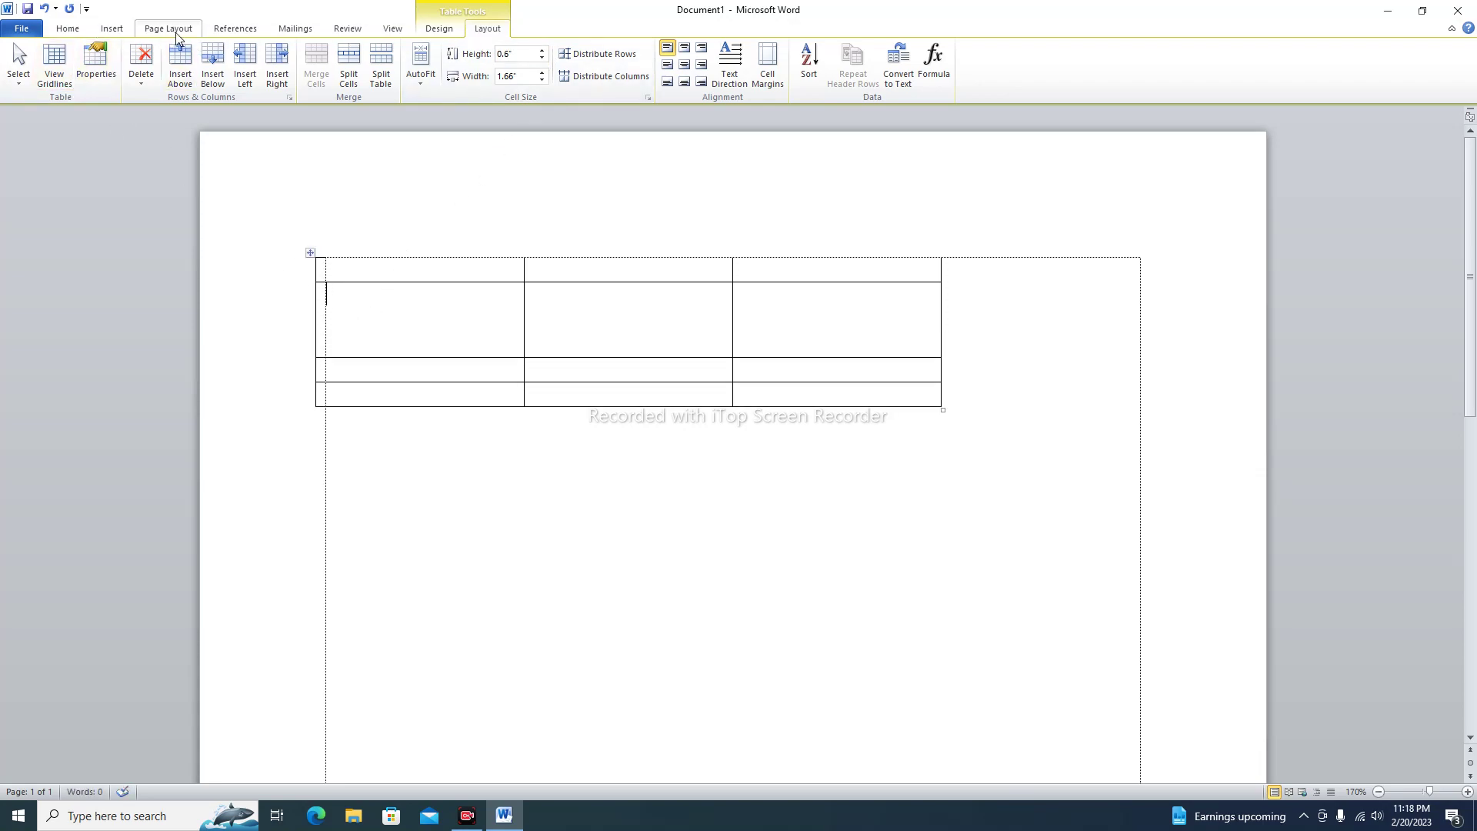
click(111, 28)
Use Draw Table to draw a horizontal line across the tall second row, splitting it into two rows
click(123, 73)
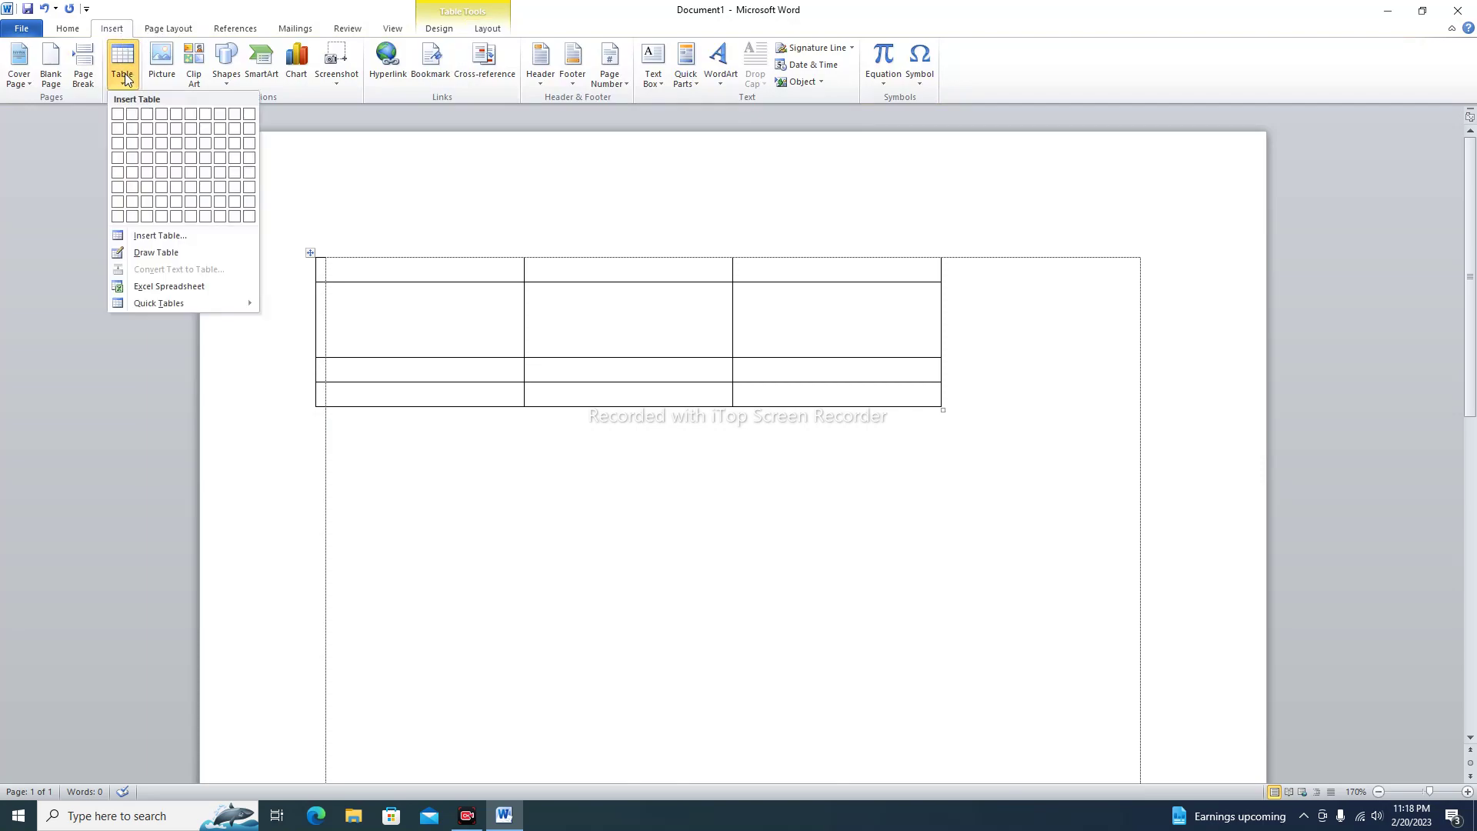
click(156, 252)
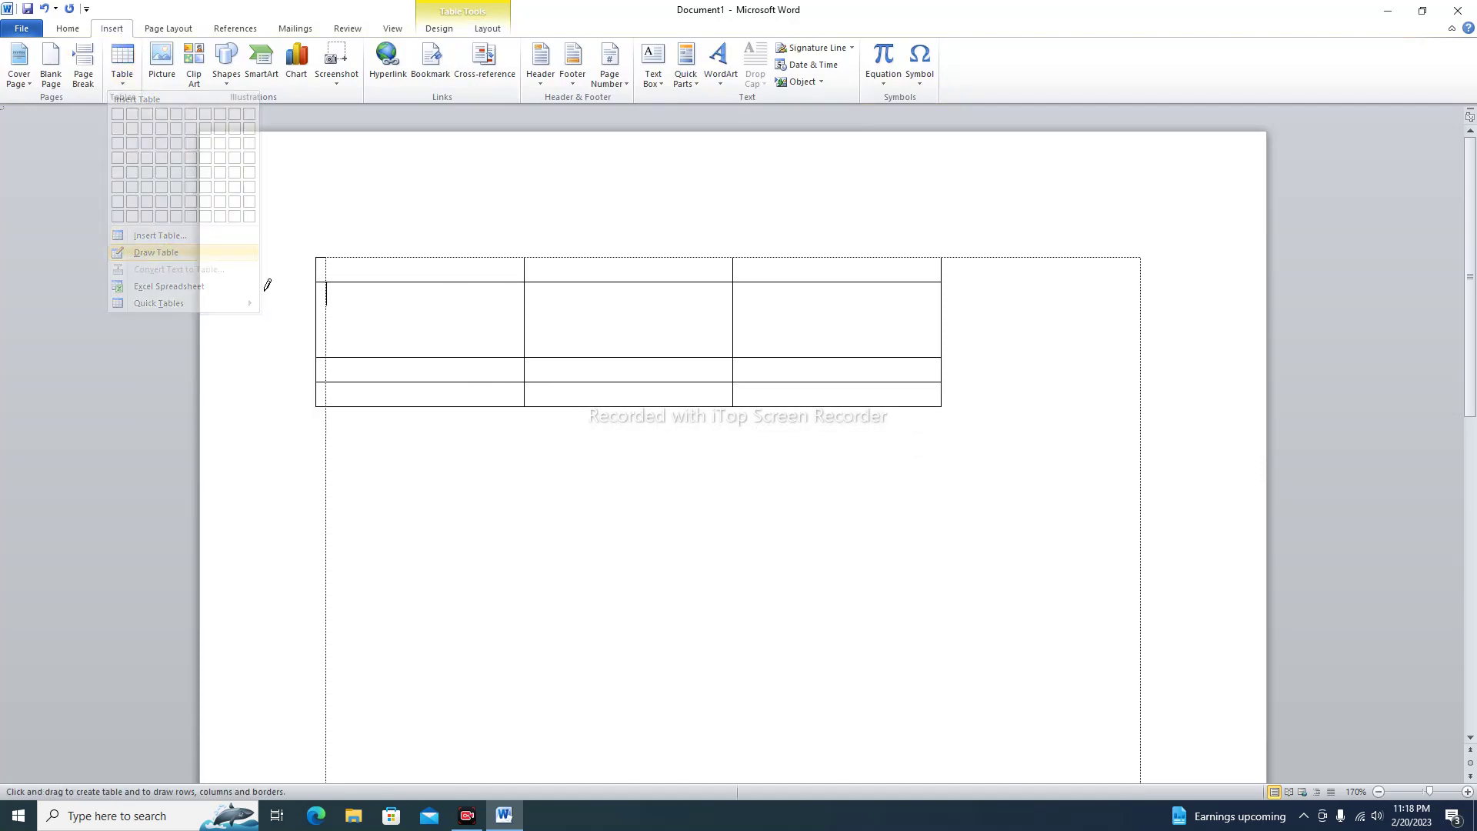
drag(322, 311, 720, 323)
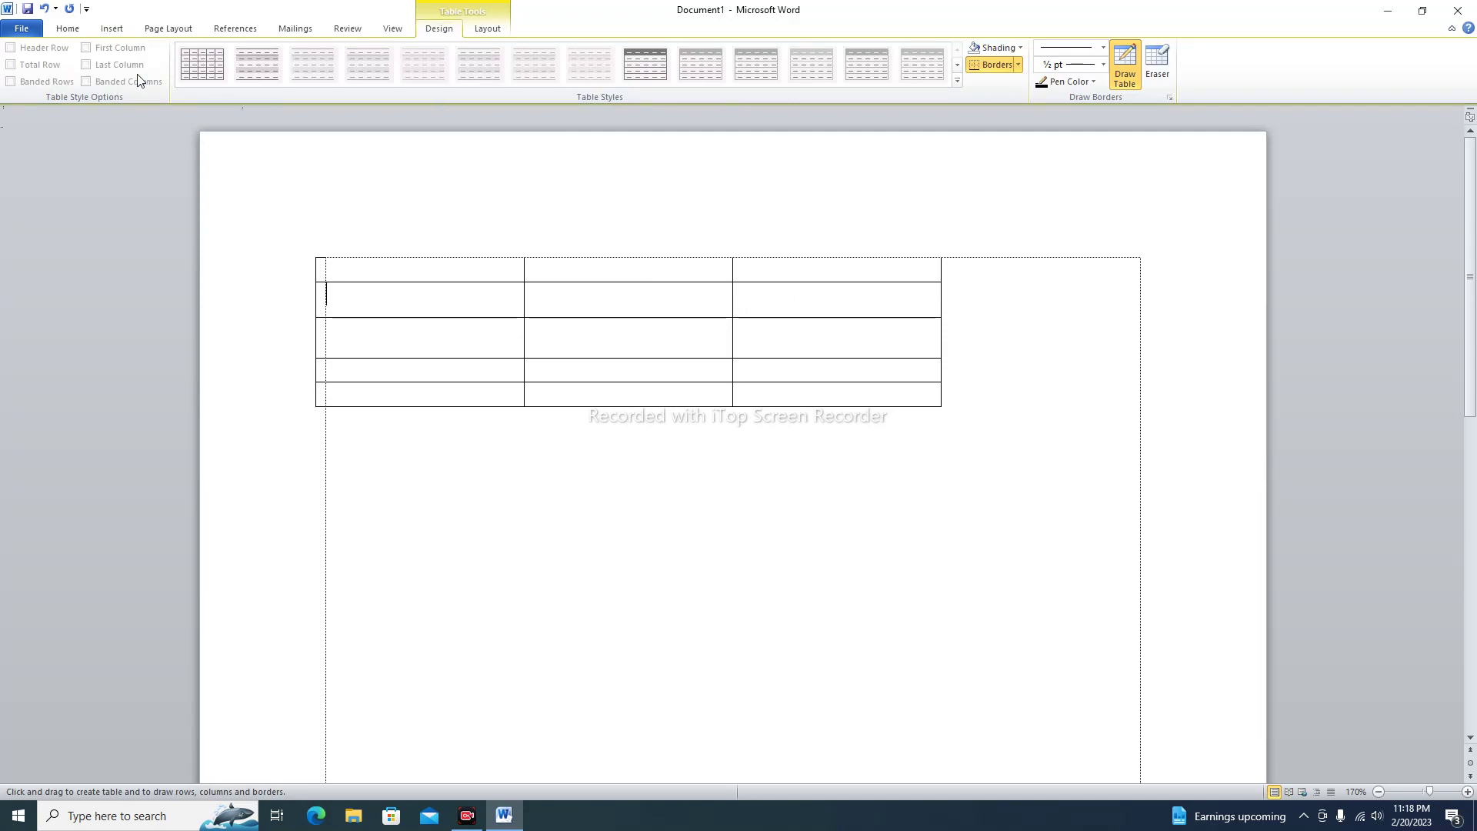
click(61, 29)
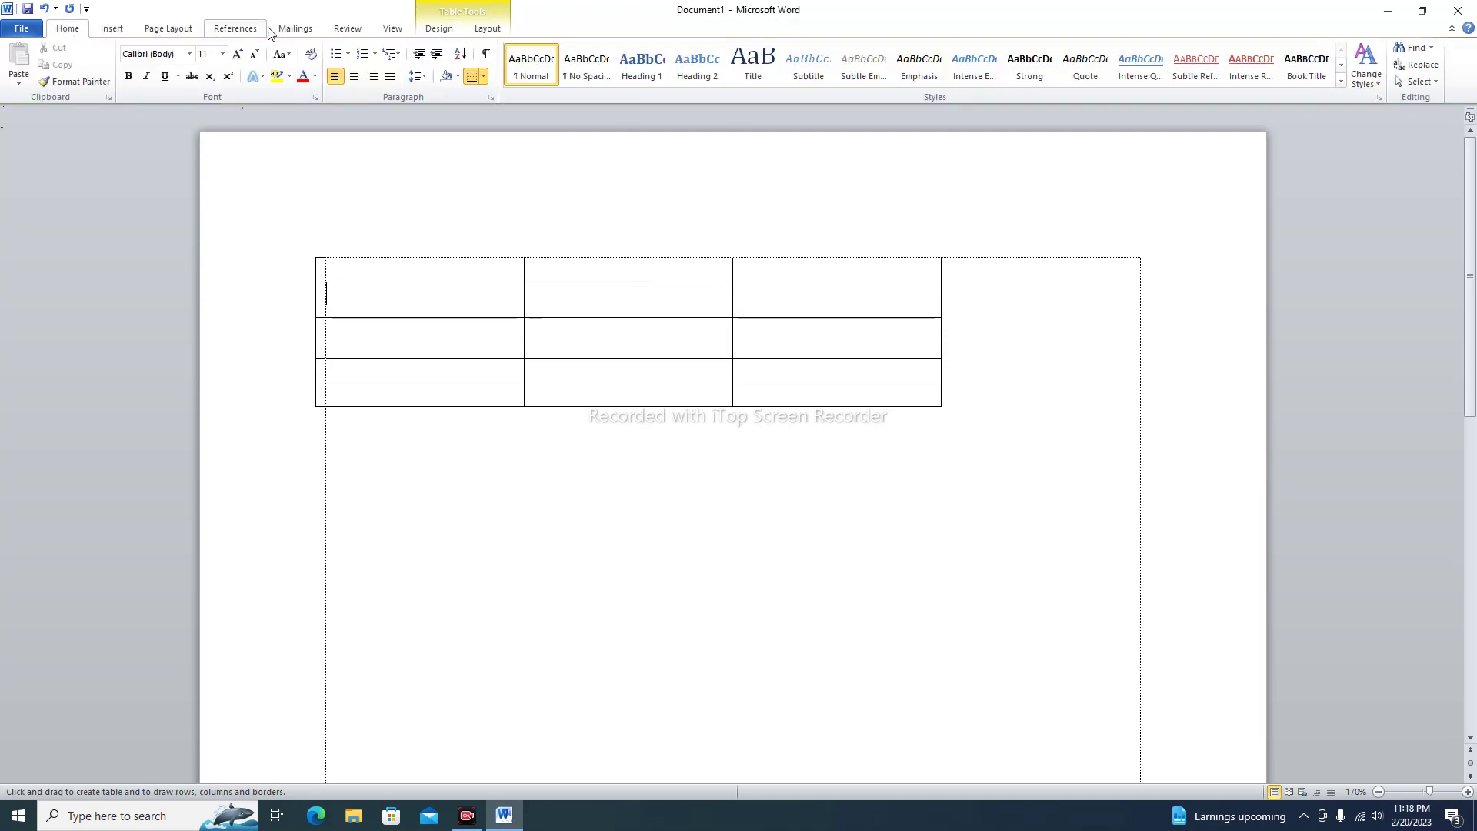
click(487, 32)
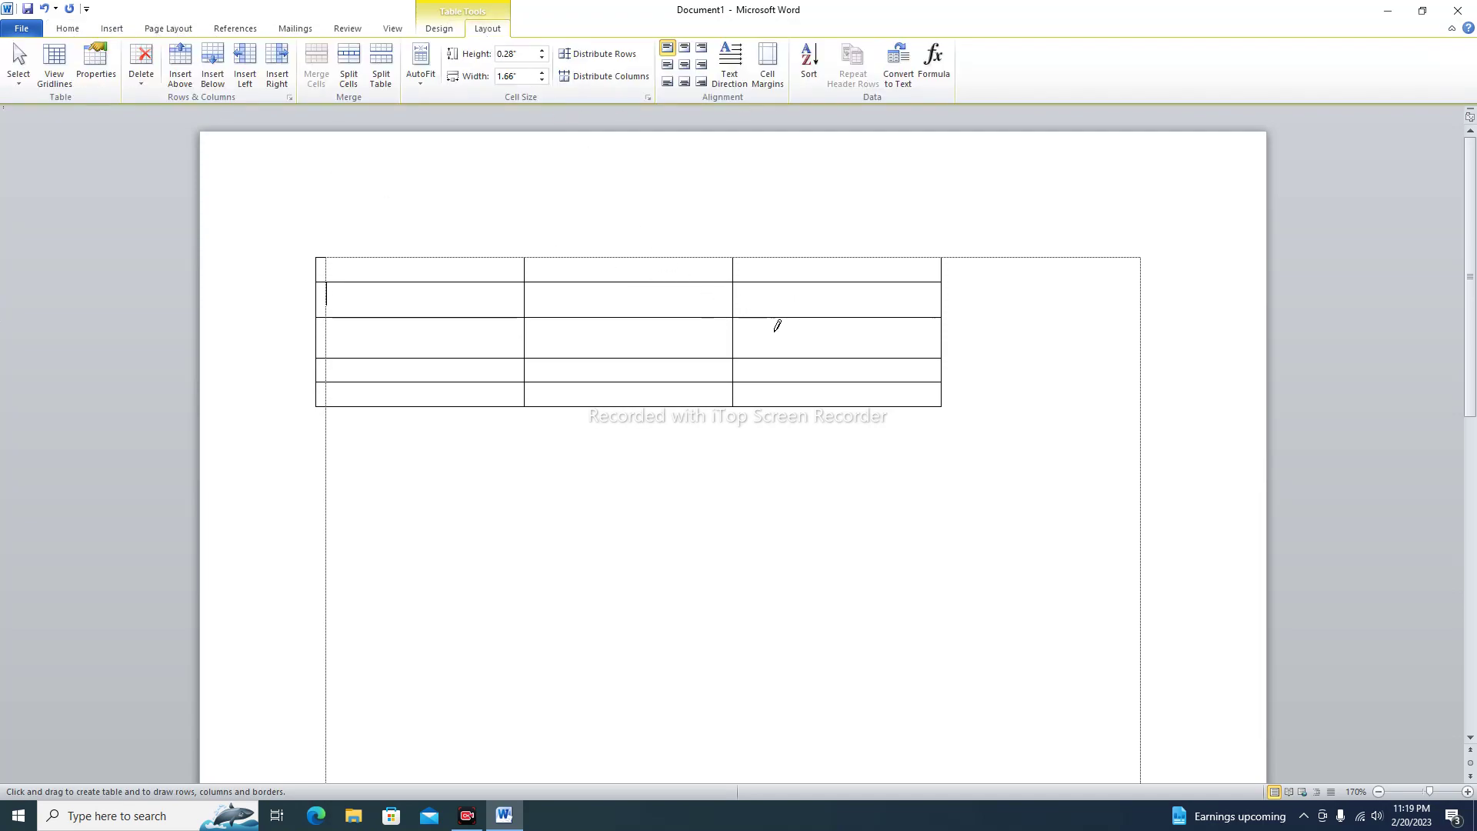
click(797, 315)
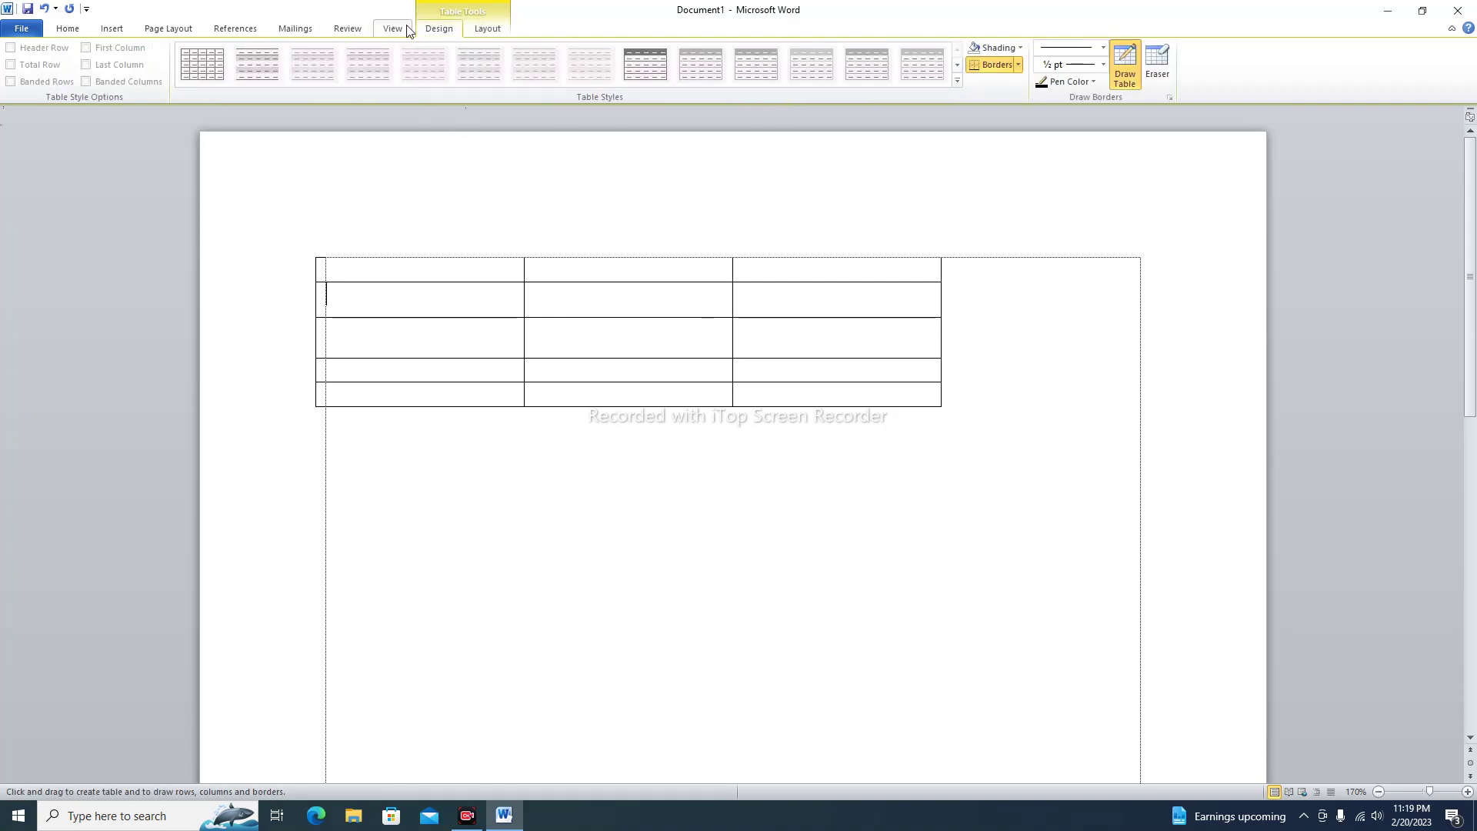
click(109, 29)
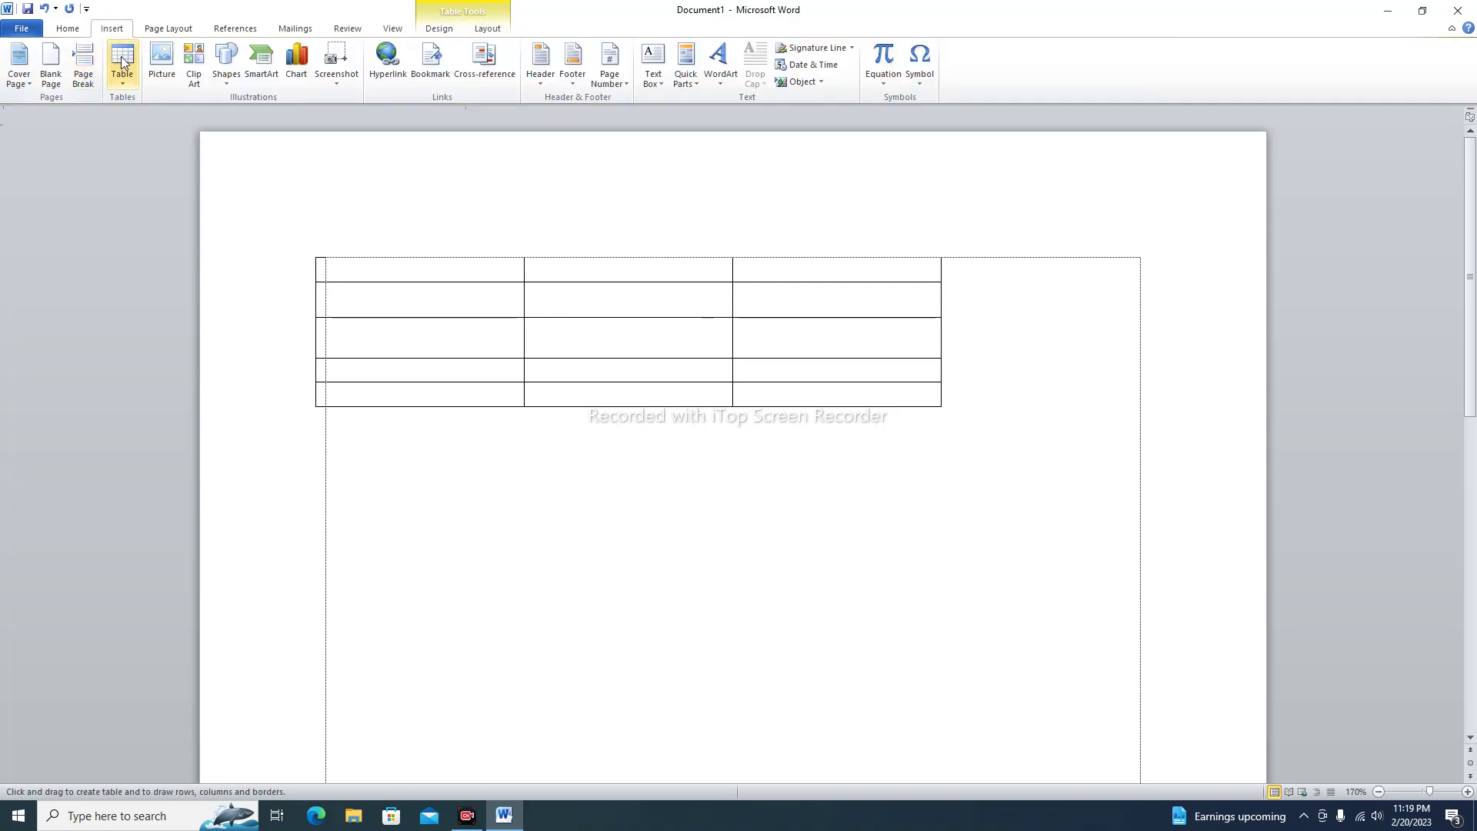
click(121, 62)
Select the top-middle and top-right cells of the table
click(212, 254)
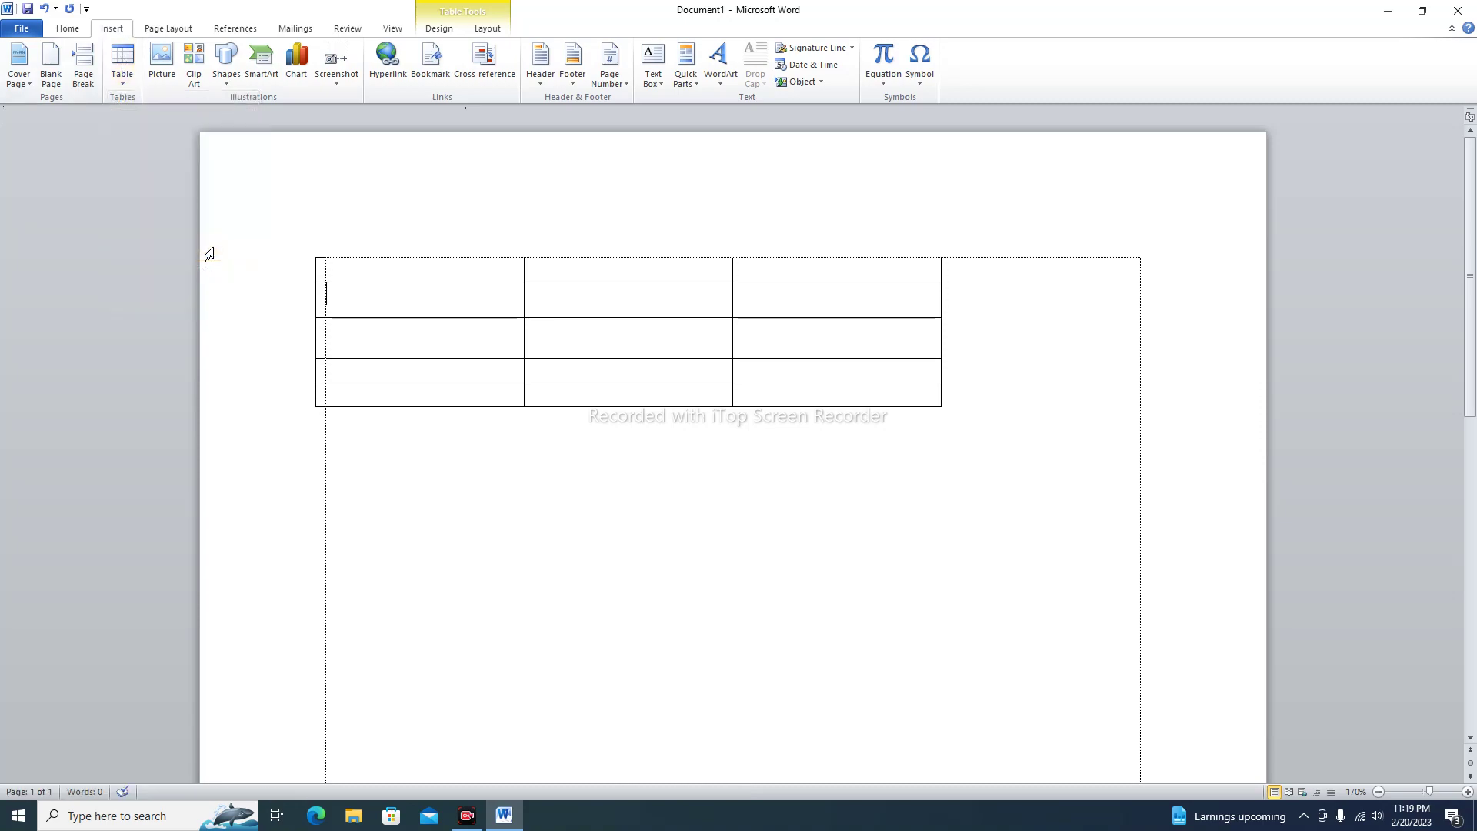
click(803, 317)
click(566, 302)
drag(729, 303, 777, 301)
click(666, 262)
click(737, 269)
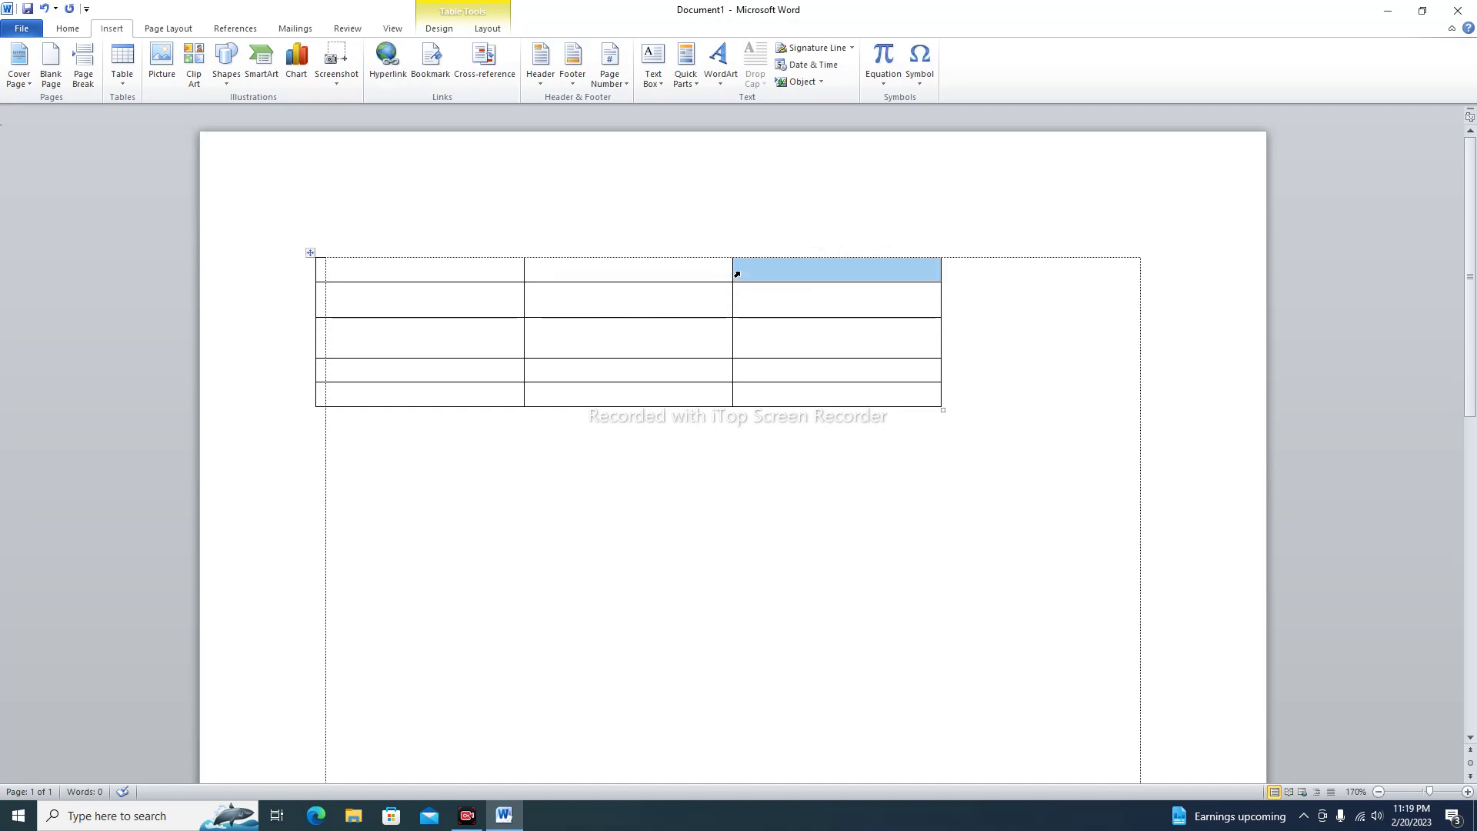
click(745, 295)
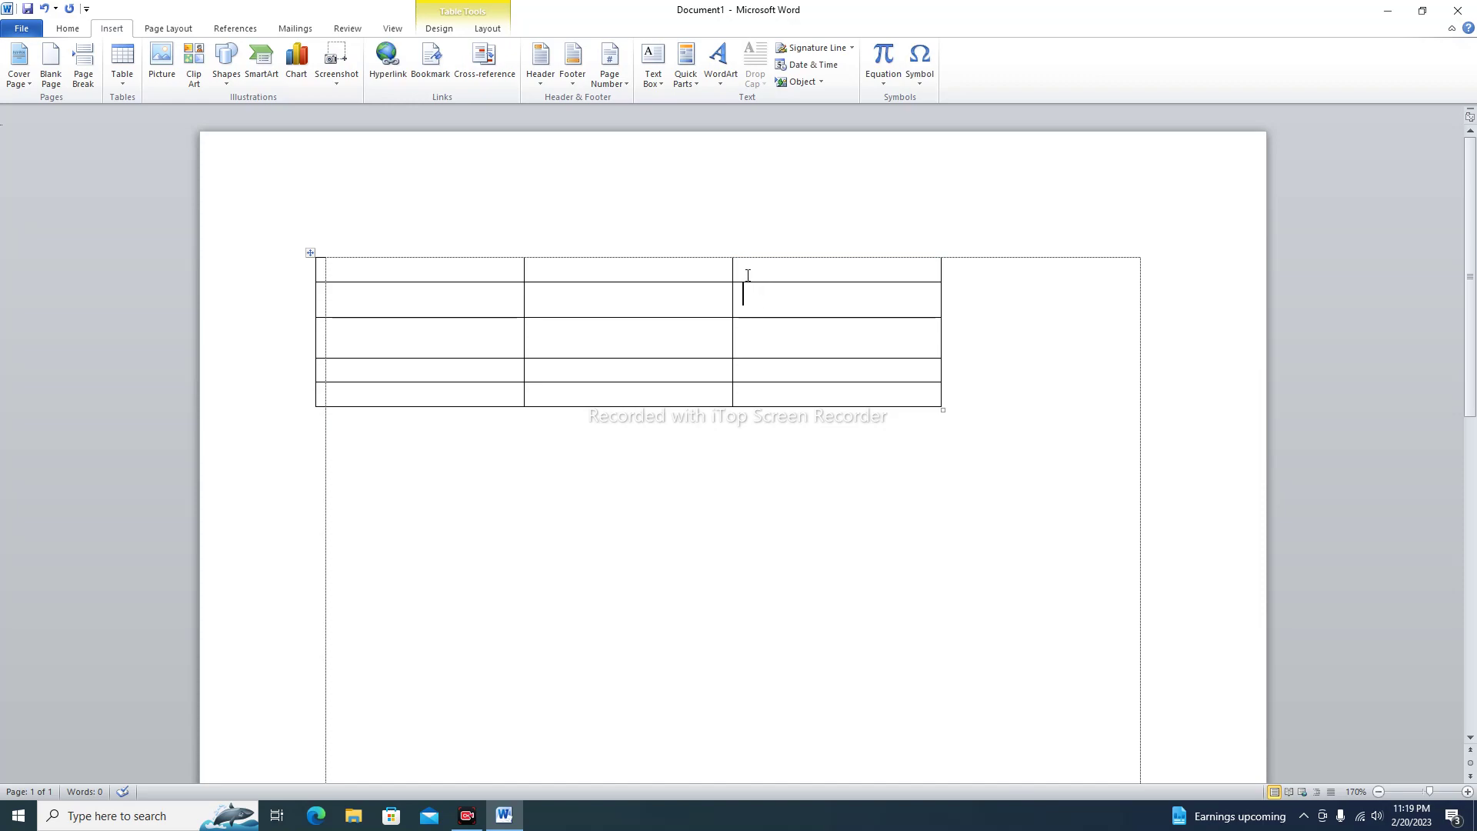
drag(723, 270, 772, 265)
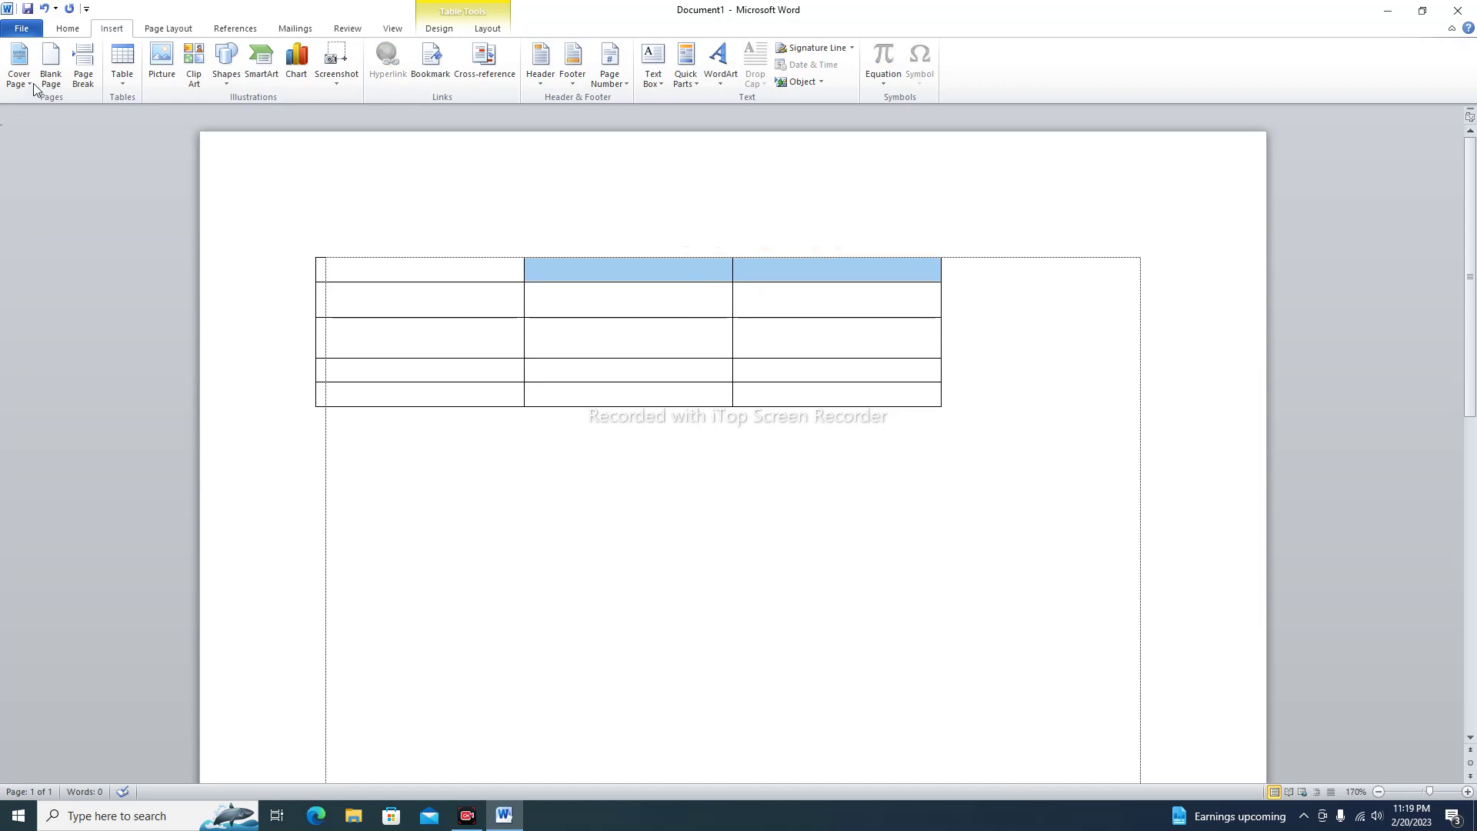
Merge the two selected top-row cells into one, keeping the original text alignment
click(487, 28)
click(313, 60)
click(681, 273)
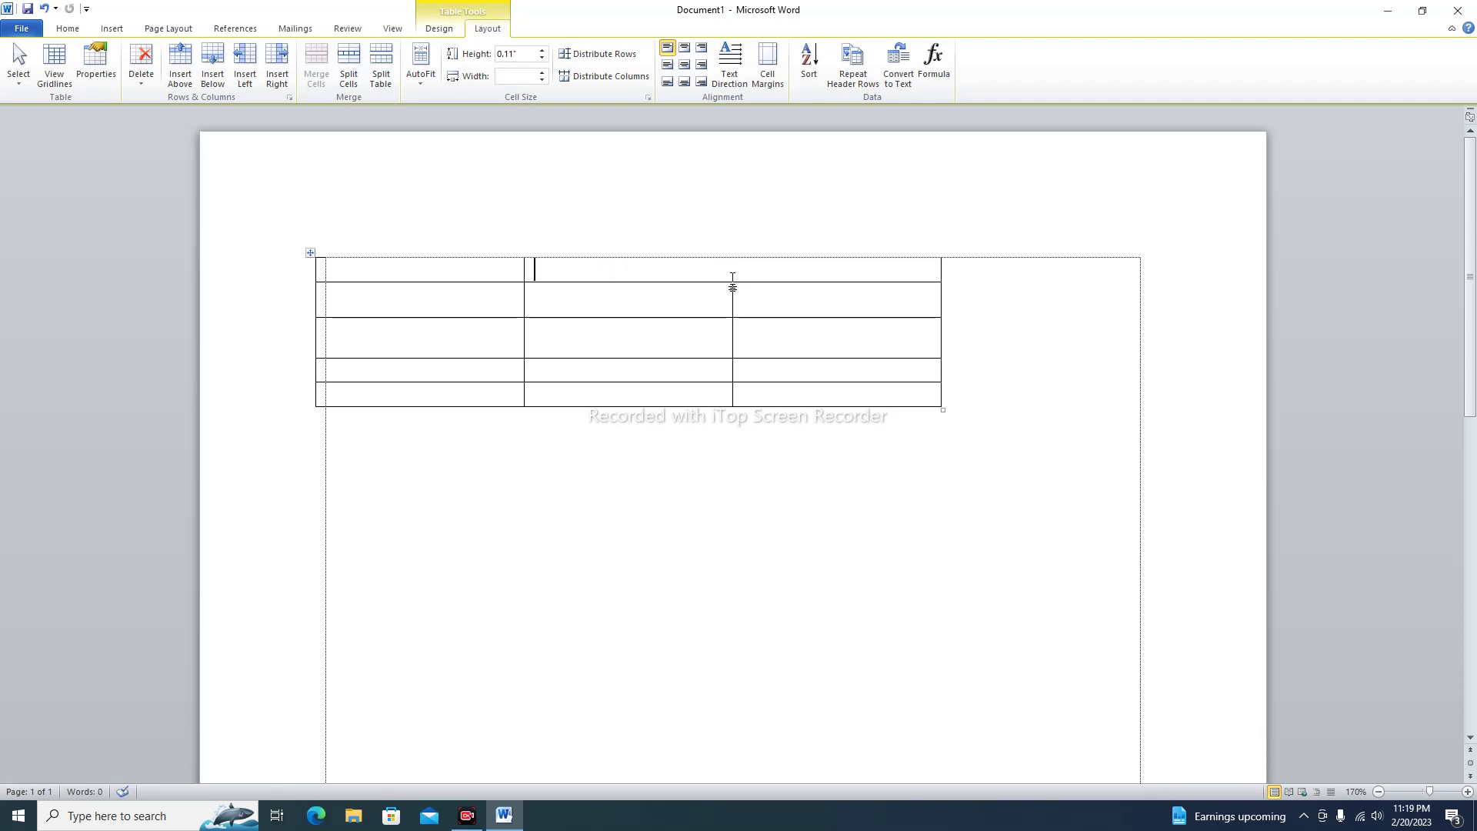
key(ctrl+e)
key(ctrl+z)
Merge all three cells of the third row into one full-width cell
drag(509, 344, 762, 354)
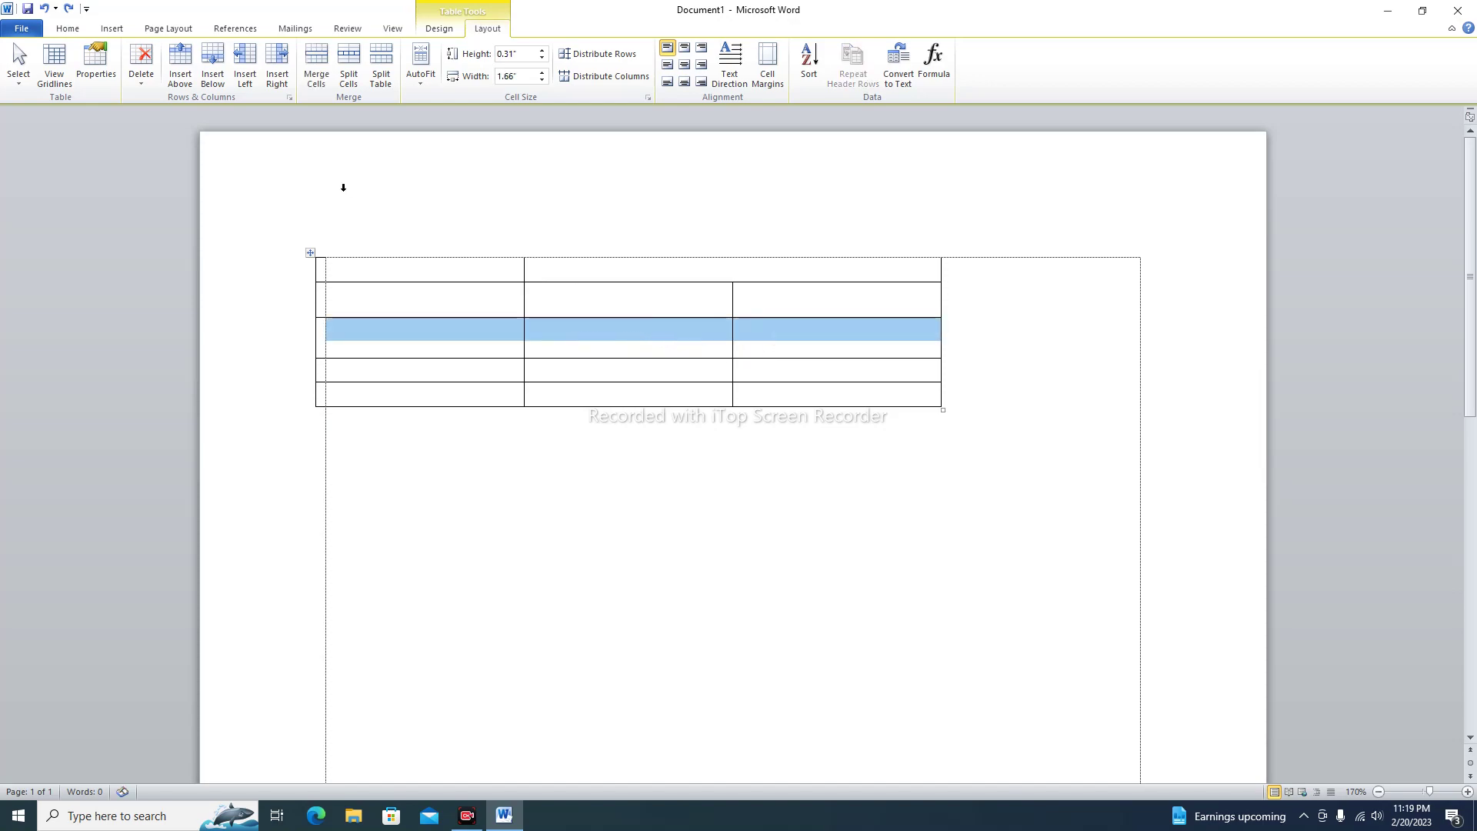
click(326, 63)
click(585, 337)
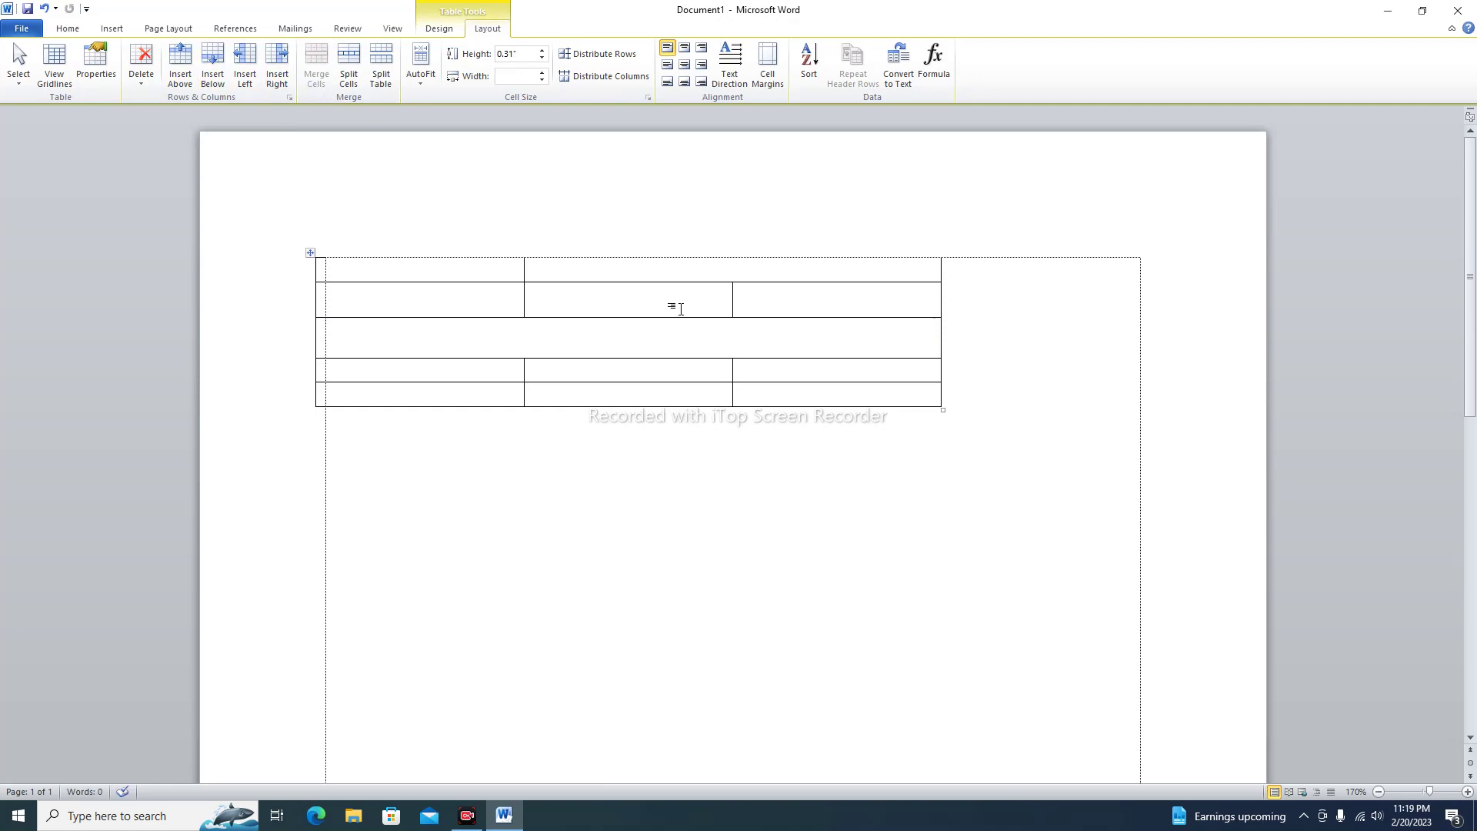